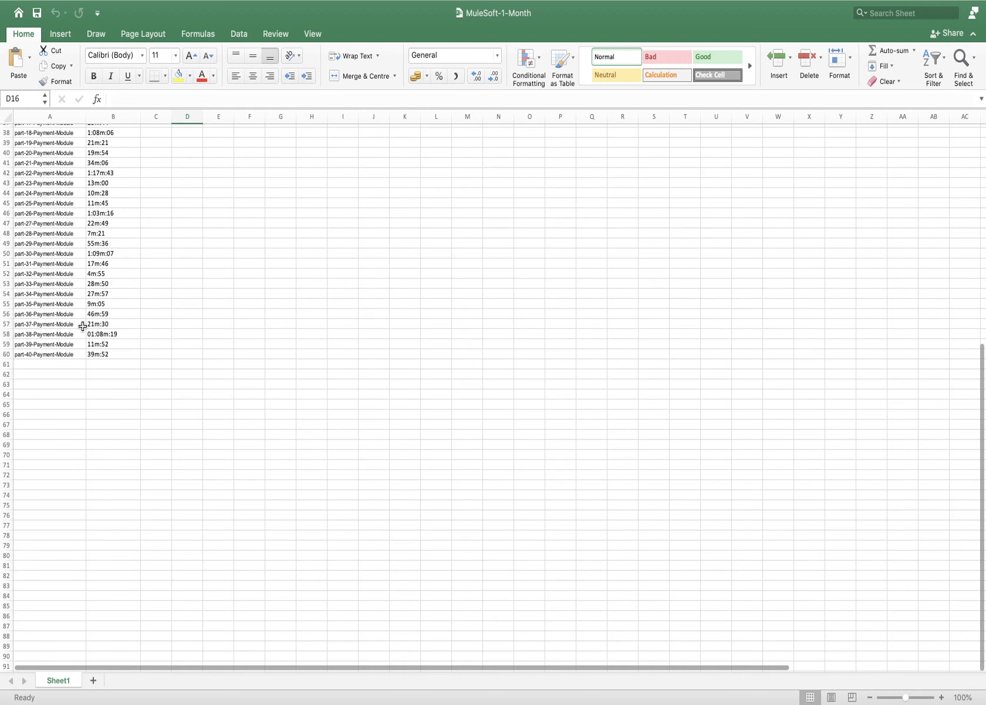
# Copy the Day-01 to Day-18 entries with their durations, cells A1:B19, from Sheet1.
pyautogui.scroll(10, 82, 326)
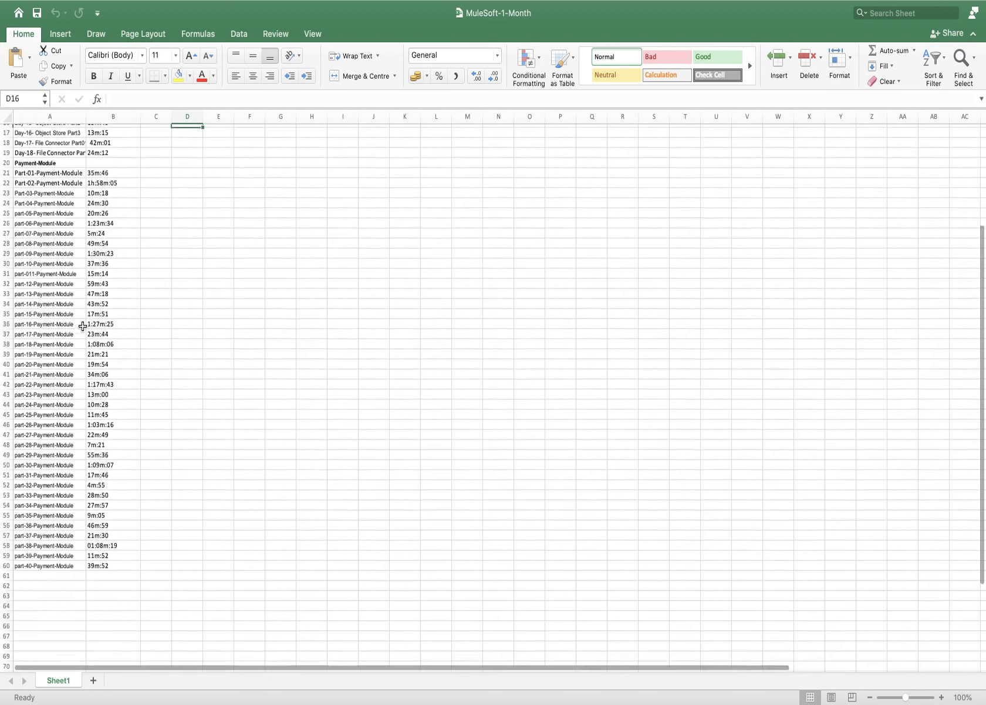
pyautogui.scroll(-5, 83, 326)
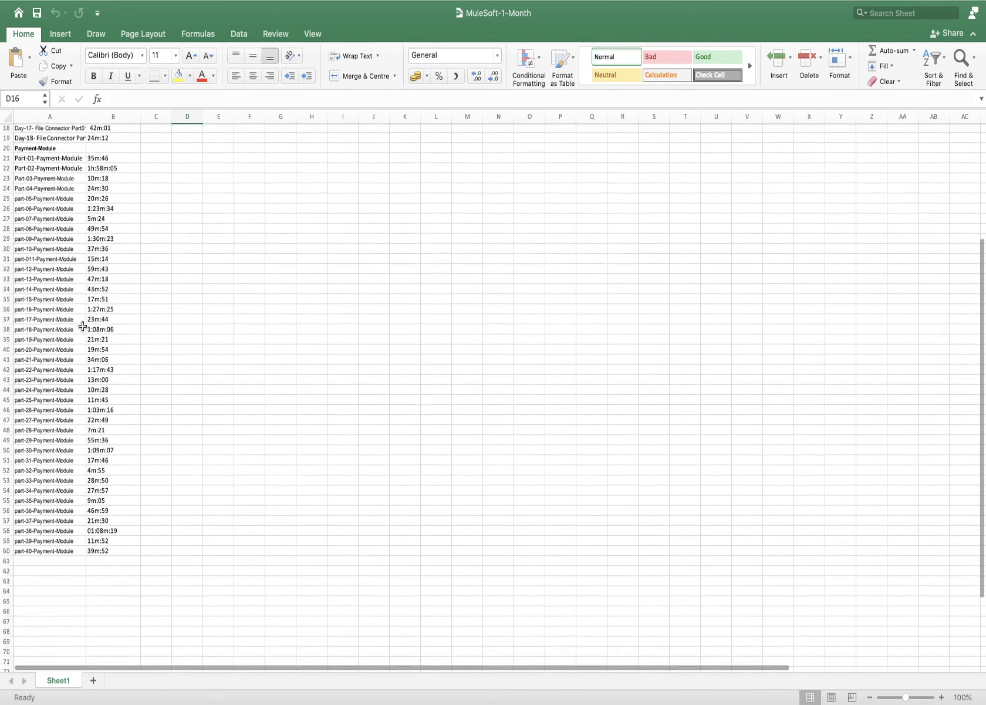
pyautogui.scroll(8, 83, 326)
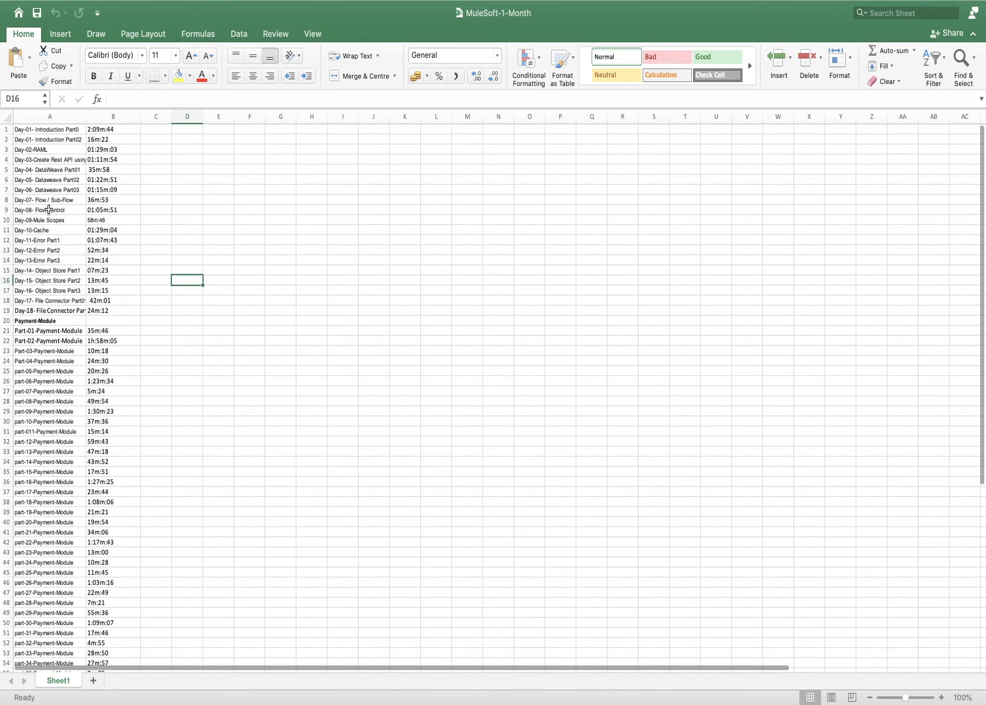
pyautogui.click(38, 129)
pyautogui.moveTo(38, 128); pyautogui.dragTo(117, 306)
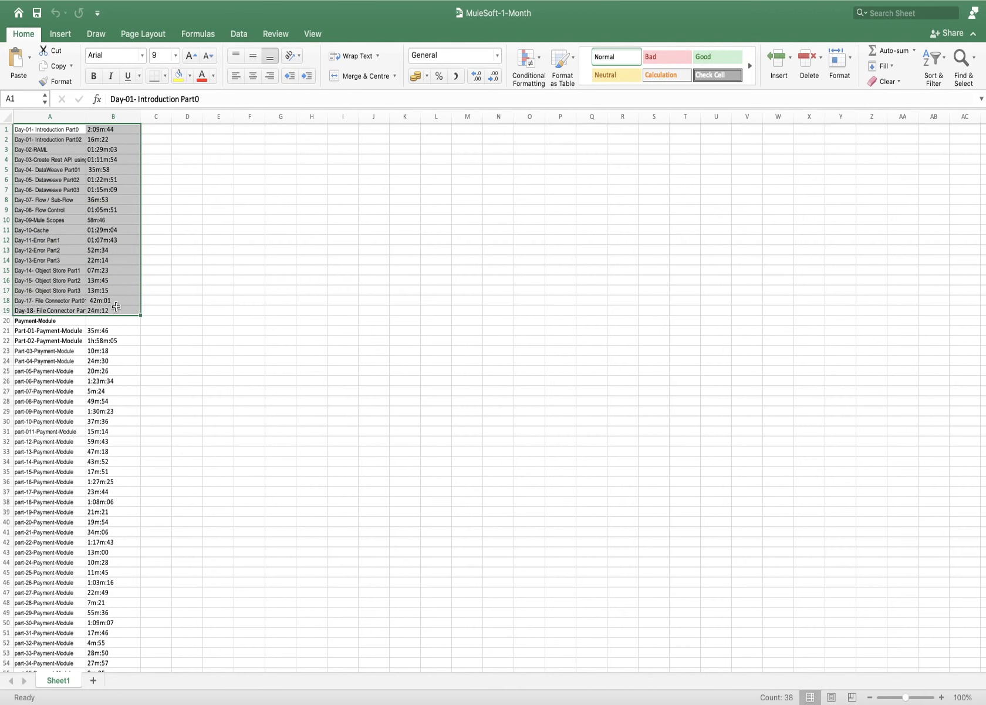
pyautogui.press('super+c')
# Add a new worksheet and name it Training.
pyautogui.scroll(-5, 200, 335)
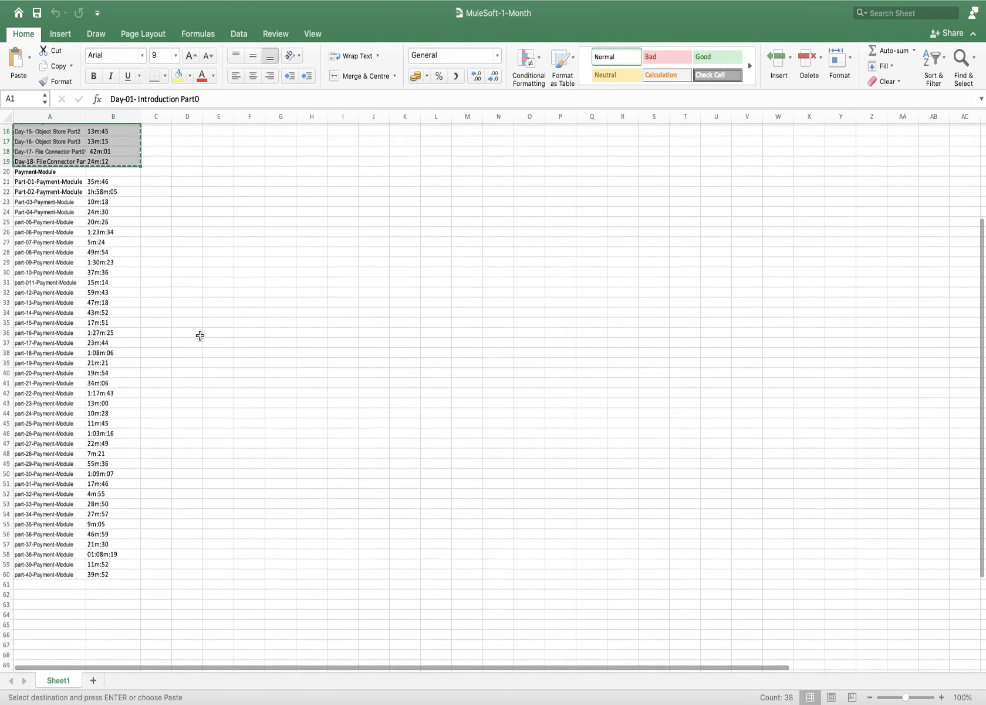
pyautogui.click(92, 679)
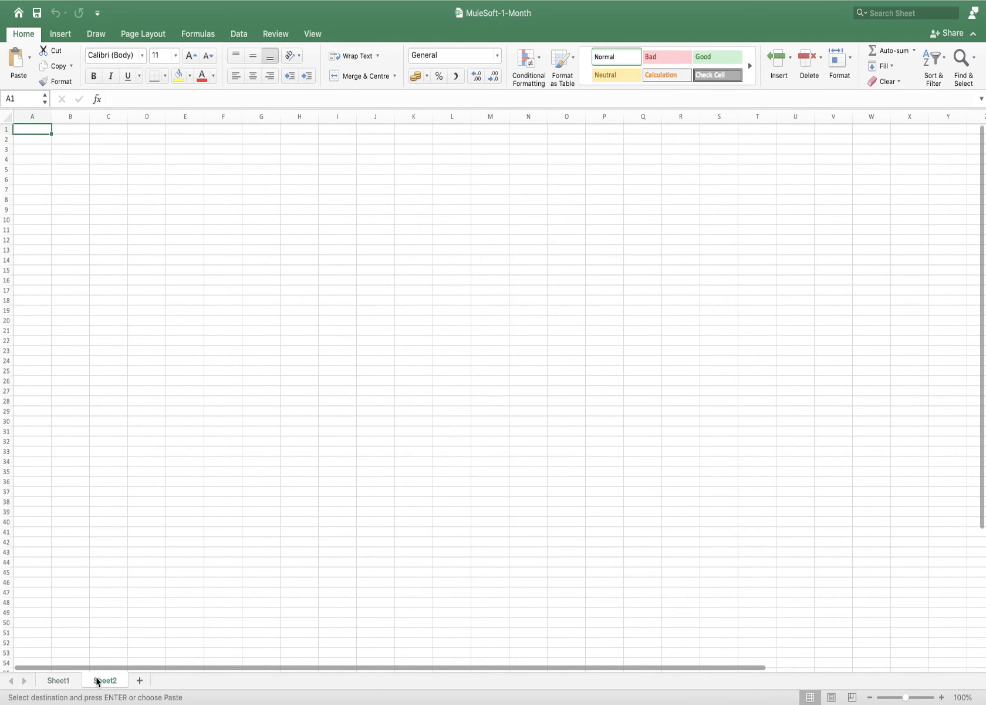
pyautogui.doubleClick(98, 680)
pyautogui.write('Tra')
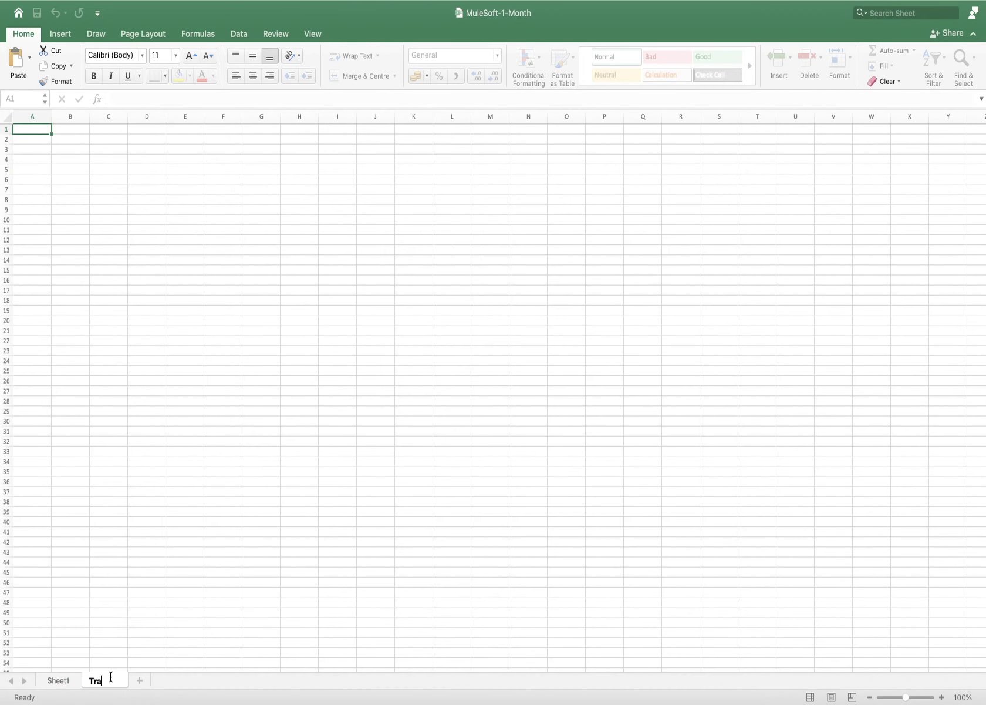
pyautogui.write('ining')
pyautogui.press('Return')
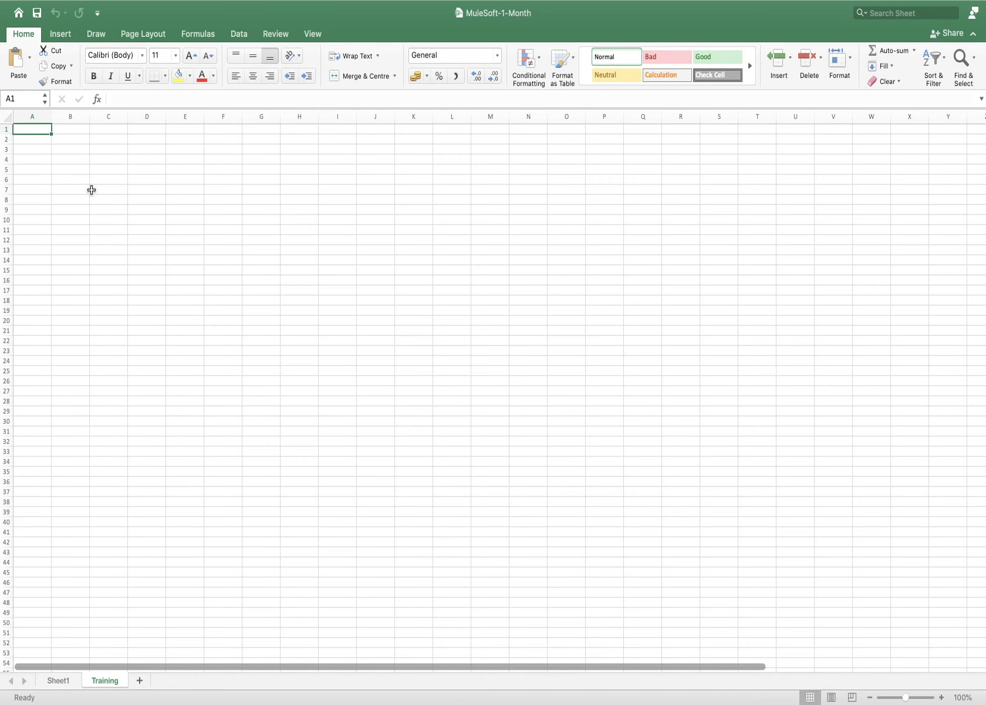
# Paste the copied entries into the Training sheet starting at cell A2, leaving row 1 empty.
pyautogui.press('super+v')
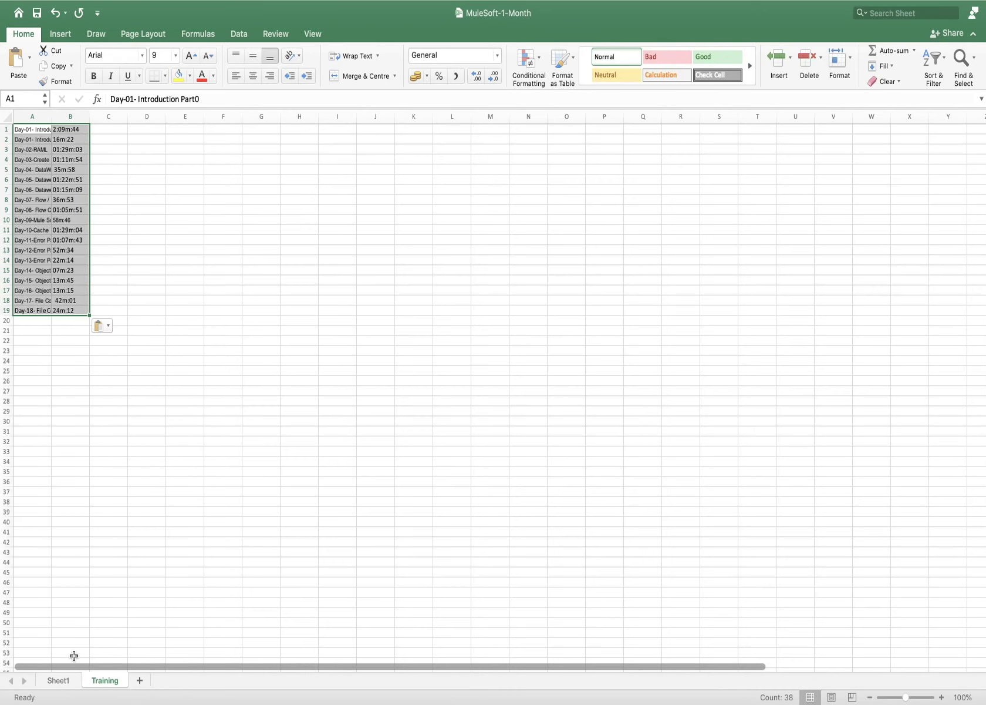
pyautogui.press('super+z')
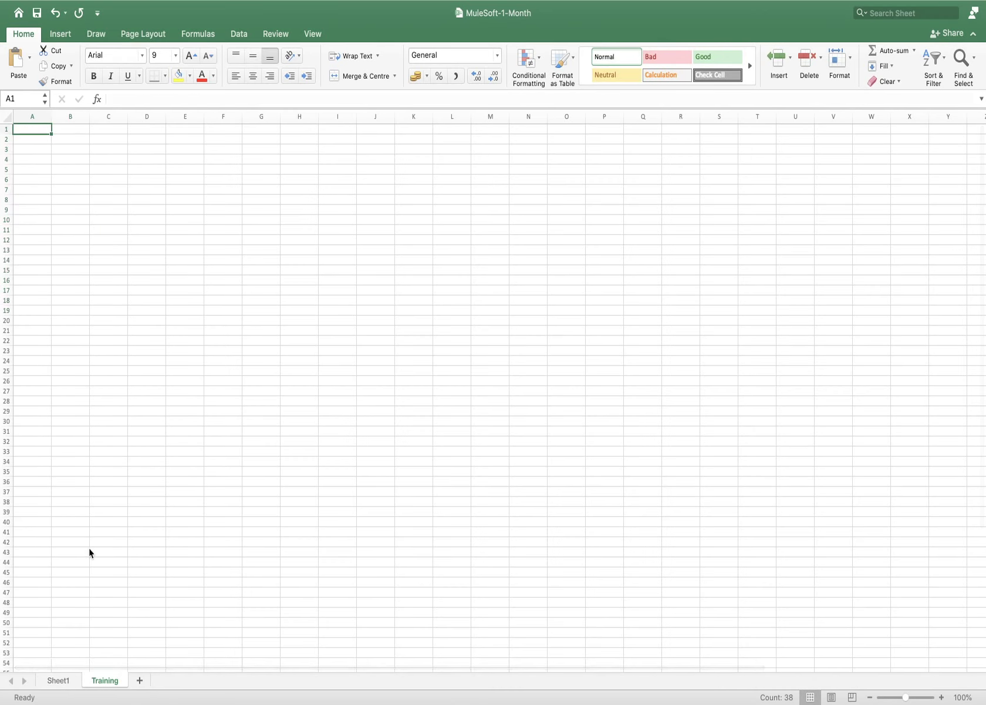
pyautogui.click(43, 136)
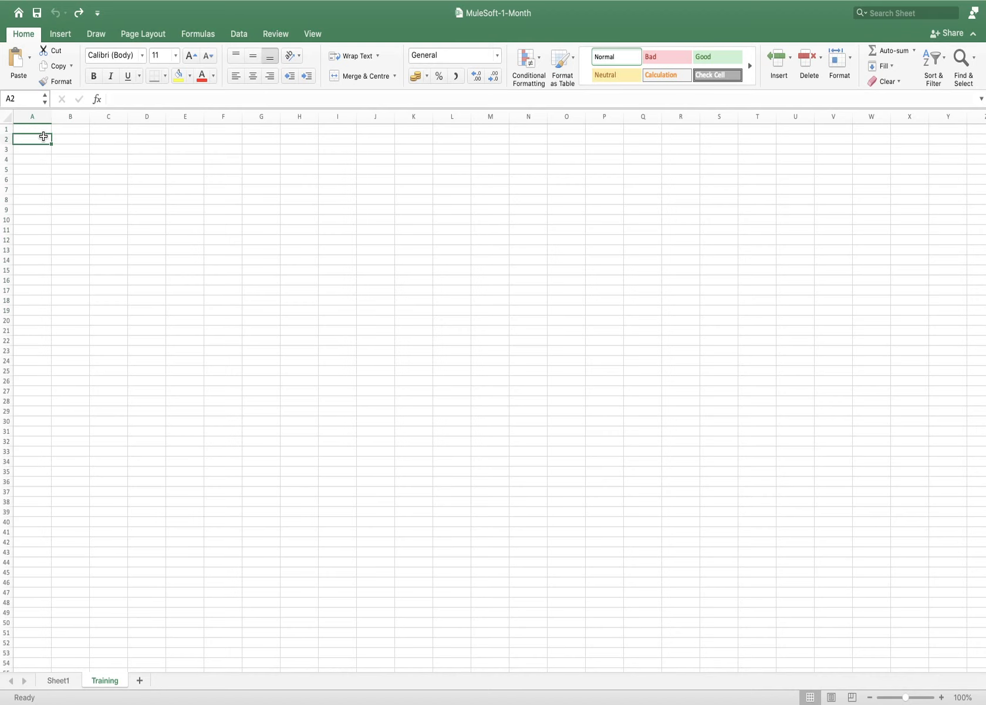
pyautogui.press('super+v')
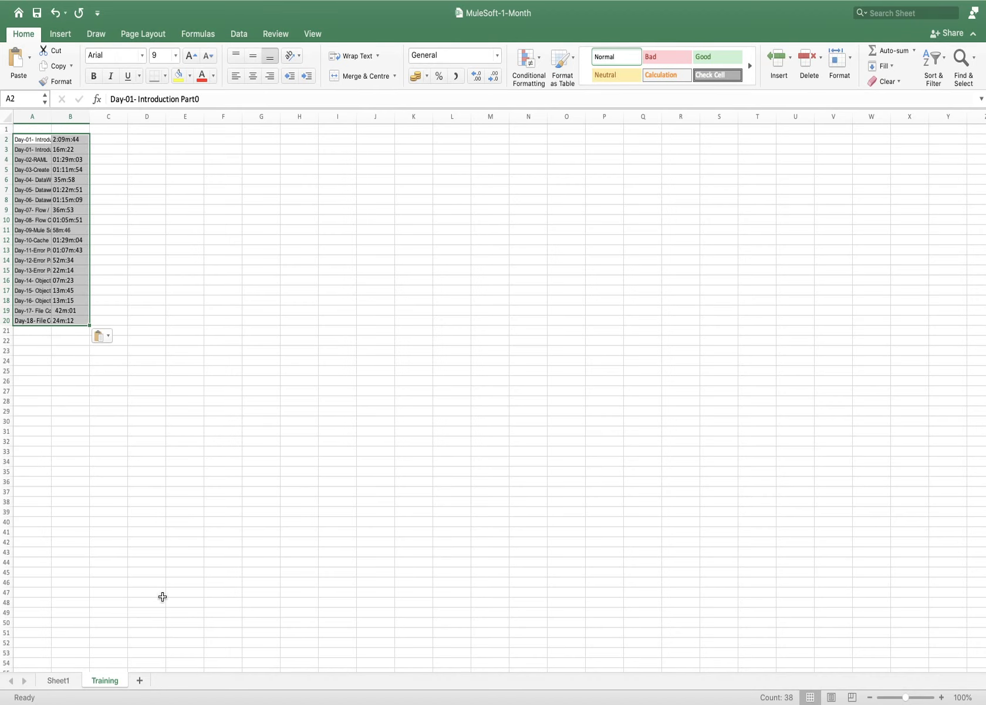
# Add another worksheet after Training and name it Payment.
pyautogui.click(140, 680)
pyautogui.doubleClick(144, 681)
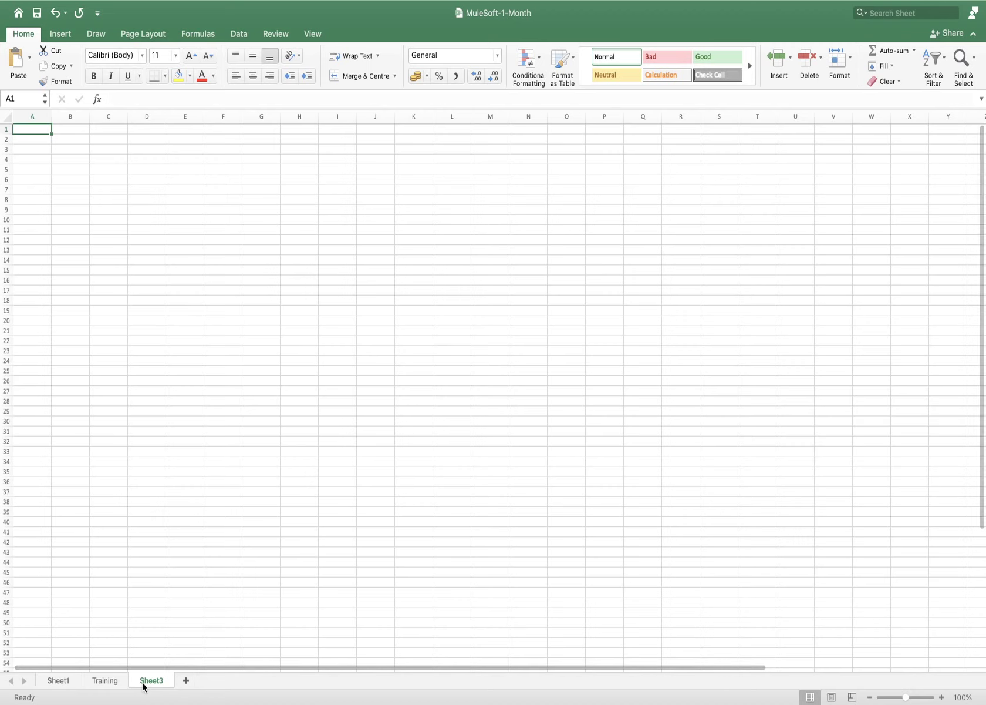
pyautogui.write('P')
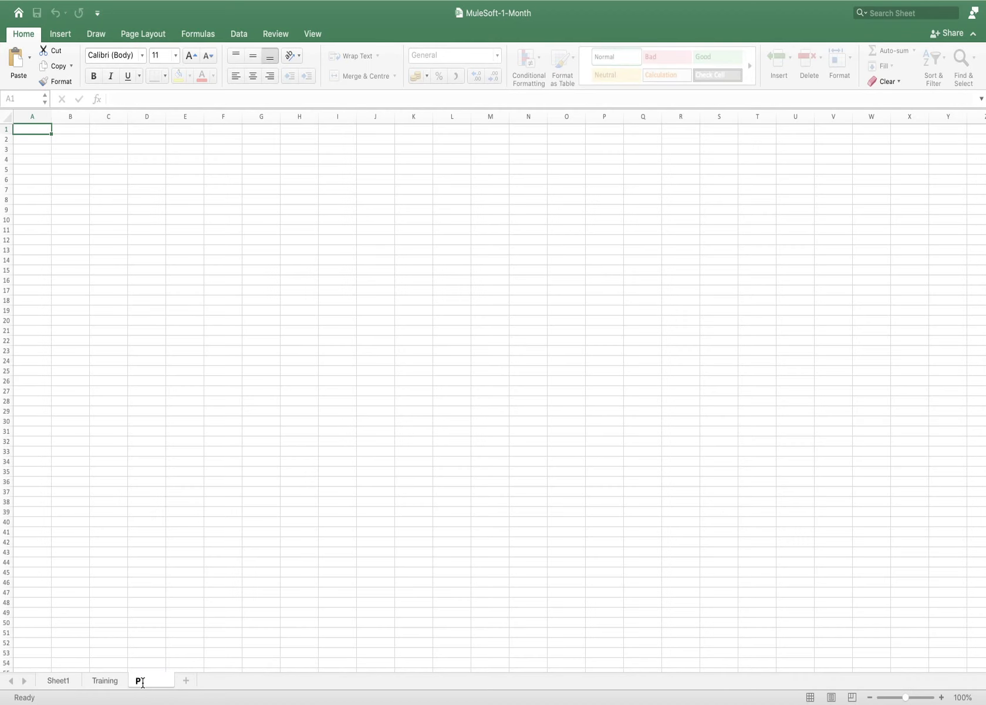
pyautogui.write('ayment')
pyautogui.click(227, 582)
# Copy the Payment-Module parts 01 to 40 with durations, A21:B60 on Sheet1, into the Payment sheet starting at cell A2.
pyautogui.click(59, 680)
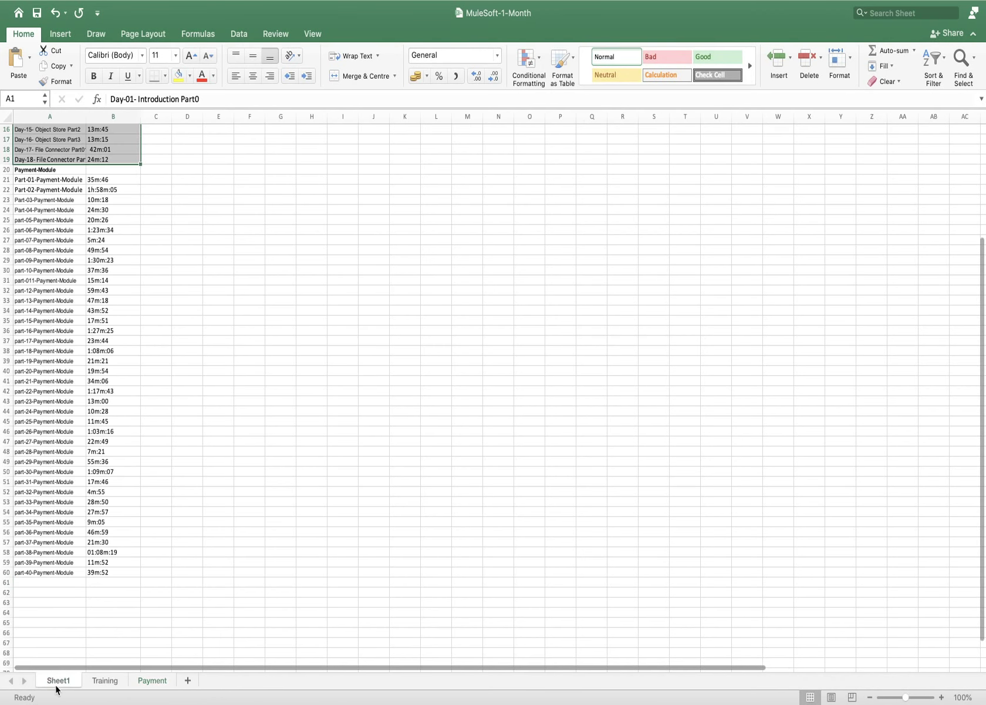
pyautogui.moveTo(47, 179); pyautogui.dragTo(121, 573)
pyautogui.press('super+c')
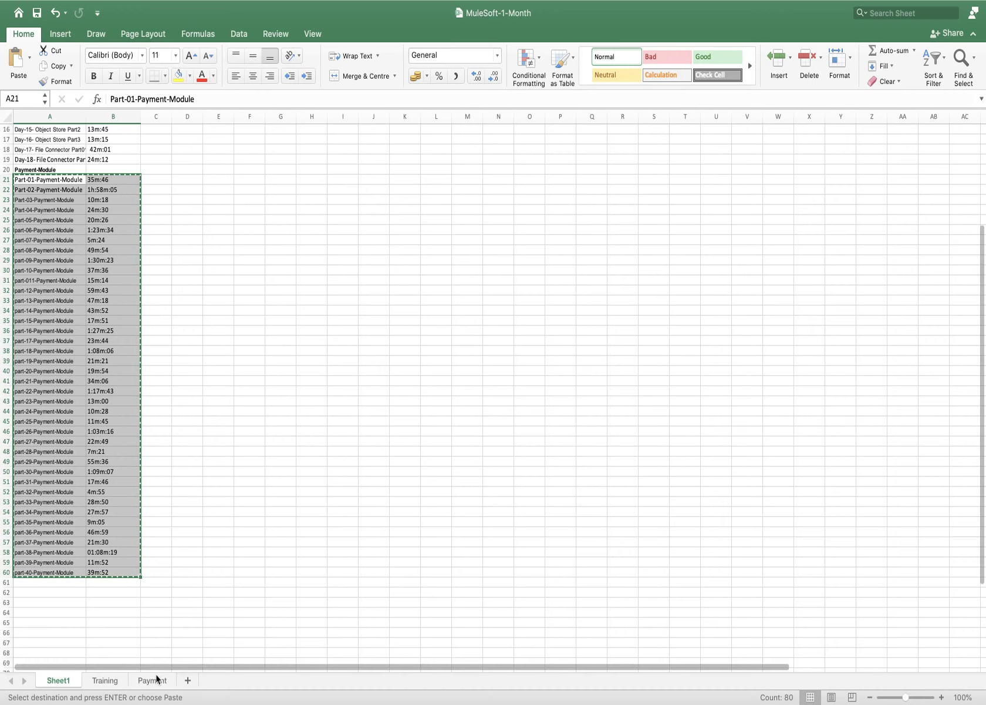
pyautogui.click(154, 680)
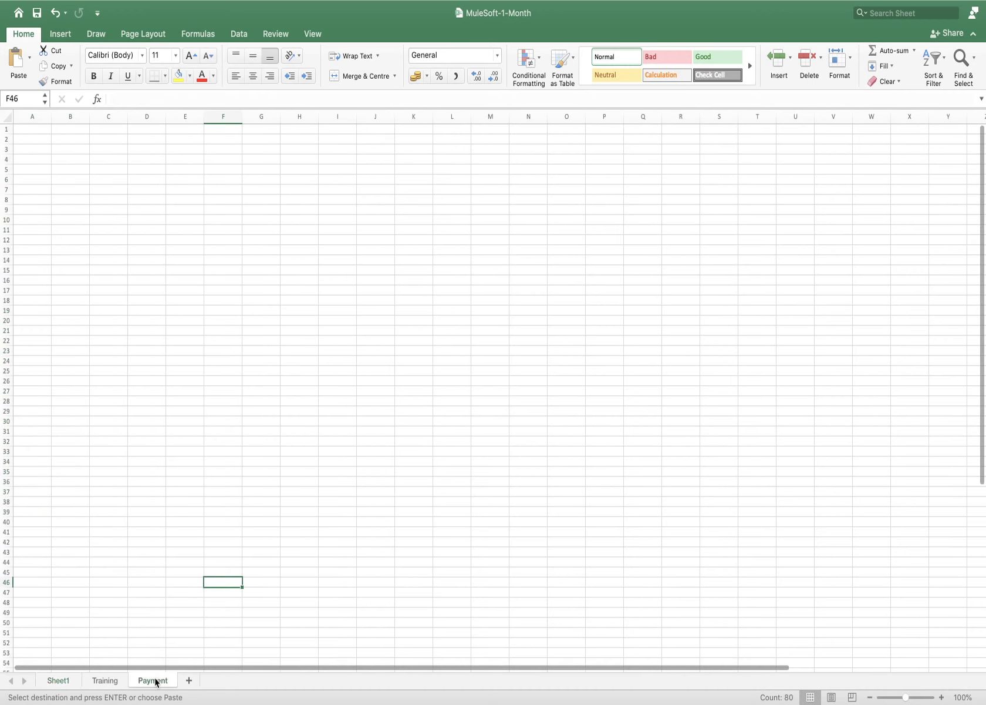
pyautogui.click(48, 139)
pyautogui.press('super+v')
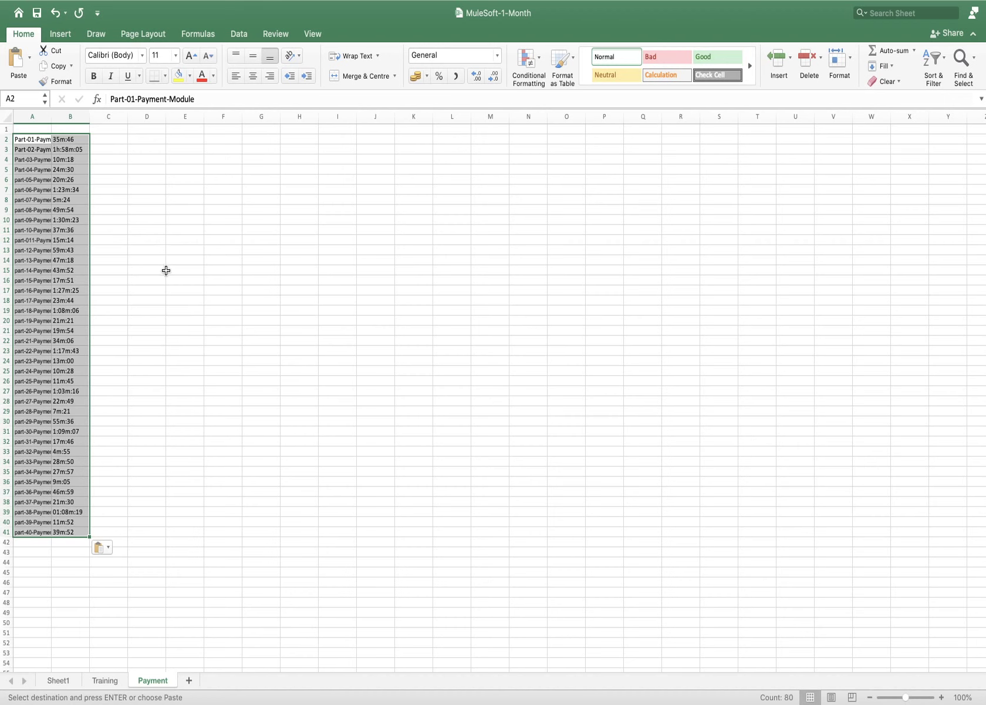
pyautogui.click(165, 269)
# Delete Sheet1 from the workbook permanently.
pyautogui.moveTo(73, 684)
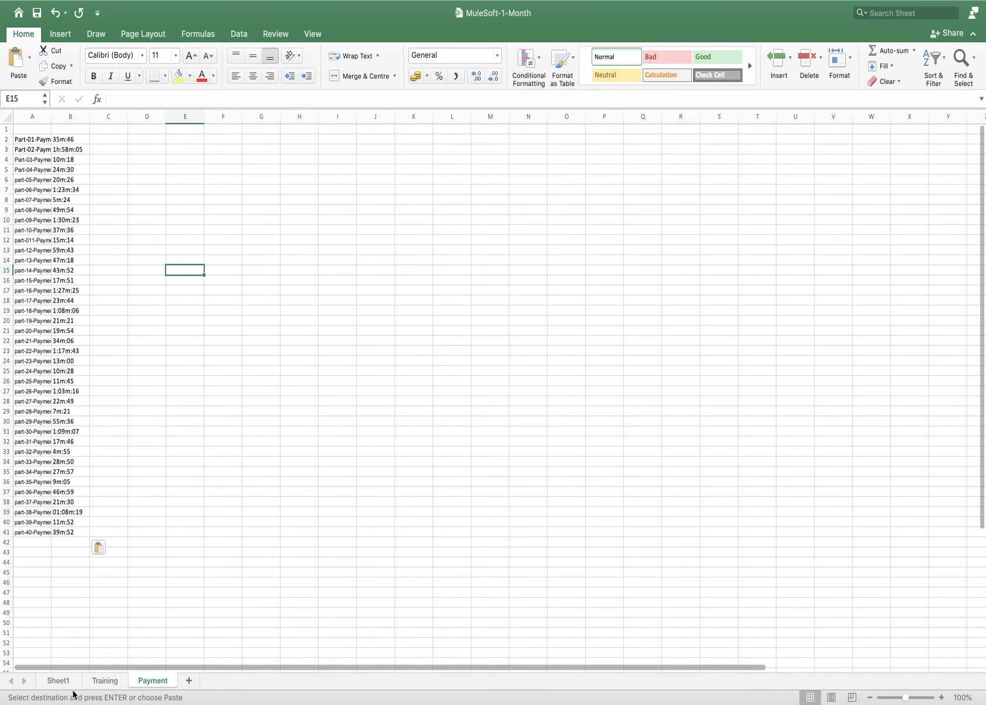
pyautogui.click(65, 681)
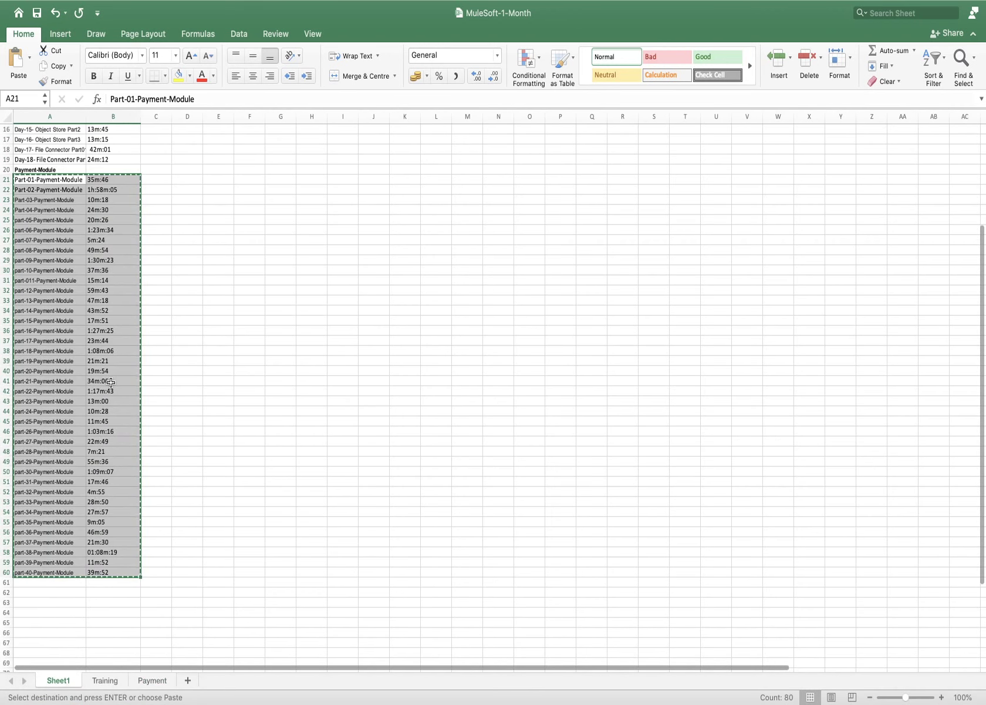
pyautogui.scroll(5, 112, 380)
pyautogui.scroll(-9, 110, 382)
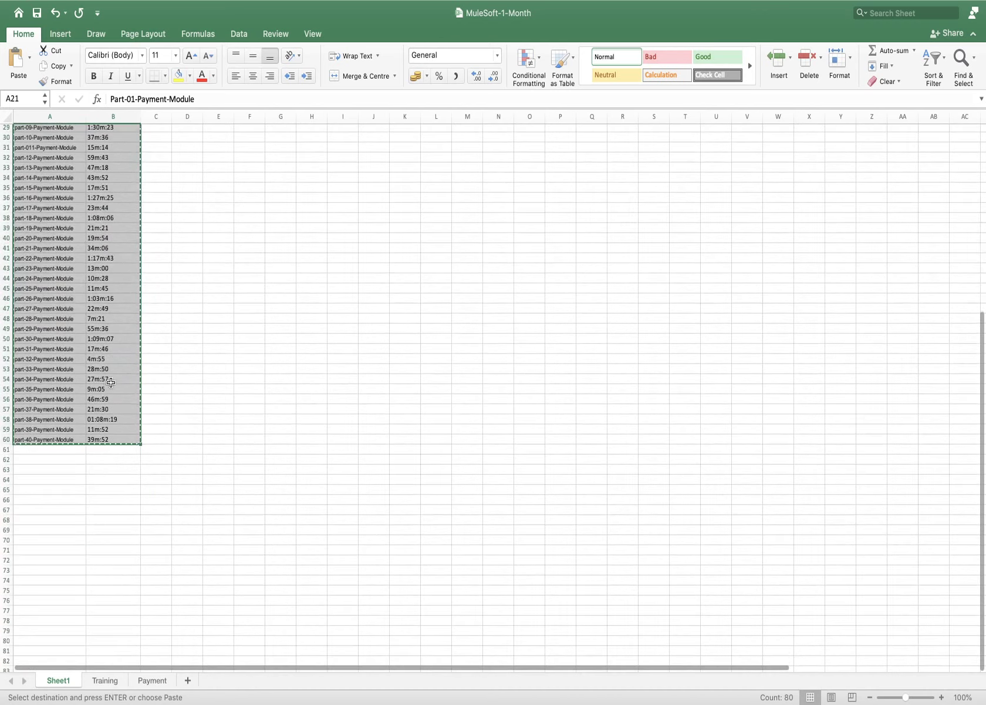
pyautogui.rightClick(66, 681)
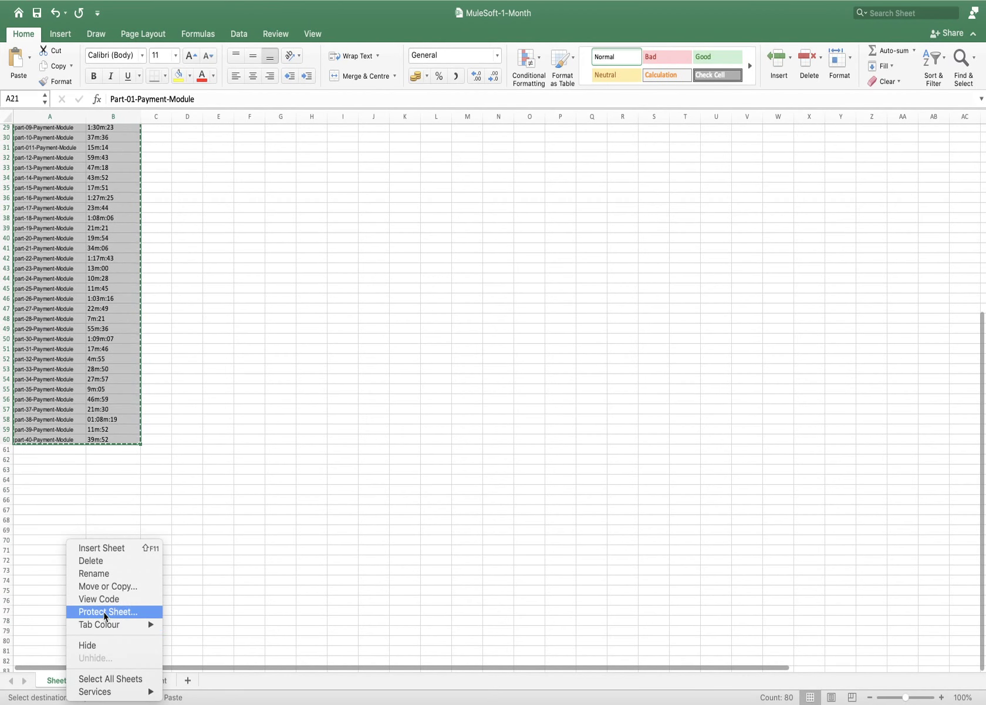
pyautogui.click(112, 561)
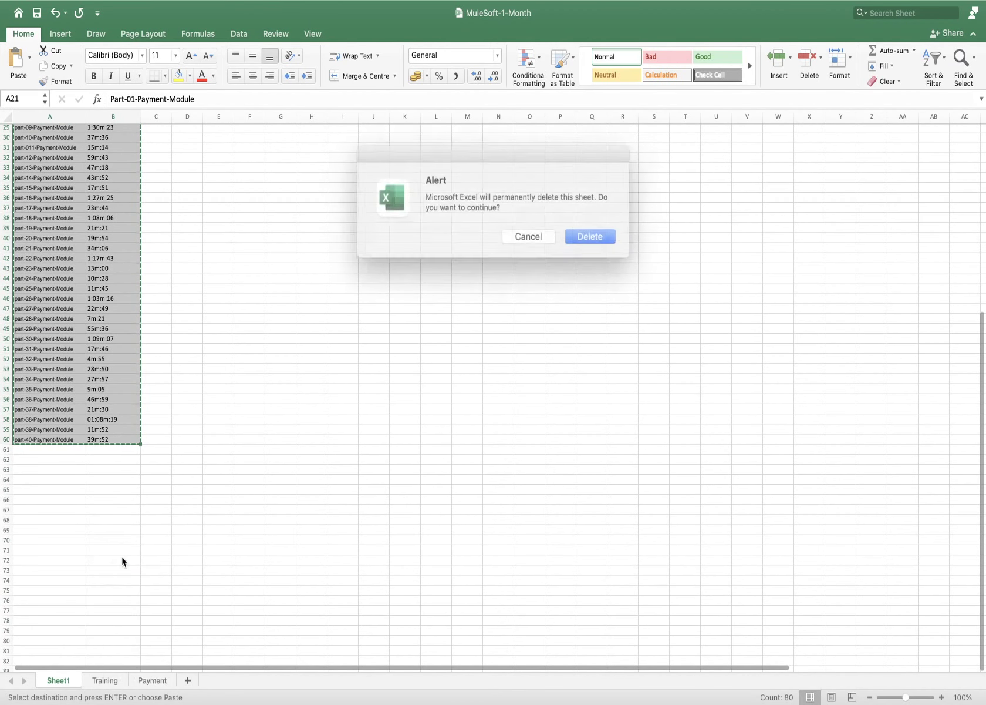
pyautogui.click(583, 234)
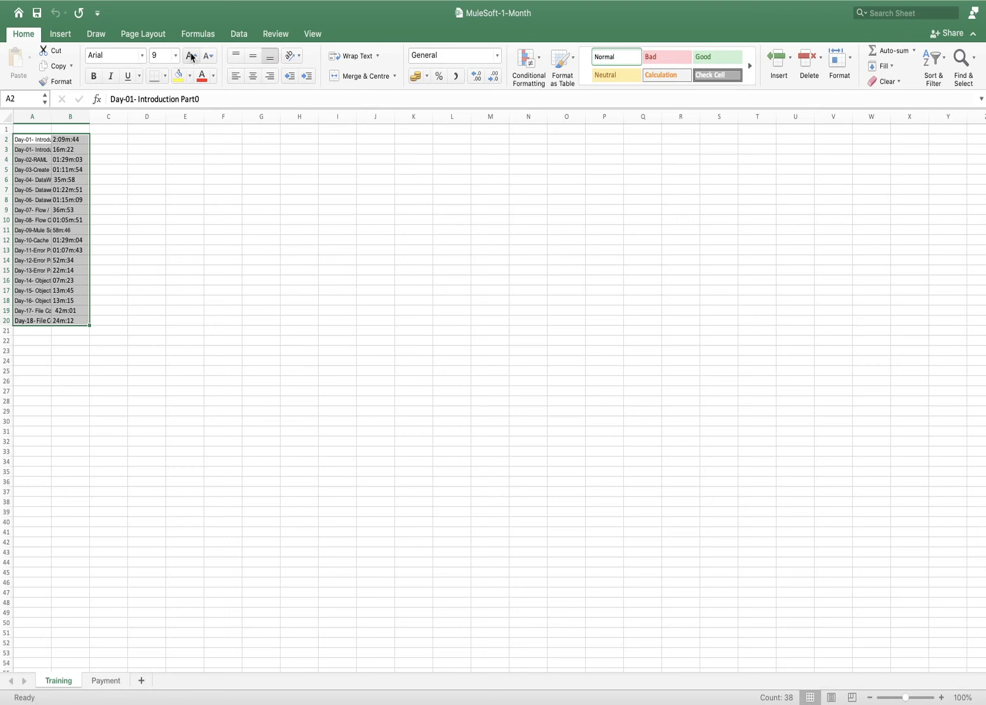
# Set the Training sheet's entries in A2:B20 to font size 16 and widen columns A and B to fit the text.
pyautogui.click(175, 56)
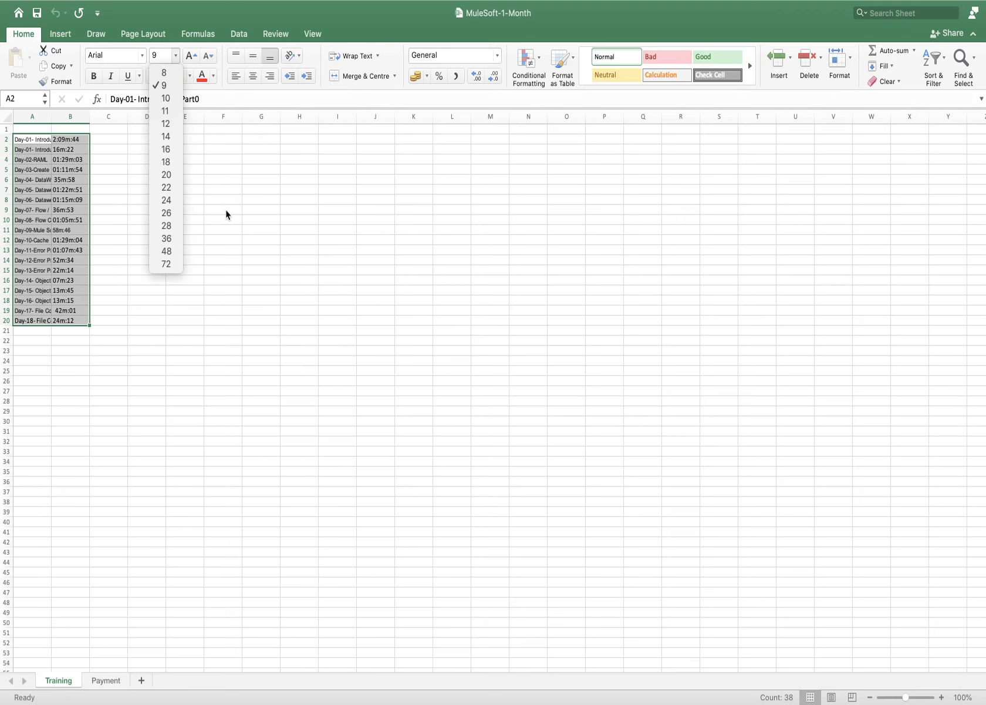
pyautogui.click(170, 149)
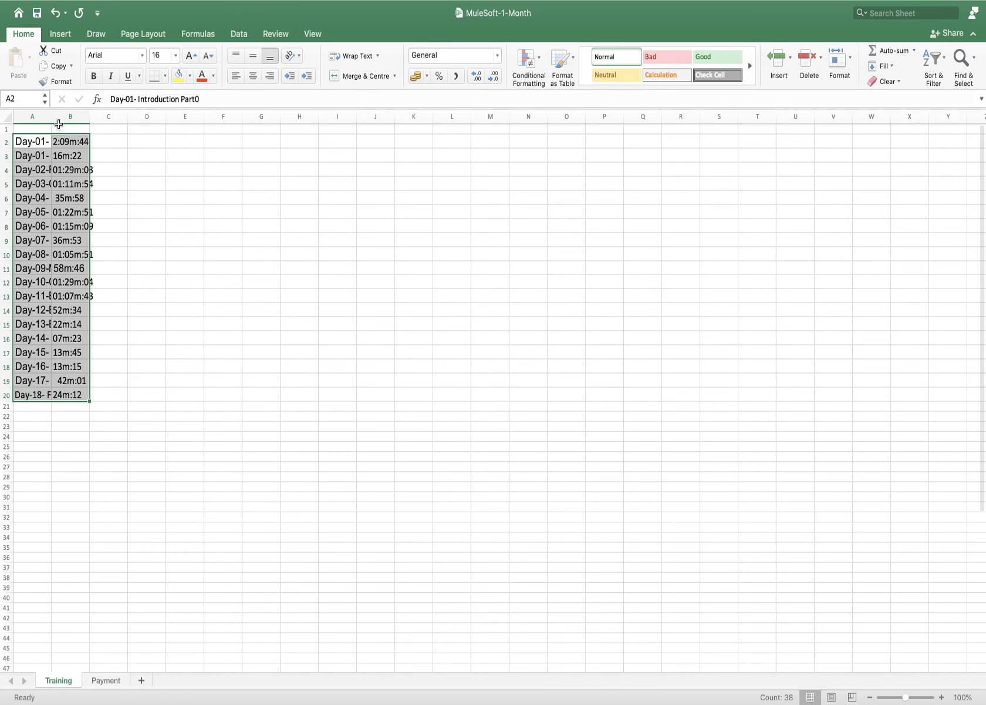
pyautogui.moveTo(50, 118); pyautogui.dragTo(177, 117)
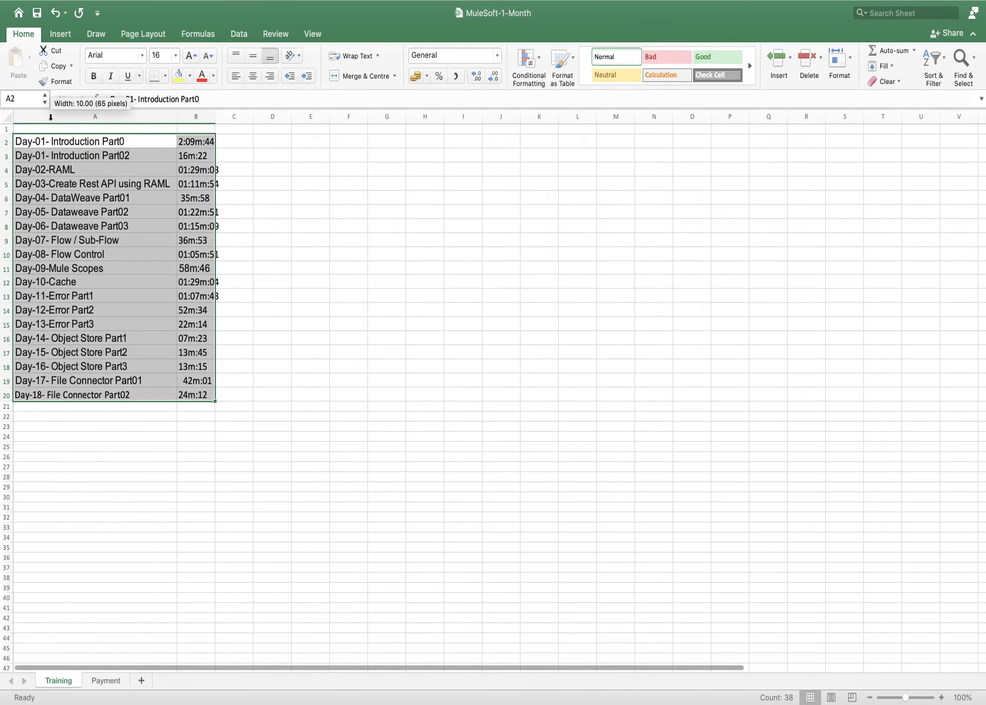
pyautogui.doubleClick(214, 117)
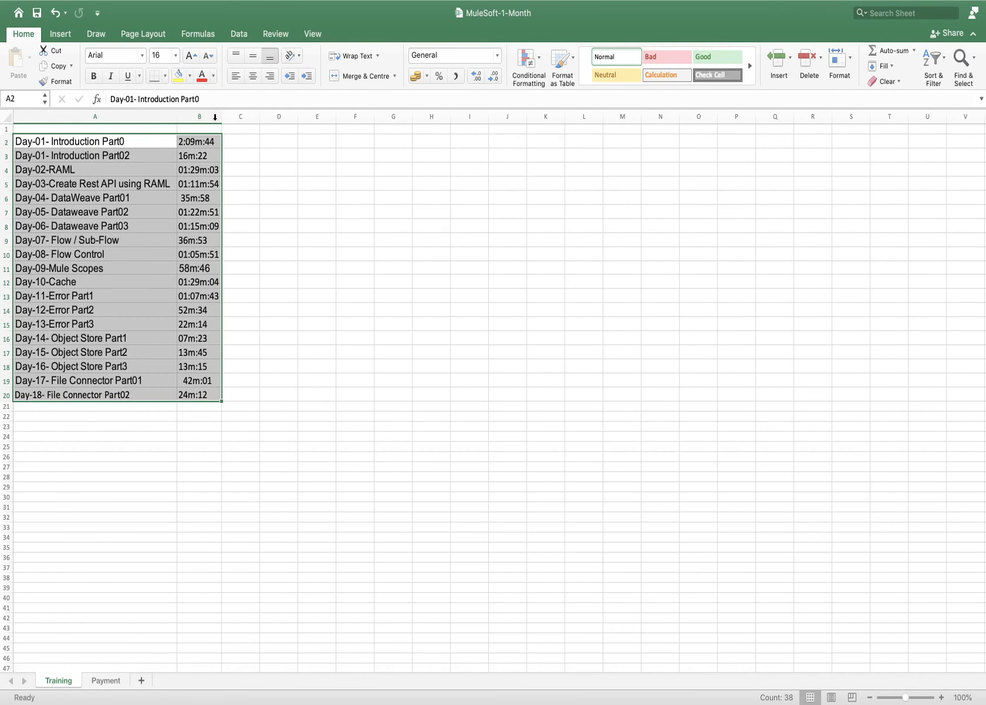
pyautogui.click(294, 336)
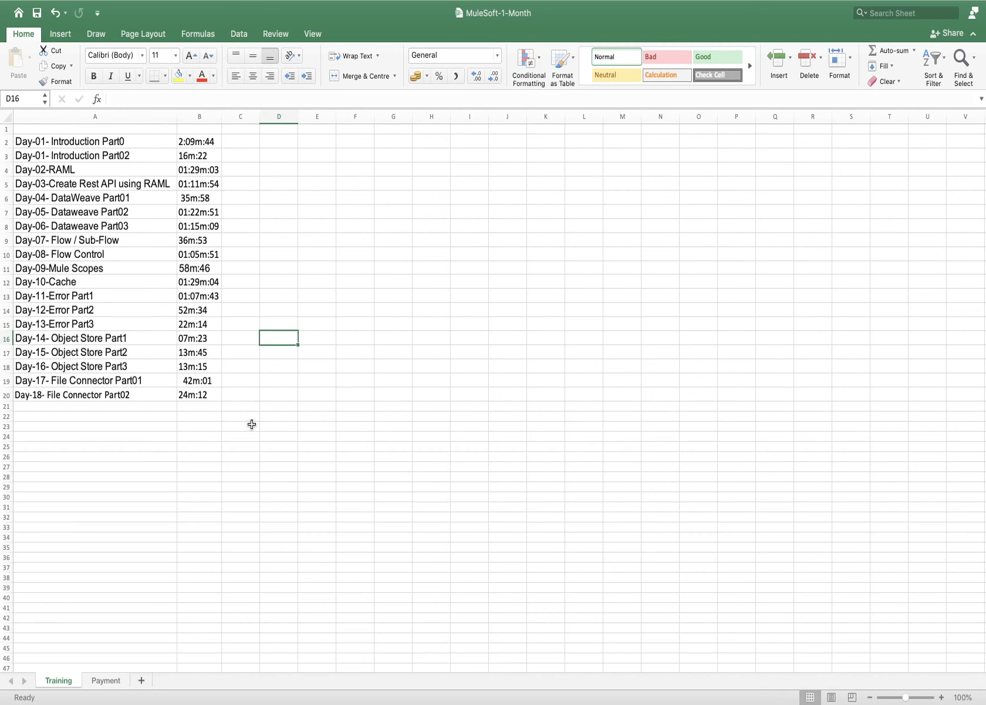
# Set the Payment sheet's entries in A2:B41 to font size 16 and auto-fit the widths of columns A and B.
pyautogui.click(111, 682)
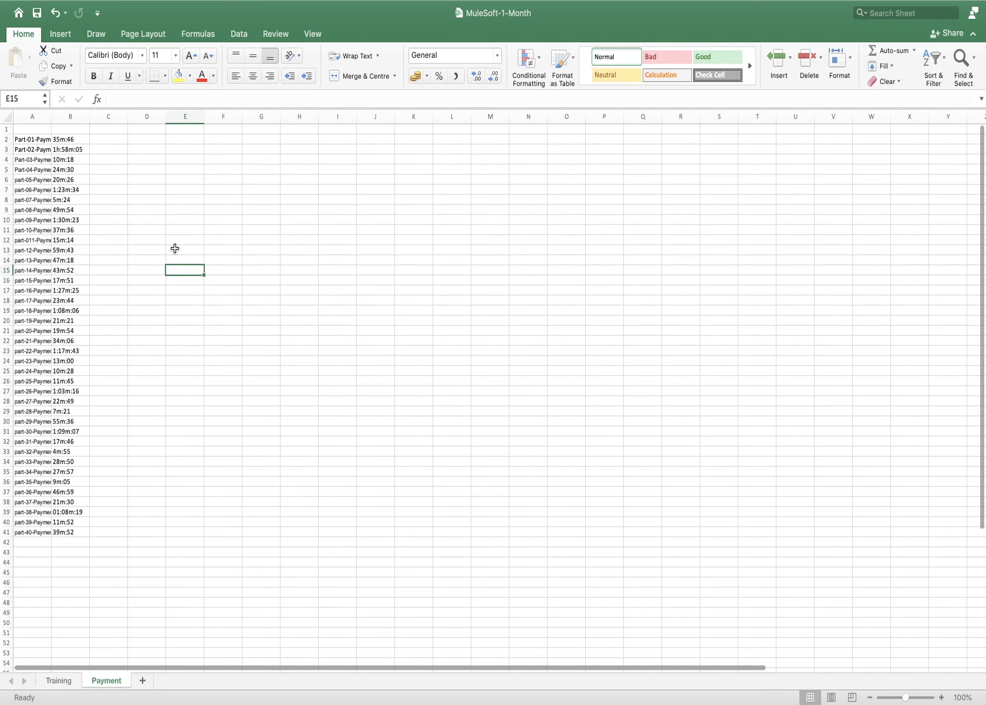
pyautogui.moveTo(39, 141); pyautogui.dragTo(73, 532)
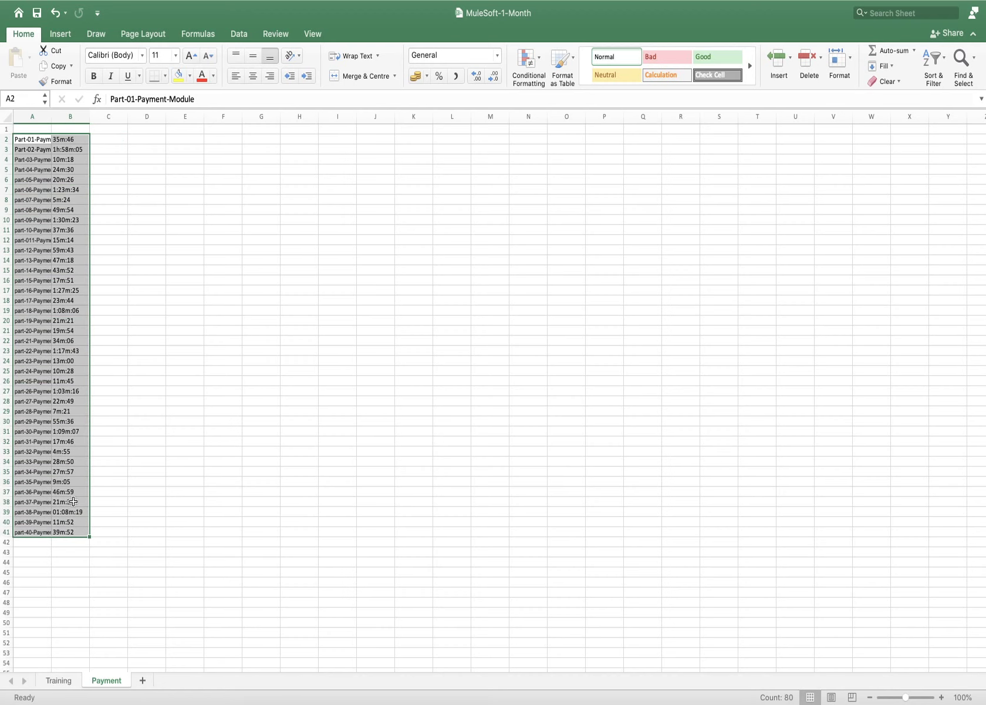
pyautogui.click(175, 56)
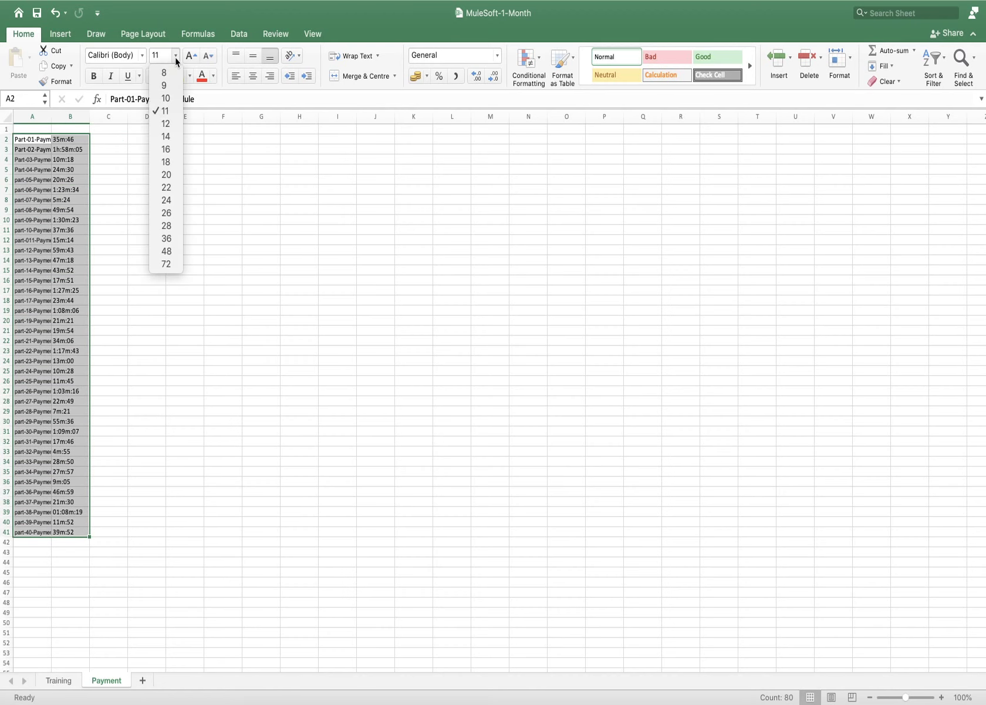
pyautogui.click(167, 150)
pyautogui.moveTo(53, 118); pyautogui.dragTo(52, 118)
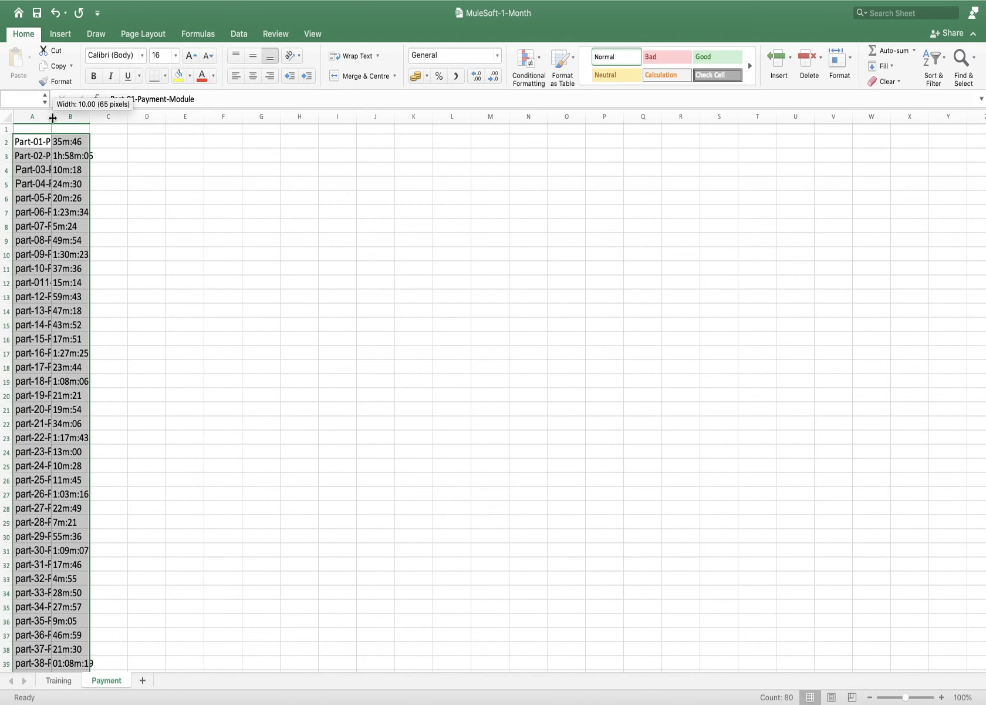
pyautogui.doubleClick(52, 118)
pyautogui.doubleClick(167, 117)
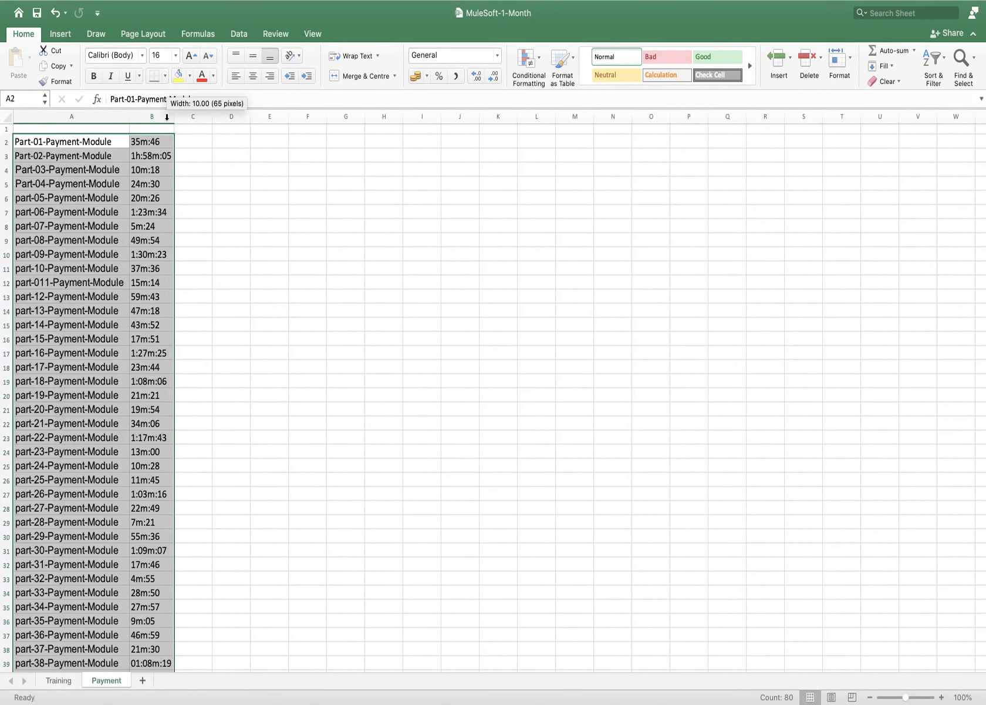
pyautogui.click(252, 368)
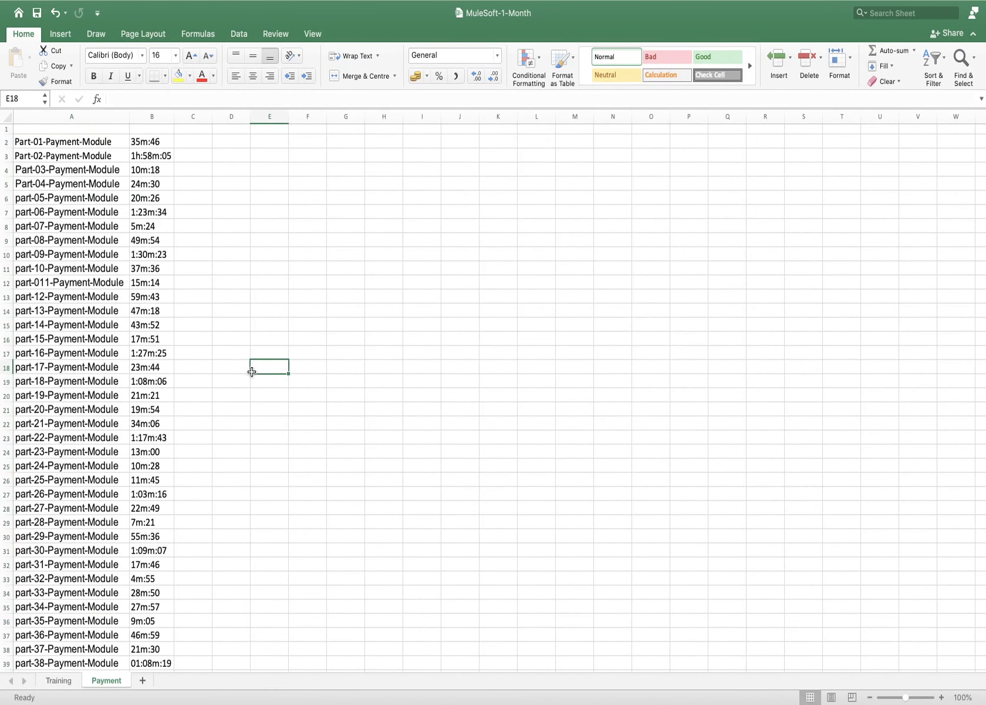
# Display the Training sheet, and admit the person waiting to join the Google Meet call in Firefox.
pyautogui.click(64, 682)
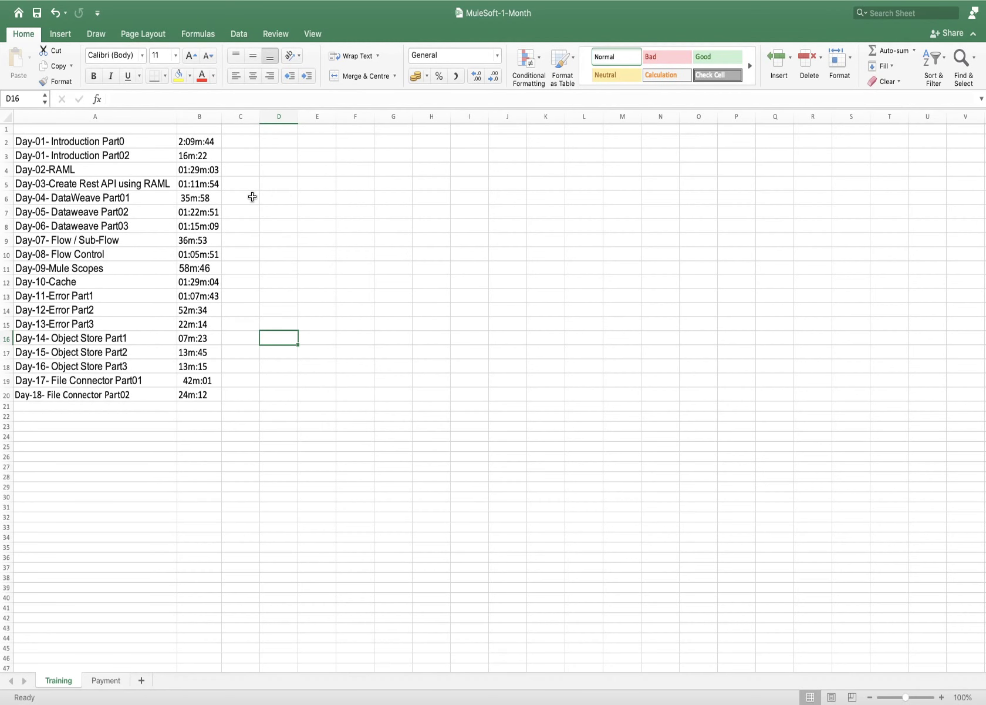
pyautogui.press('super+w')
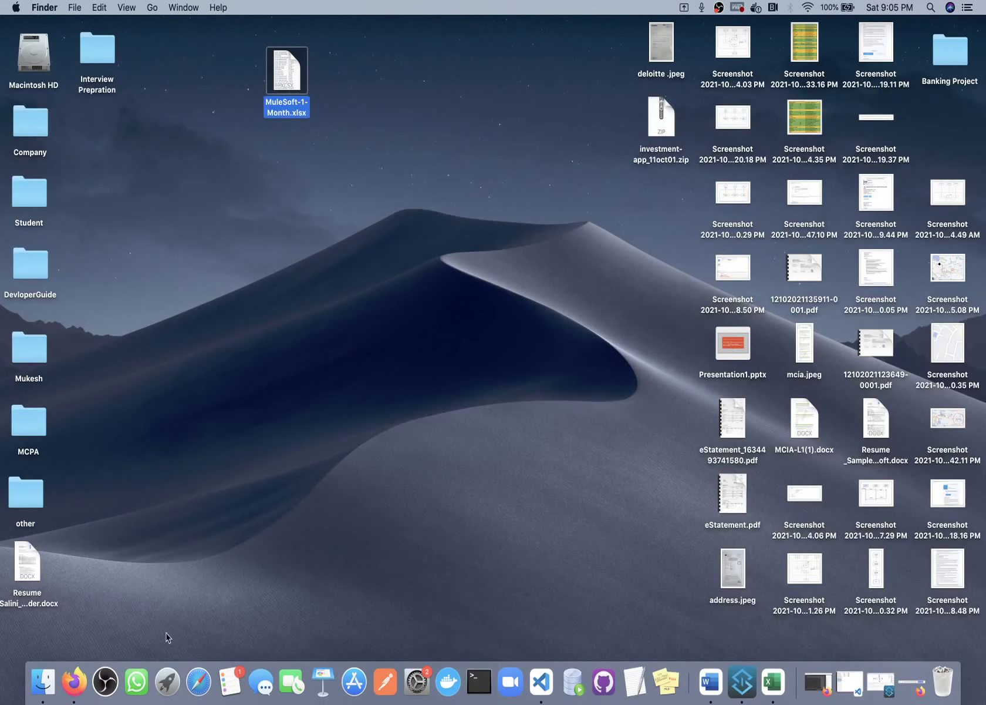
pyautogui.click(75, 681)
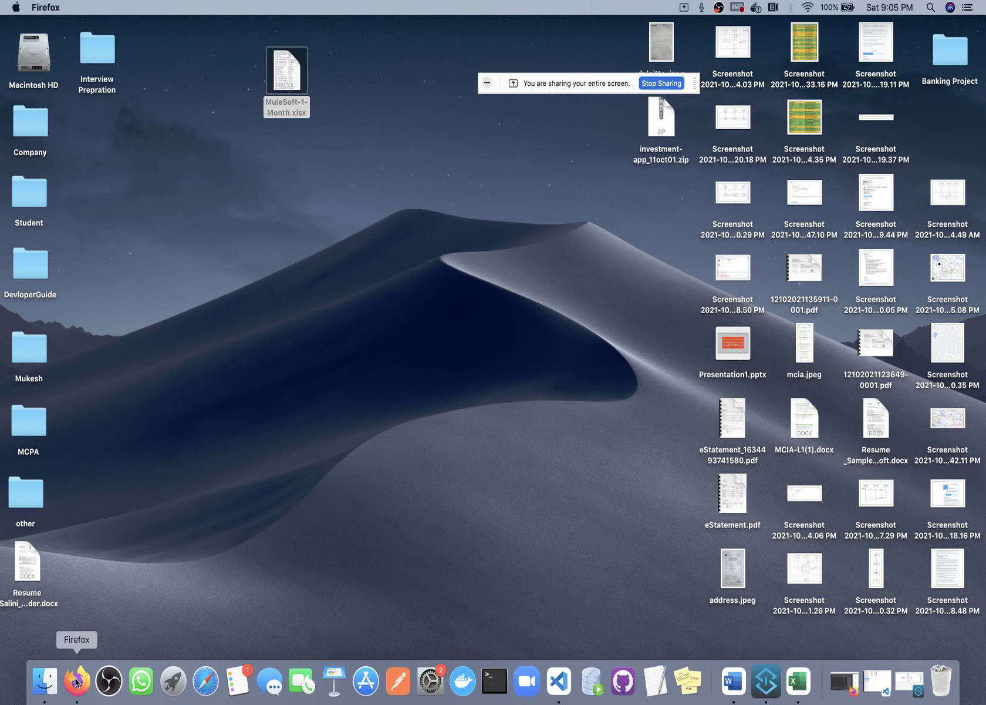
pyautogui.click(849, 688)
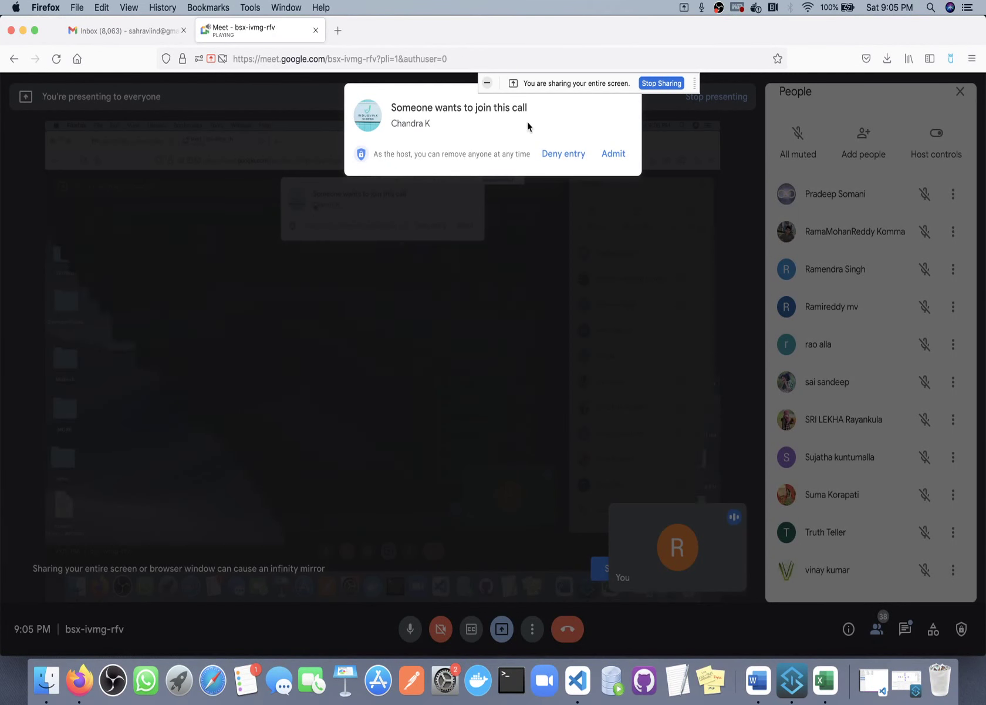
pyautogui.click(606, 155)
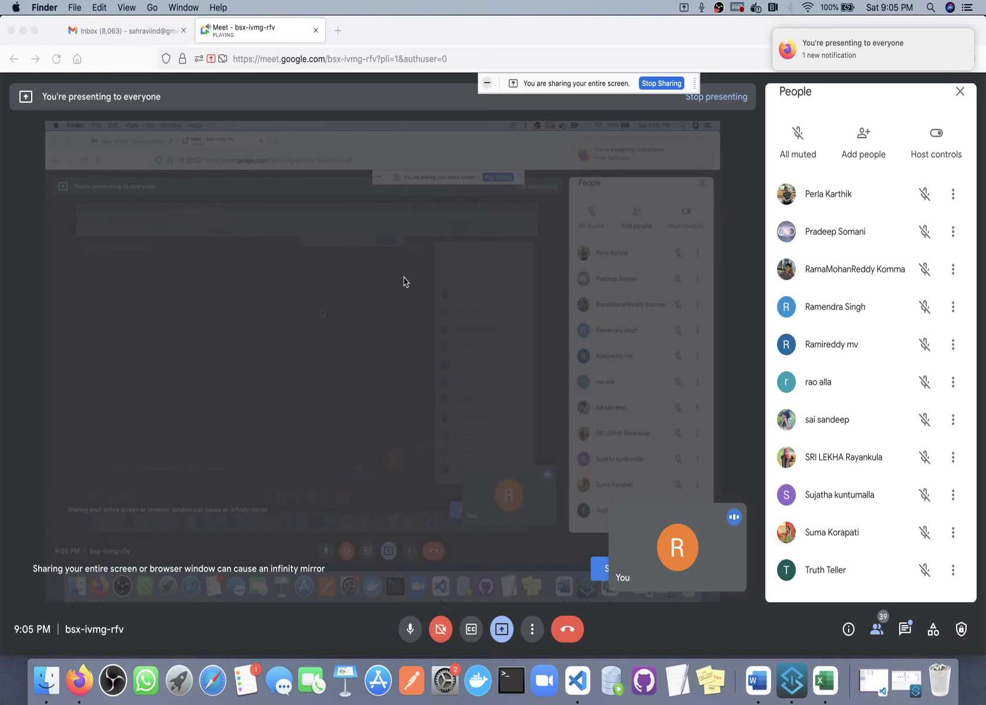
pyautogui.click(825, 680)
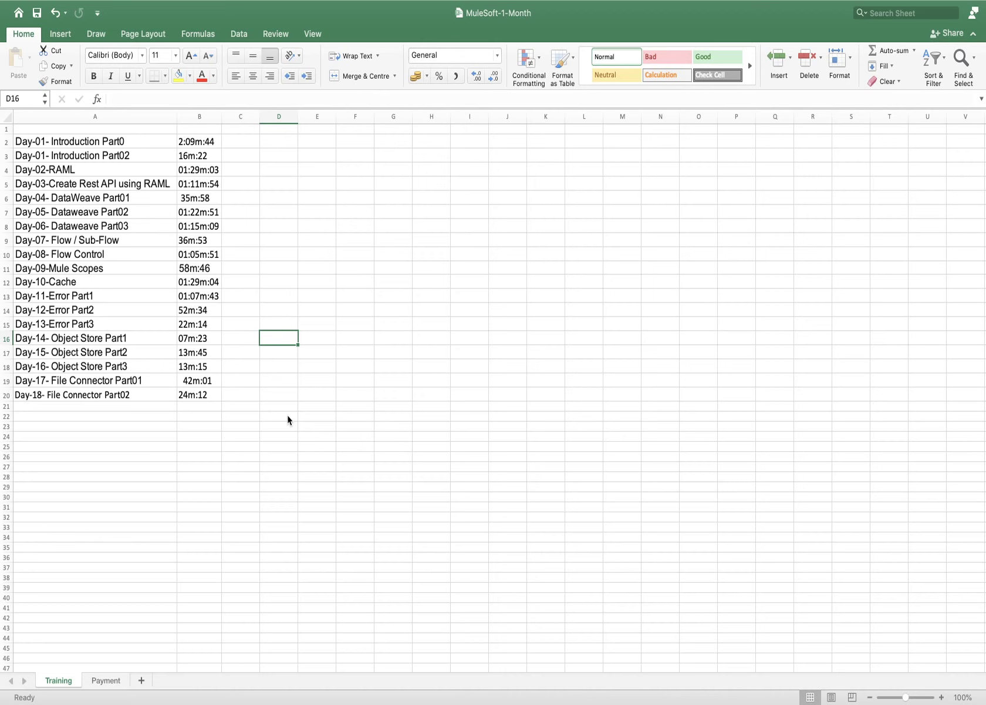
# Switch to Google Meet in Firefox to admit the next waiting participant and return to the Excel workbook.
pyautogui.click(346, 343)
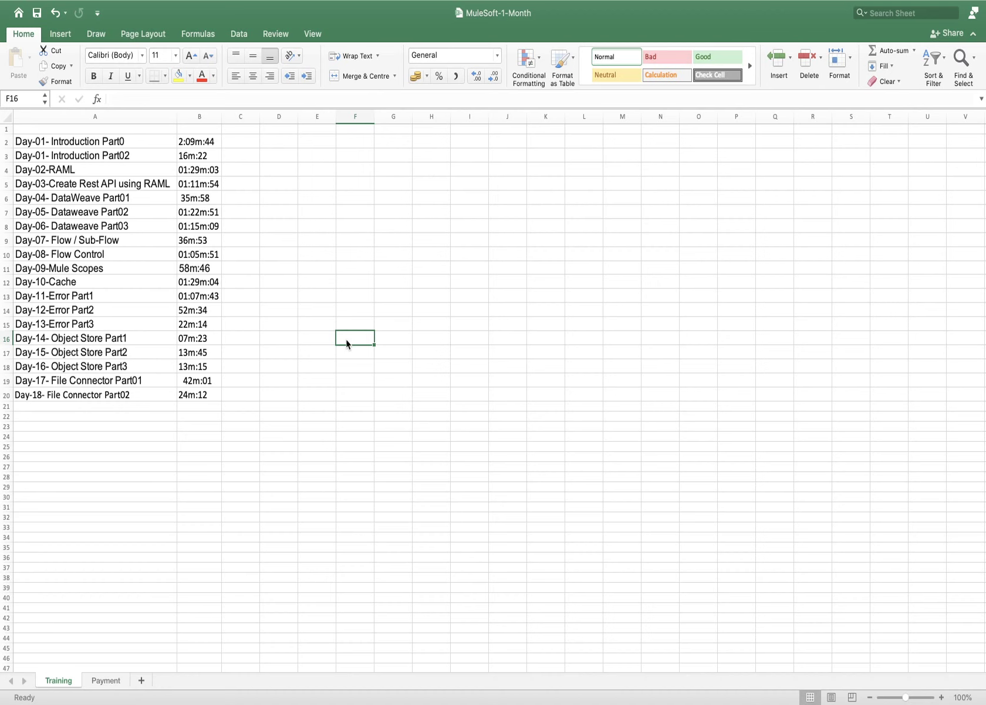
pyautogui.hotkey('ctrl', 'Left')
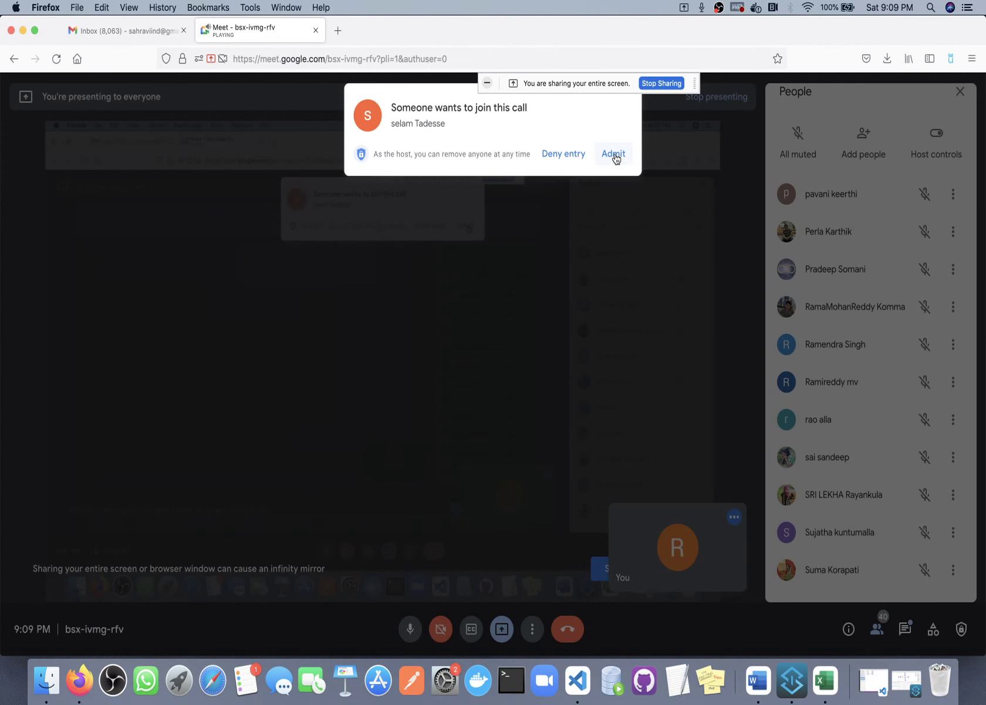
pyautogui.click(614, 155)
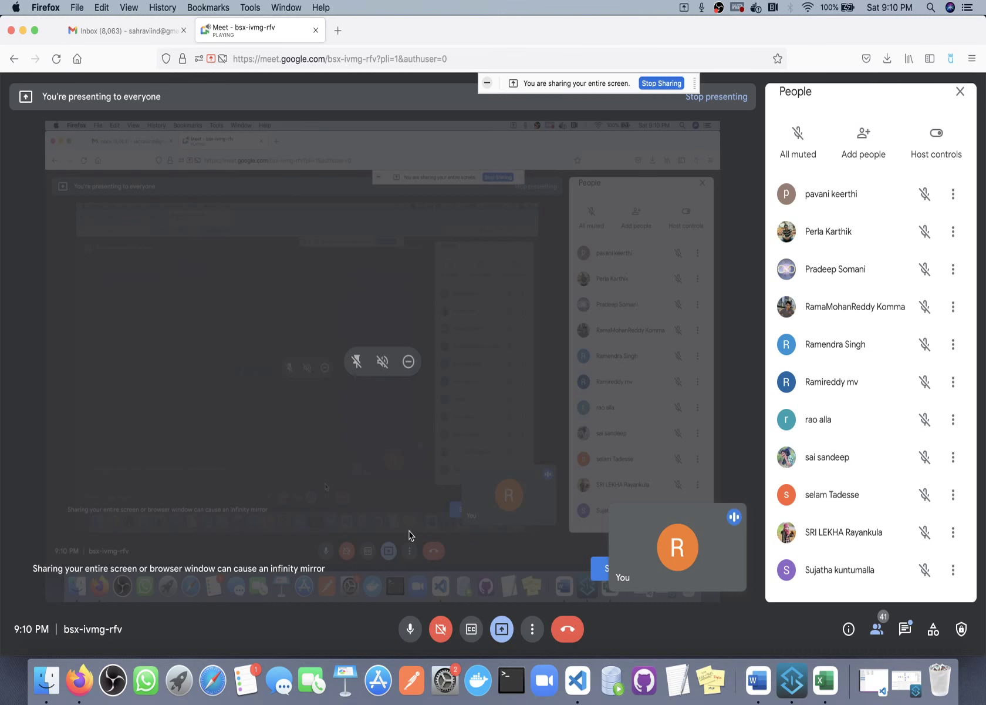
pyautogui.click(825, 680)
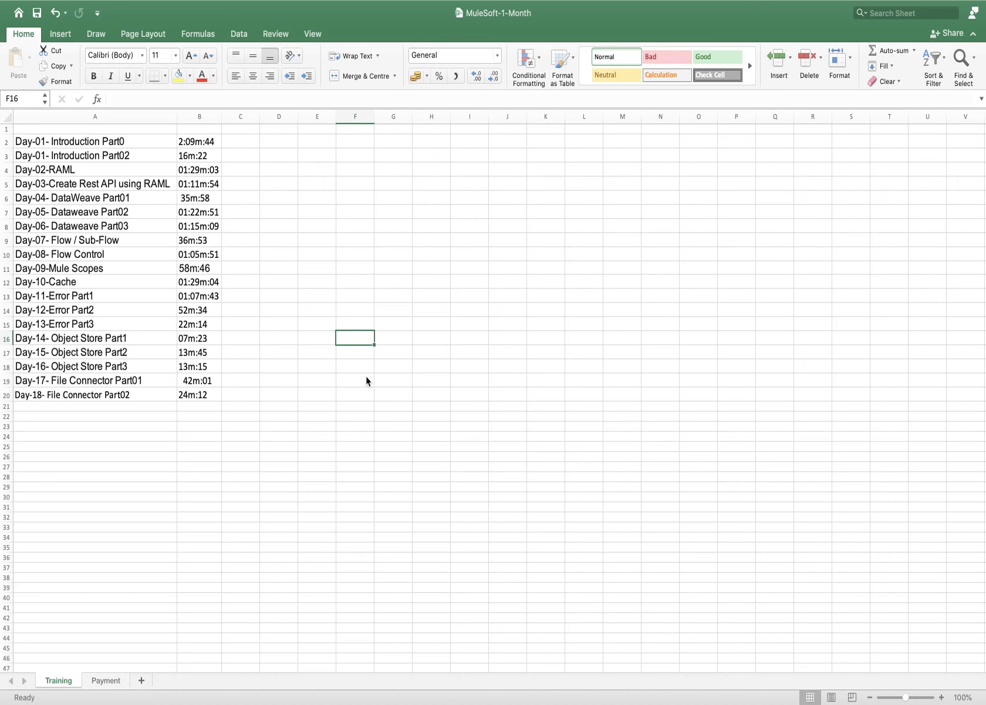
# Let another waiting participant into the Google Meet call and go back to the Training sheet in Excel.
pyautogui.click(360, 289)
pyautogui.press('super+Tab')
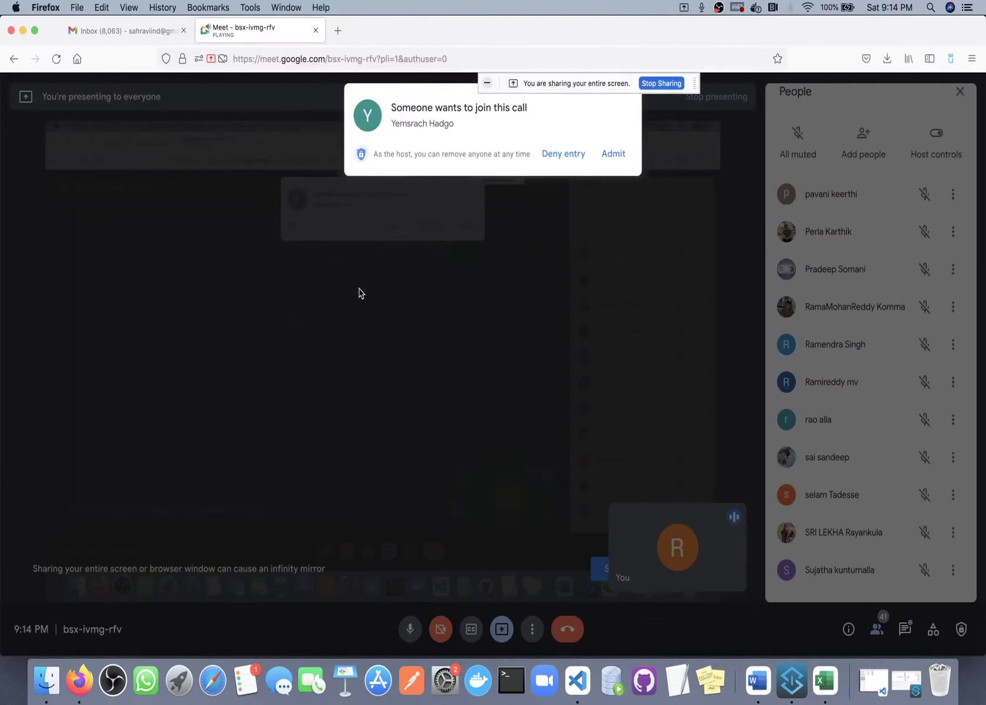
pyautogui.click(601, 156)
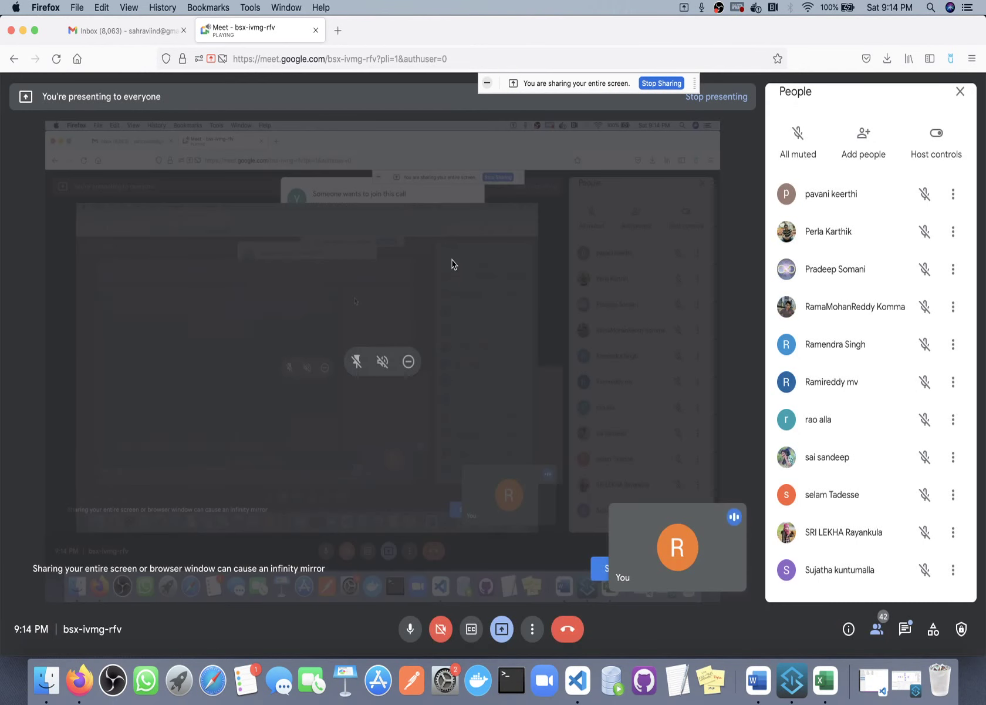
pyautogui.press('super+Tab')
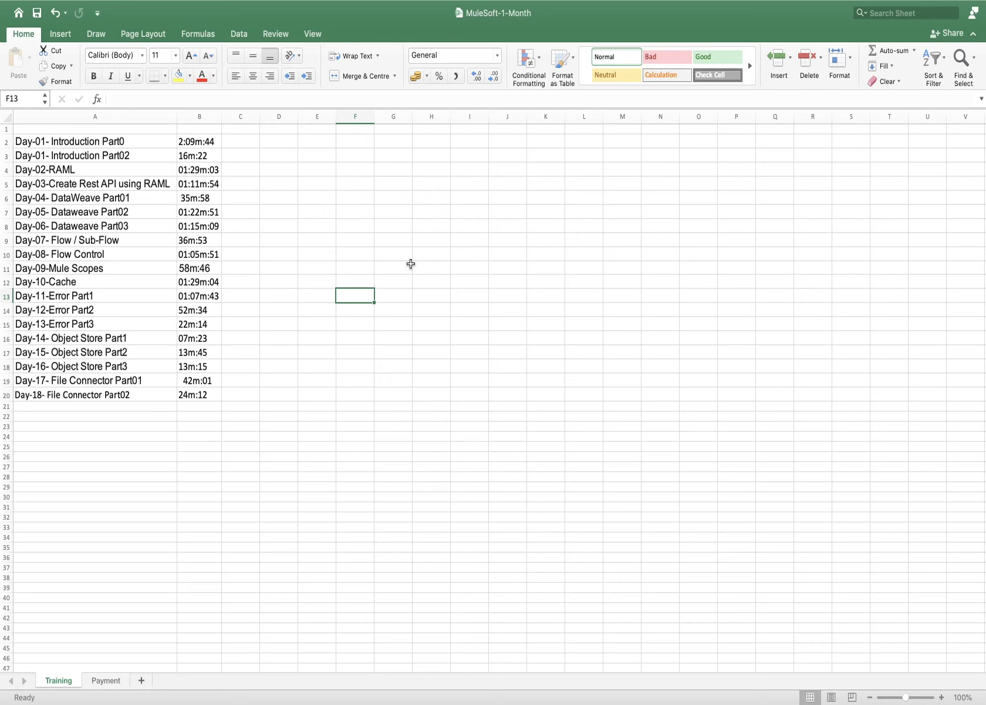
# Left-align the Training sheet's entries in A2:B20.
pyautogui.click(119, 139)
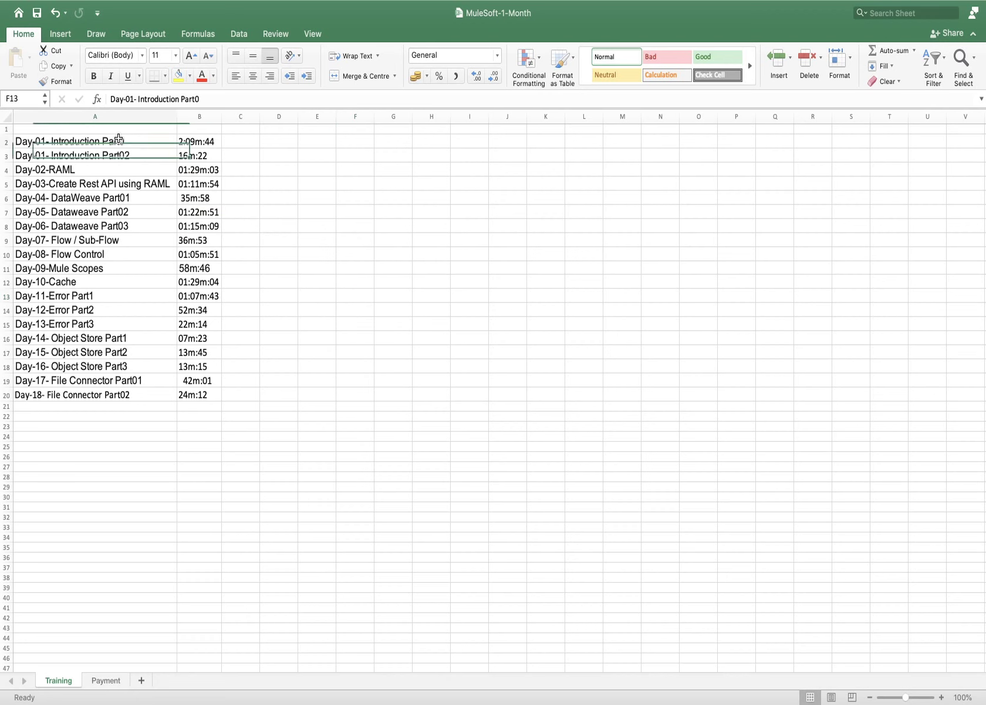
pyautogui.moveTo(119, 139); pyautogui.dragTo(217, 394)
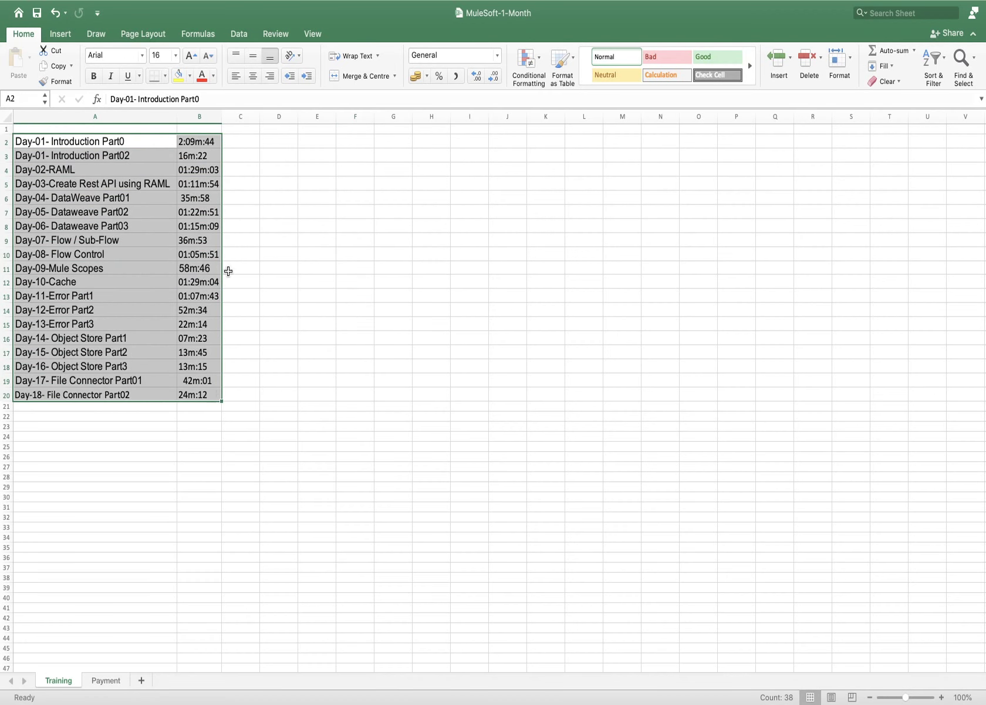
pyautogui.click(236, 83)
# Remove the leading spaces from the durations in B19 and B6 so they read 42m:01 and 35m:58.
pyautogui.click(184, 378)
pyautogui.doubleClick(184, 378)
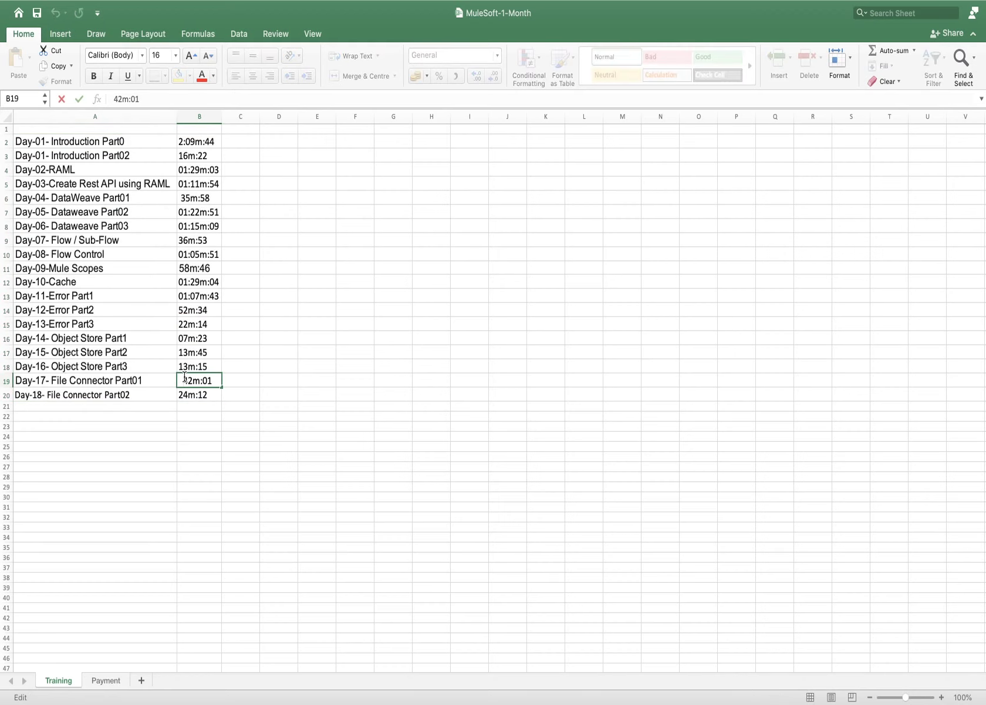
pyautogui.click(243, 380)
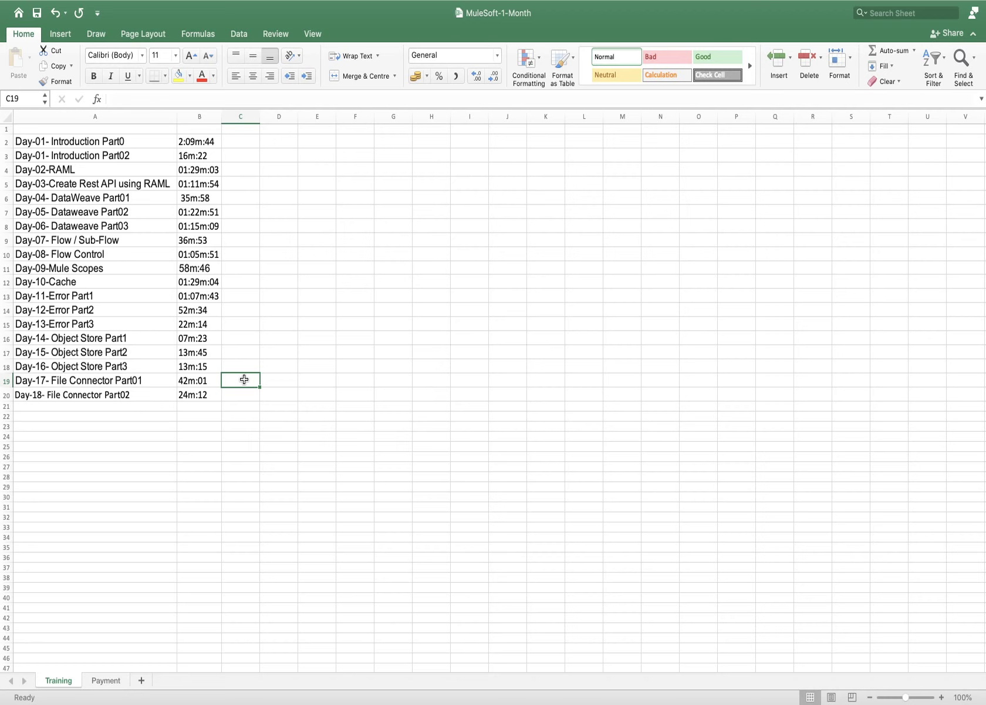
pyautogui.click(212, 198)
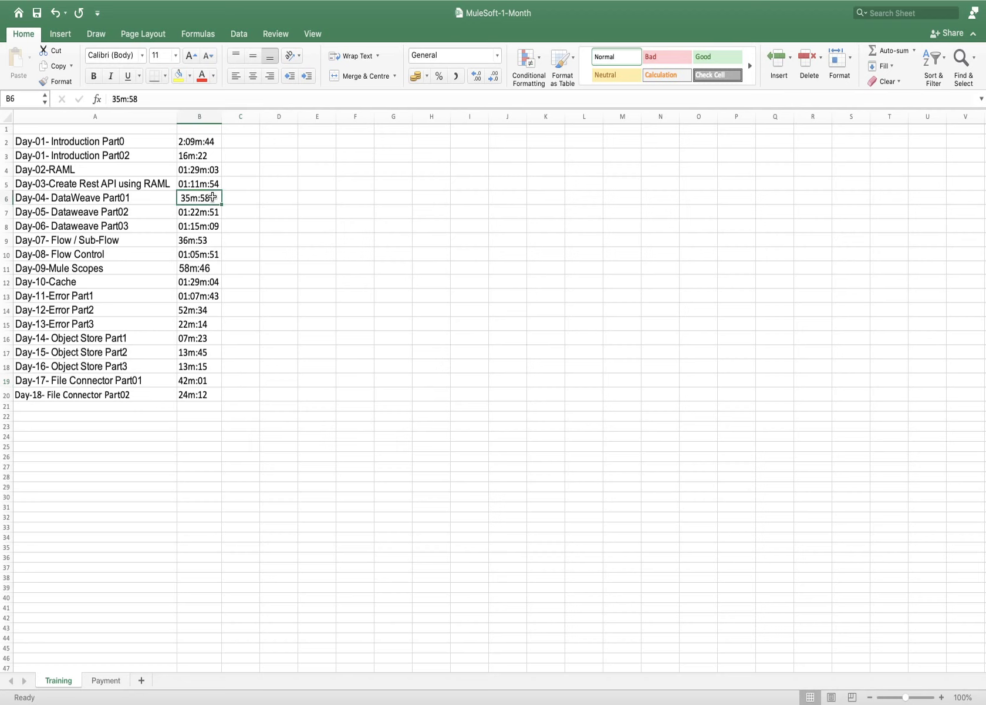
pyautogui.doubleClick(181, 198)
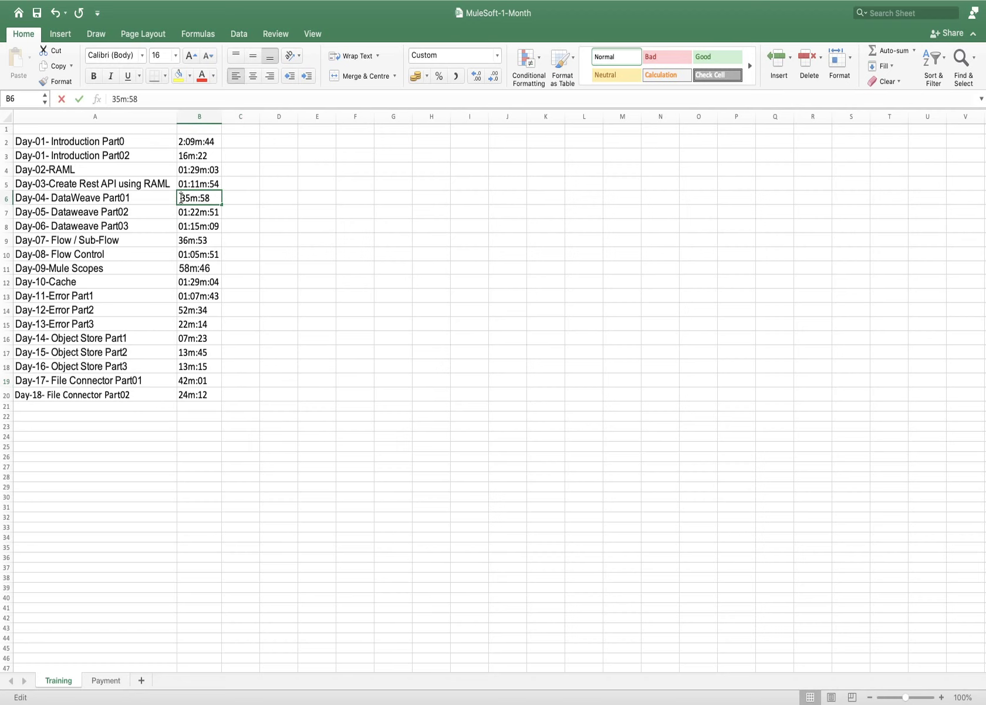
pyautogui.click(242, 198)
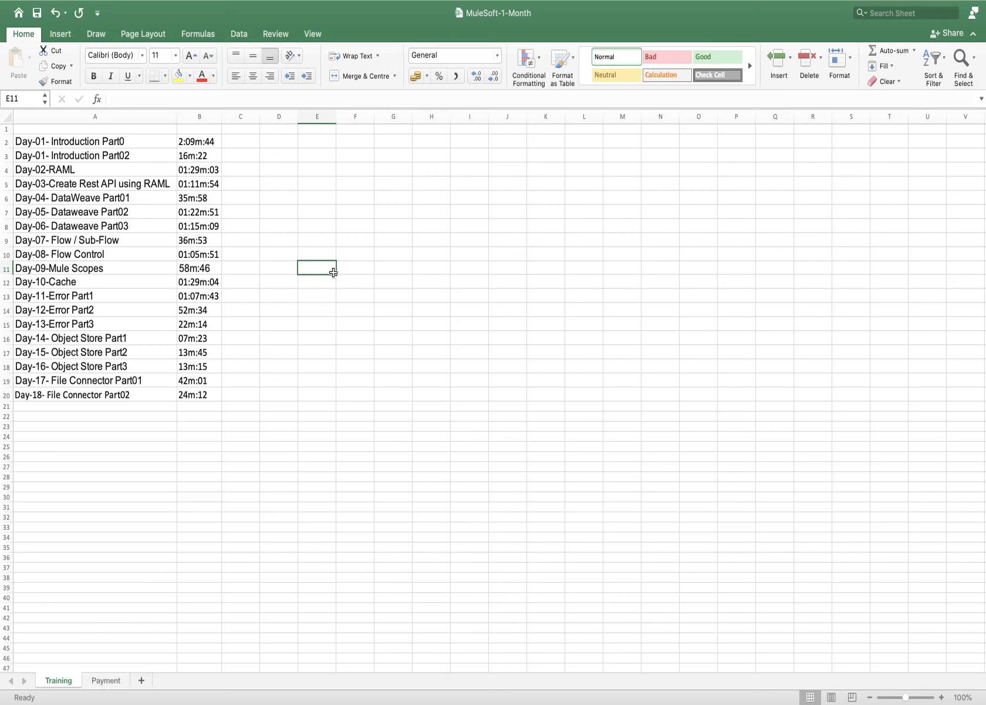
# Enter the column header Hour in cell B1 of the Training sheet.
pyautogui.click(203, 129)
pyautogui.write('Hour')
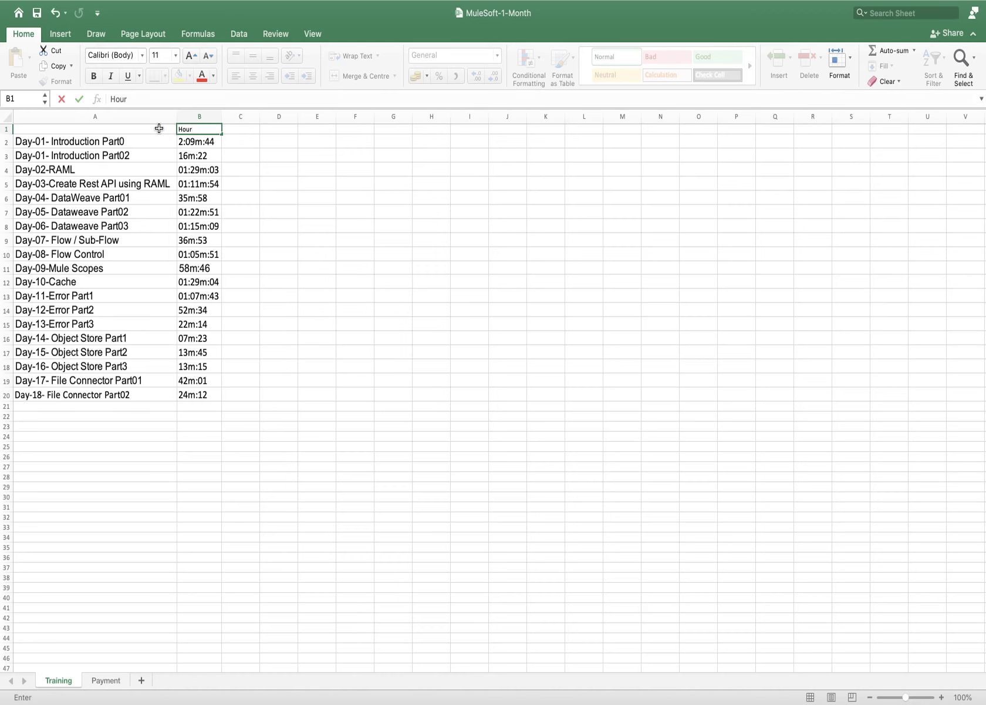
pyautogui.click(159, 128)
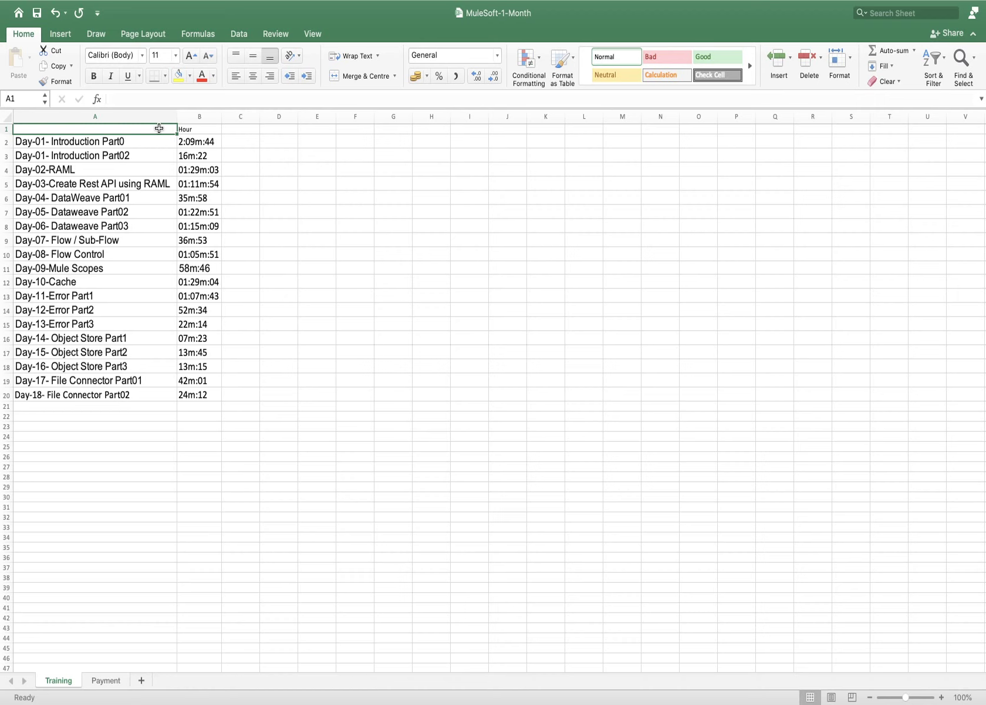
pyautogui.doubleClick(159, 128)
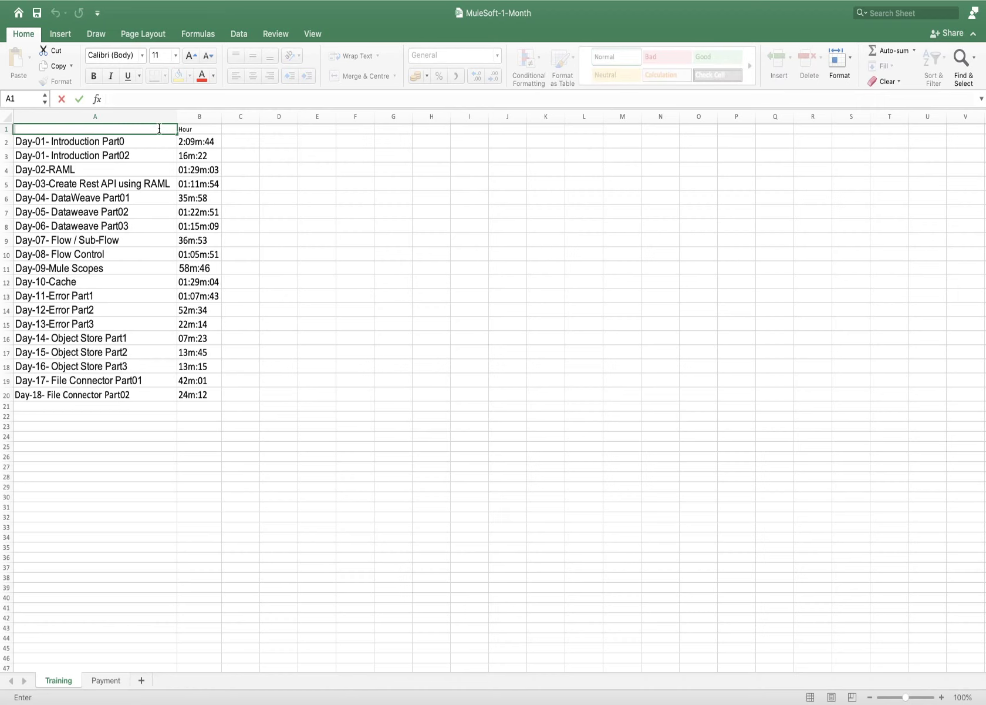
pyautogui.write('Train')
pyautogui.press('BackSpace')
pyautogui.press('BackSpace')
pyautogui.press('BackSpace')
pyautogui.press('BackSpace')
pyautogui.press('BackSpace')
pyautogui.click(303, 253)
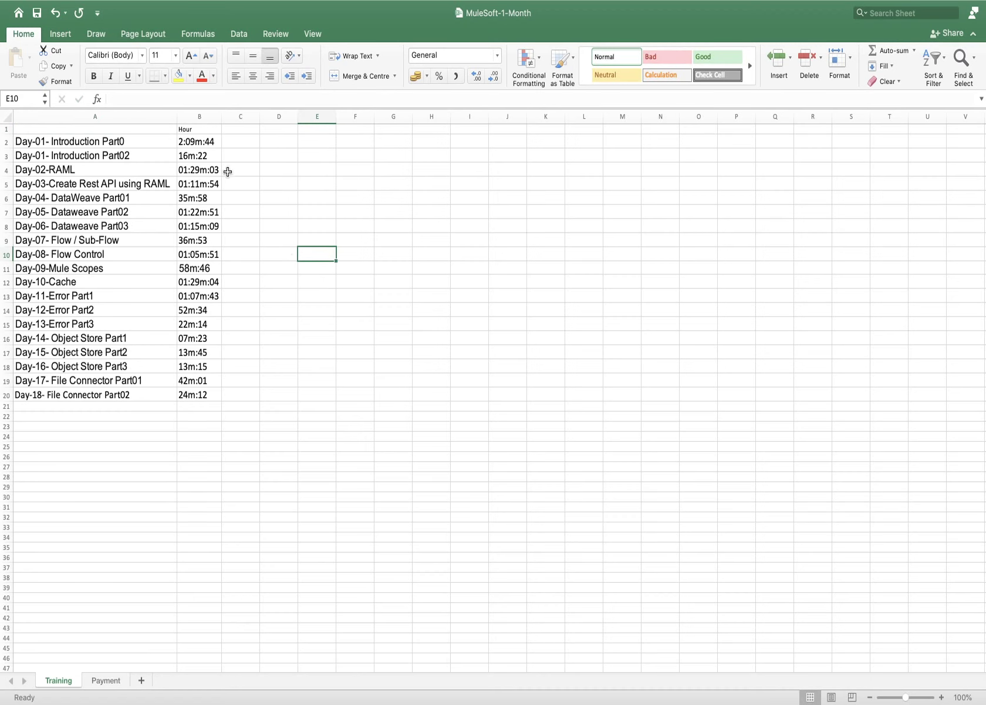
pyautogui.click(206, 128)
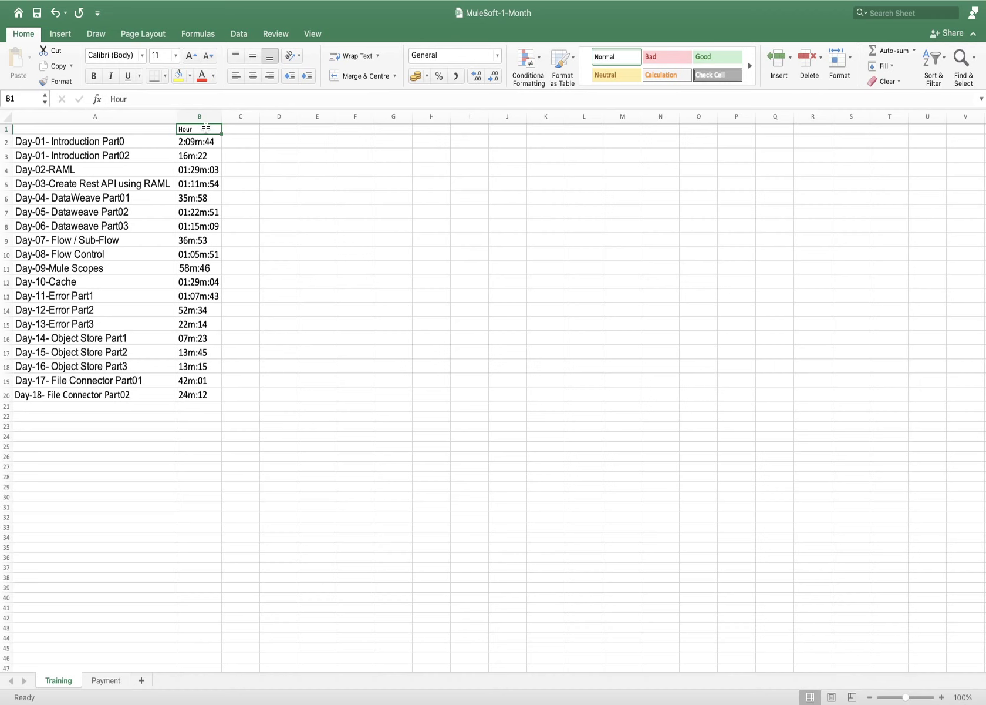
pyautogui.click(256, 188)
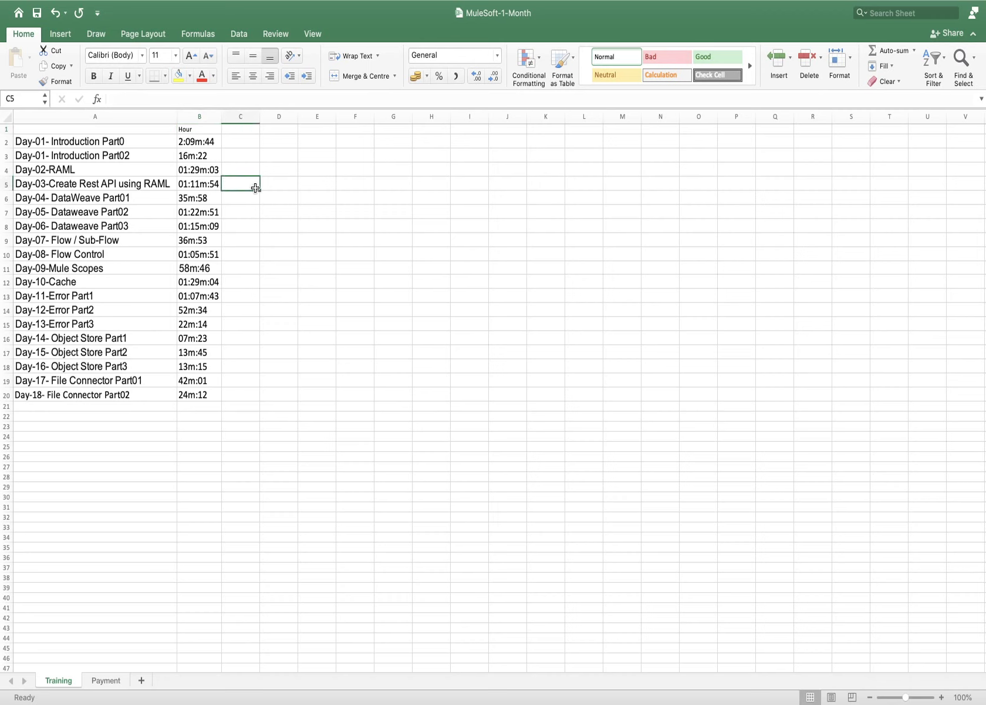
pyautogui.click(216, 129)
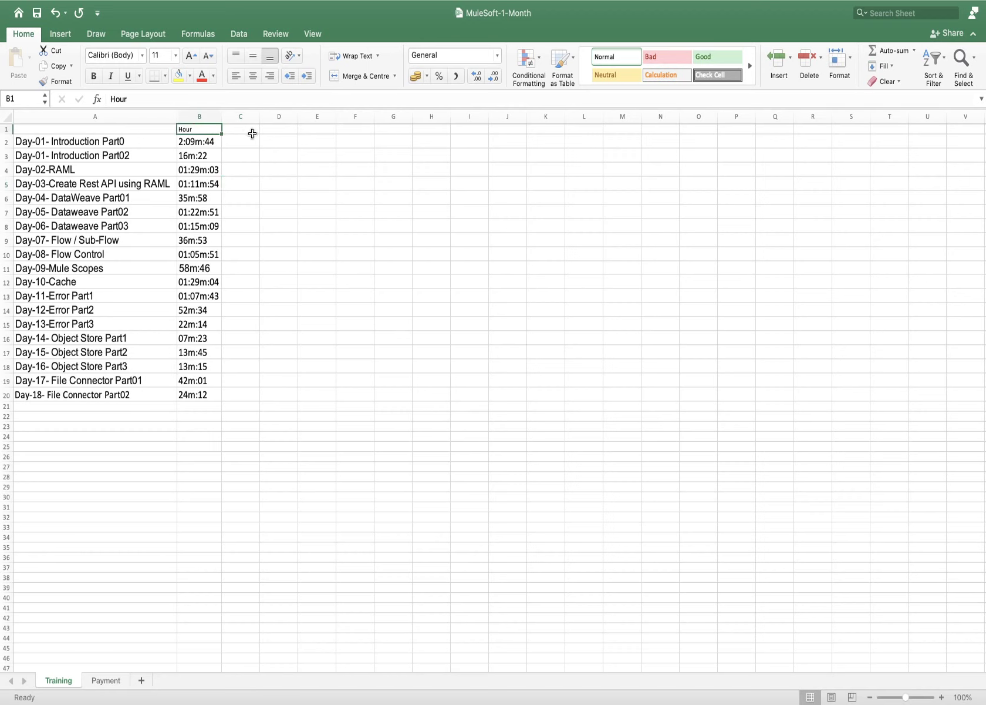
# Fill the header row cells A1:D1 on the Training sheet with the orange theme colour.
pyautogui.moveTo(132, 129); pyautogui.dragTo(280, 126)
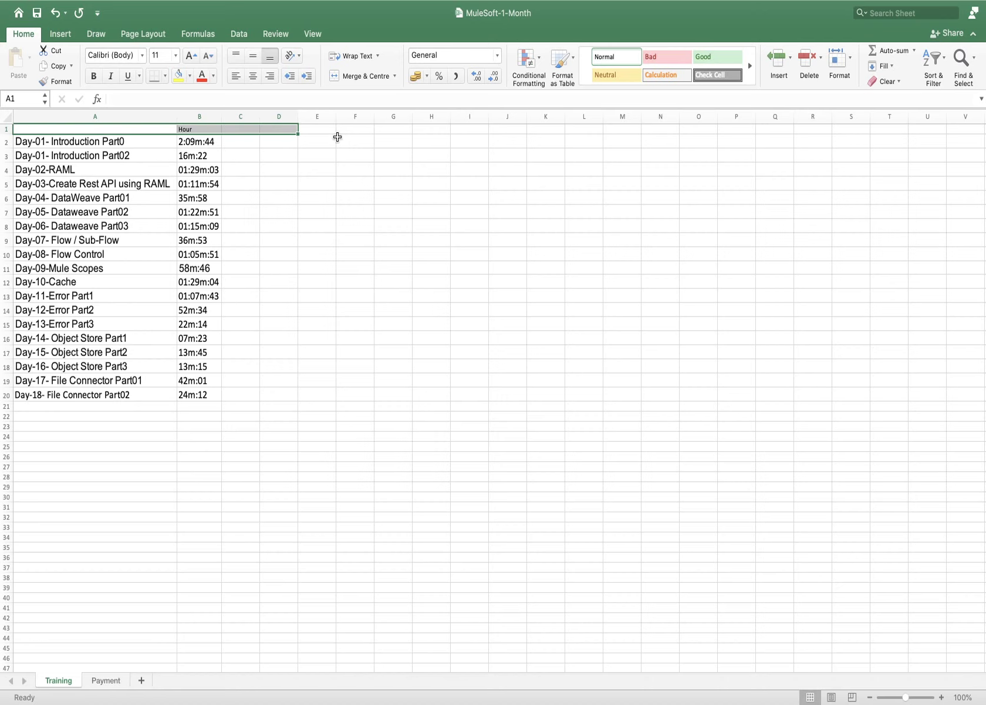
pyautogui.click(189, 76)
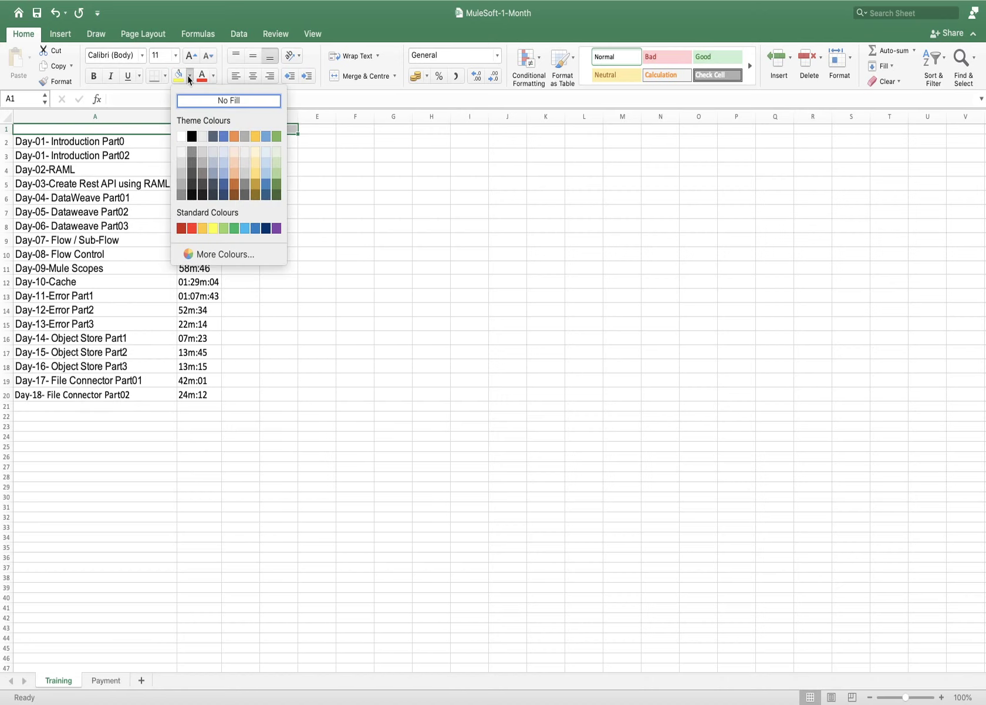
pyautogui.click(234, 137)
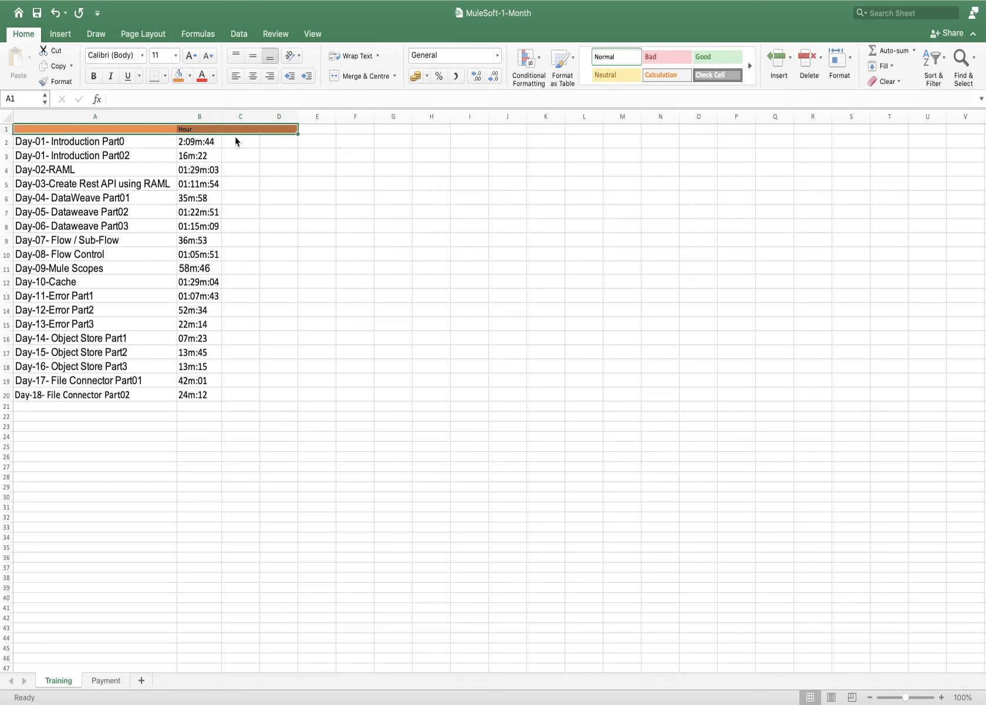
pyautogui.click(213, 128)
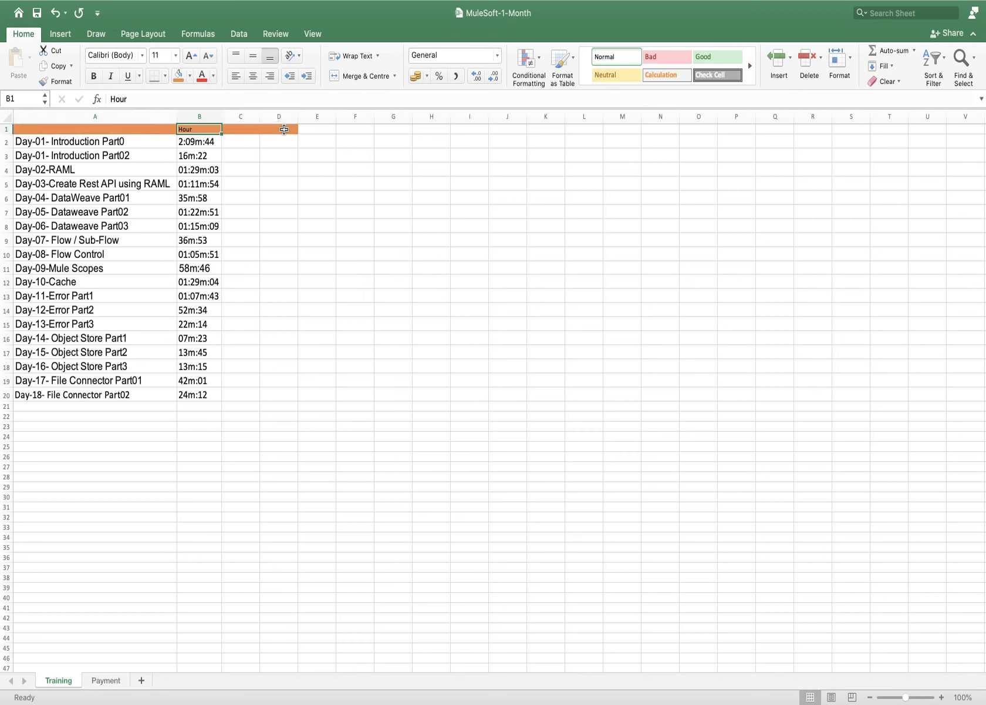
# Apply All Borders to the table range A1:D20 on the Training sheet.
pyautogui.moveTo(281, 128); pyautogui.dragTo(83, 395)
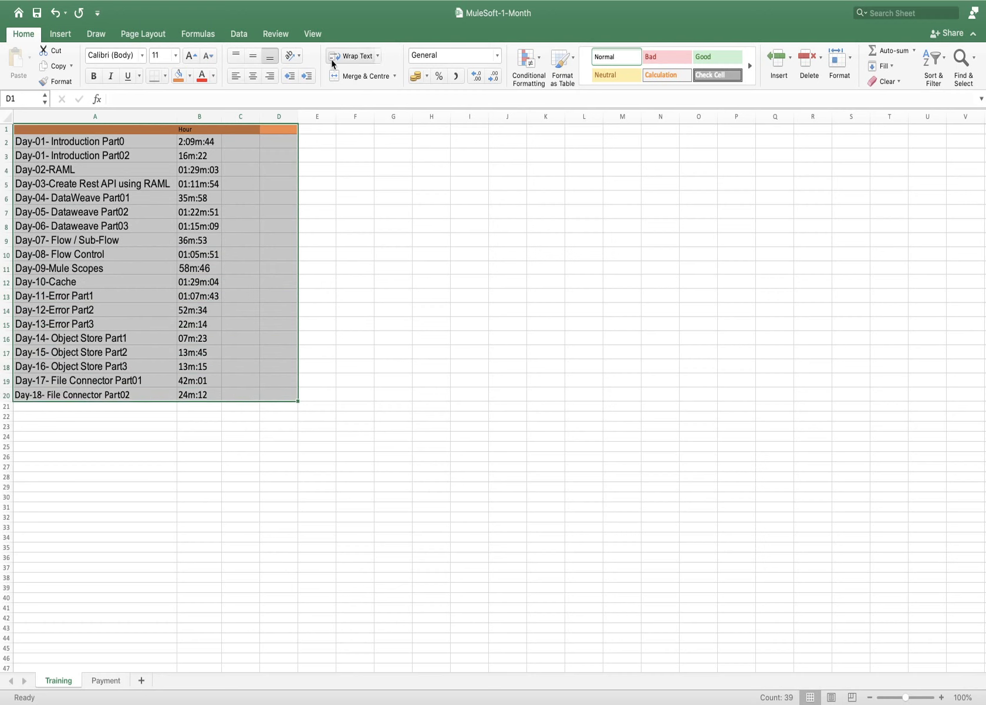
pyautogui.click(164, 76)
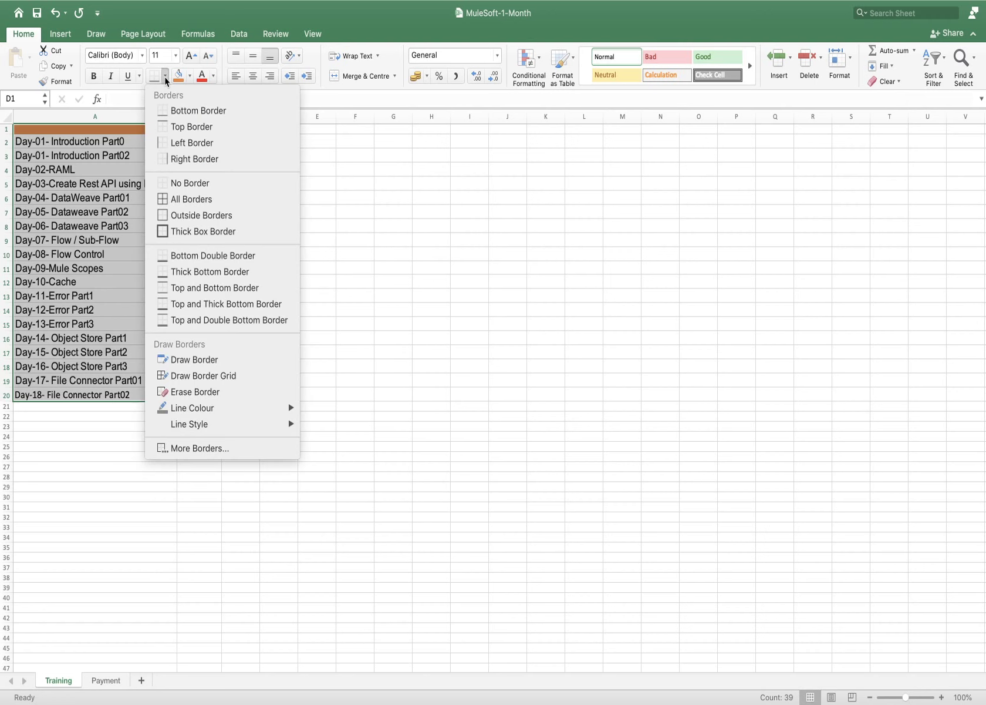
pyautogui.click(182, 199)
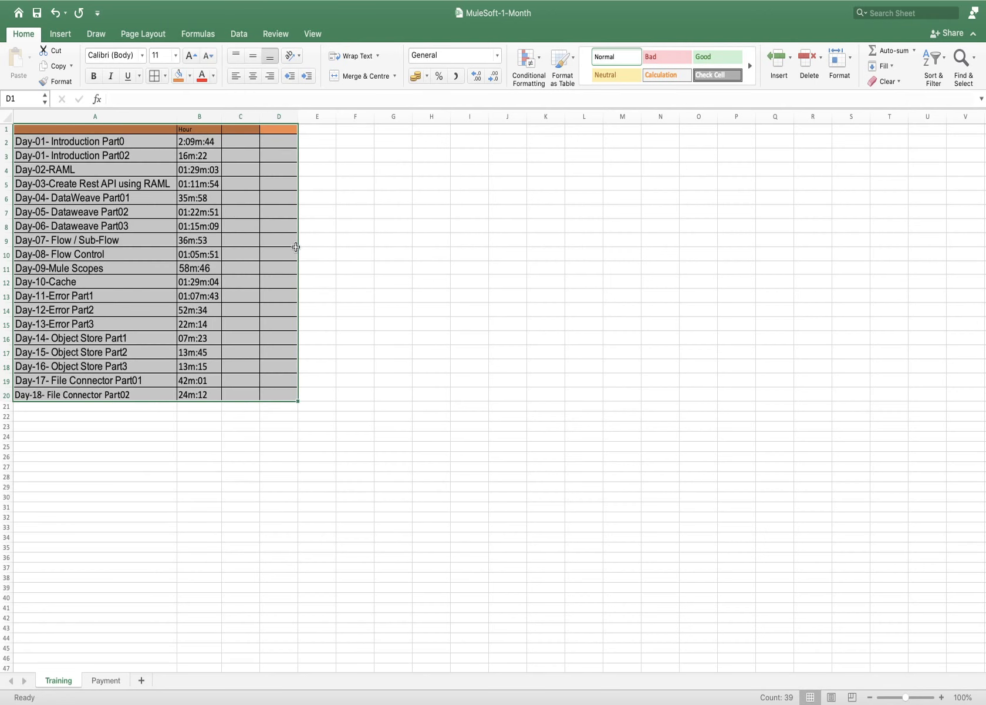
pyautogui.click(200, 126)
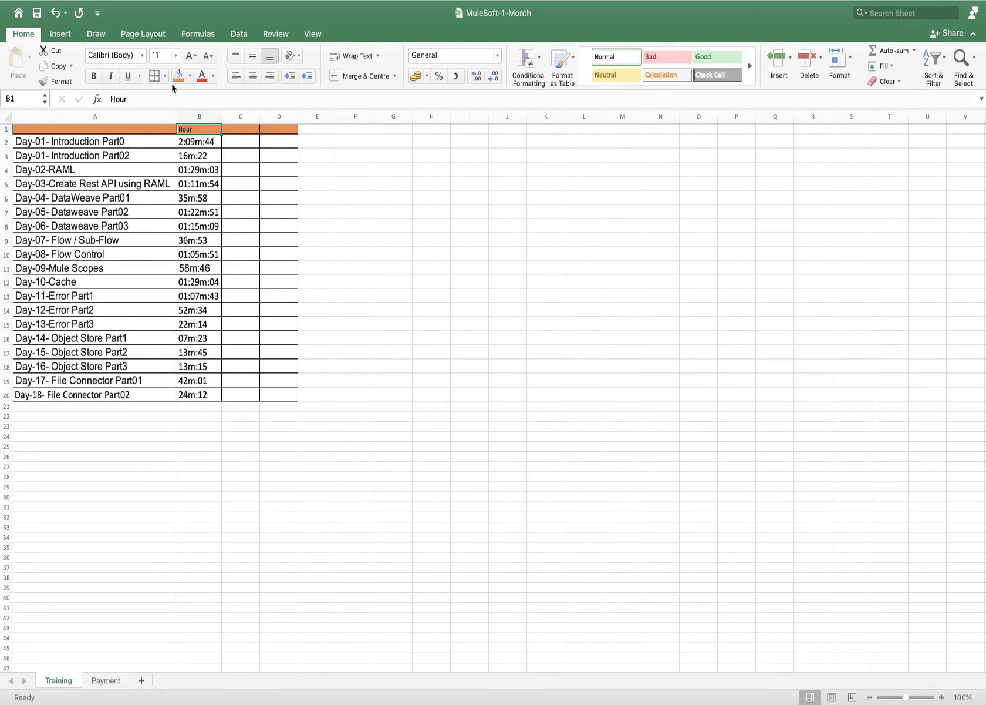
# Make the Hour header in cell B1 bold and set its font size to 16.
pyautogui.click(95, 77)
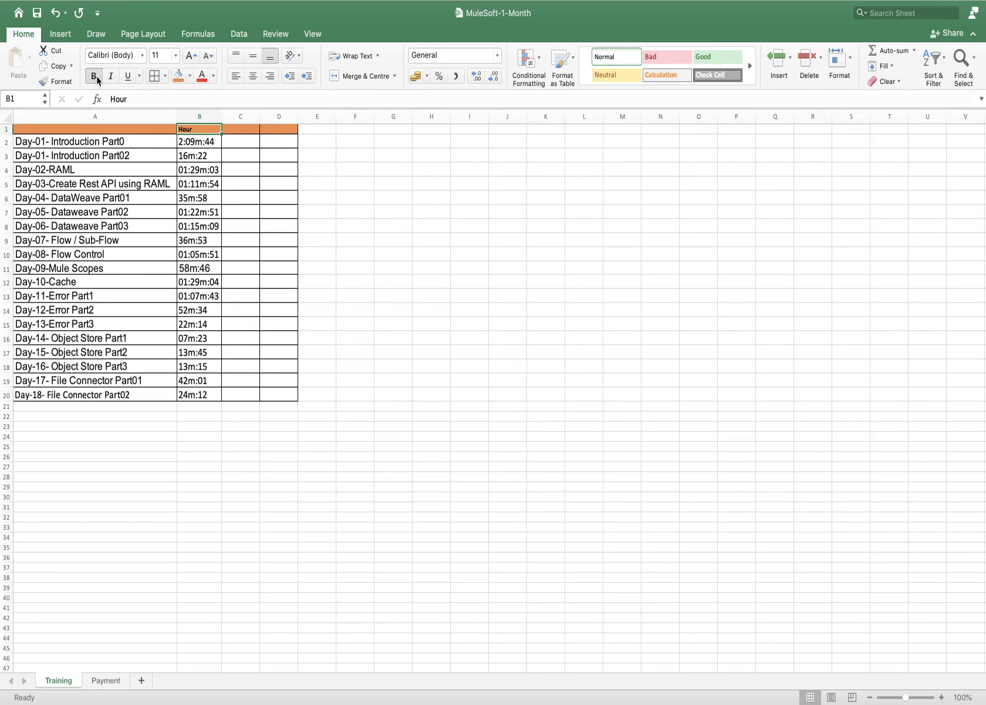
pyautogui.click(264, 193)
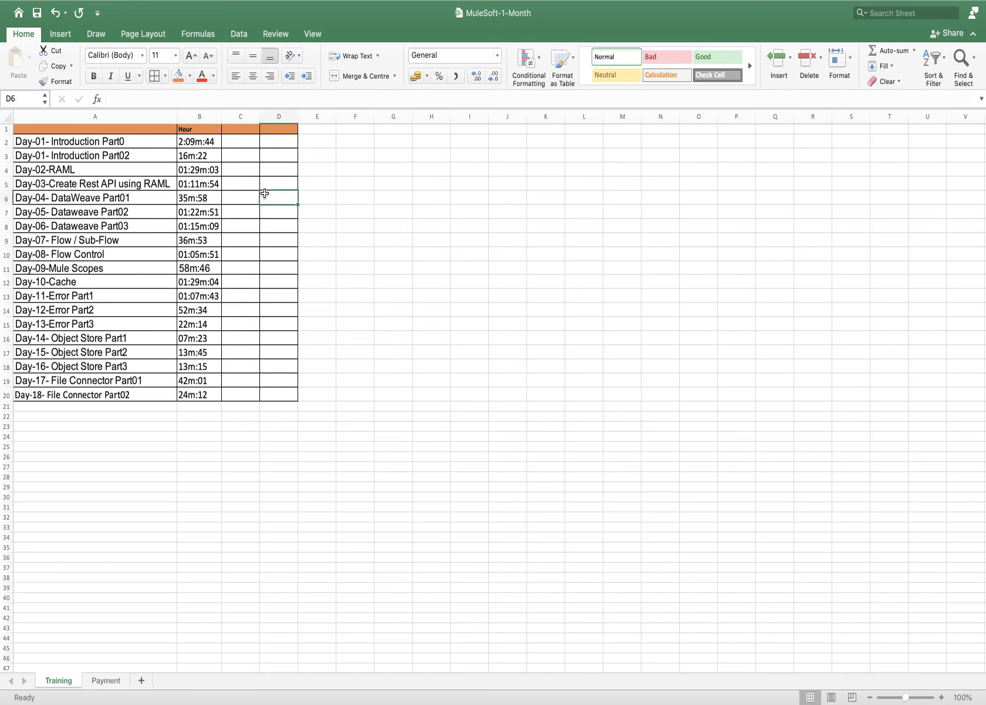
pyautogui.doubleClick(206, 130)
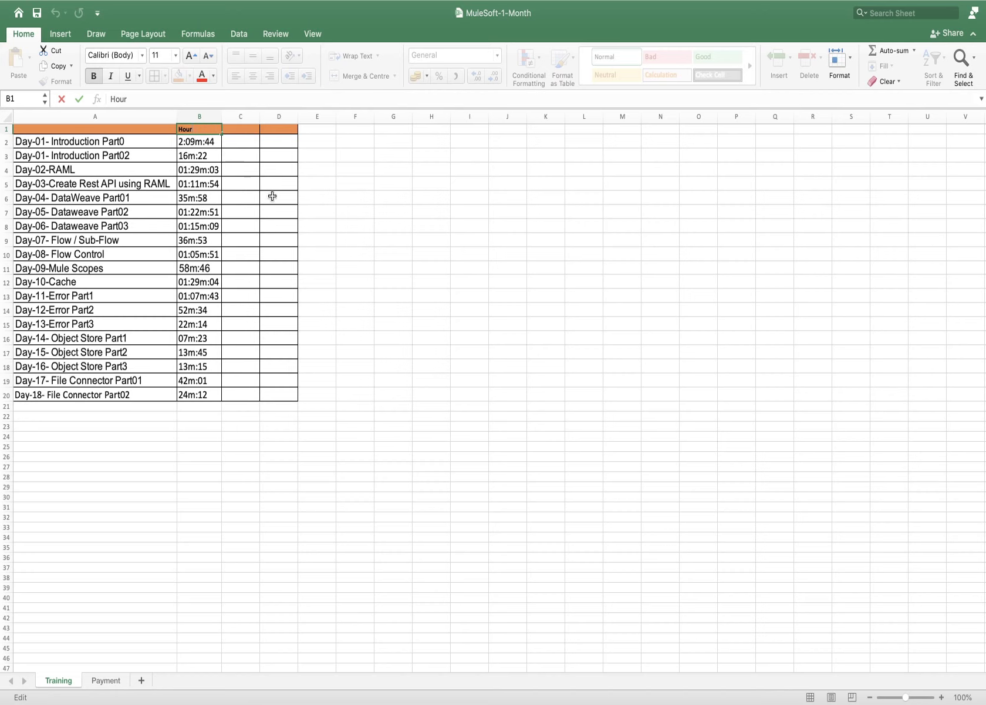
pyautogui.press('BackSpace')
pyautogui.press('BackSpace')
pyautogui.write('o')
pyautogui.hotkey('shift', 'Left')
pyautogui.hotkey('shift', 'Left')
pyautogui.hotkey('shift', 'Left')
pyautogui.hotkey('shift', 'Left')
pyautogui.click(176, 55)
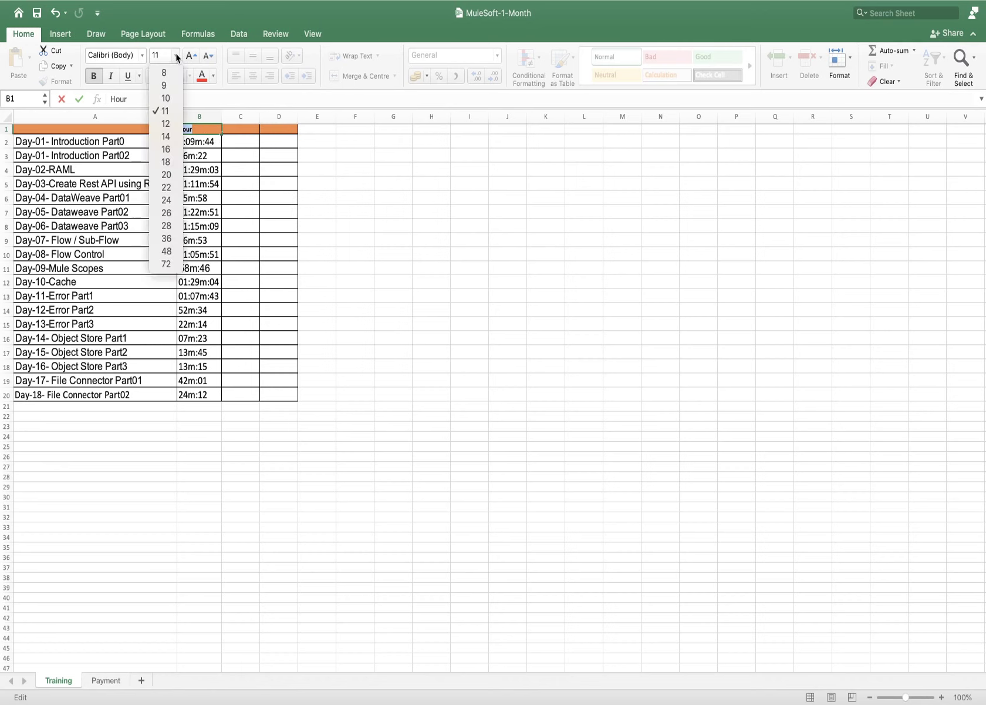
pyautogui.click(175, 151)
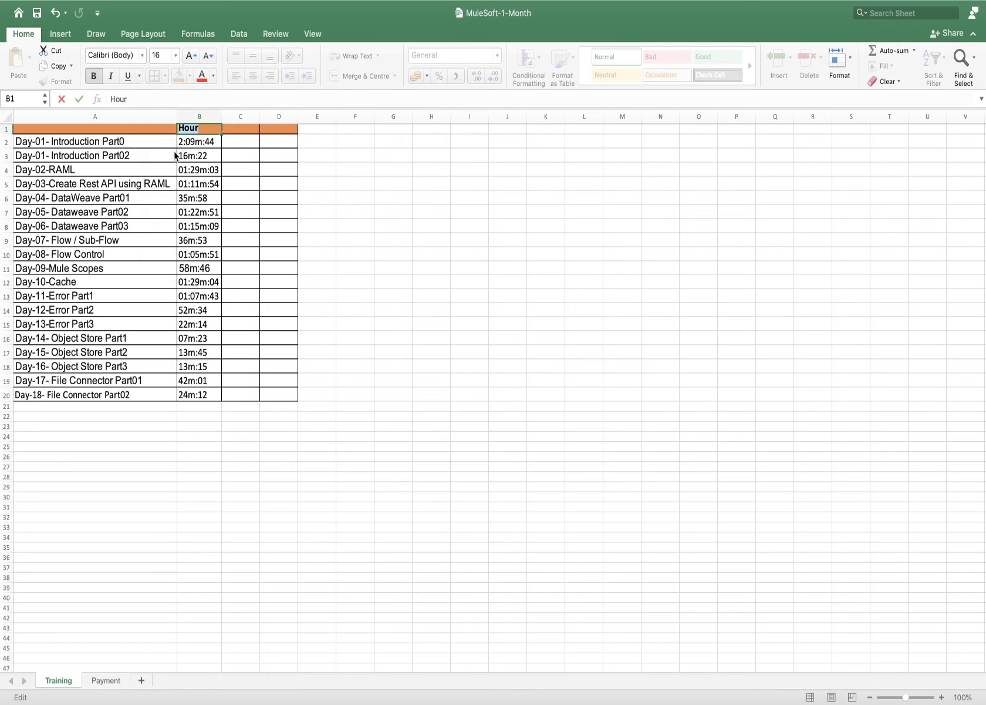
pyautogui.click(283, 173)
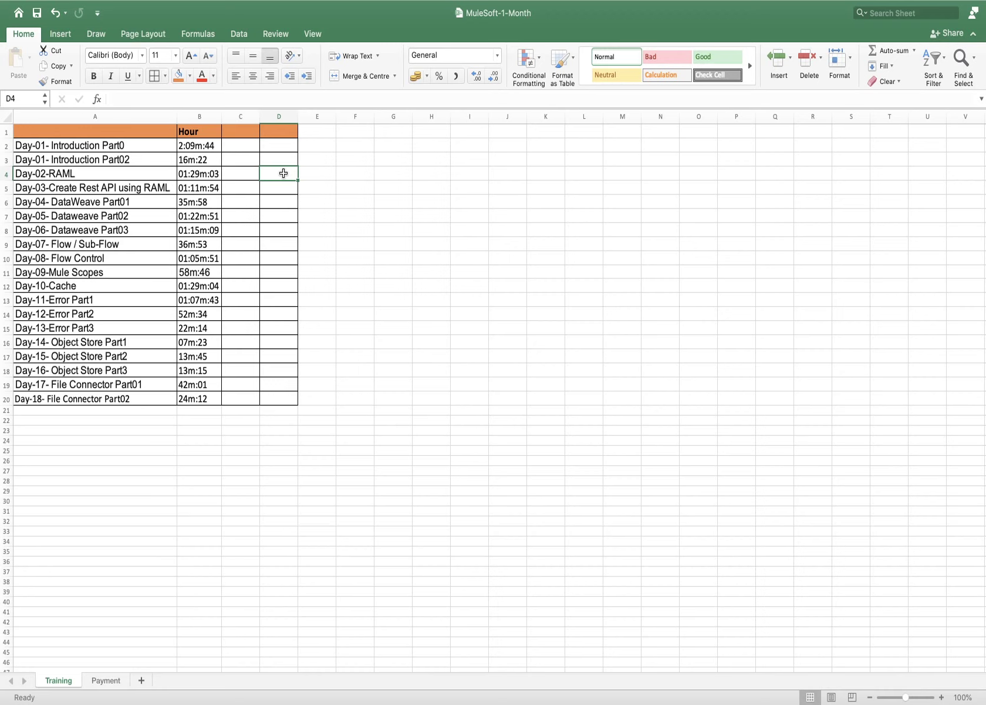
pyautogui.click(360, 215)
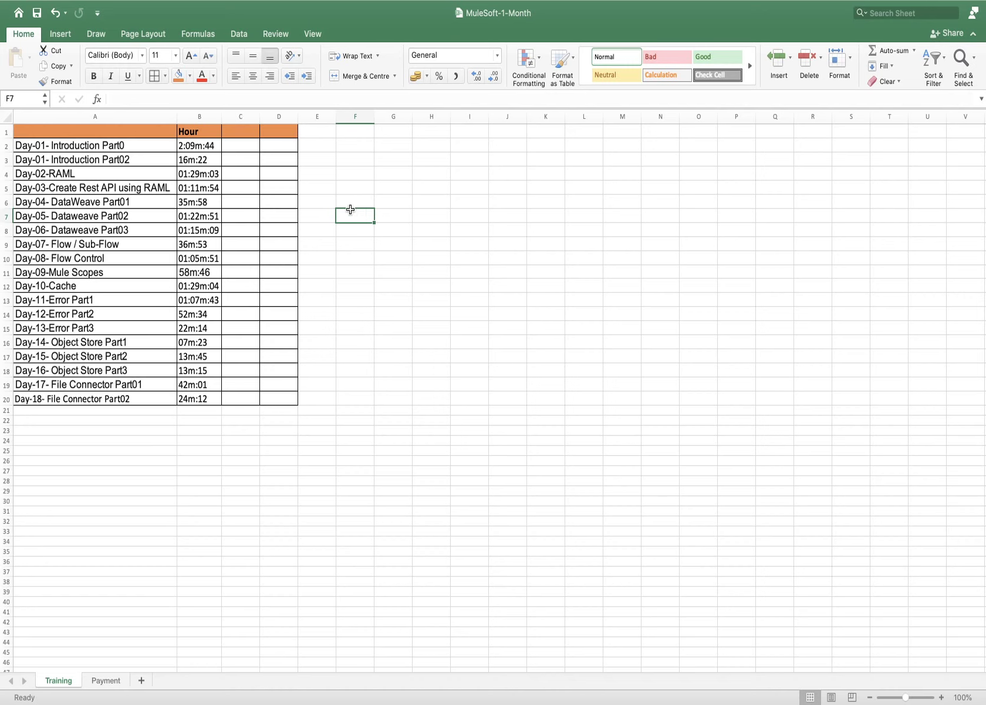
# Copy the Day-18 label text from A20 into A21 and change it to Day-19.
pyautogui.click(287, 145)
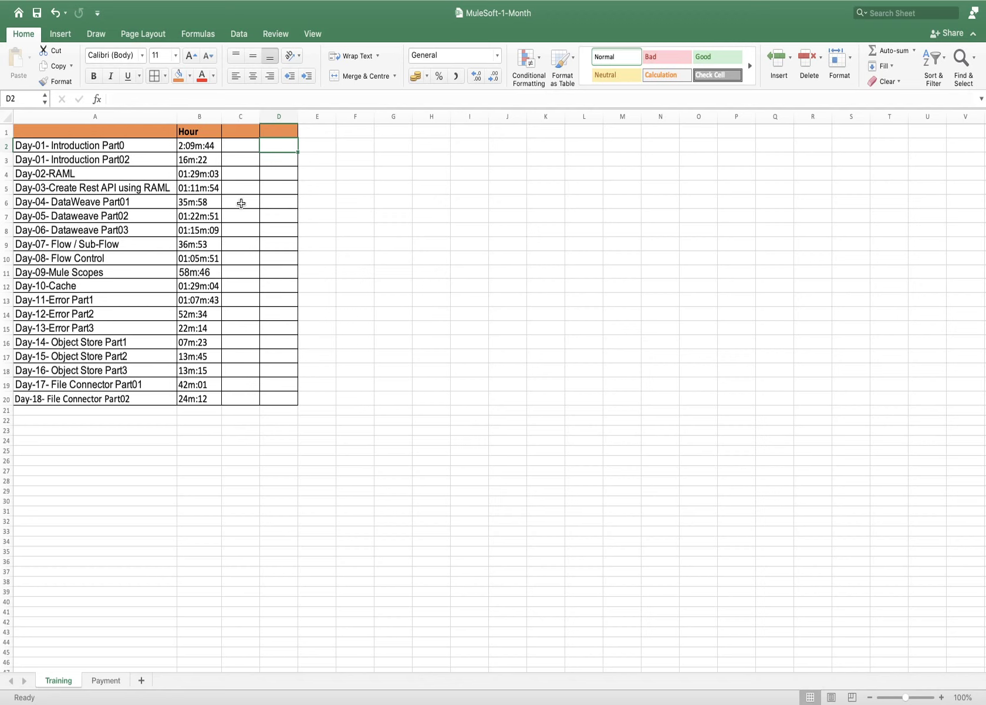
pyautogui.click(148, 400)
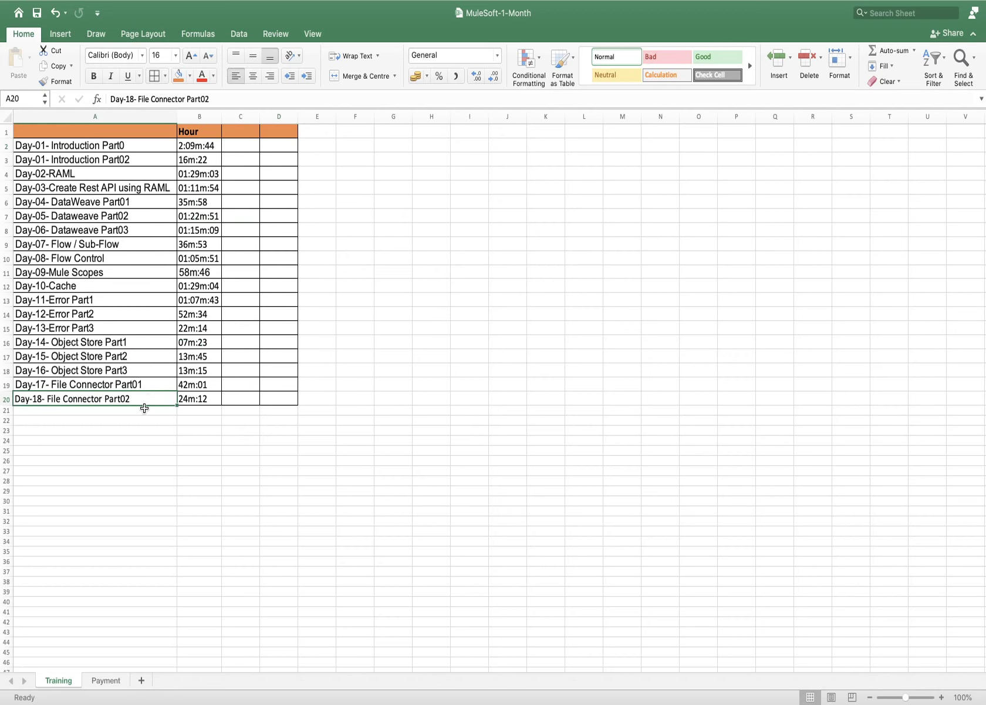
pyautogui.moveTo(135, 409); pyautogui.dragTo(135, 462)
pyautogui.doubleClick(42, 399)
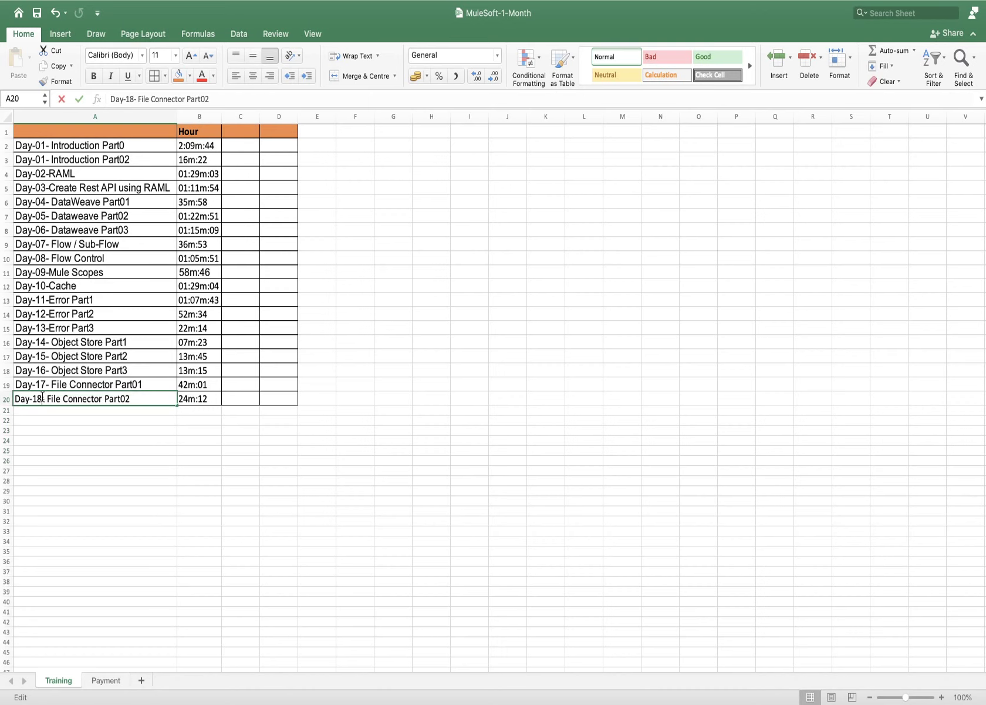
pyautogui.moveTo(42, 399); pyautogui.dragTo(17, 400)
pyautogui.press('super+c')
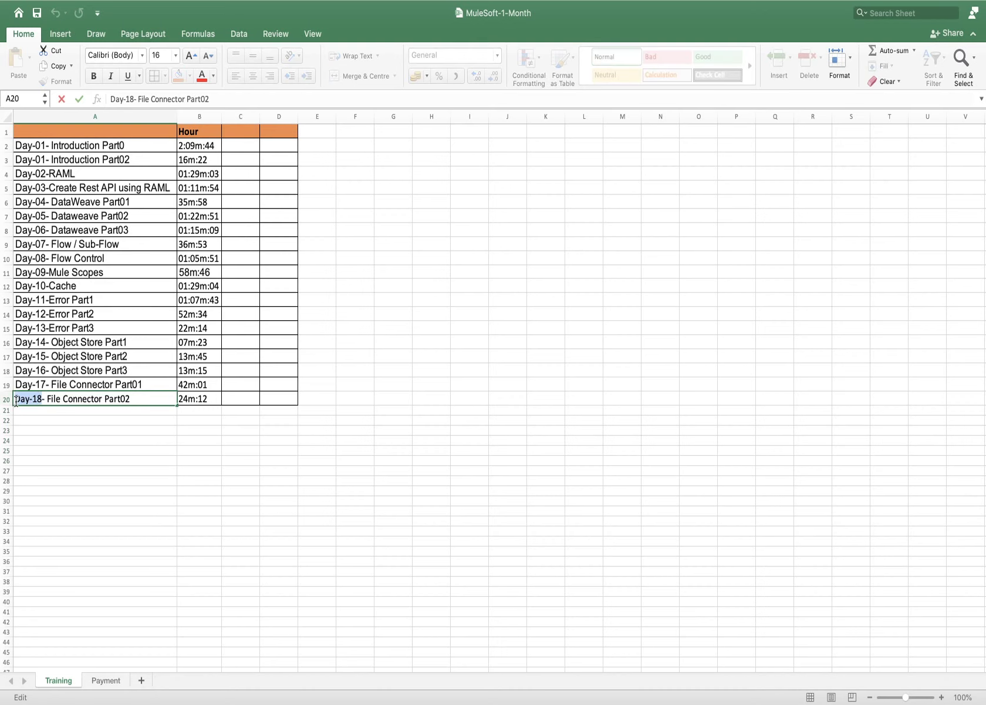
pyautogui.click(20, 412)
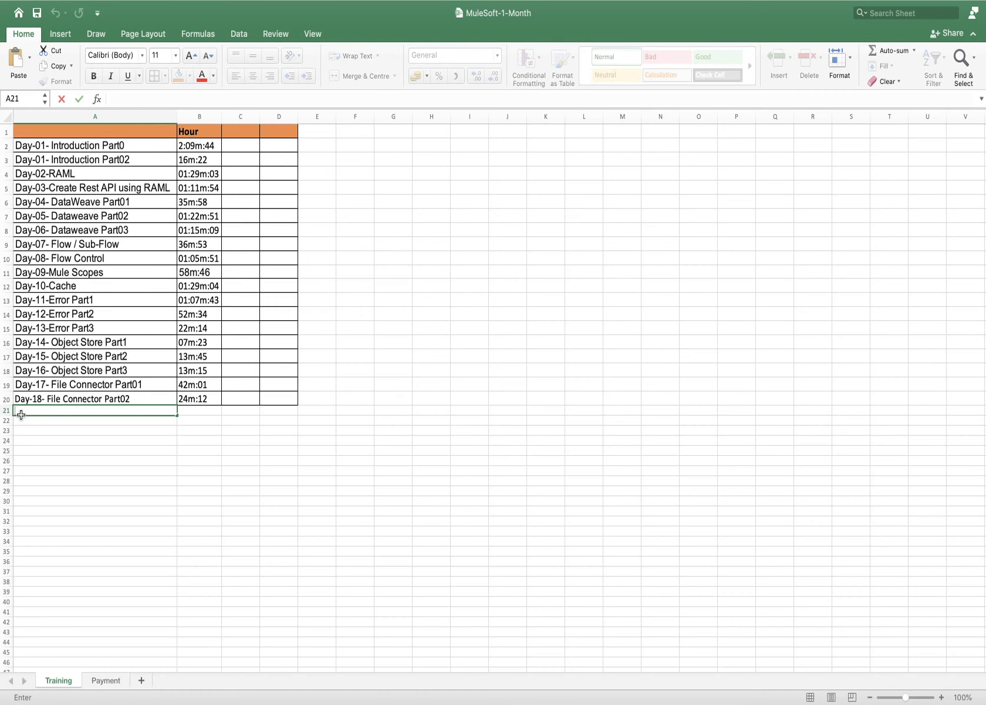
pyautogui.press('super+v')
pyautogui.press('BackSpace')
pyautogui.write('9')
pyautogui.press('Return')
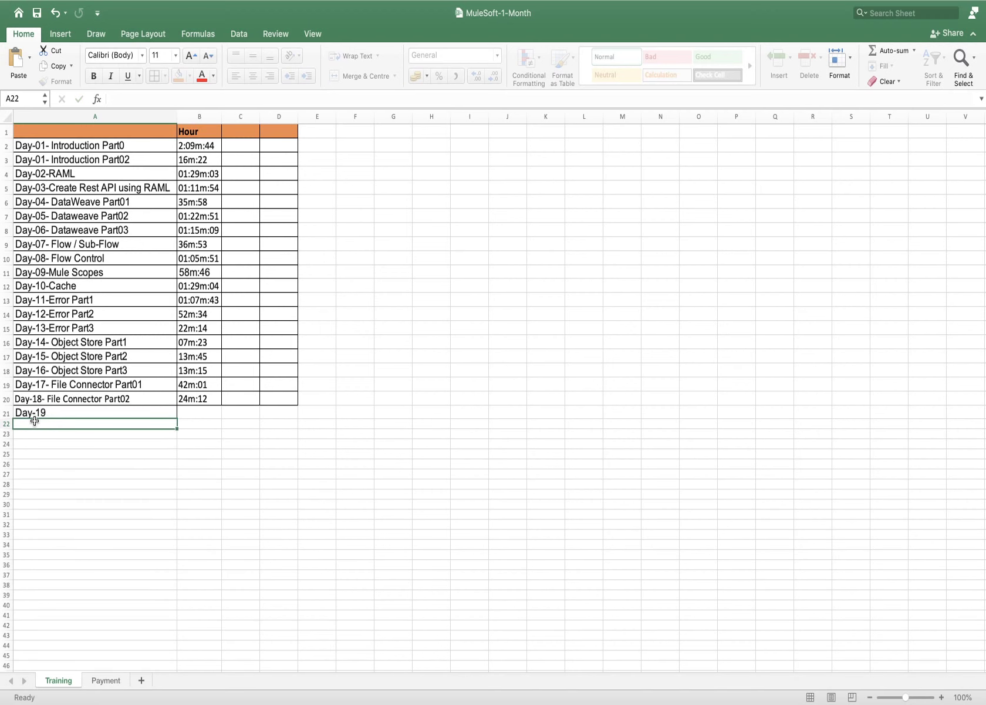
# Paste the copied day label into cell A22 and change it to Day-20.
pyautogui.press('super+v')
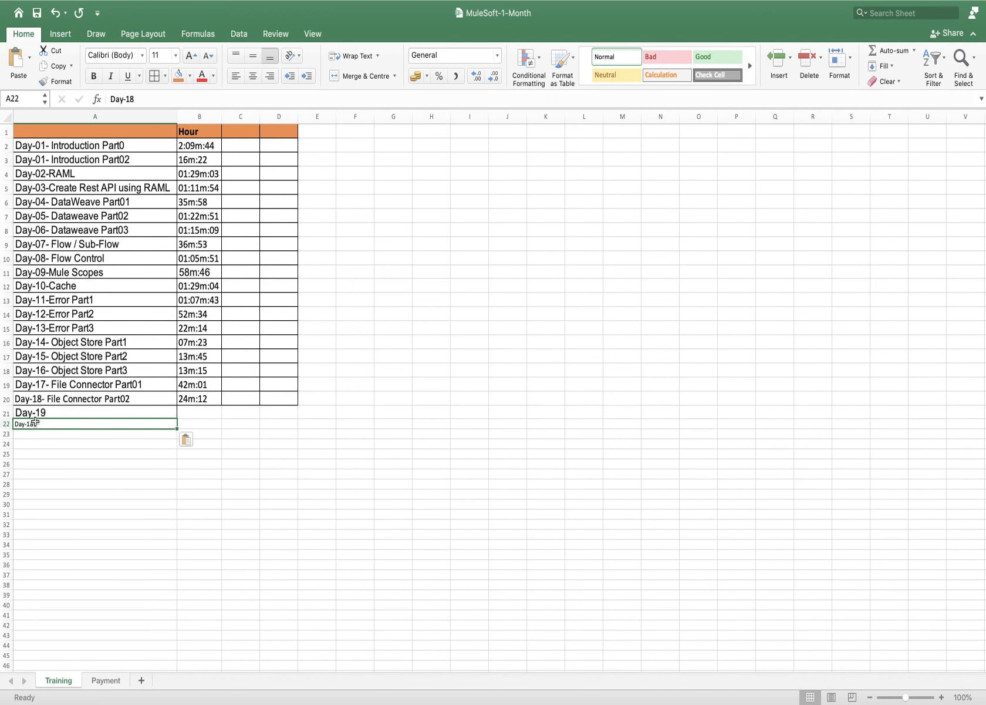
pyautogui.doubleClick(36, 421)
pyautogui.press('BackSpace')
pyautogui.press('BackSpace')
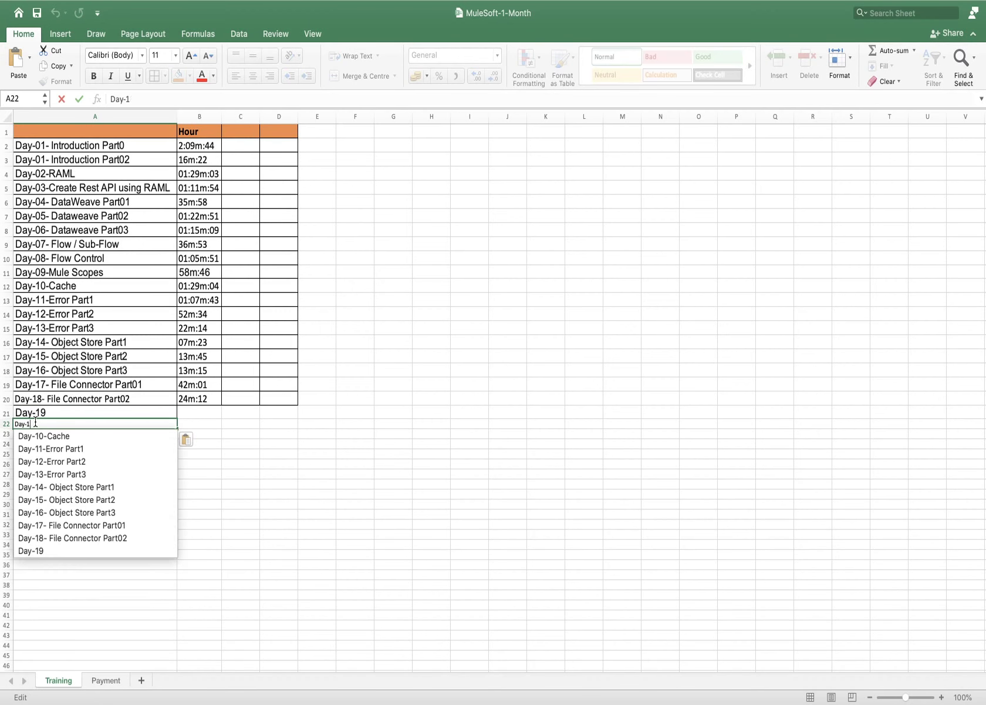
pyautogui.write('2')
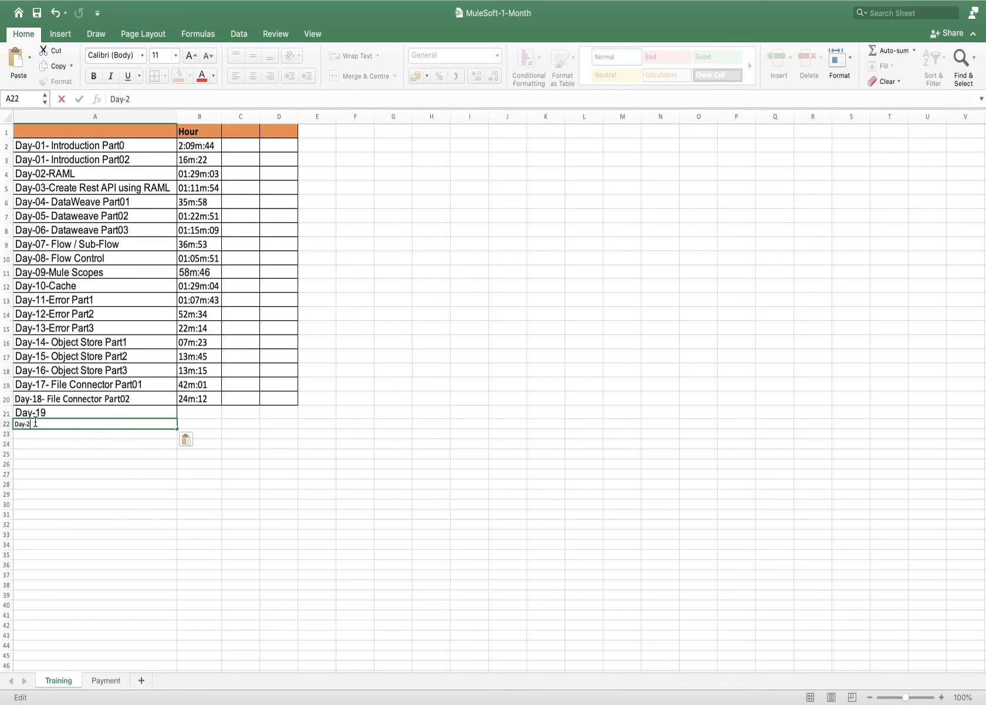
pyautogui.write('0')
pyautogui.click(50, 432)
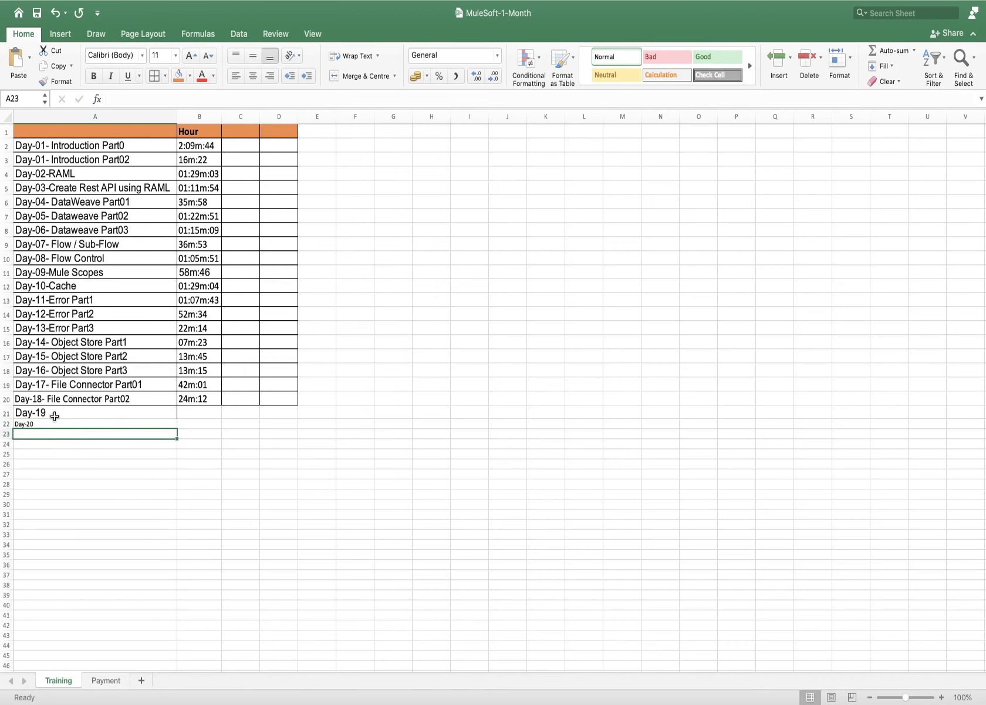
# Copy the formatted Day-19 cell A21 into each of the cells A22 to A25.
pyautogui.click(54, 413)
pyautogui.press('super+c')
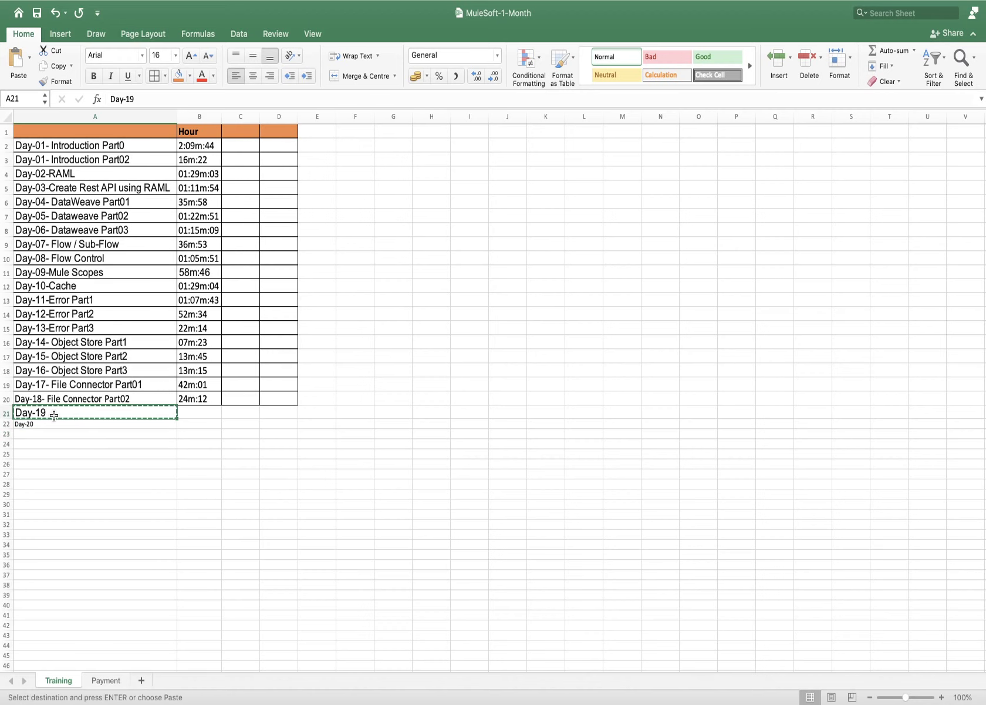
pyautogui.click(54, 423)
pyautogui.press('super+v')
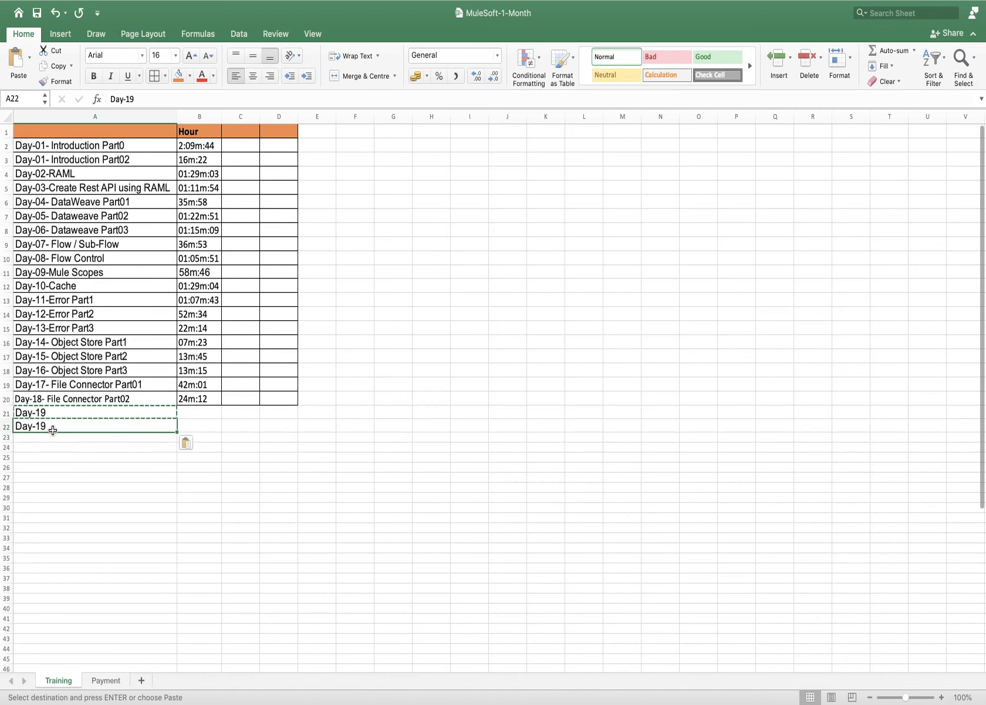
pyautogui.click(50, 436)
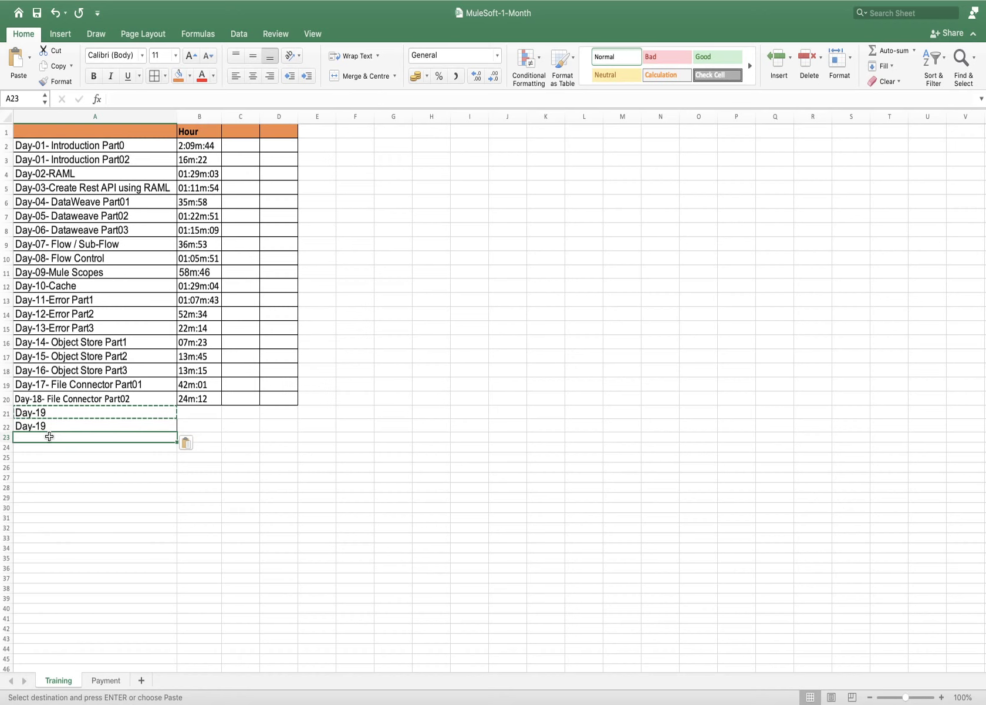
pyautogui.press('super+v')
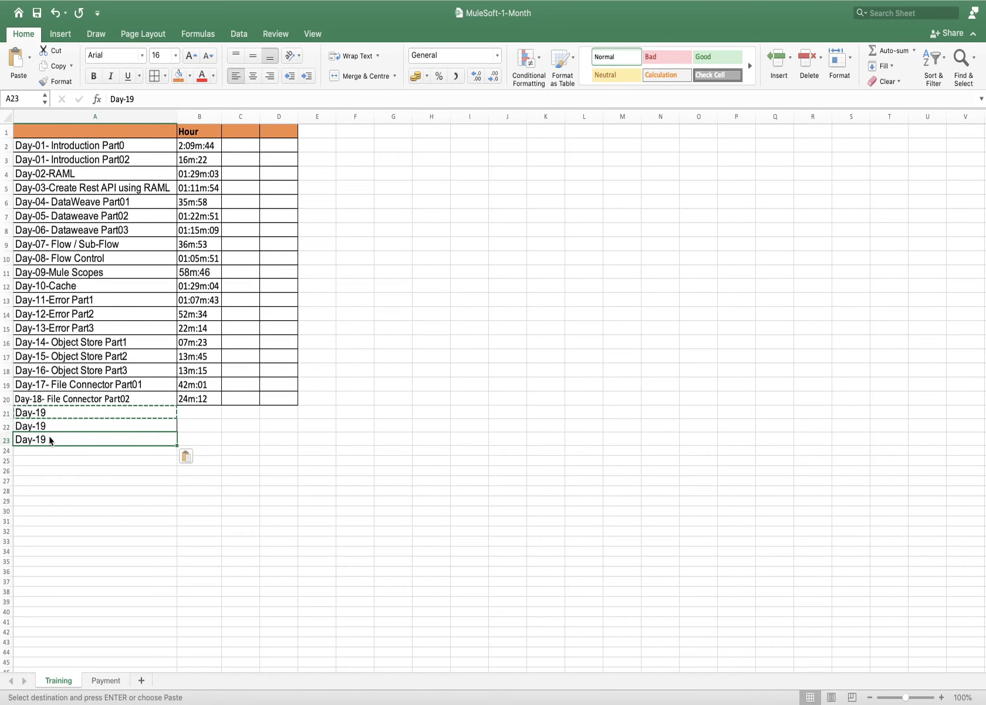
pyautogui.click(43, 451)
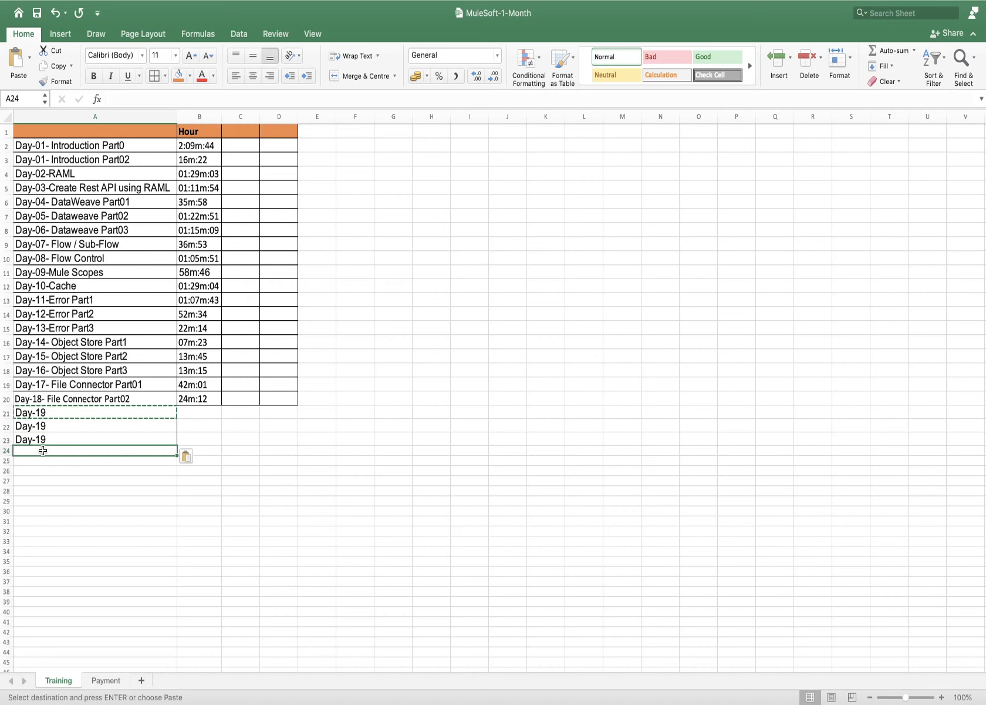
pyautogui.press('super+v')
pyautogui.click(42, 465)
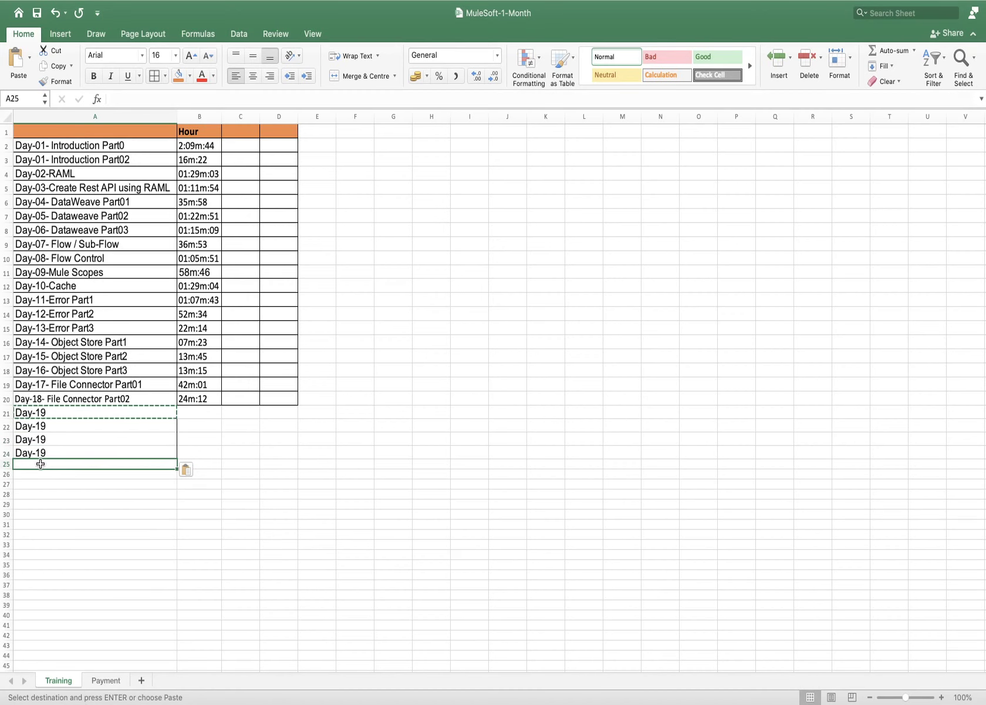
pyautogui.press('super+v')
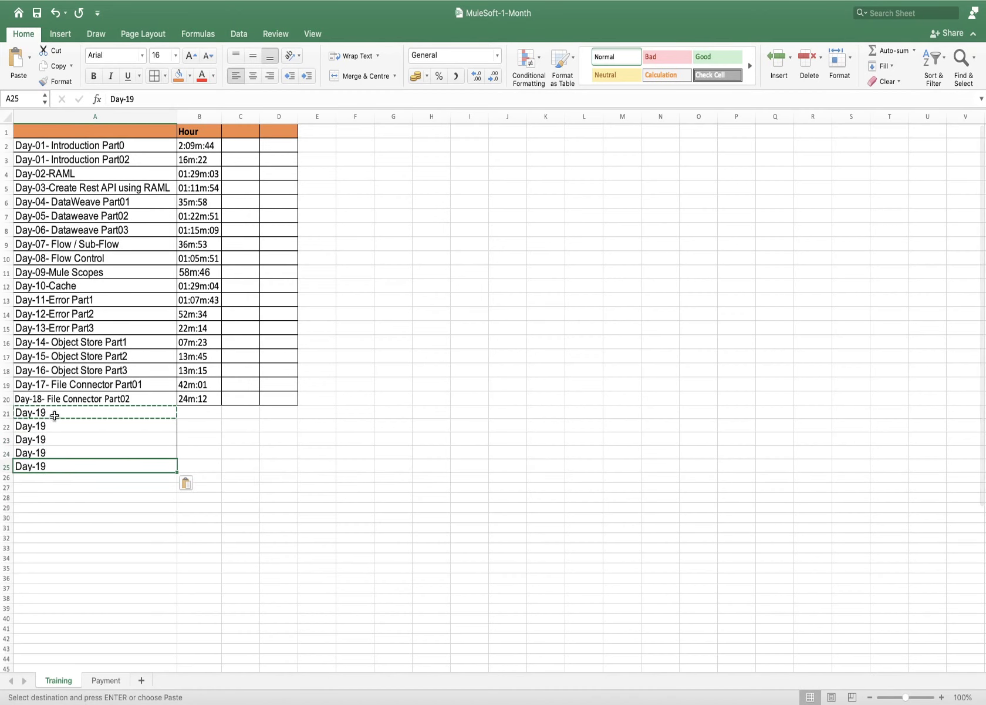
# Renumber the copied labels in A22 and A23 as Day-20 and Day-21.
pyautogui.doubleClick(54, 412)
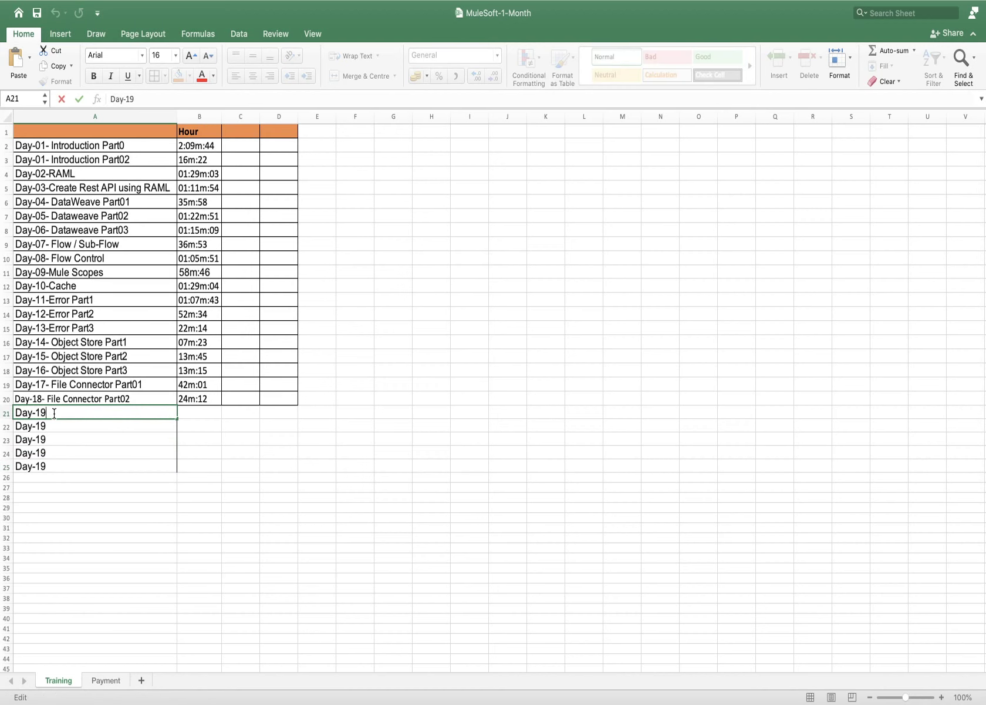
pyautogui.doubleClick(54, 421)
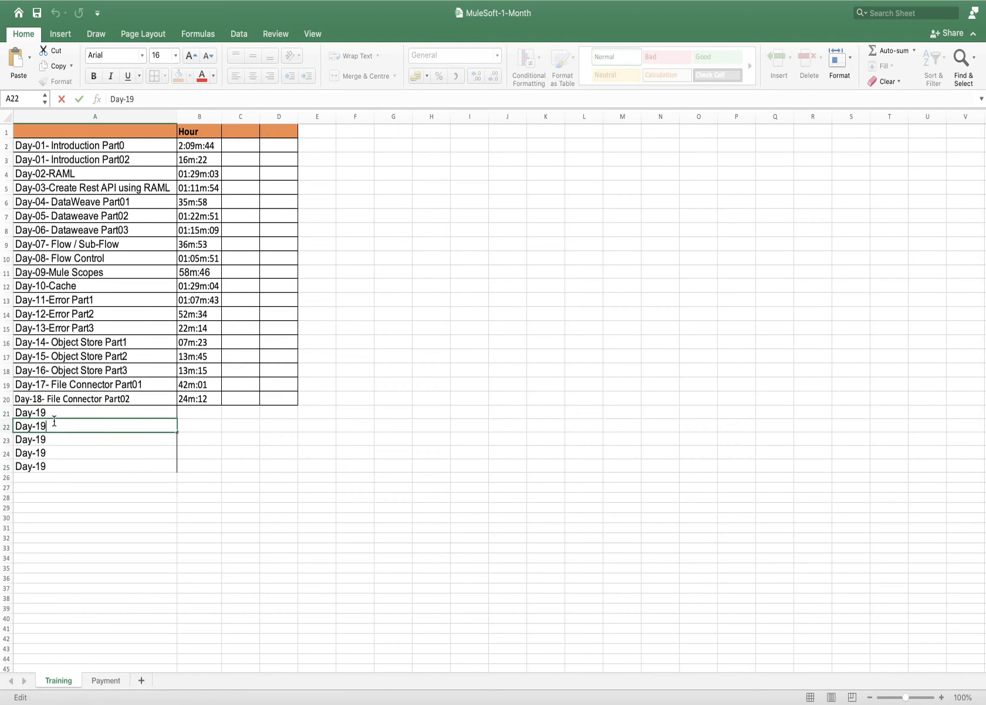
pyautogui.press('BackSpace')
pyautogui.press('BackSpace')
pyautogui.write('20')
pyautogui.click(65, 439)
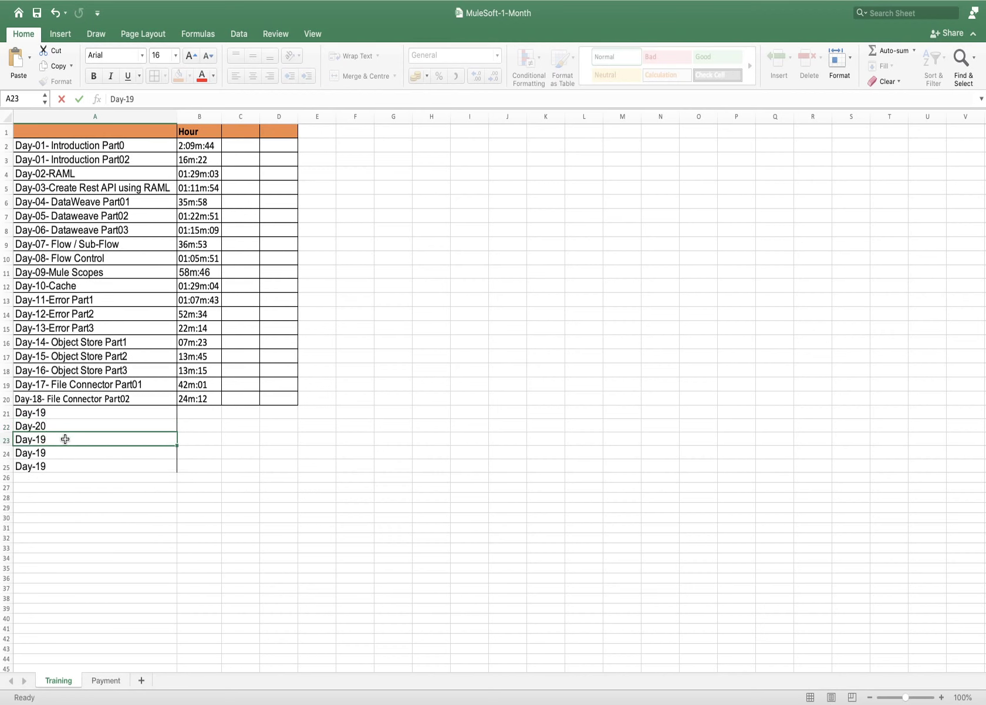
pyautogui.doubleClick(65, 439)
pyautogui.press('BackSpace')
pyautogui.press('BackSpace')
pyautogui.write('21')
# Renumber the copied labels in A24 and A25 as Day-22 and Day-23.
pyautogui.doubleClick(66, 452)
pyautogui.press('BackSpace')
pyautogui.press('BackSpace')
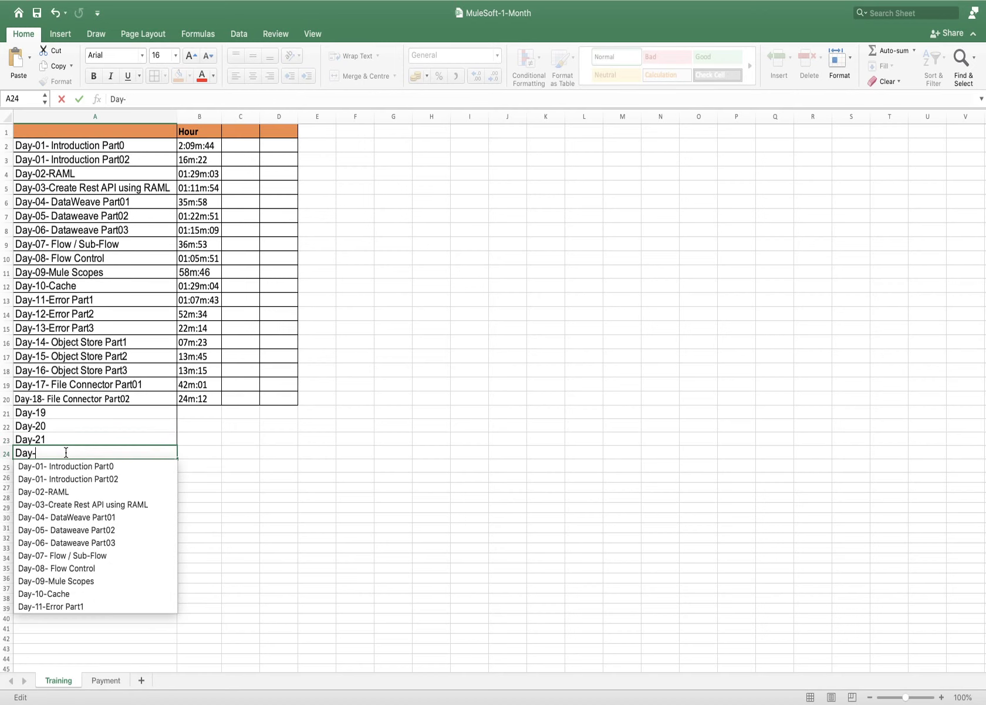
pyautogui.write('22')
pyautogui.doubleClick(72, 465)
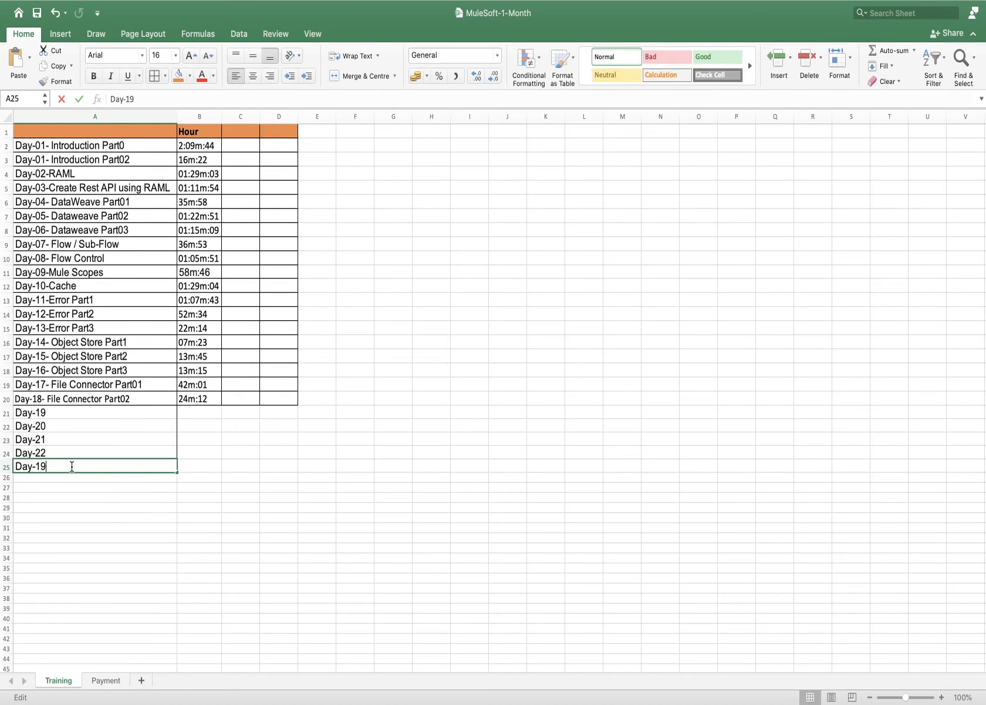
pyautogui.press('BackSpace')
pyautogui.press('BackSpace')
pyautogui.write('23')
pyautogui.click(75, 496)
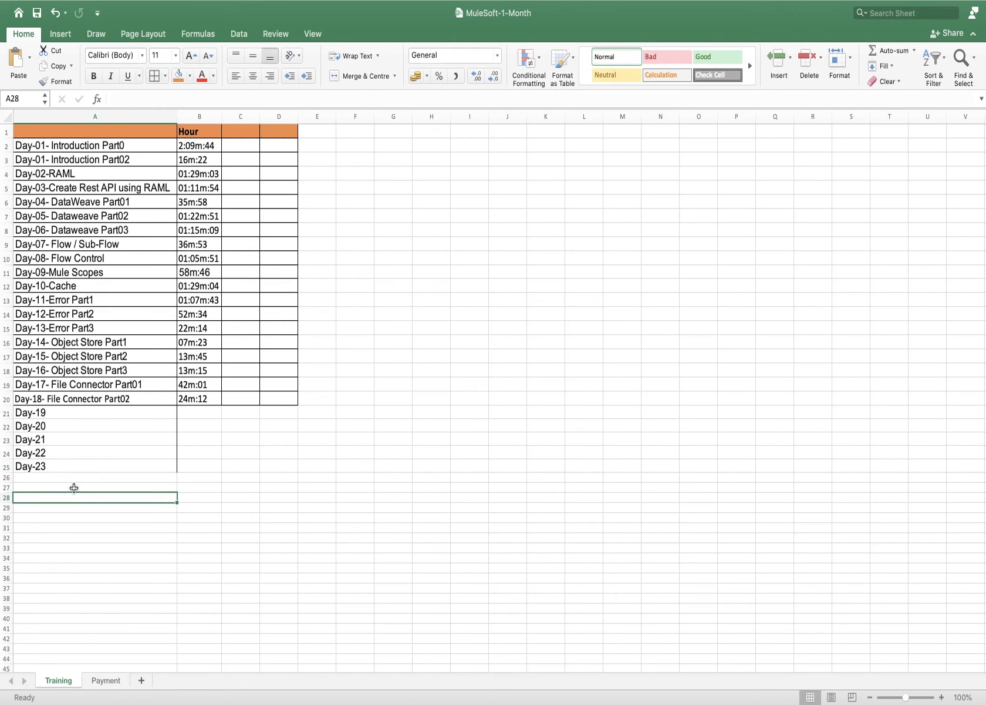
# Copy the labels in A23:A24 to A26:A27 and renumber them as Day-24 and Day-25.
pyautogui.moveTo(64, 440); pyautogui.dragTo(66, 493)
pyautogui.press('super+c')
pyautogui.press('super+v')
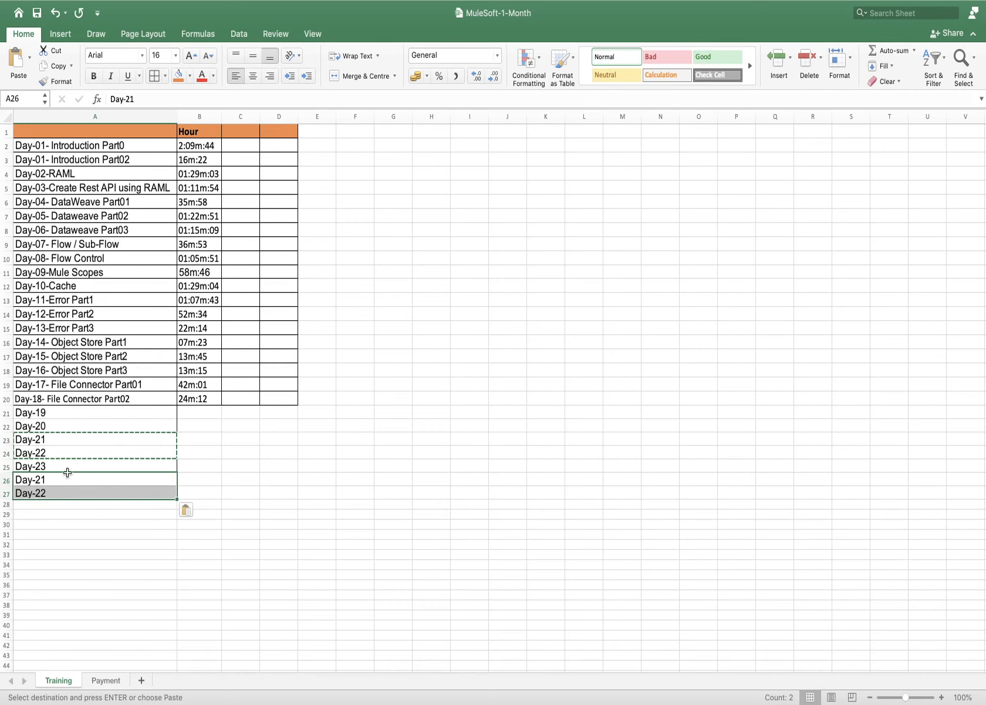
pyautogui.doubleClick(67, 478)
pyautogui.press('BackSpace')
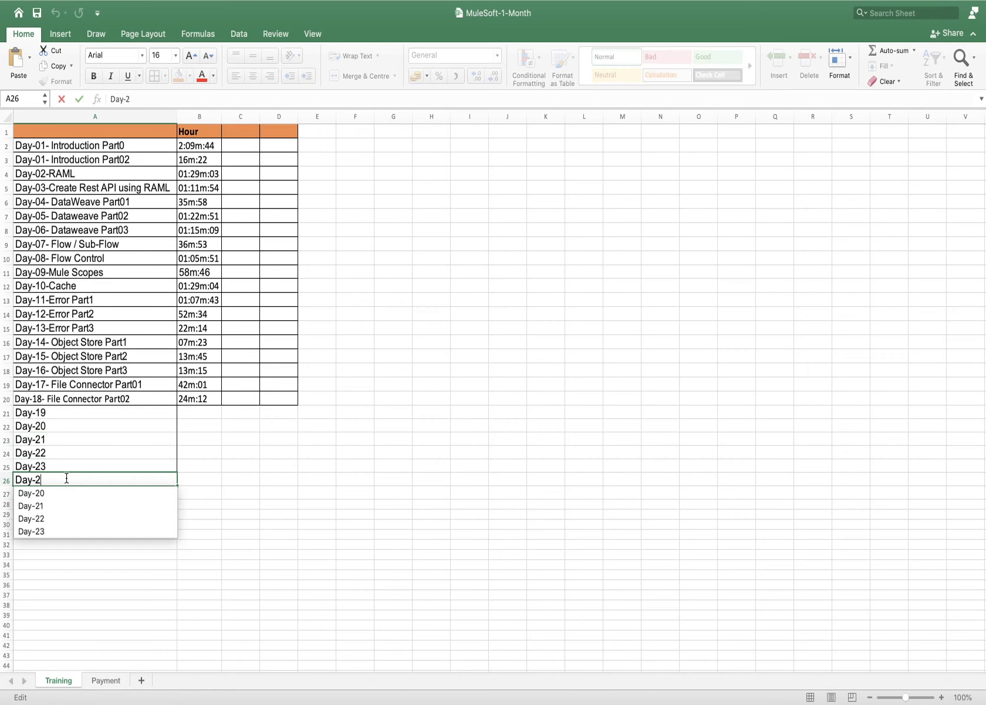
pyautogui.write('4')
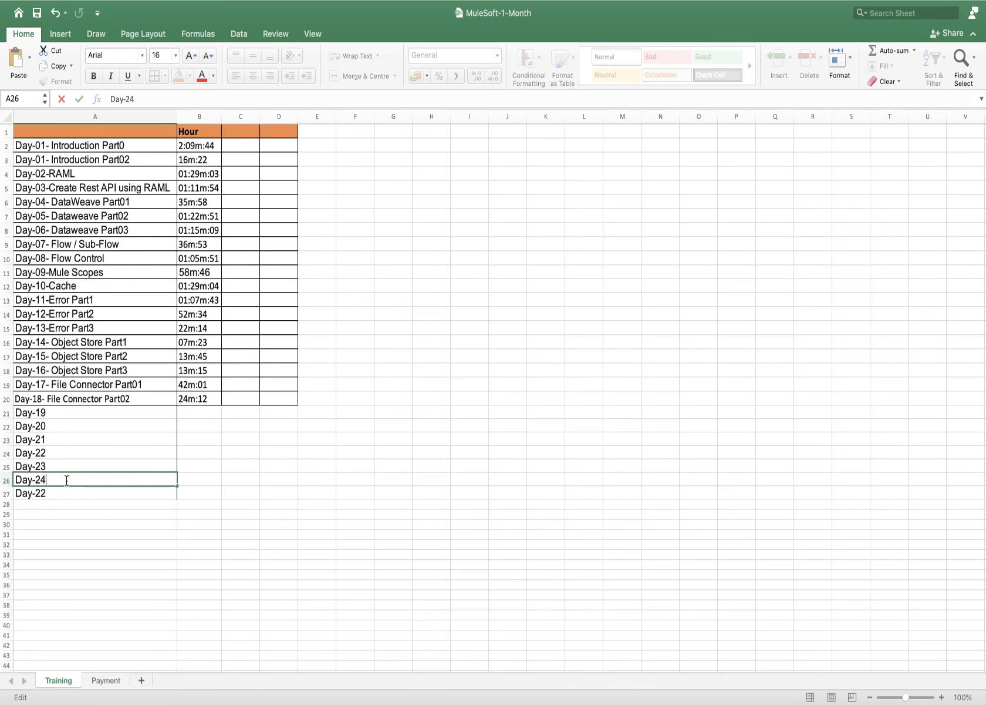
pyautogui.press('Return')
pyautogui.doubleClick(66, 493)
pyautogui.press('BackSpace')
pyautogui.write('5')
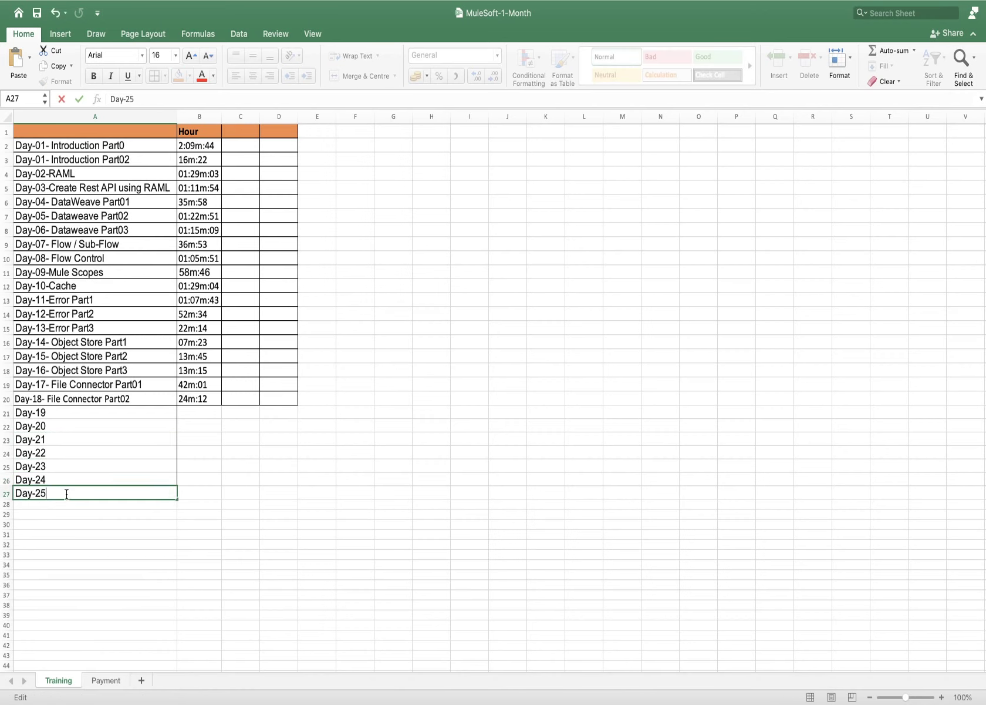
pyautogui.click(101, 523)
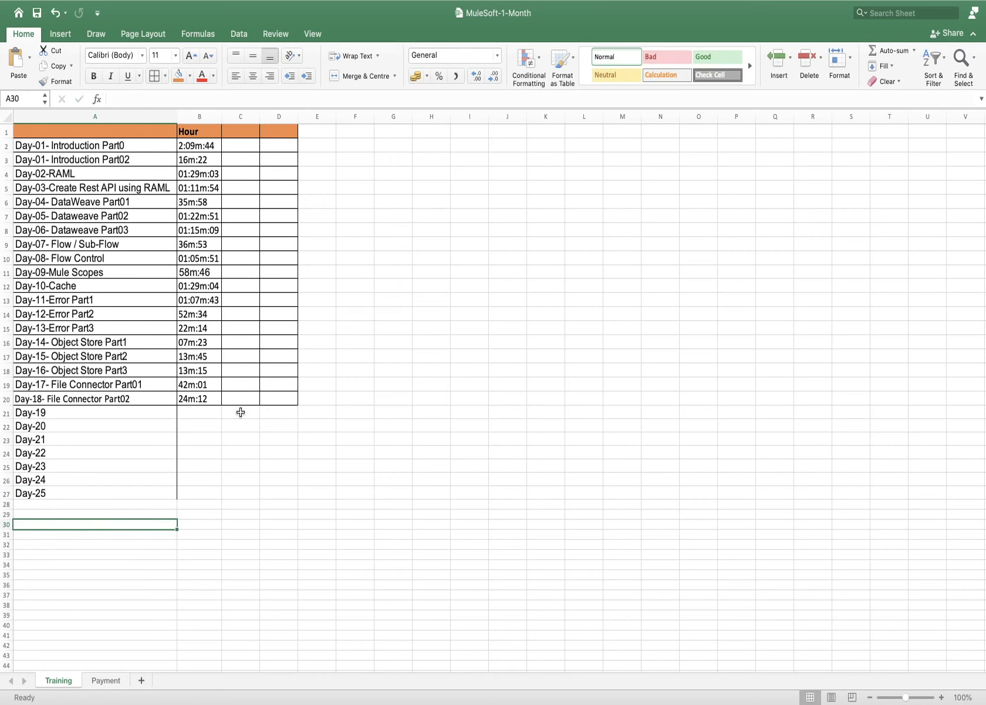
# Enter 1 as the Hour value for Day-19 in cell B21.
pyautogui.moveTo(210, 414); pyautogui.dragTo(214, 484)
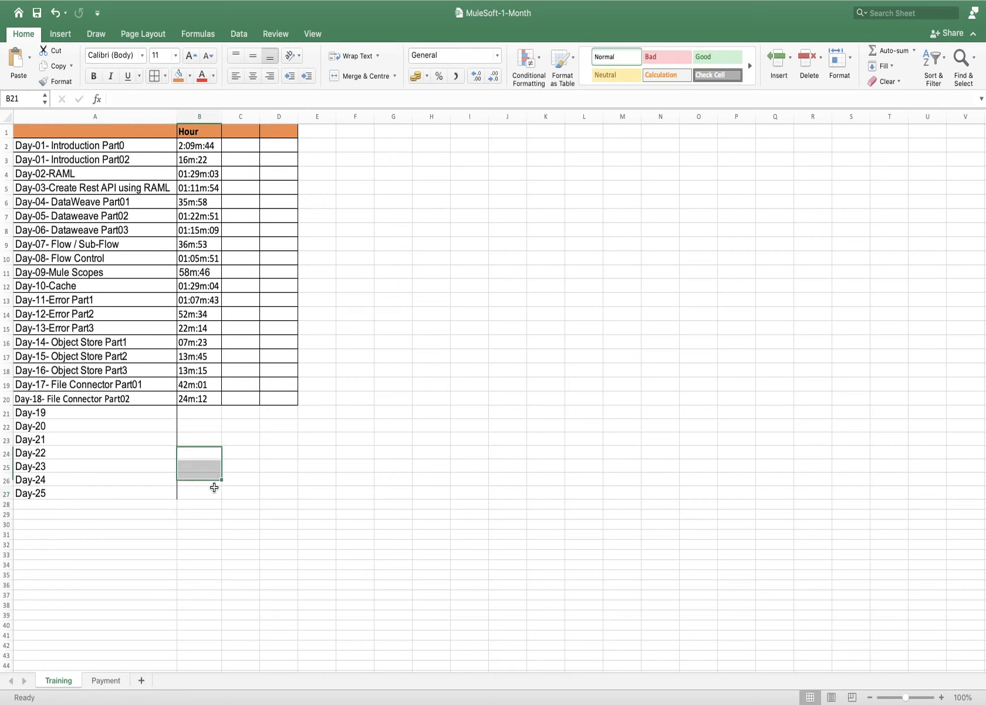
pyautogui.click(213, 485)
pyautogui.click(218, 410)
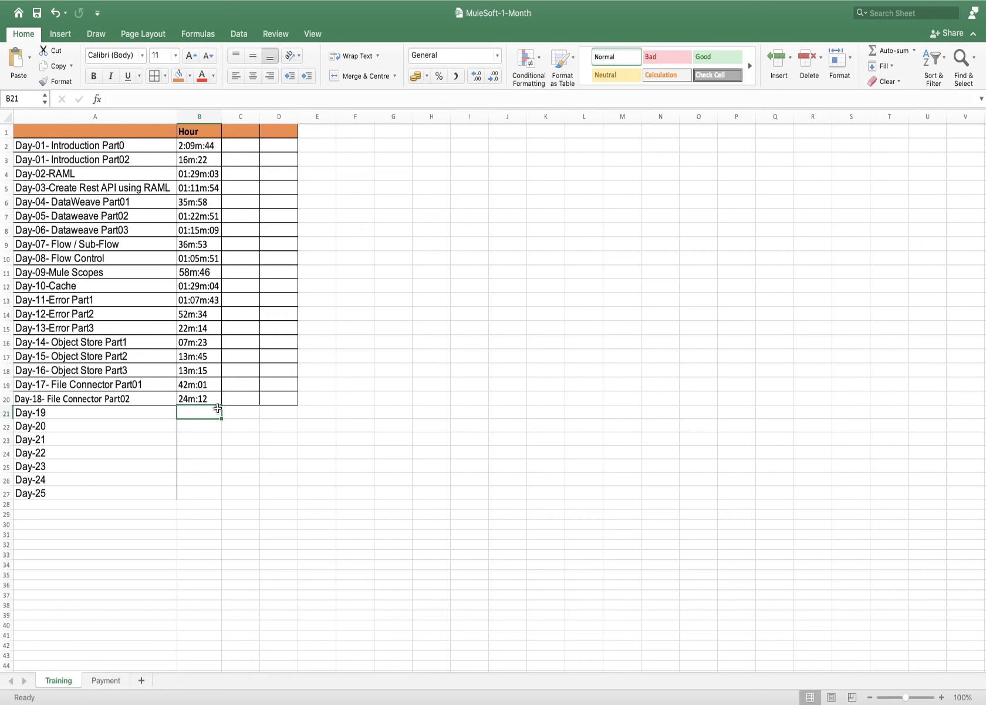
pyautogui.write('1')
pyautogui.click(233, 438)
# Copy the Day-19 hour value in B21 down to cells B22 to B27.
pyautogui.click(213, 414)
pyautogui.press('super+c')
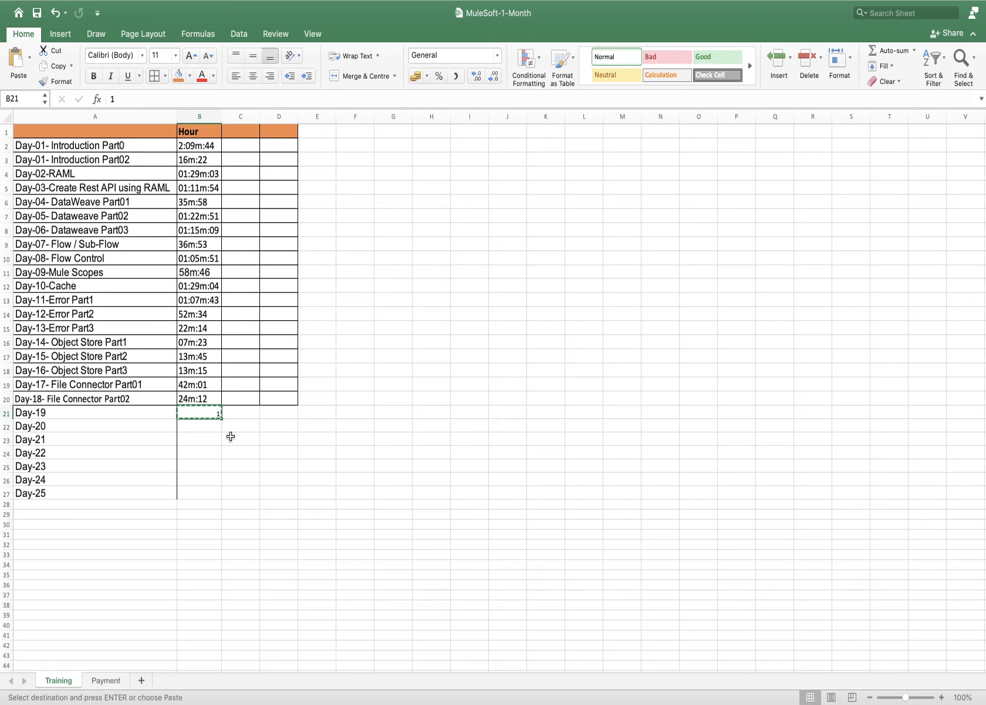
pyautogui.click(212, 423)
pyautogui.click(214, 415)
pyautogui.press('super+v')
pyautogui.moveTo(214, 425); pyautogui.dragTo(213, 496)
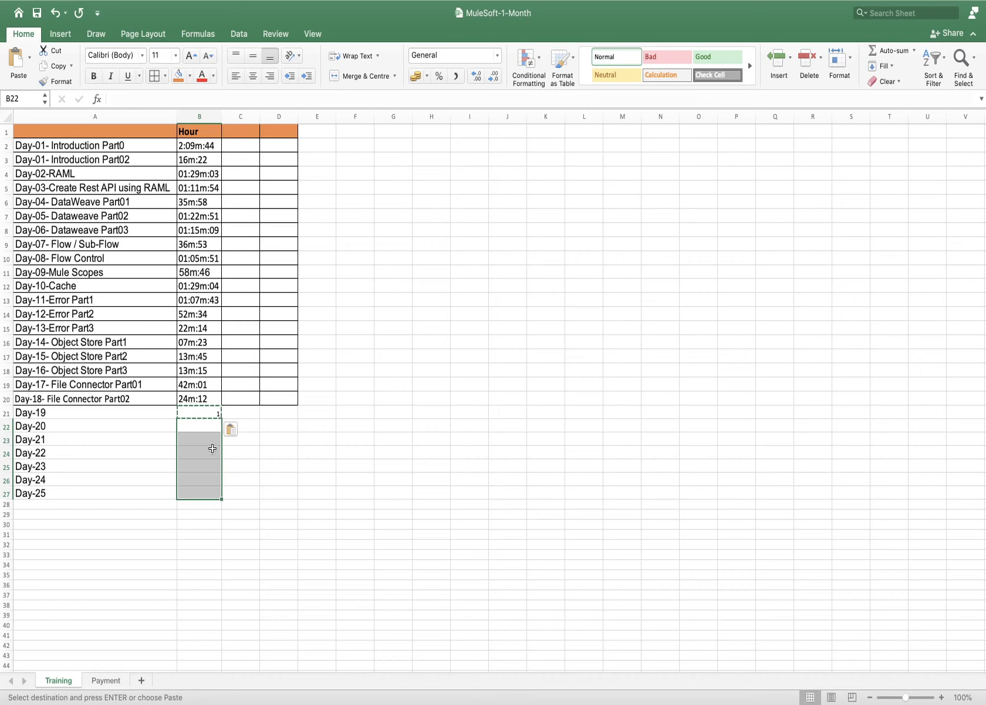
pyautogui.click(212, 416)
pyautogui.moveTo(212, 422); pyautogui.dragTo(215, 494)
pyautogui.press('super+v')
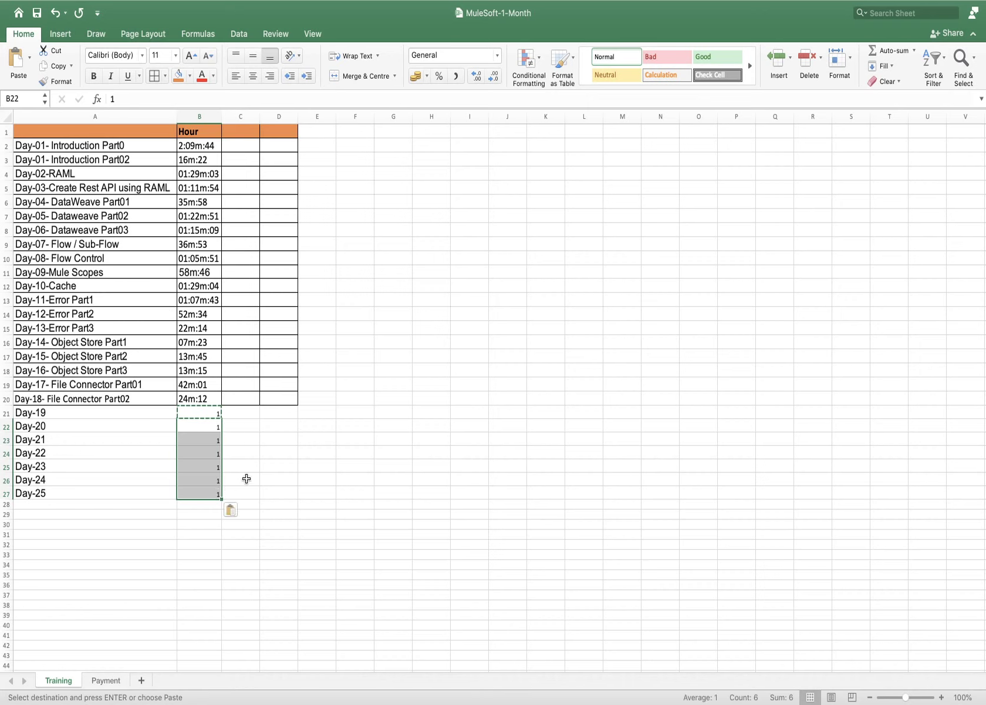
# Left-align the hour values in cells B21 to B27.
pyautogui.click(253, 475)
pyautogui.moveTo(200, 414); pyautogui.dragTo(207, 492)
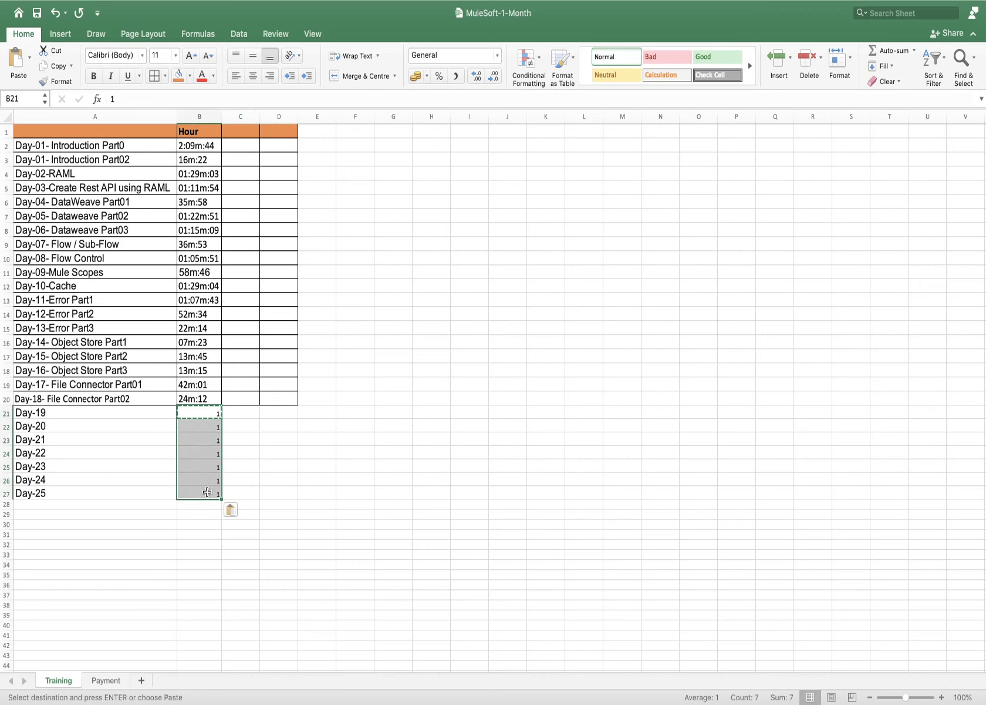
pyautogui.click(237, 76)
pyautogui.click(276, 454)
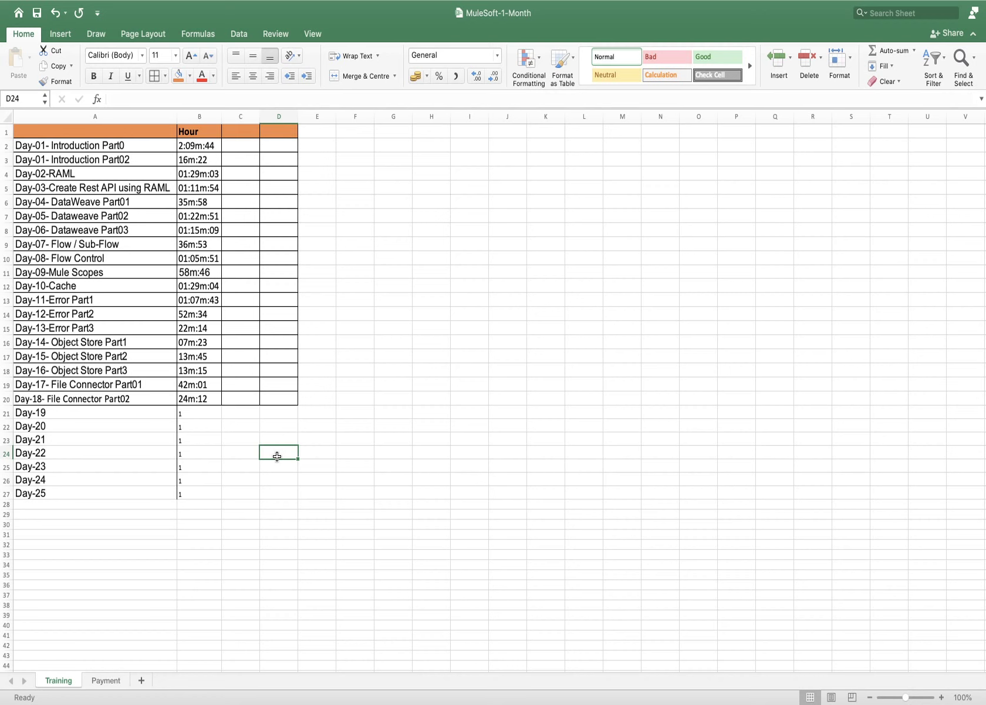
# Switch to the Google Meet call in Firefox and show the in-call messages.
pyautogui.moveTo(511, 681)
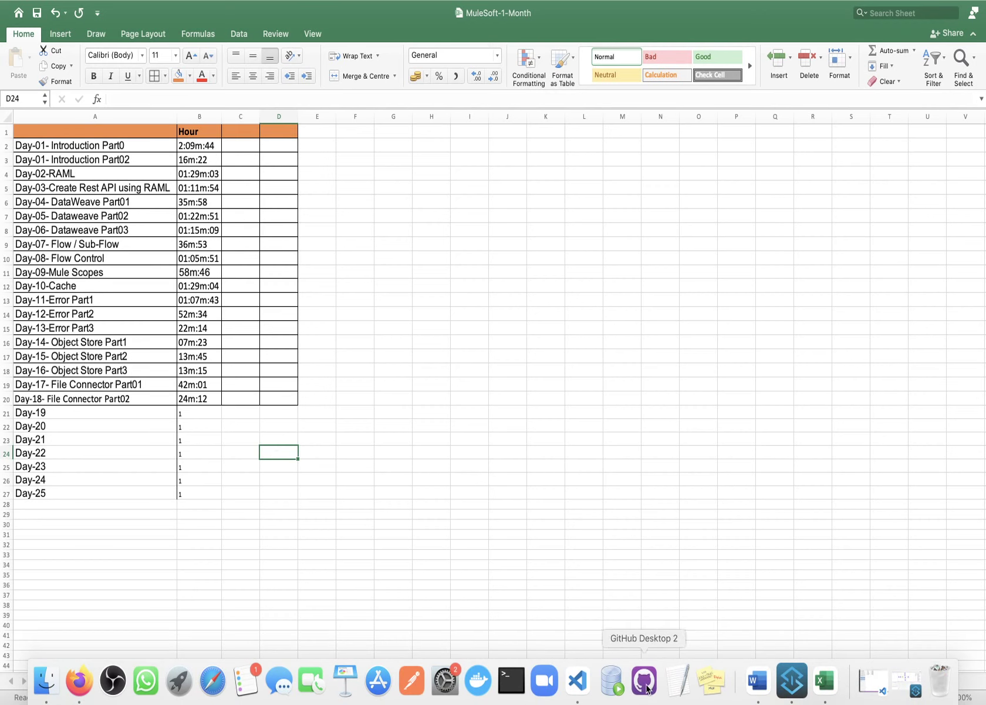
pyautogui.click(423, 371)
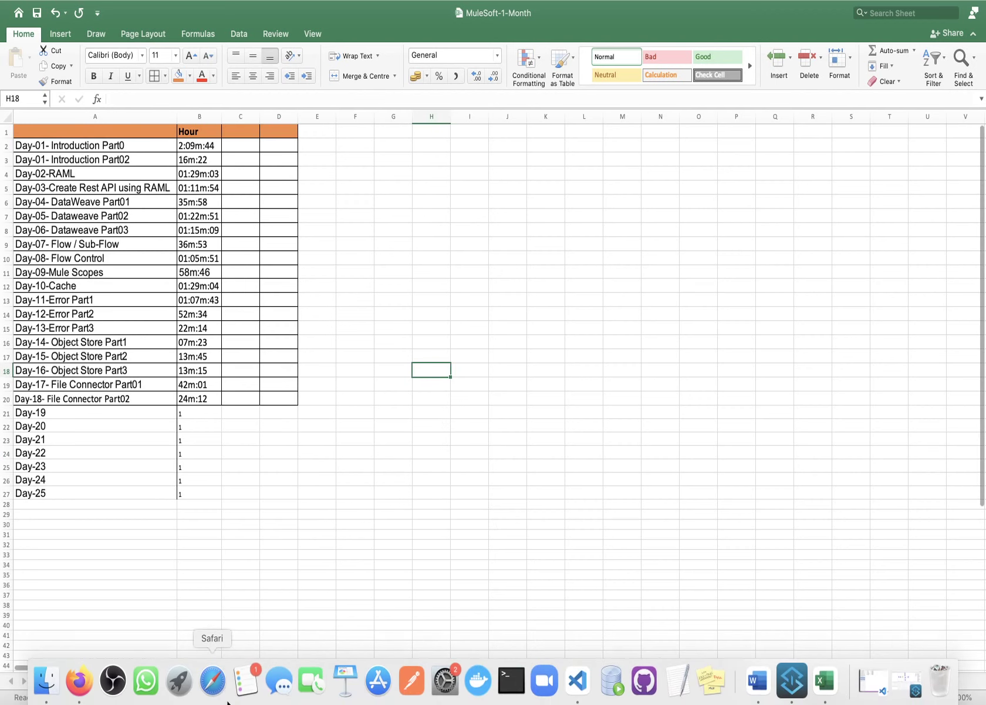
pyautogui.click(84, 683)
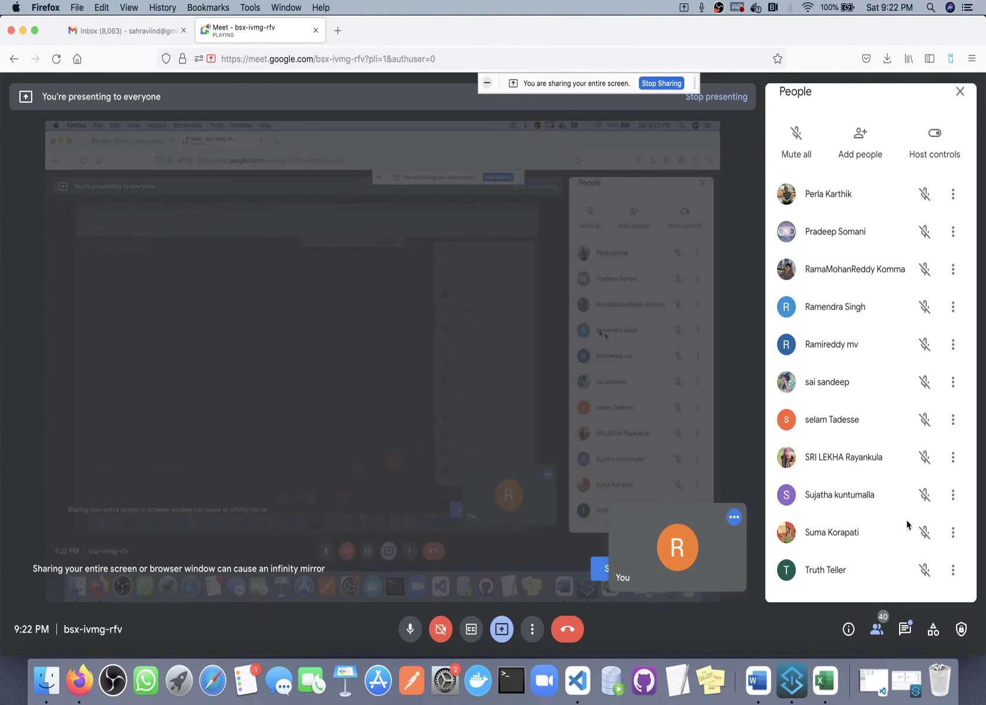
pyautogui.click(907, 627)
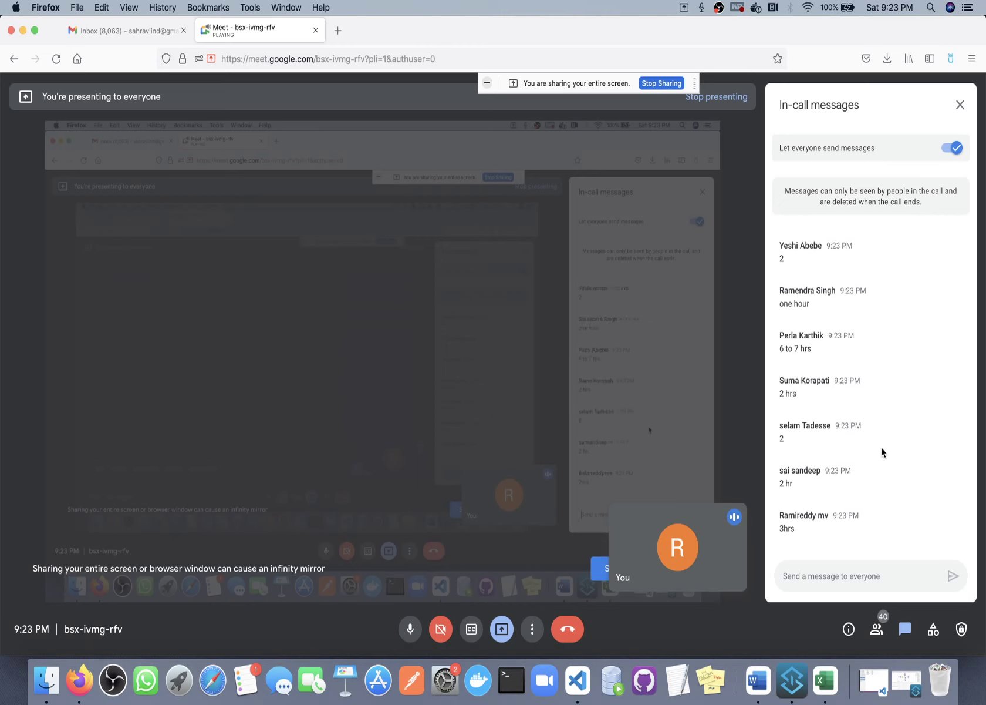
# Read through the participants' chat replies about the number of hours, back to the earliest answers.
pyautogui.scroll(1, 882, 449)
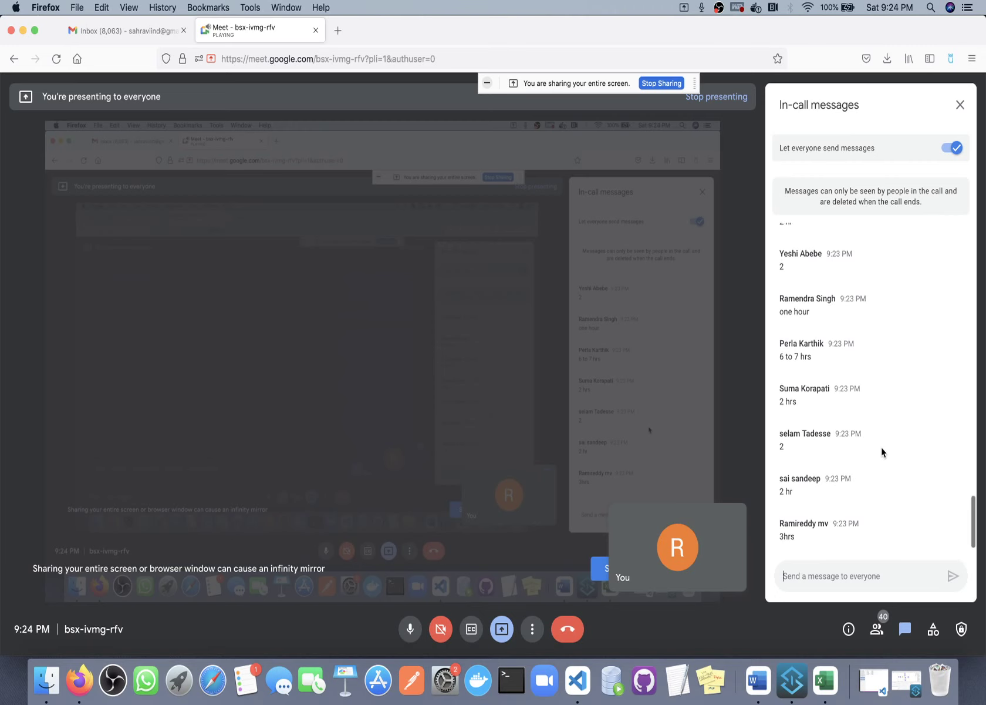
pyautogui.scroll(10, 882, 451)
pyautogui.scroll(-10, 882, 452)
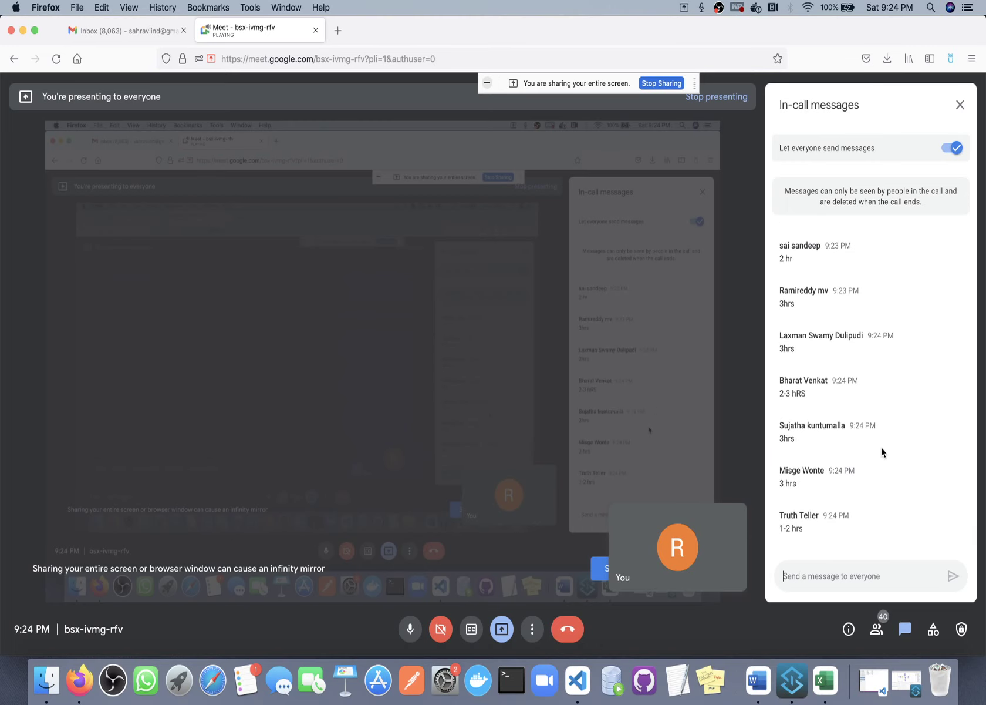
pyautogui.scroll(8, 882, 449)
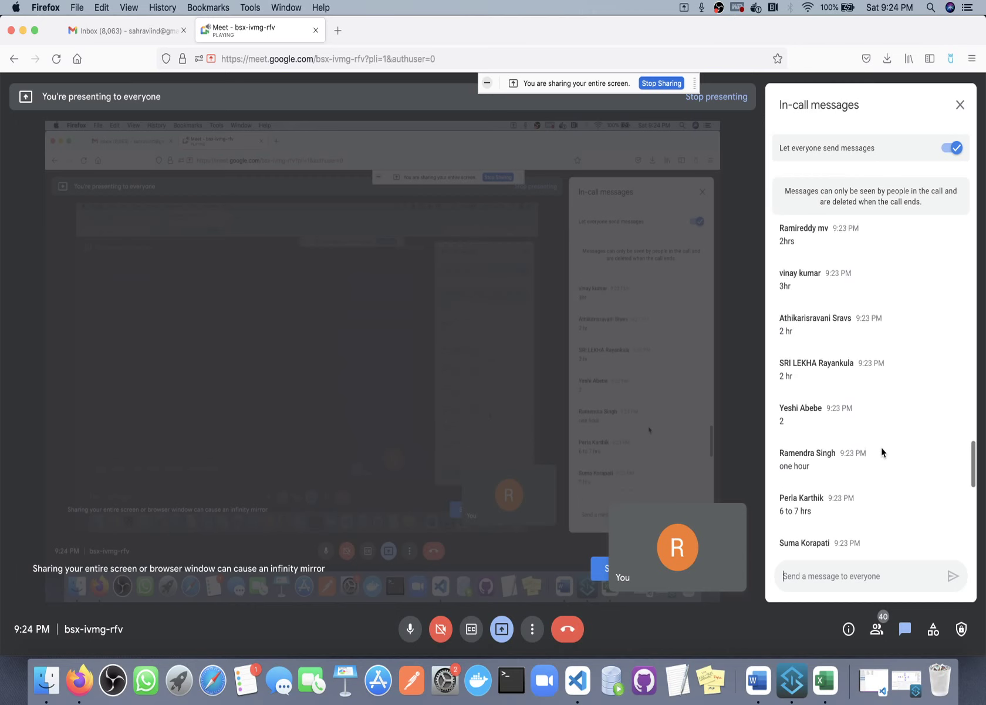
pyautogui.scroll(-8, 882, 450)
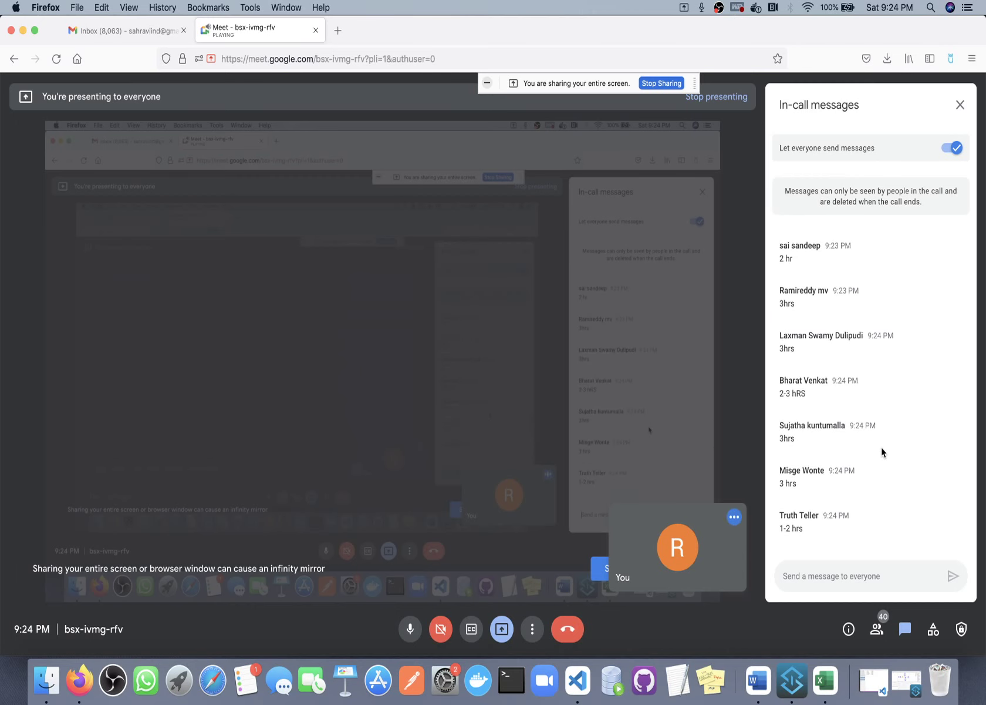
pyautogui.scroll(10, 882, 449)
pyautogui.scroll(3, 882, 451)
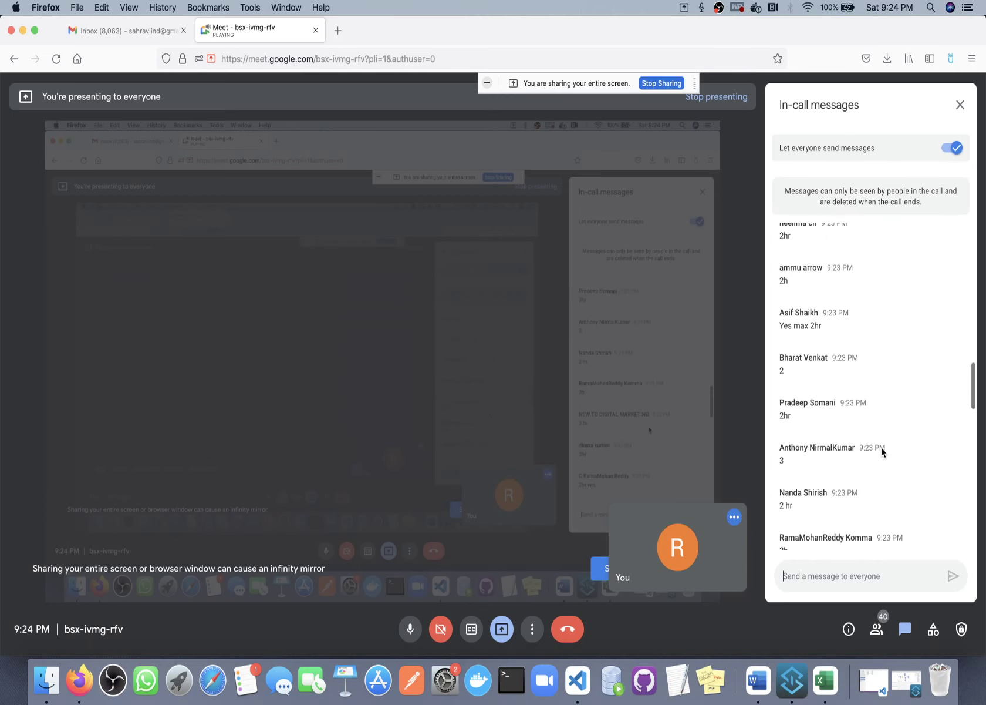
pyautogui.scroll(-10, 882, 451)
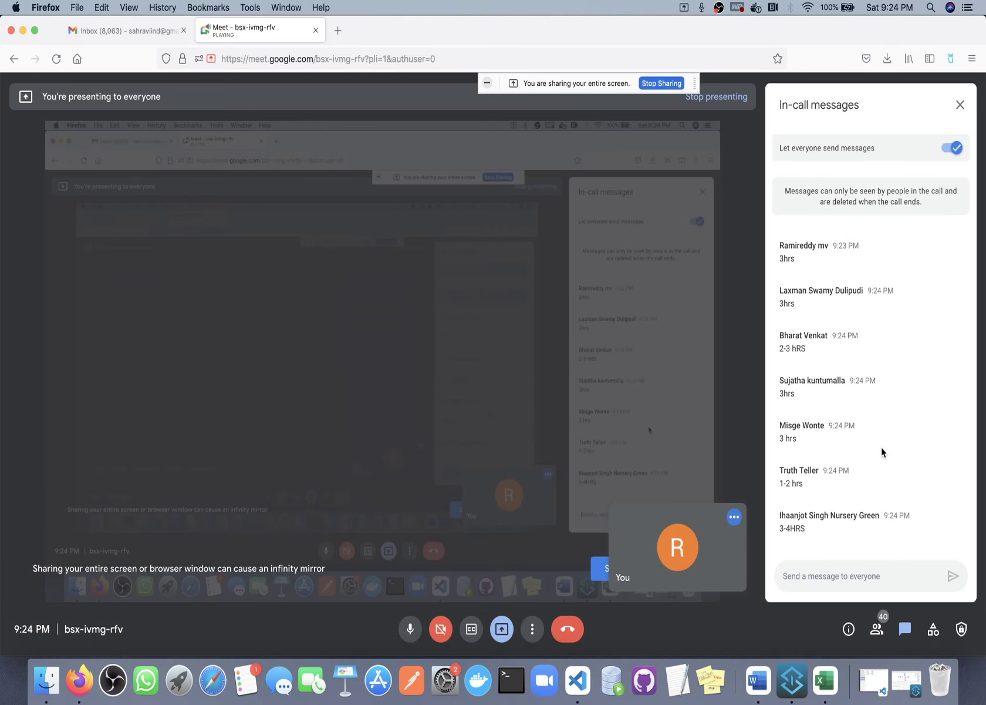
pyautogui.scroll(10, 882, 451)
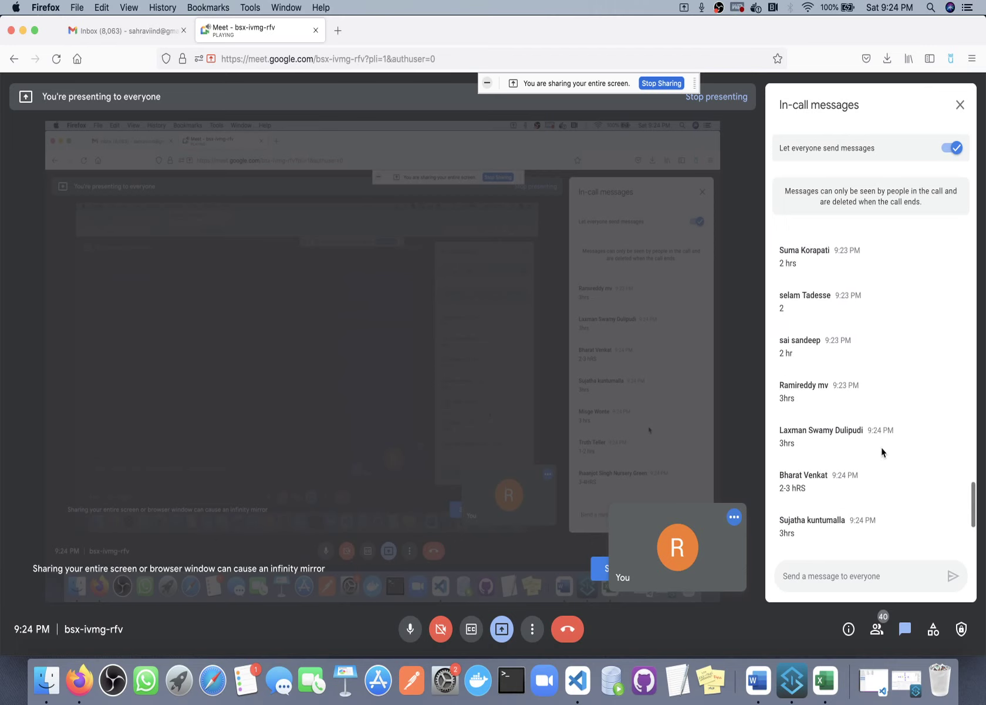
pyautogui.scroll(15, 882, 451)
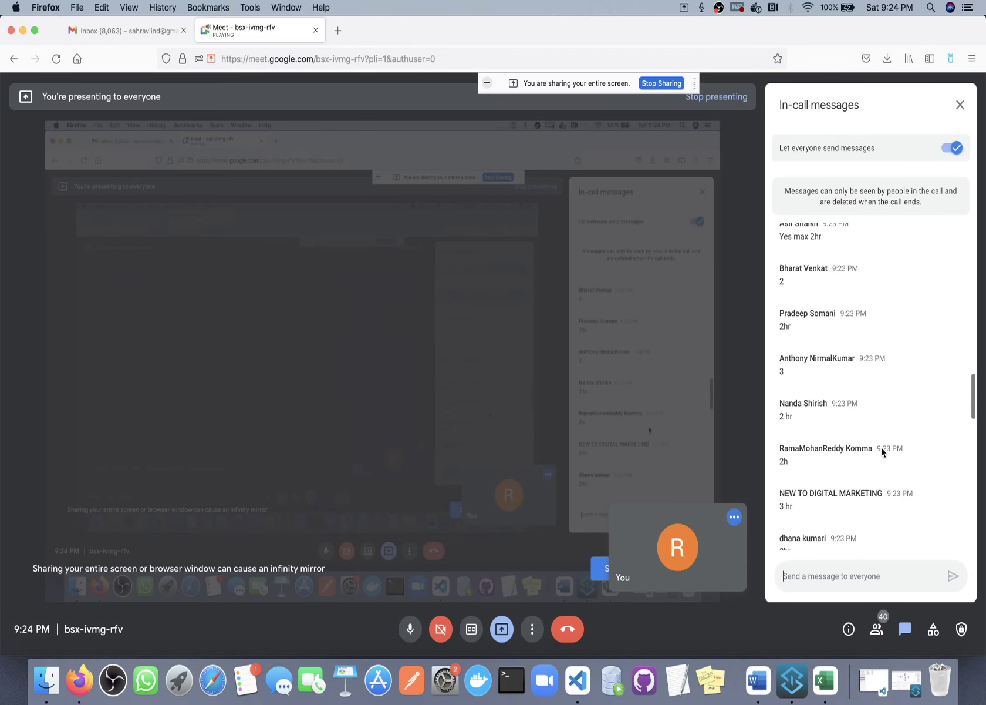
pyautogui.scroll(-20, 882, 450)
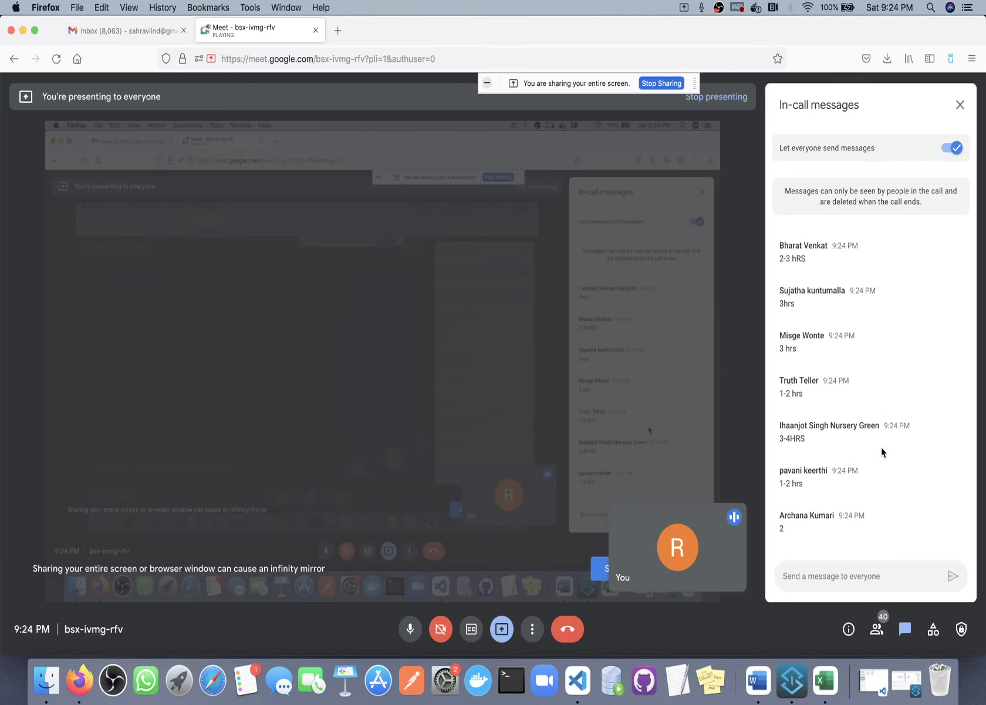
pyautogui.scroll(3, 882, 447)
pyautogui.scroll(15, 882, 447)
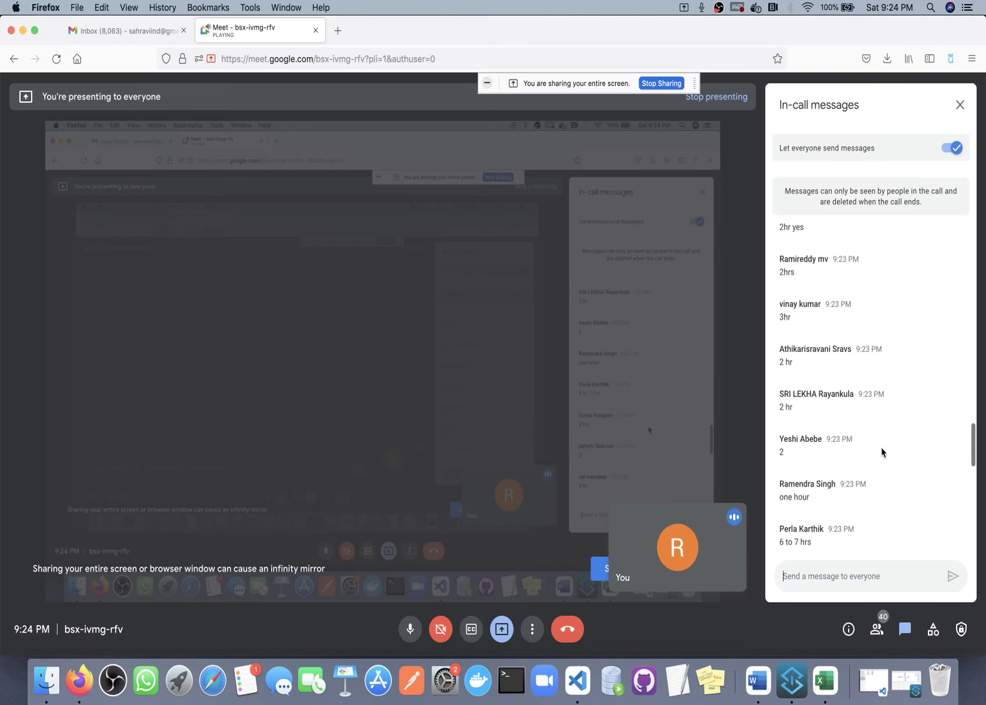
pyautogui.scroll(5, 882, 446)
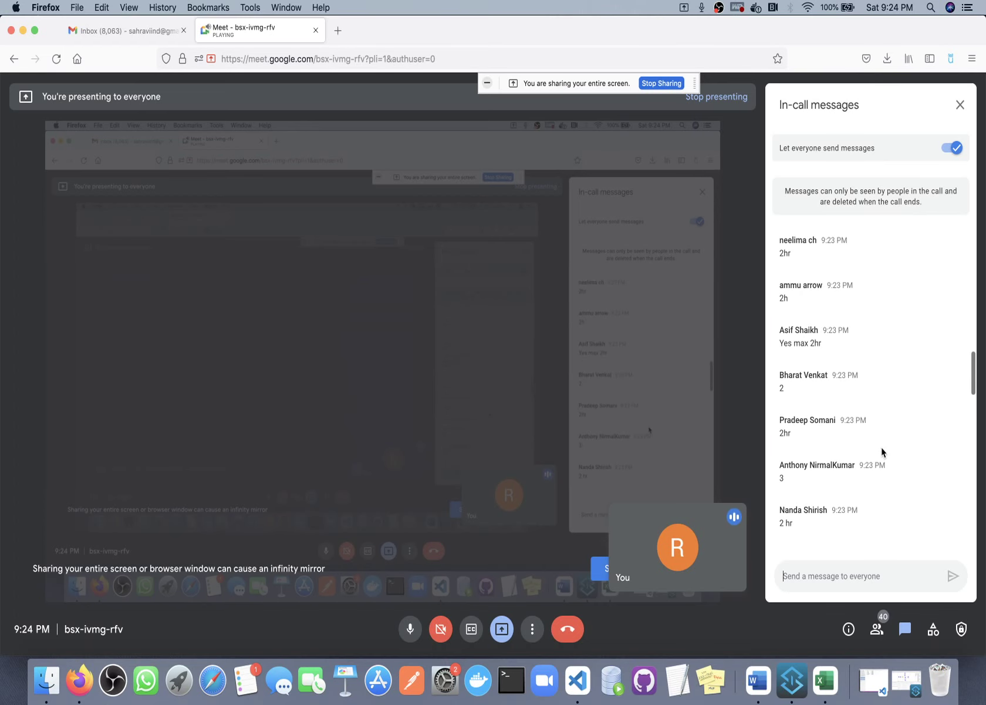
pyautogui.scroll(5, 882, 449)
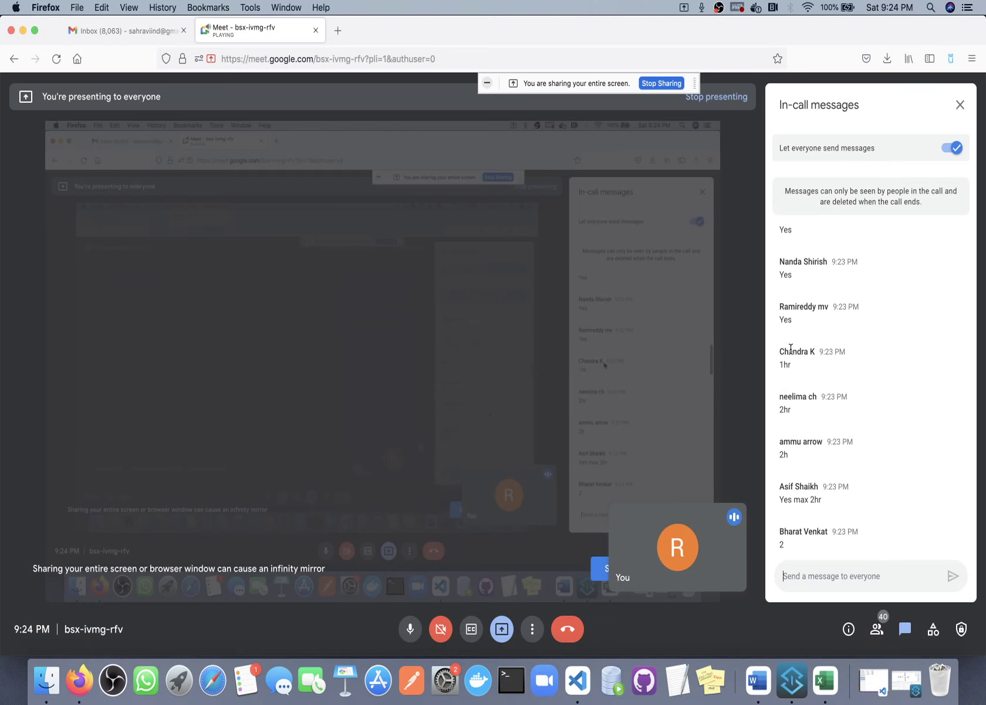
# Highlight the "1hr" reply in the chat and review the other participants' answers and the earlier messages.
pyautogui.moveTo(790, 364); pyautogui.dragTo(779, 364)
pyautogui.moveTo(793, 364); pyautogui.dragTo(780, 364)
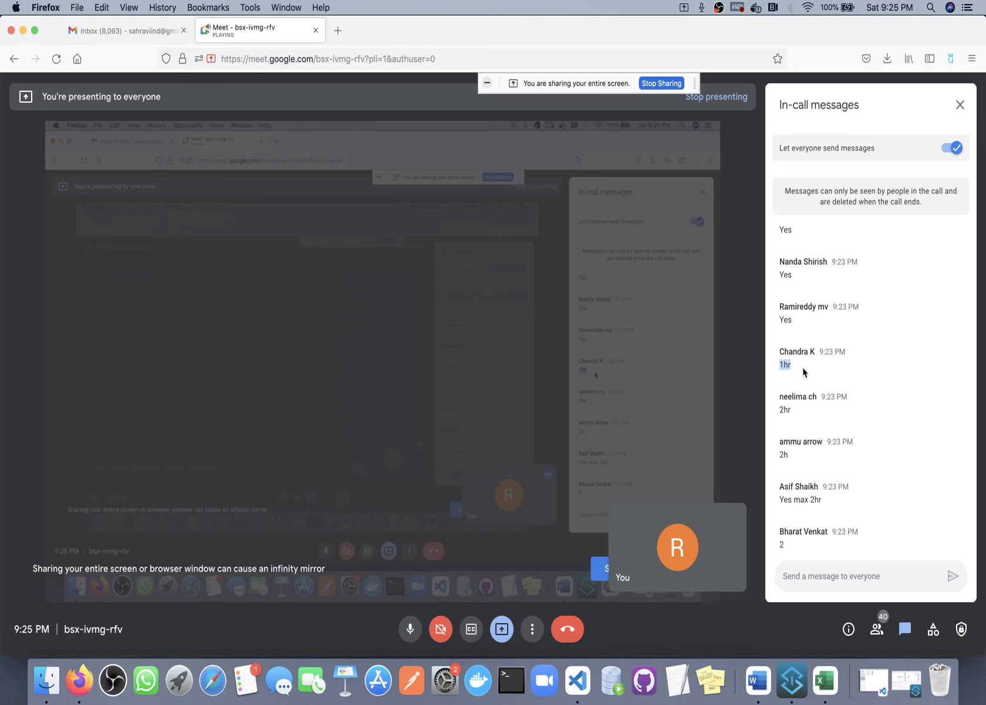
pyautogui.scroll(-5, 814, 367)
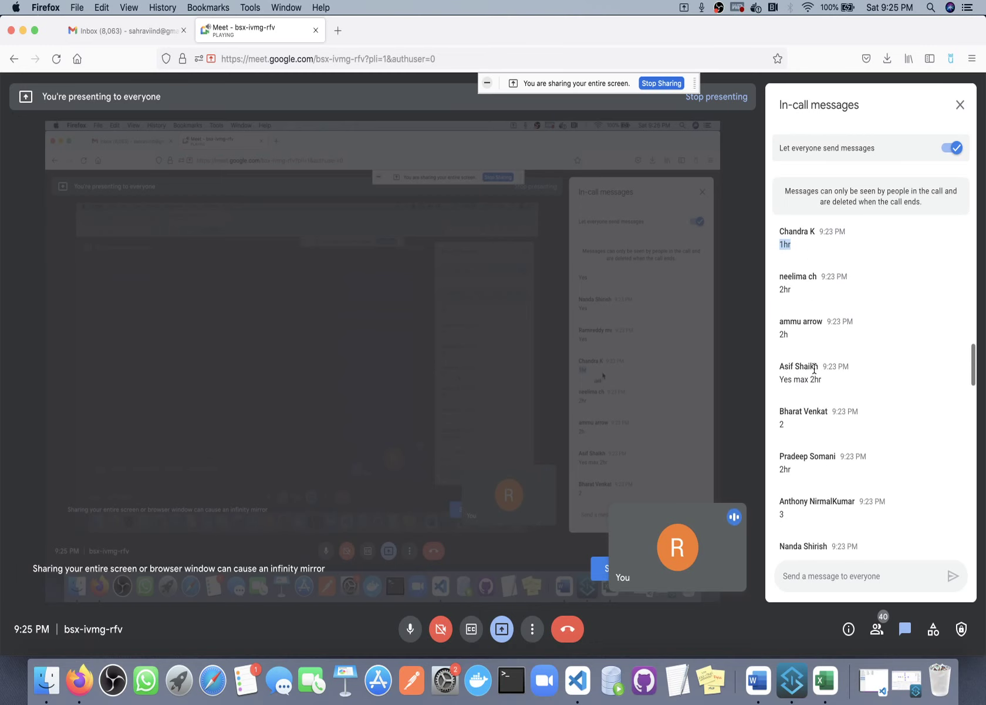
pyautogui.scroll(-10, 814, 368)
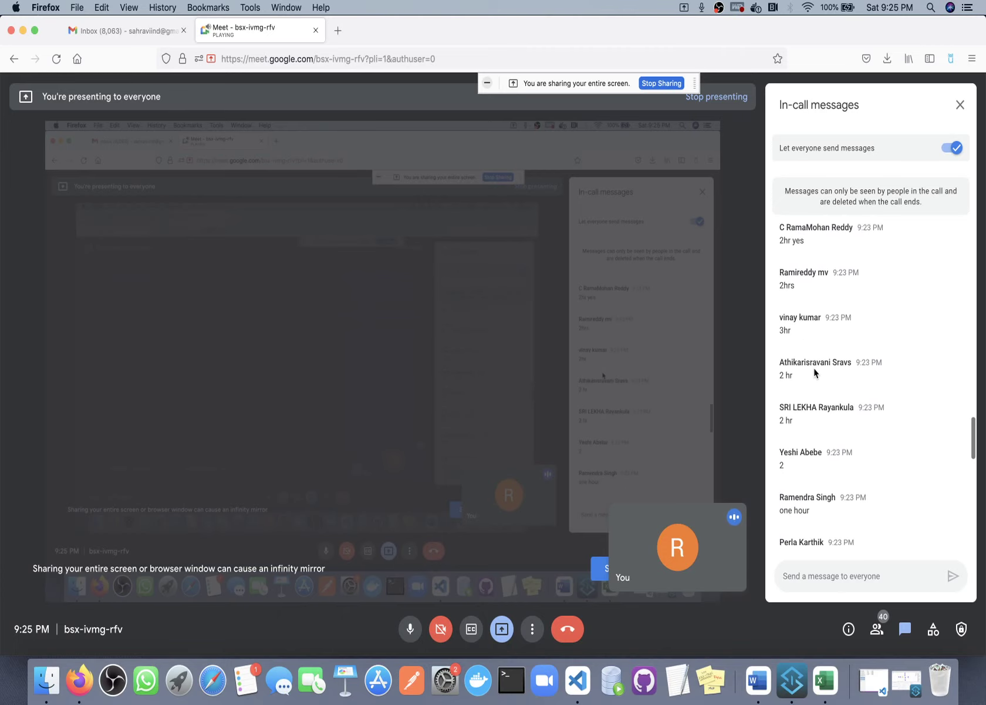
pyautogui.scroll(-8, 813, 368)
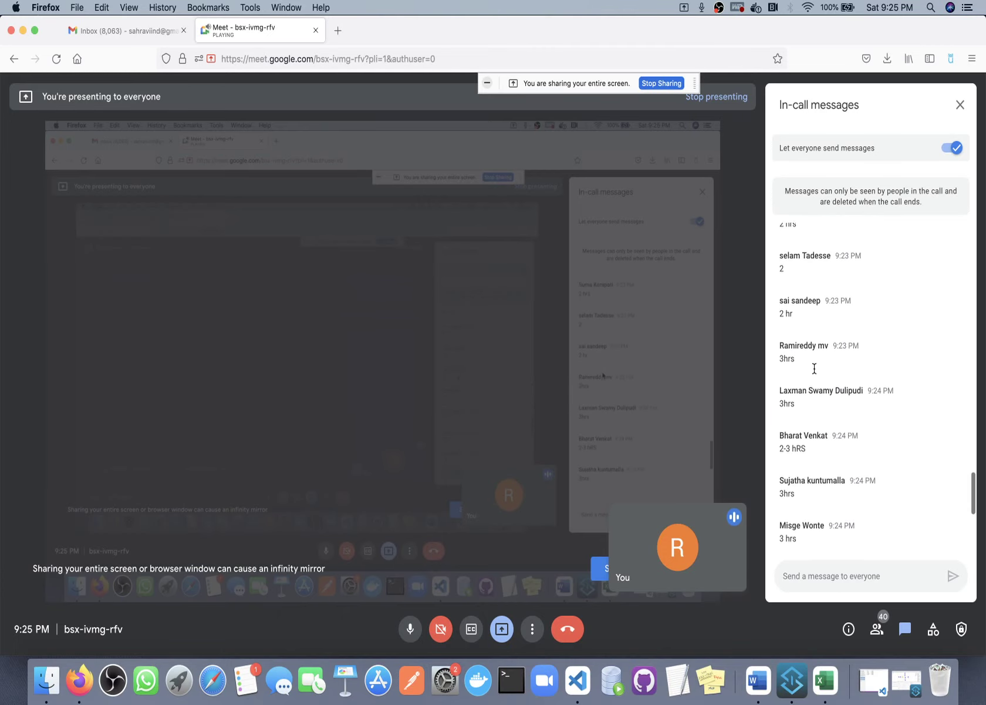
pyautogui.scroll(-3, 813, 367)
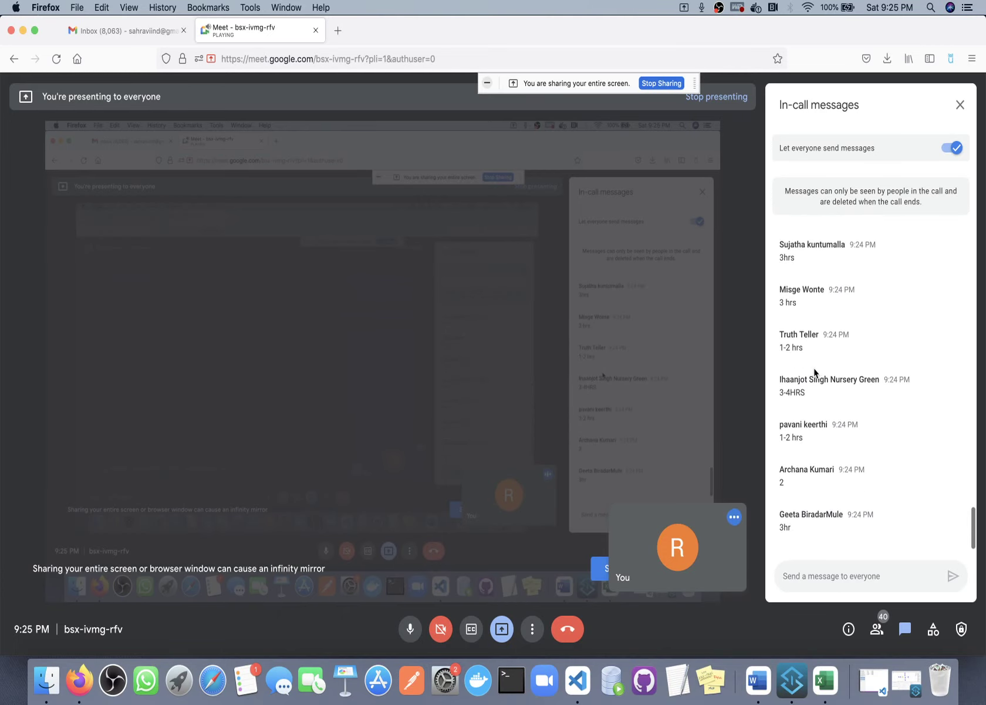
pyautogui.doubleClick(816, 336)
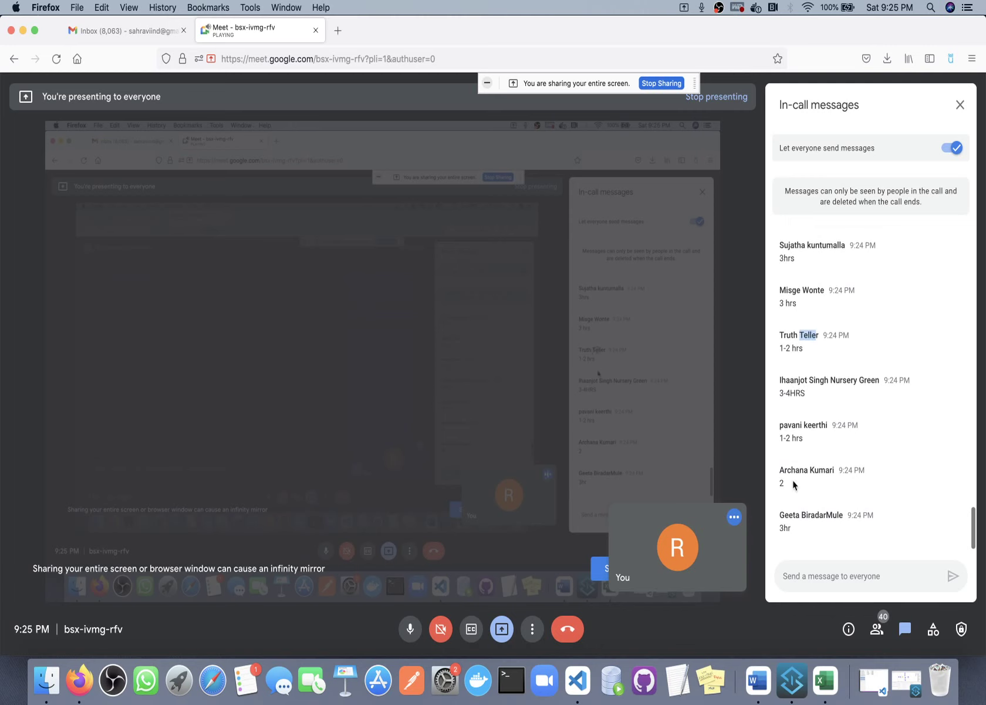
pyautogui.scroll(6, 815, 446)
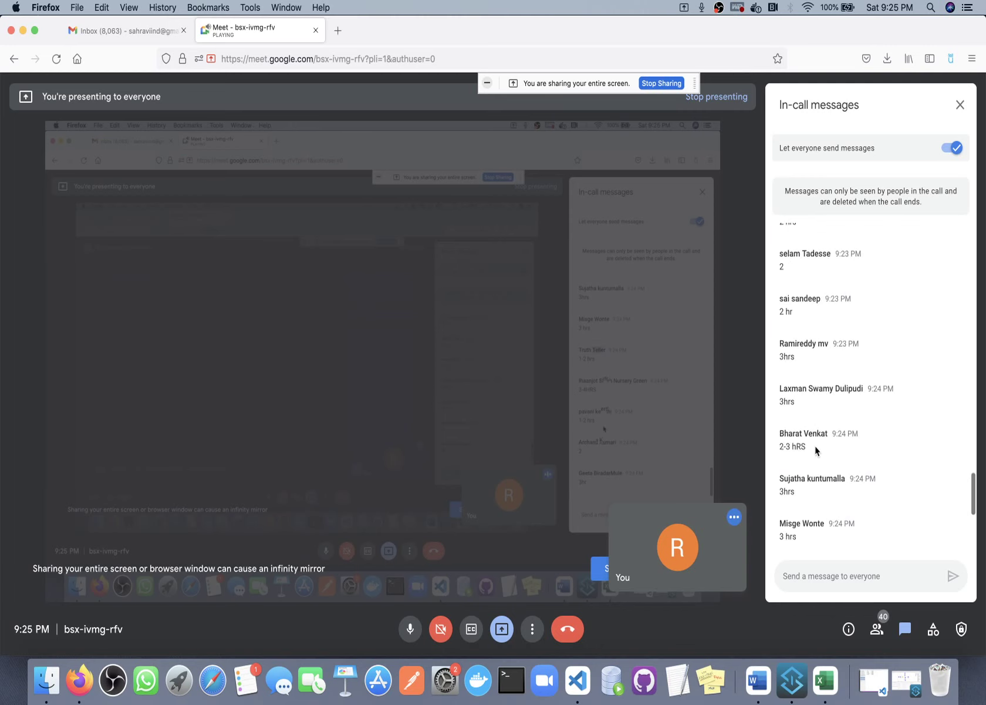
pyautogui.scroll(8, 815, 450)
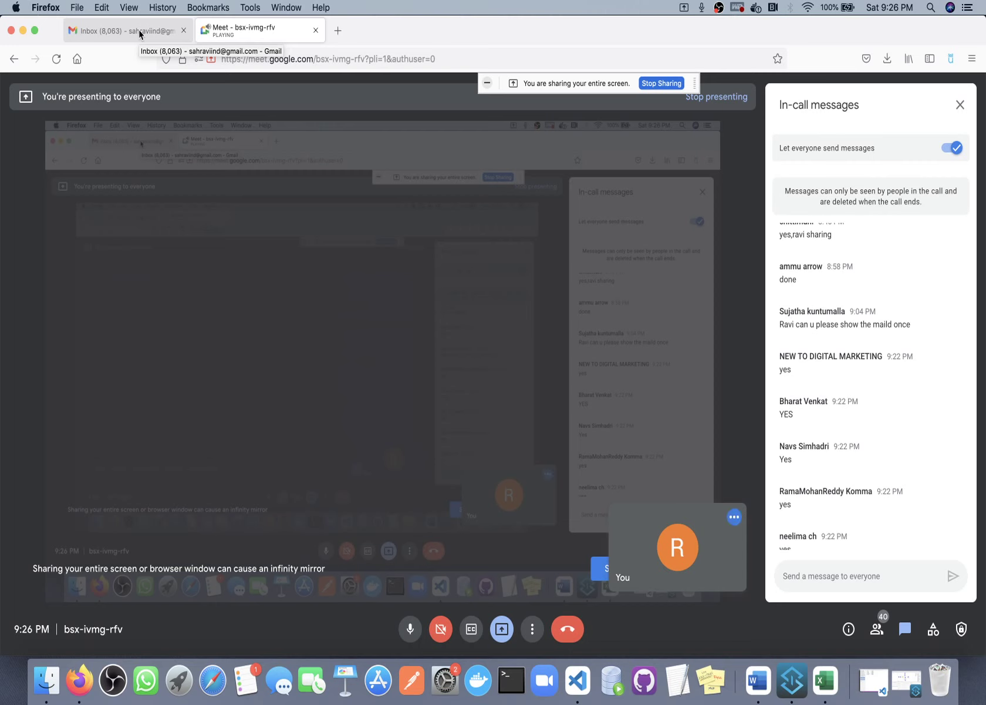
pyautogui.click(109, 31)
pyautogui.click(228, 26)
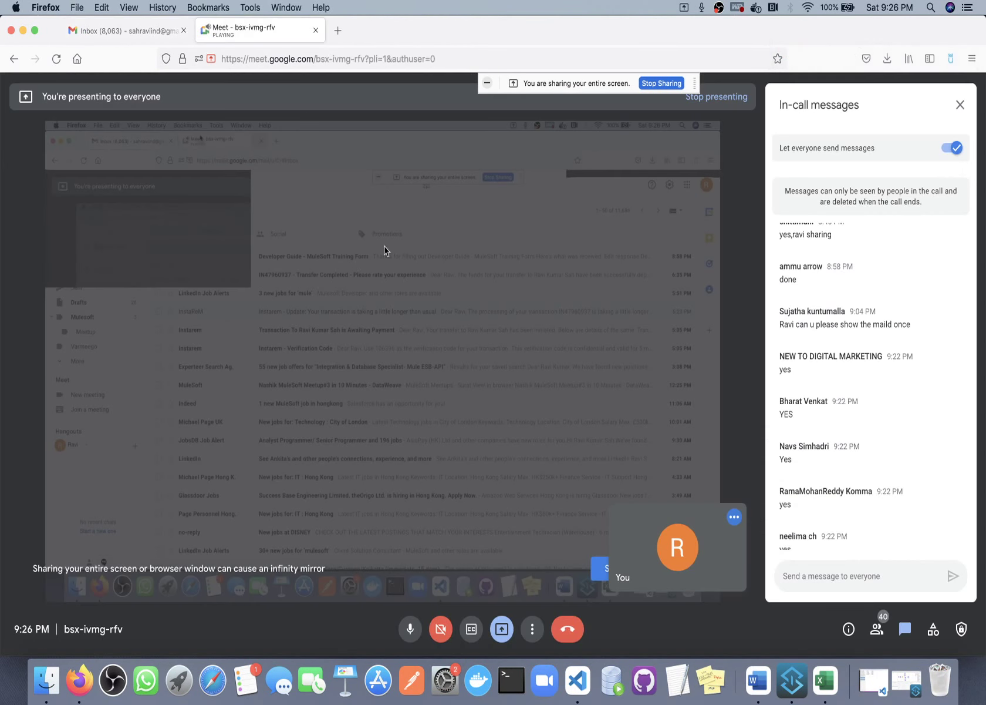
# Switch back to the MuleSoft-1-Month workbook in Excel and enter 24-Oct in cell C2 for Day-01 Introduction Part0.
pyautogui.press('super+Tab')
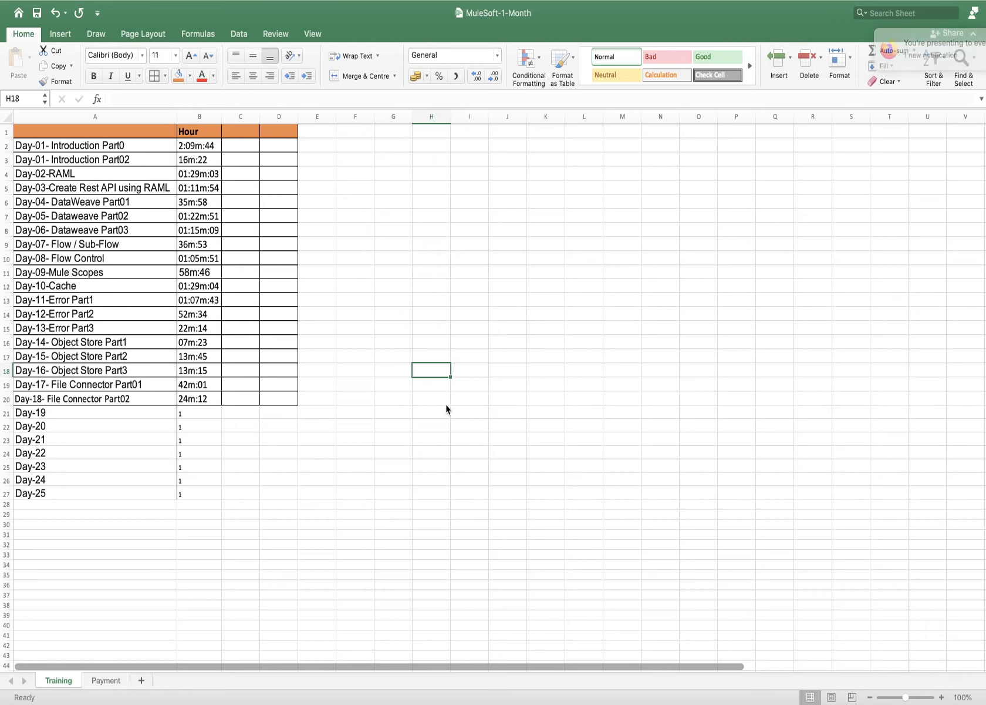
pyautogui.doubleClick(236, 144)
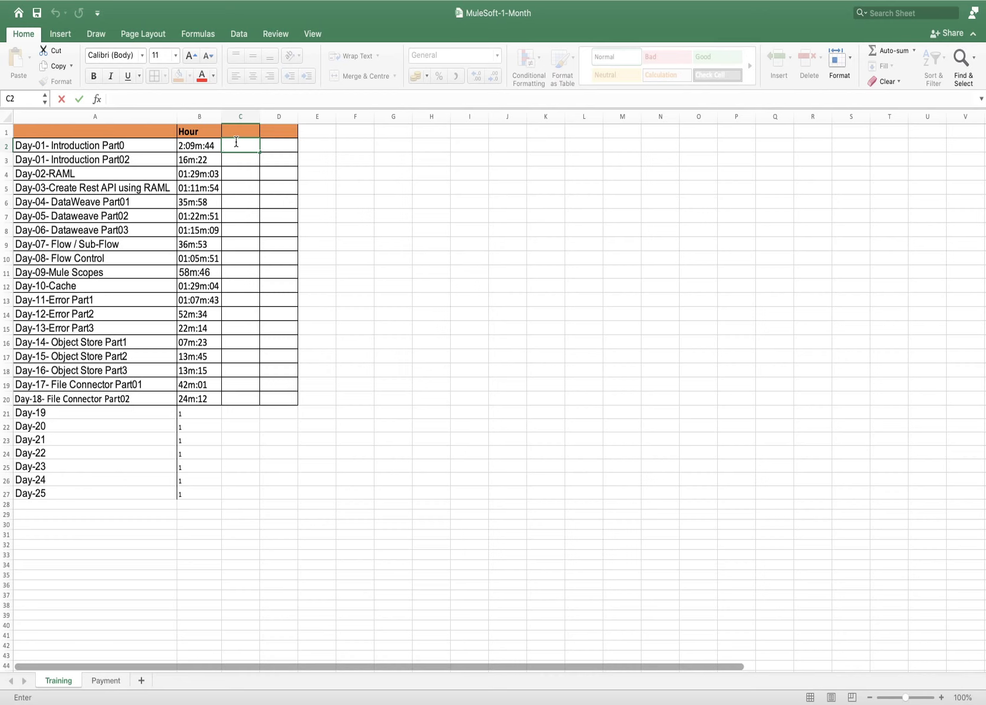
pyautogui.write('24')
pyautogui.click(243, 146)
pyautogui.write('-Oct')
pyautogui.press('Return')
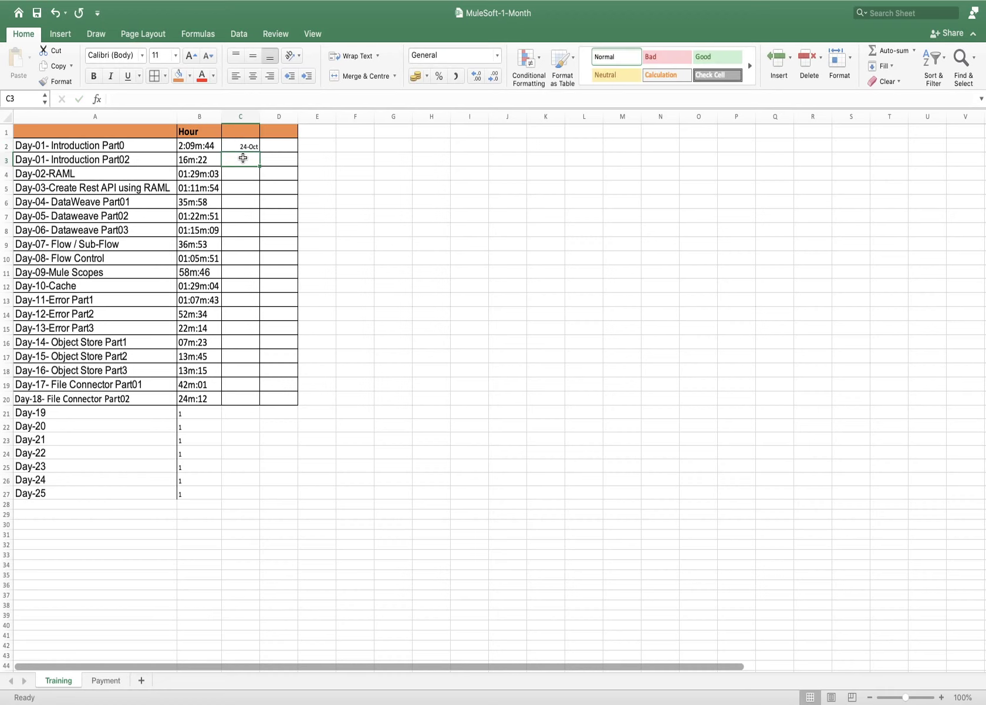
# Copy the 24-Oct date from C2 into C3 for Day-01 Introduction Part02.
pyautogui.moveTo(242, 157); pyautogui.dragTo(244, 171)
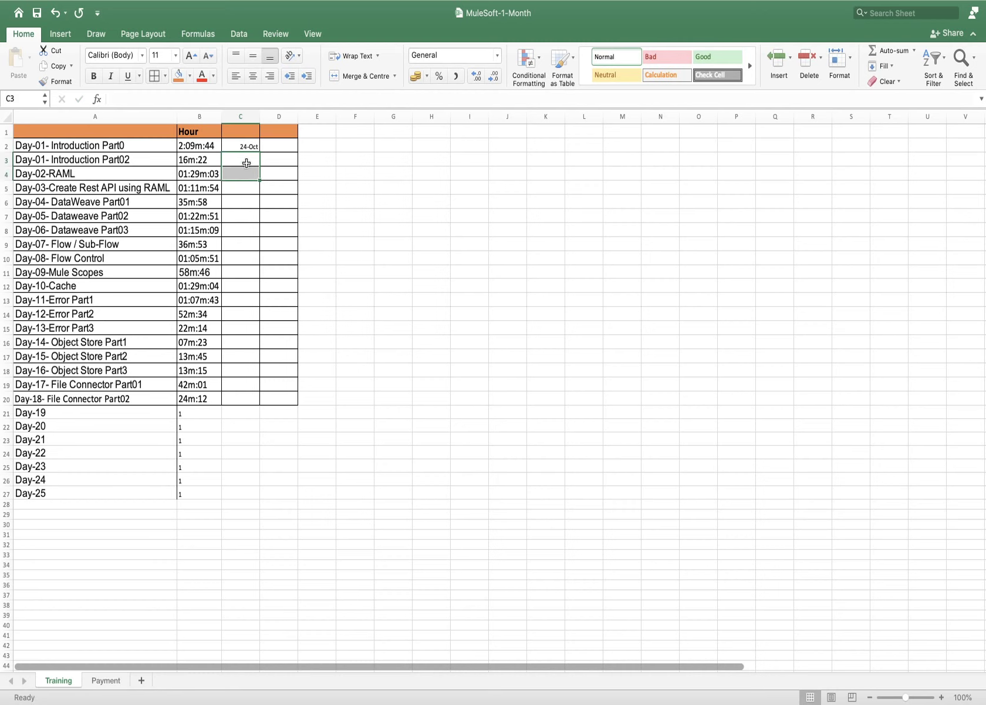
pyautogui.click(247, 149)
pyautogui.click(246, 157)
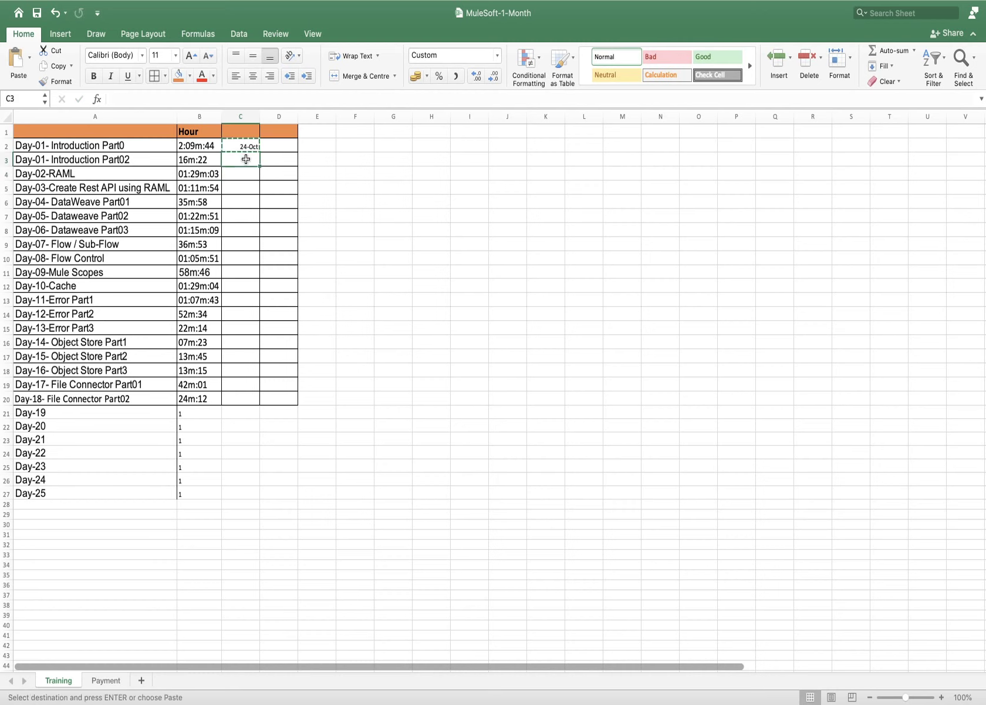
pyautogui.press('super+v')
# Enter 25-Oct as the date for Day-02-RAML in cell C4.
pyautogui.click(246, 172)
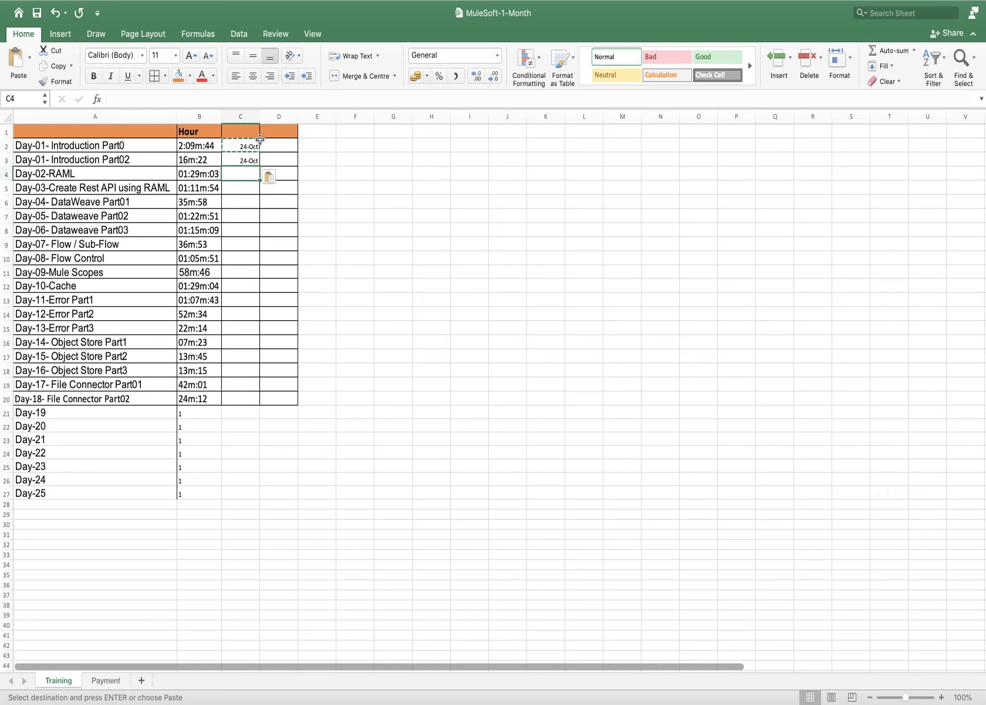
pyautogui.doubleClick(249, 172)
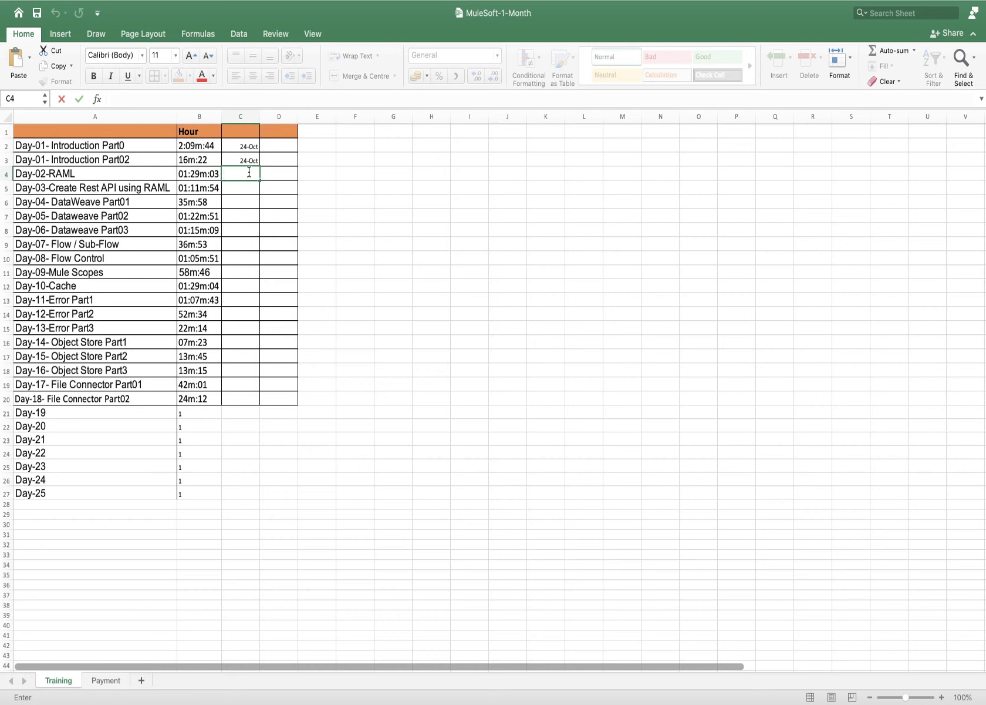
pyautogui.write('15-Oct')
pyautogui.press('Return')
pyautogui.click(251, 174)
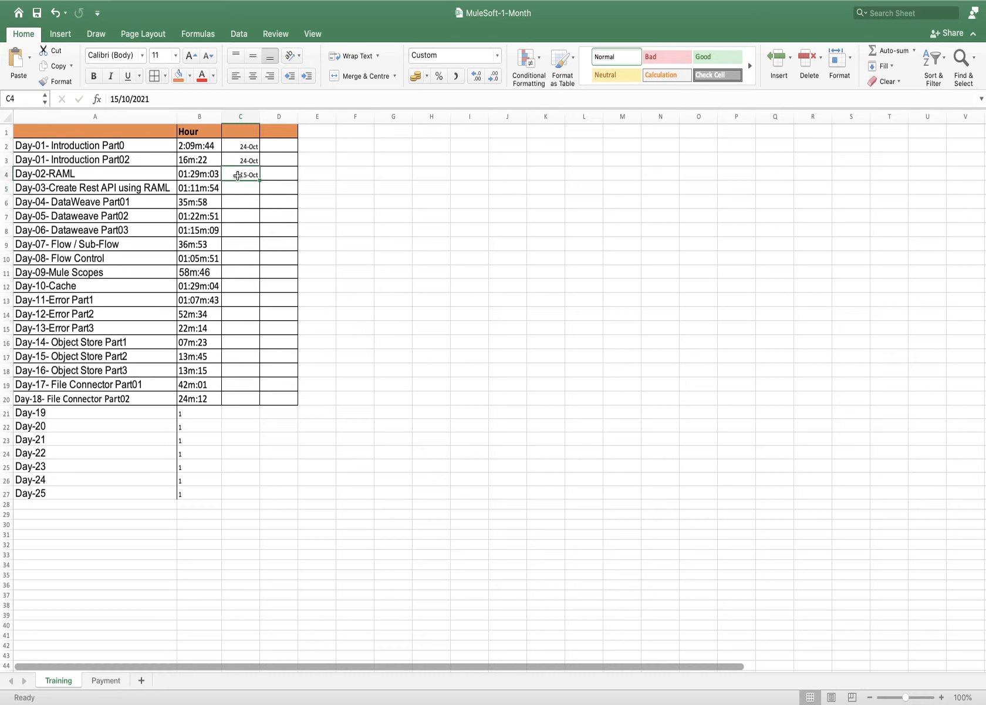
pyautogui.doubleClick(241, 175)
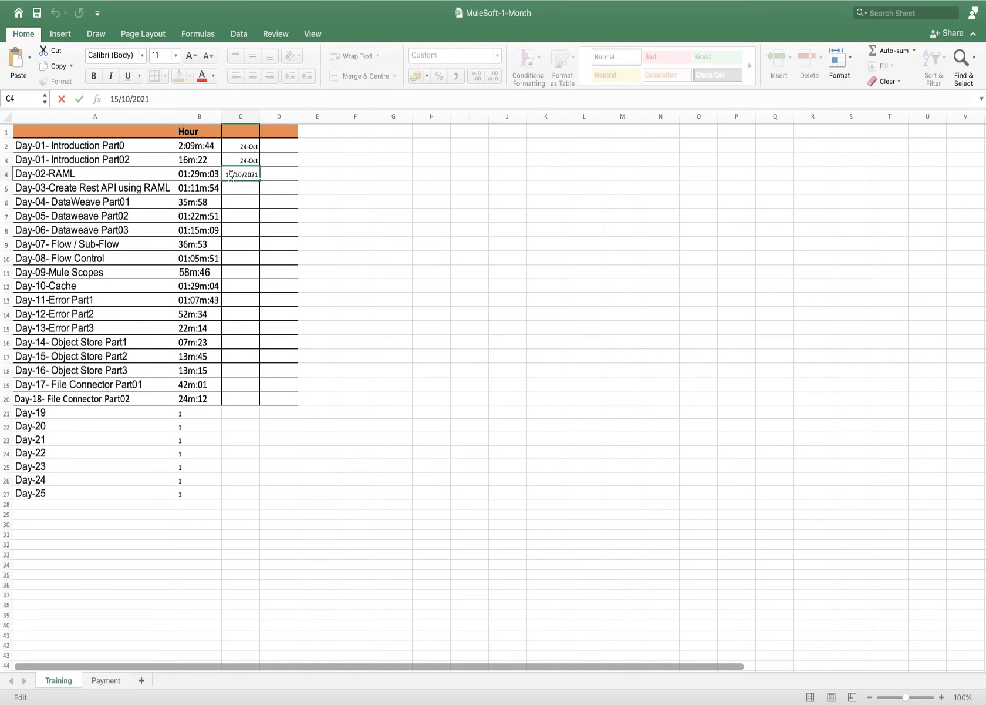
pyautogui.press('BackSpace')
pyautogui.press('BackSpace')
pyautogui.write('24')
pyautogui.press('Return')
# Copy the 25-Oct date from C4 into C5 for Day-03-Create Rest API using RAML.
pyautogui.click(246, 176)
pyautogui.press('super+c')
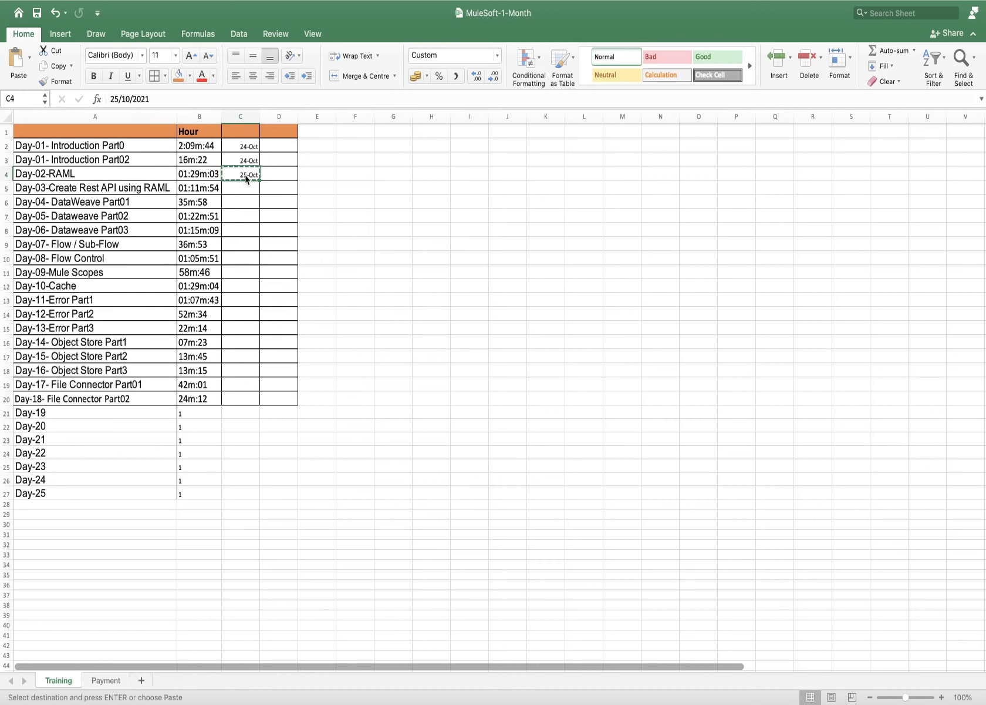
pyautogui.click(246, 184)
pyautogui.press('super+v')
pyautogui.click(247, 207)
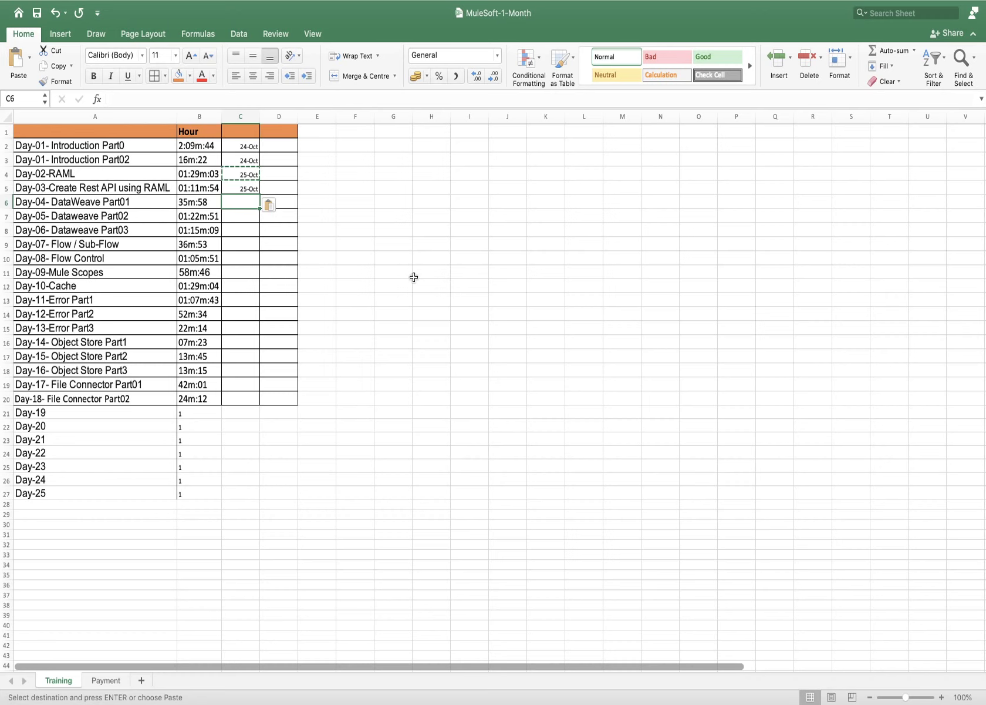
pyautogui.click(322, 204)
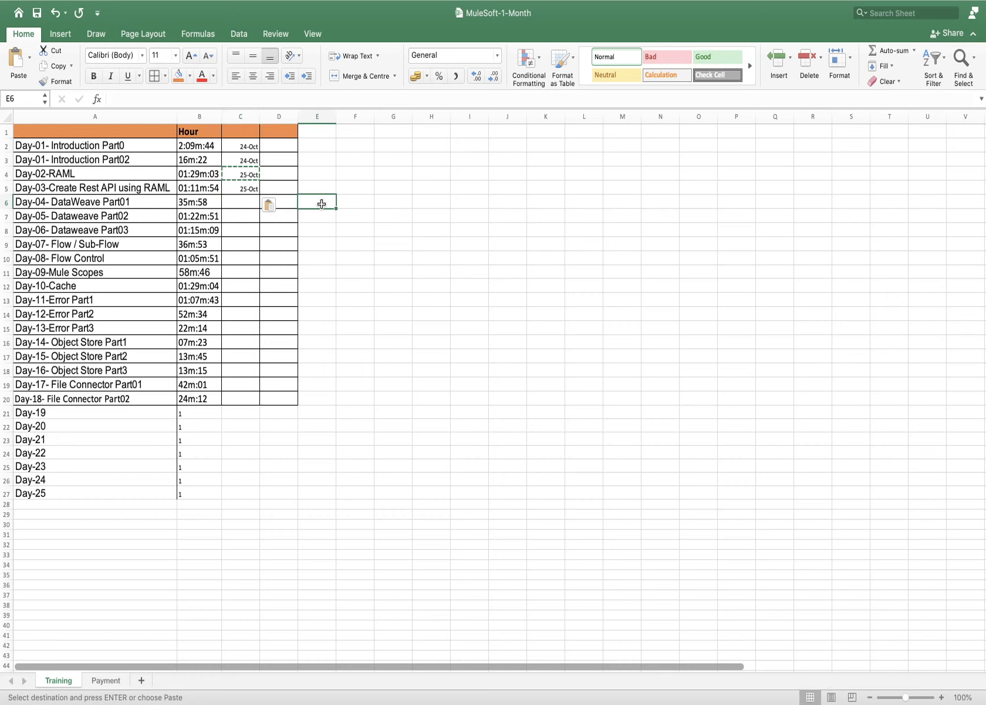
pyautogui.click(245, 204)
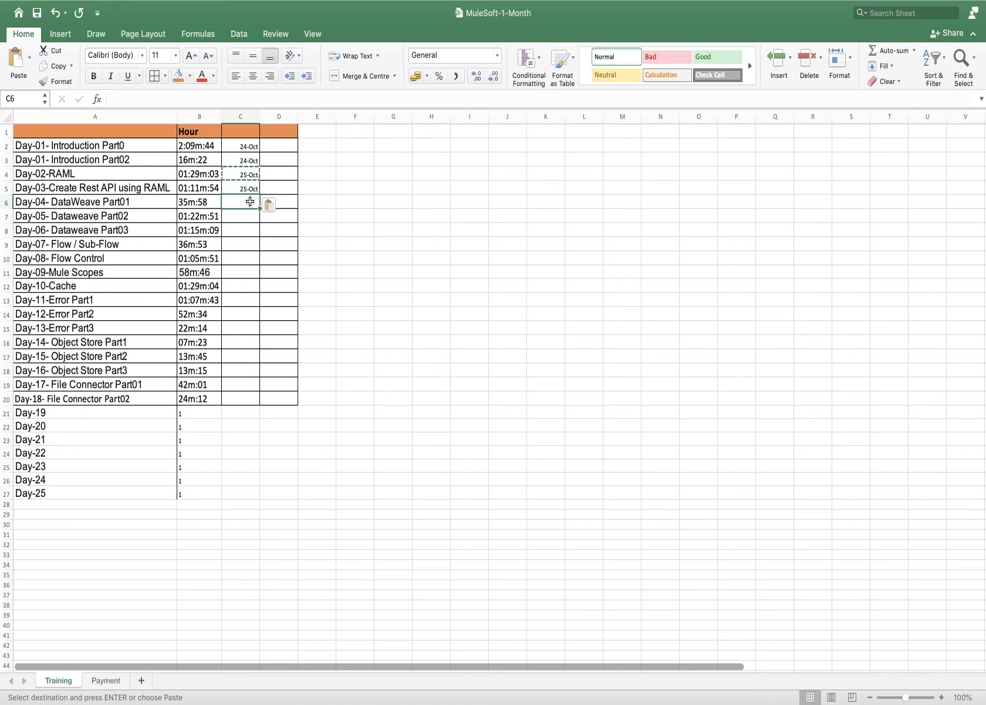
pyautogui.click(249, 145)
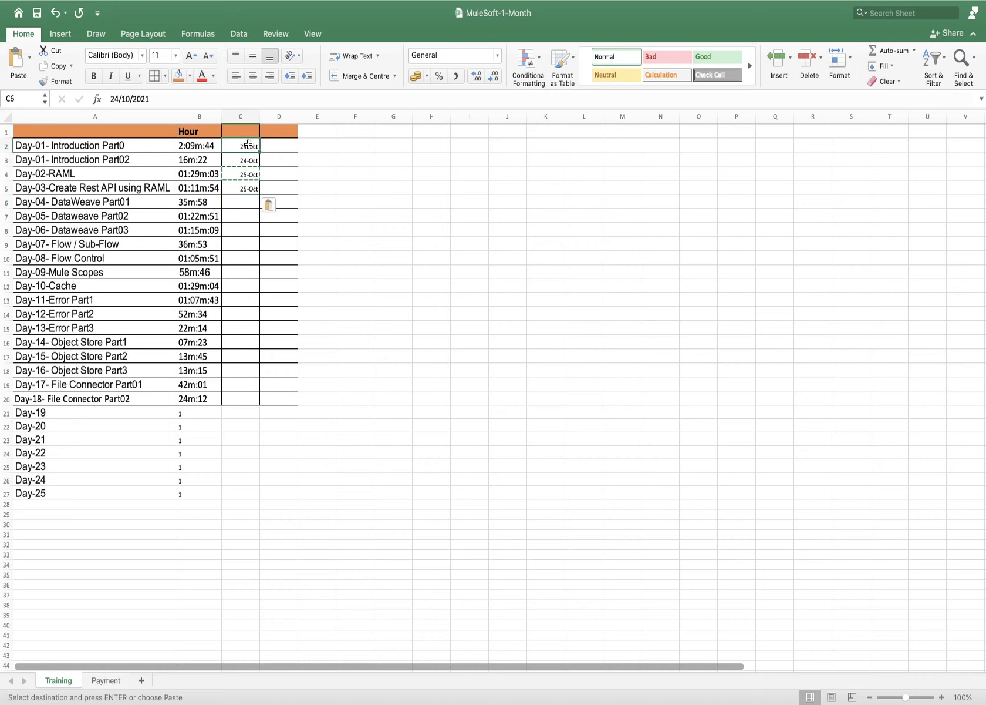
pyautogui.moveTo(241, 145); pyautogui.dragTo(236, 158)
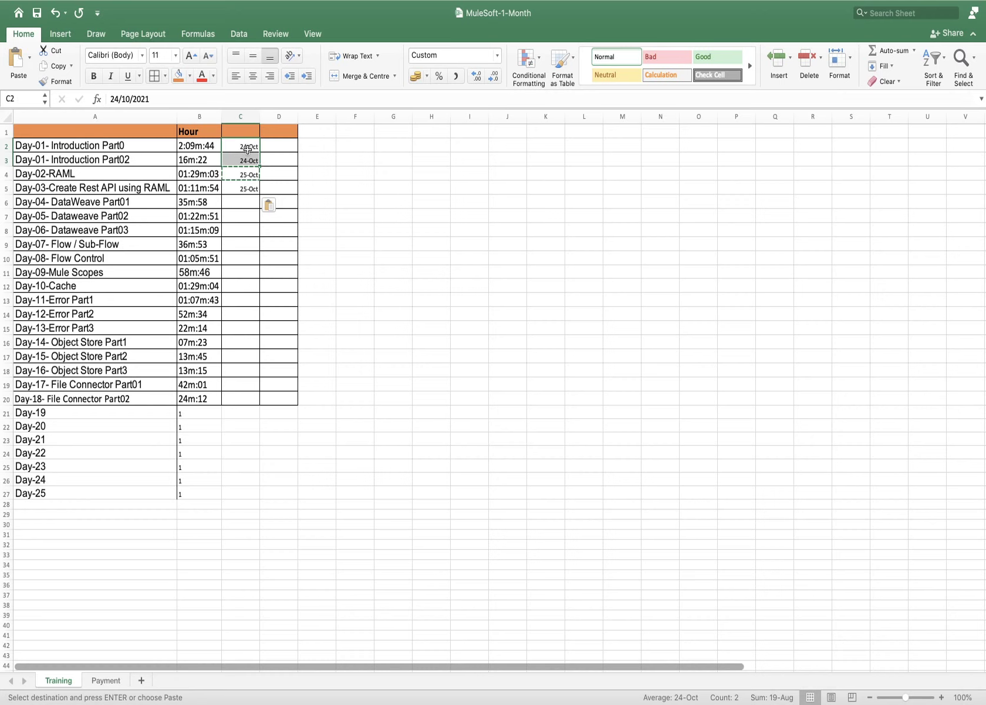
# Enter 26-Oct as the date for Day-04 DataWeave Part01 in cell C6.
pyautogui.click(246, 201)
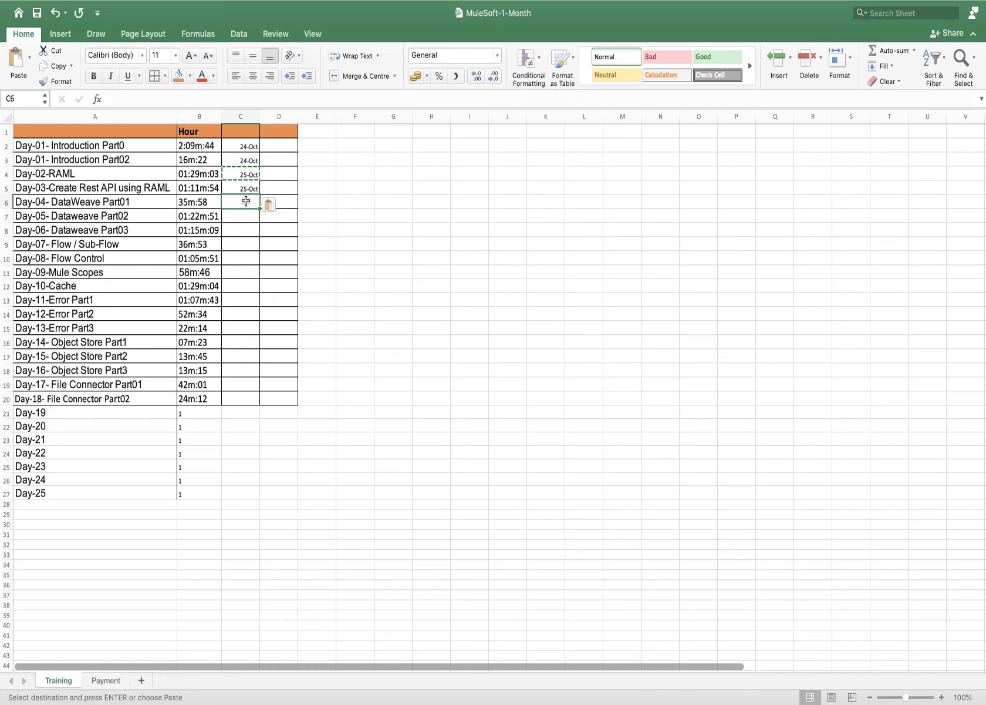
pyautogui.press('Escape')
pyautogui.doubleClick(246, 201)
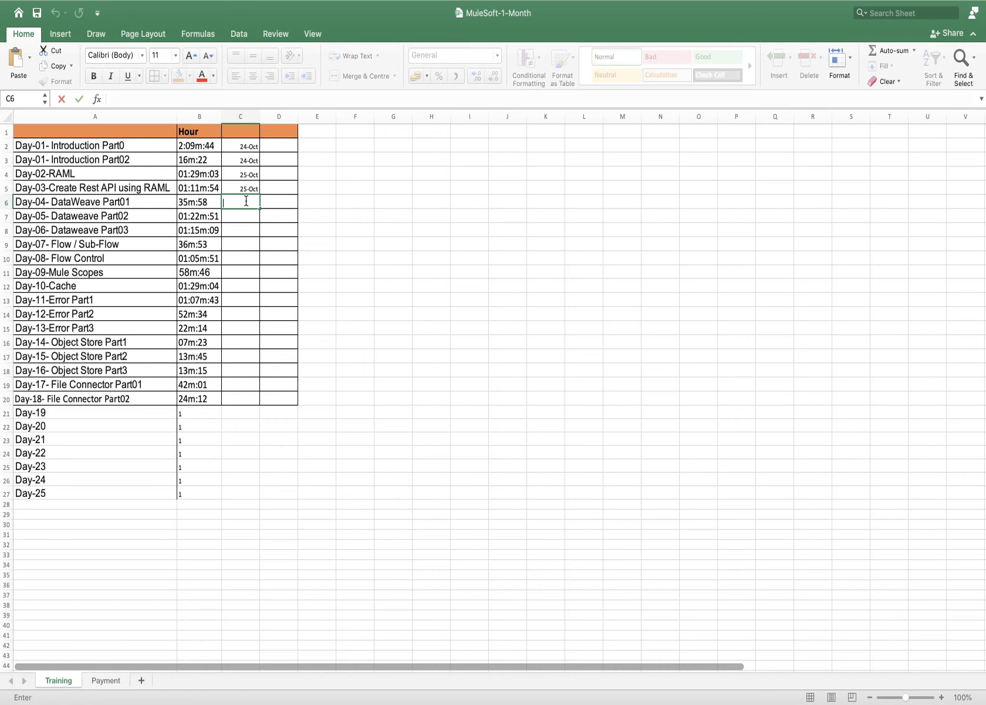
pyautogui.write('26-Oct')
pyautogui.click(268, 214)
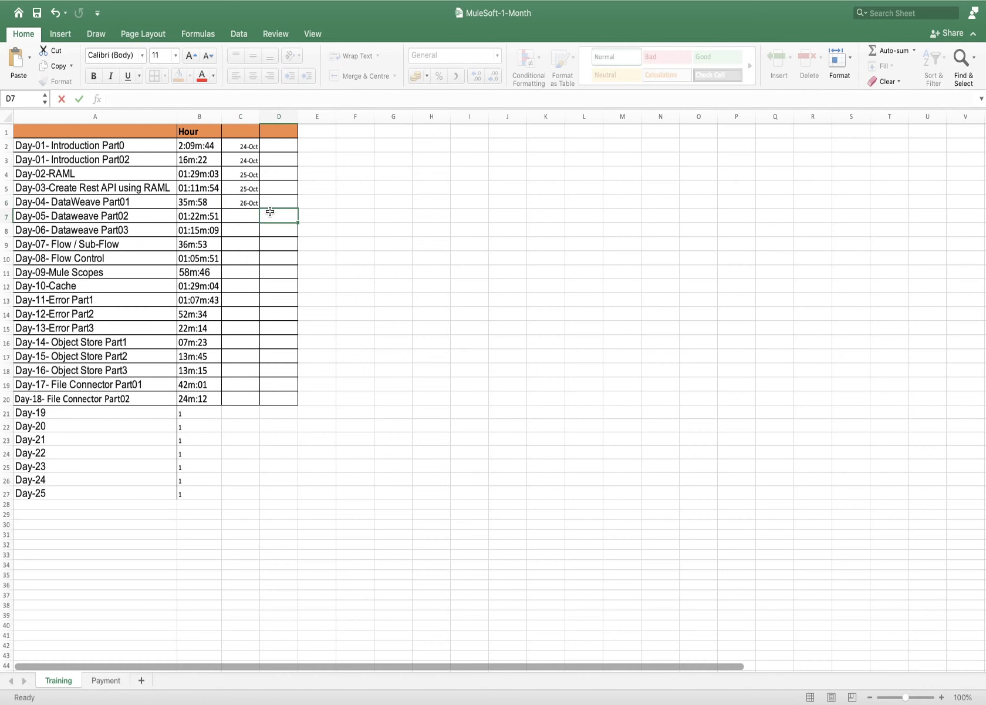
# Copy the 26-Oct date from C6 into C7 for Day-05 Dataweave Part02.
pyautogui.moveTo(211, 174); pyautogui.dragTo(207, 187)
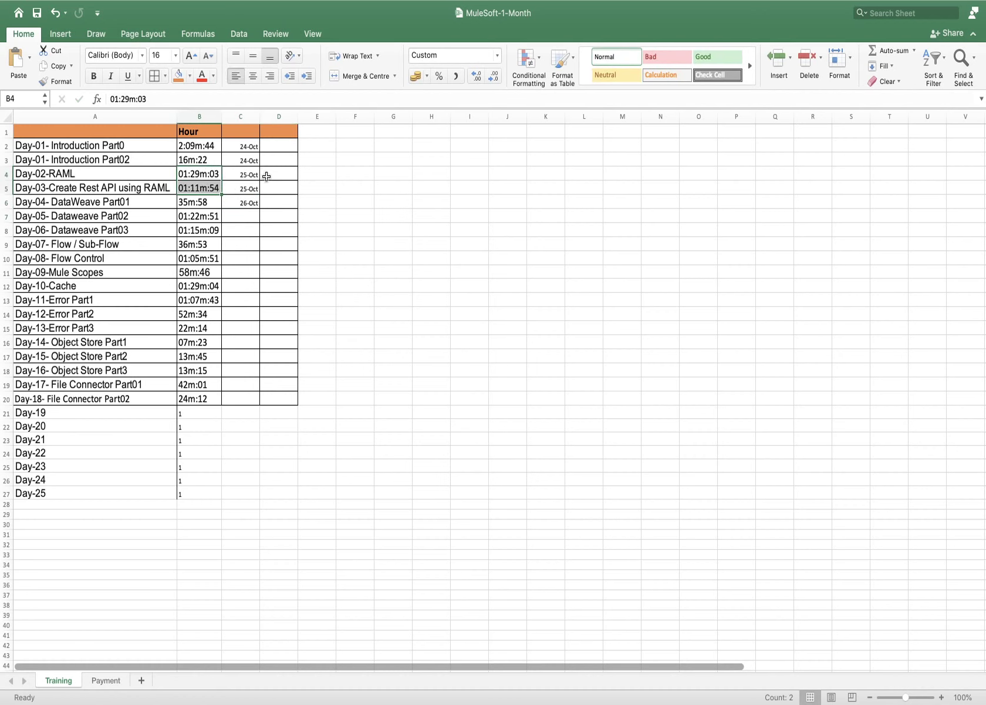
pyautogui.moveTo(244, 203)
pyautogui.mouseDown()
pyautogui.moveTo(245, 215)
pyautogui.moveTo(249, 205)
pyautogui.mouseUp()
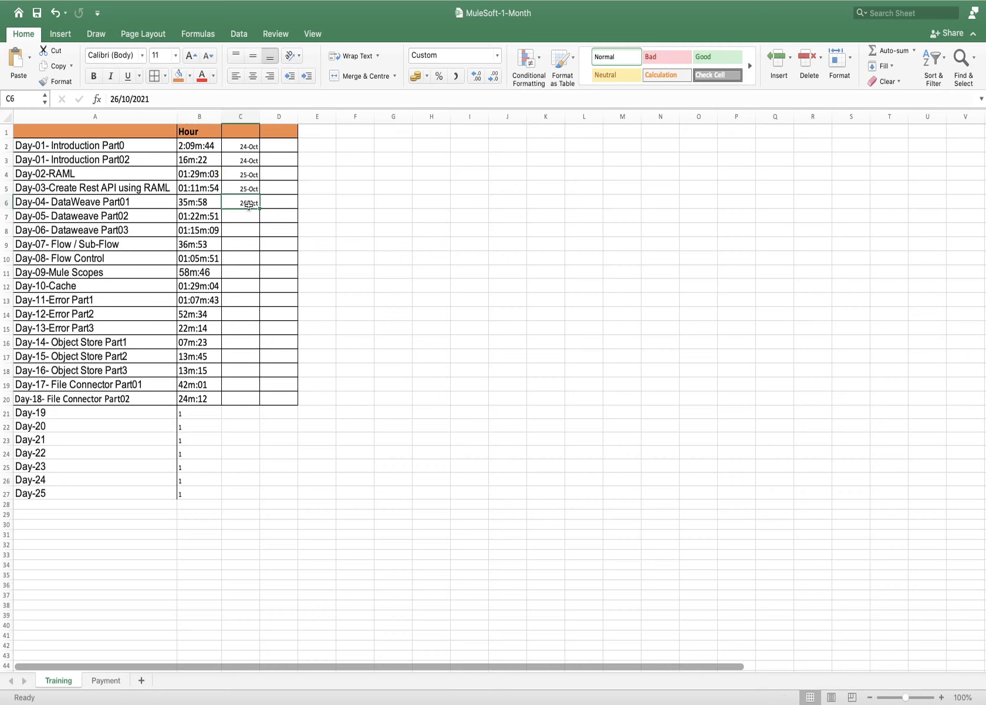
pyautogui.press('super+c')
pyautogui.click(247, 216)
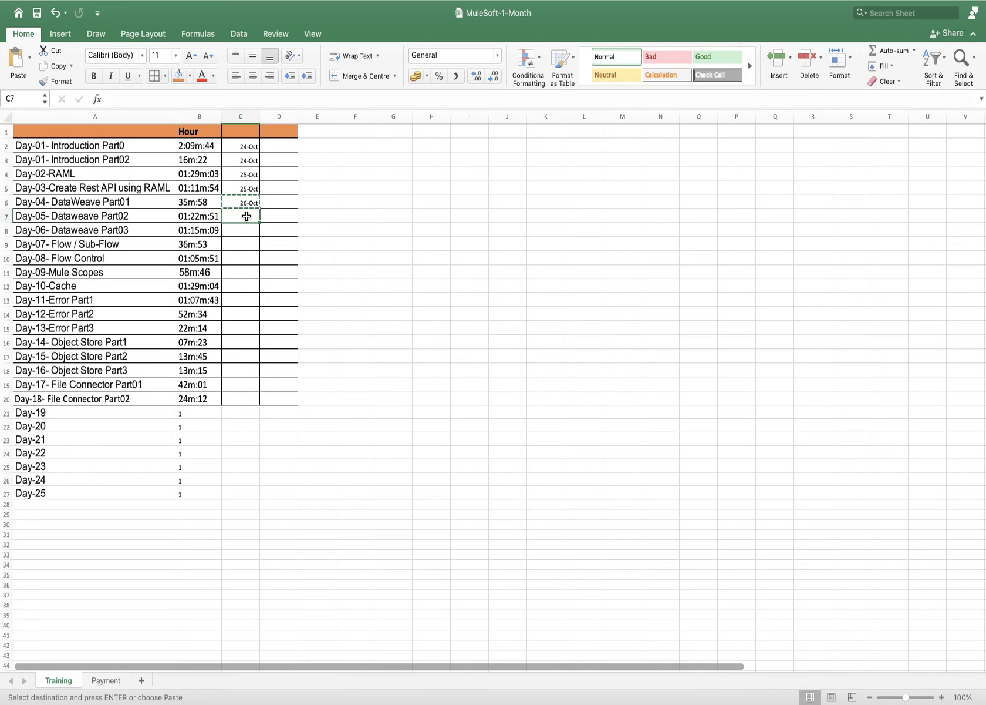
pyautogui.press('super+v')
# Enter 27-Oct in C8 for Day-06 Dataweave Part03 and copy the date into C9 for Day-07 Flow / Sub-Flow.
pyautogui.click(245, 231)
pyautogui.doubleClick(247, 230)
pyautogui.write('2')
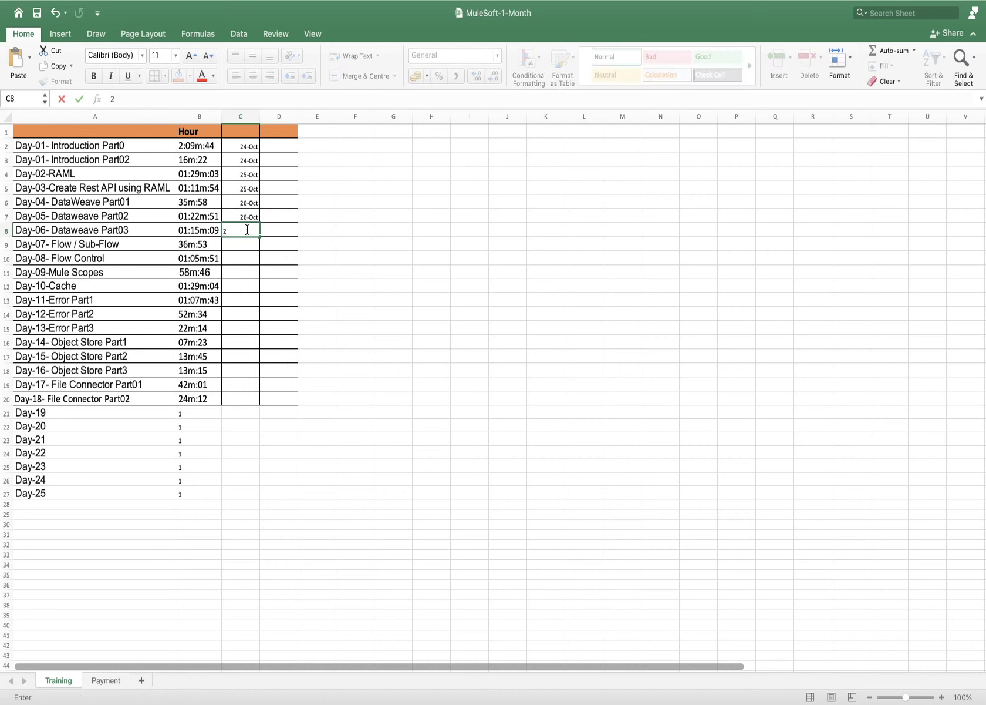
pyautogui.write('7-Oct')
pyautogui.press('Return')
pyautogui.click(249, 232)
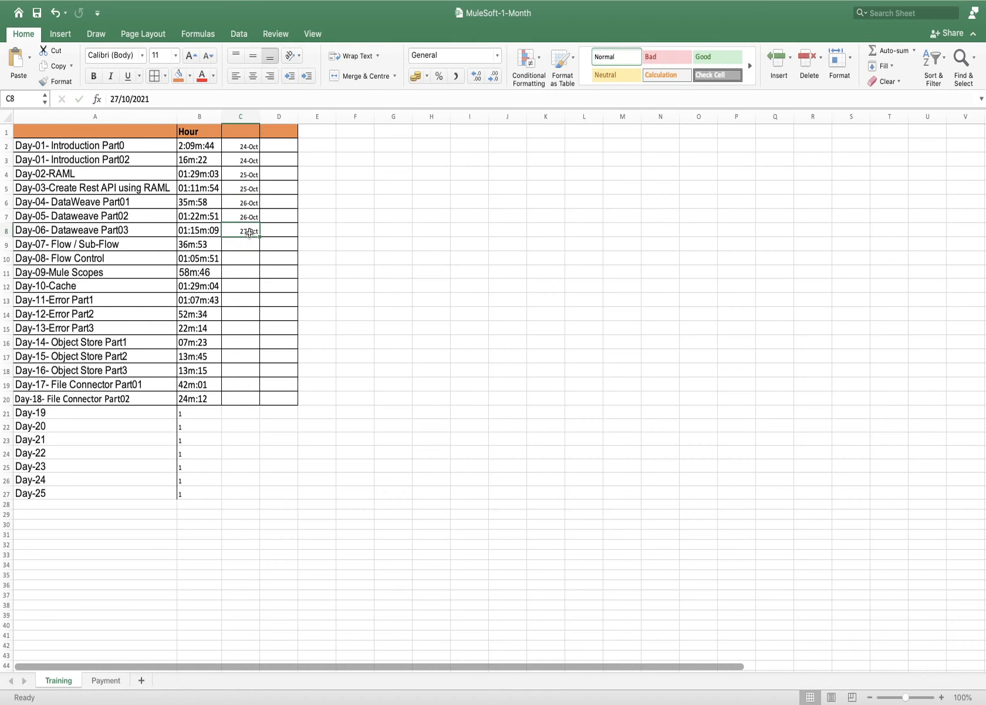
pyautogui.press('super+c')
pyautogui.click(249, 242)
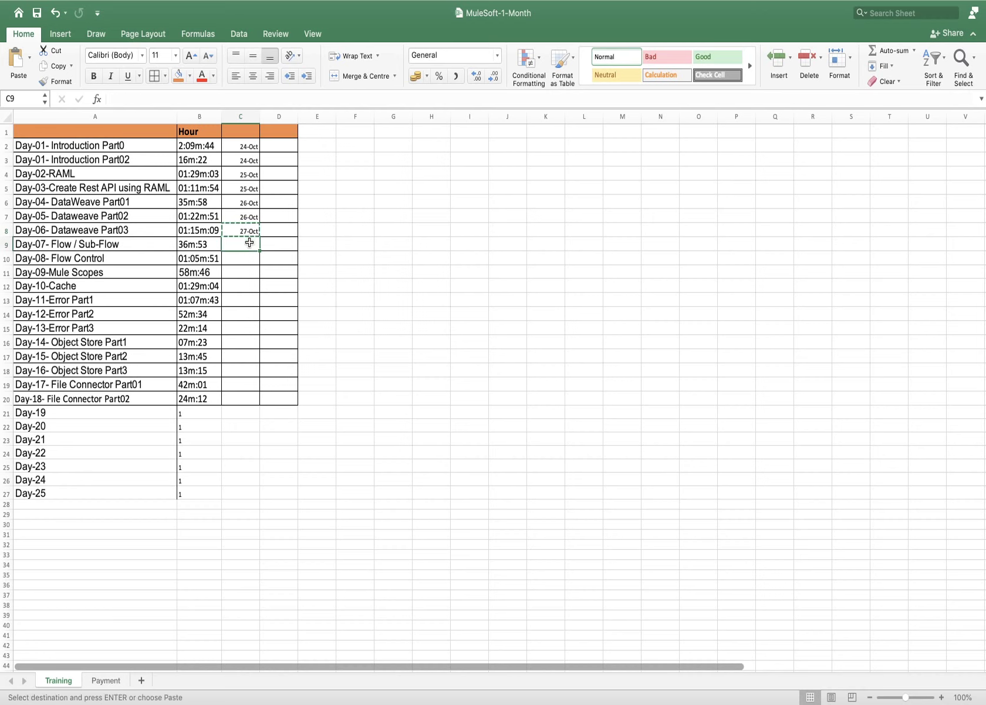
pyautogui.press('super+v')
# Enter 28-Oct in C10 for Day-08 Flow Control and copy the date into C11 for Day-09-Mule Scopes.
pyautogui.click(248, 260)
pyautogui.hotkey('shift', 'Down')
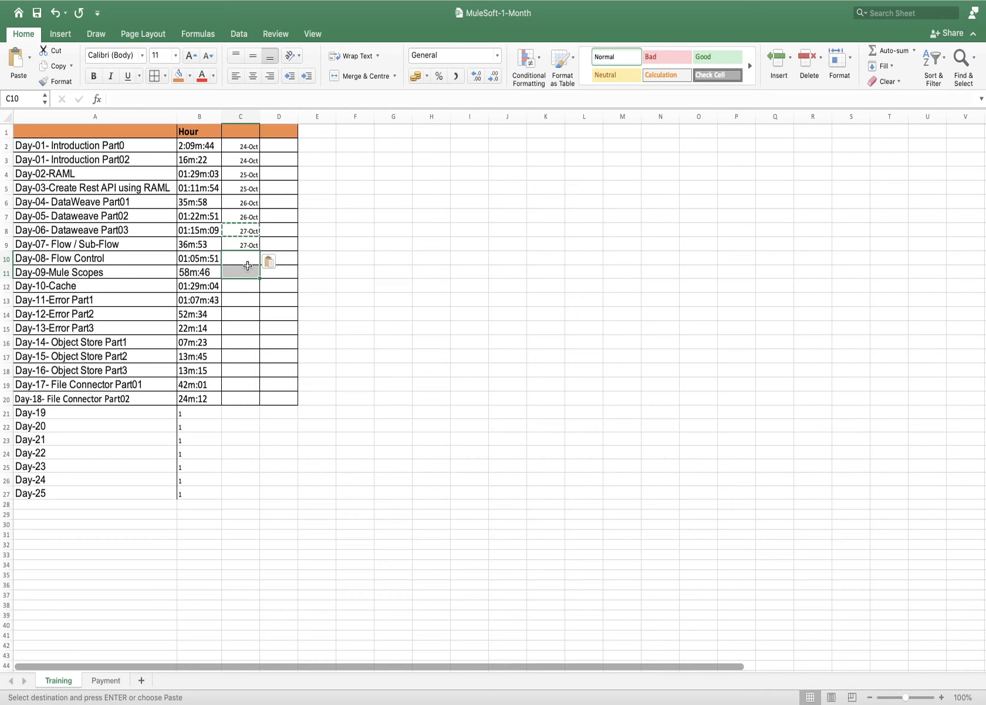
pyautogui.click(248, 260)
pyautogui.write('2')
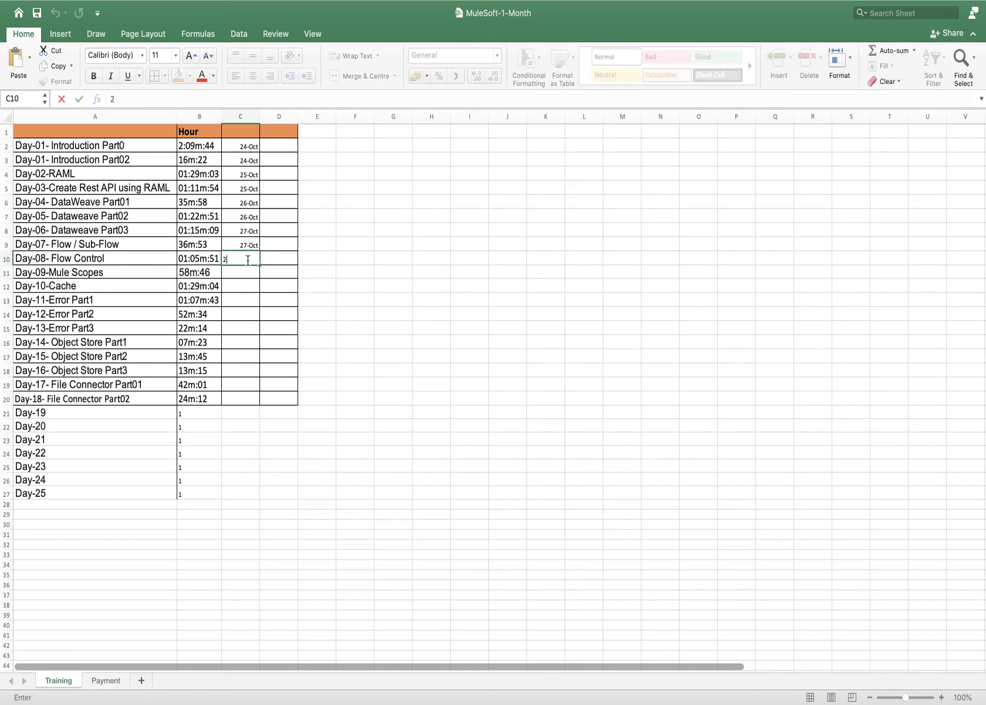
pyautogui.write('8-Oct')
pyautogui.click(275, 273)
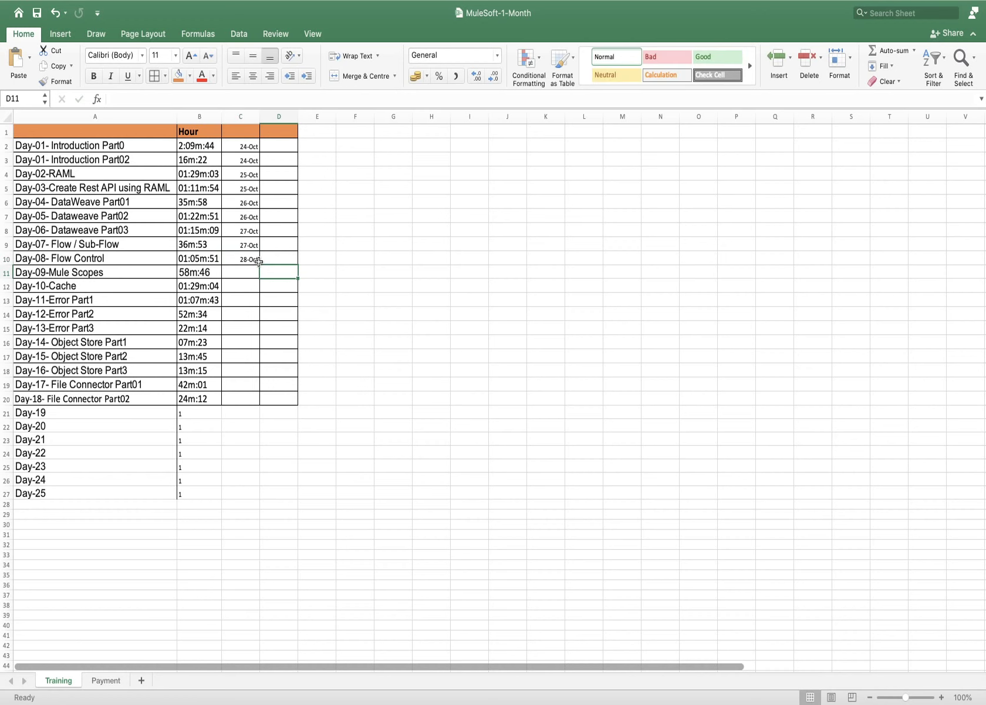
pyautogui.click(254, 259)
pyautogui.press('super+c')
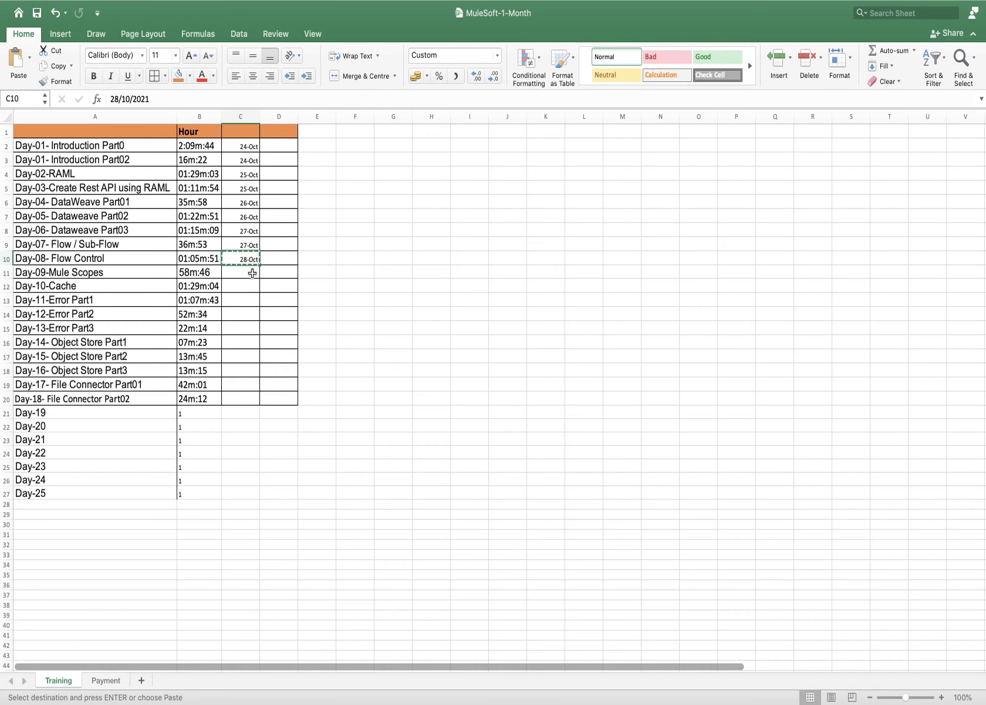
pyautogui.click(252, 273)
pyautogui.press('super+v')
# Enter 29-Oct in C12 for Day-10-Cache and copy the date into C13 for Day-11-Error Part1.
pyautogui.click(249, 288)
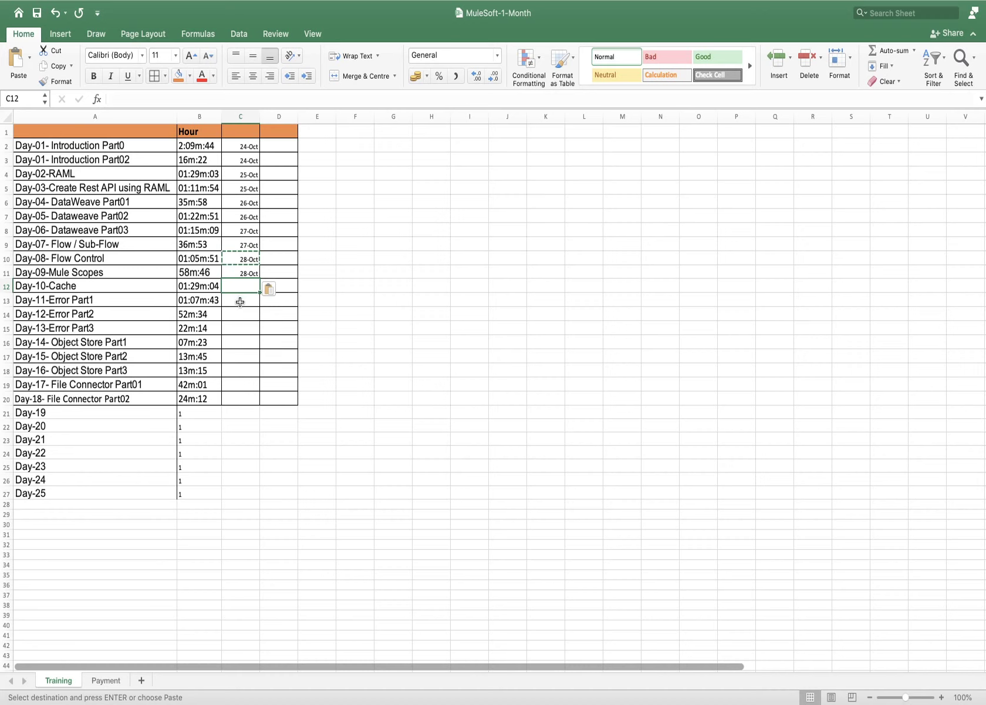
pyautogui.doubleClick(247, 285)
pyautogui.write('2')
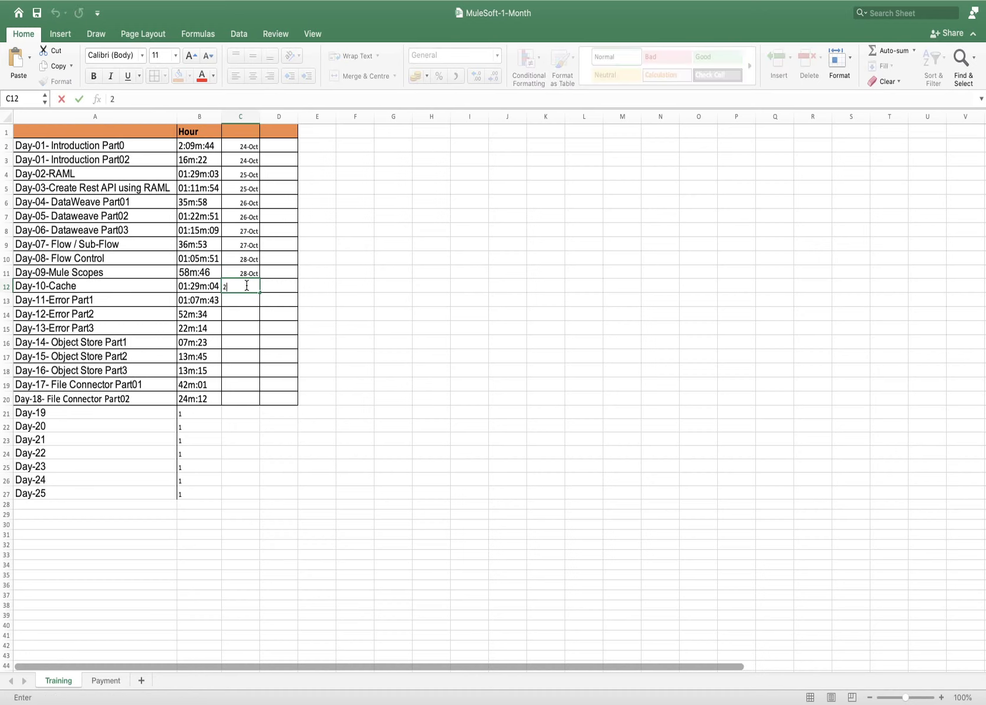
pyautogui.write('9-Oct')
pyautogui.click(266, 295)
pyautogui.click(248, 285)
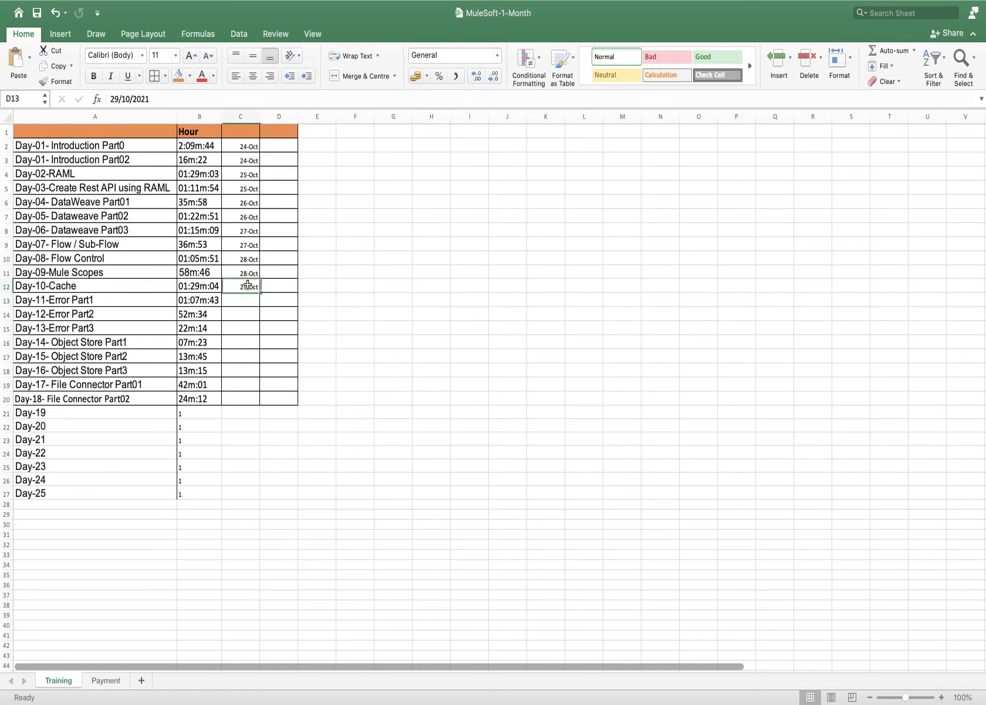
pyautogui.press('super+c')
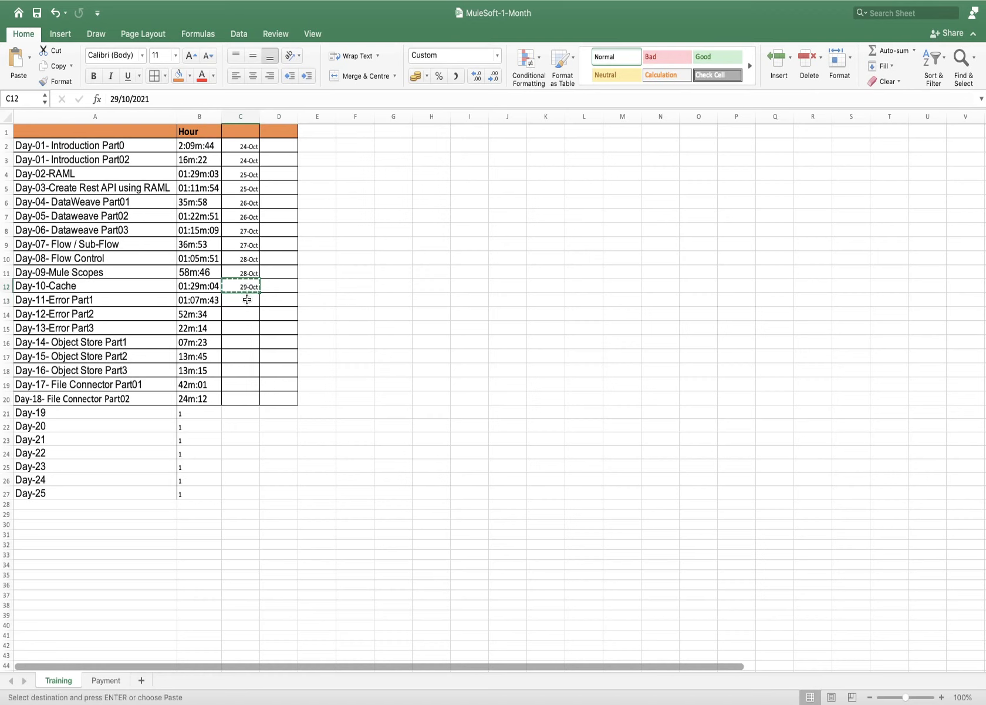
pyautogui.click(247, 299)
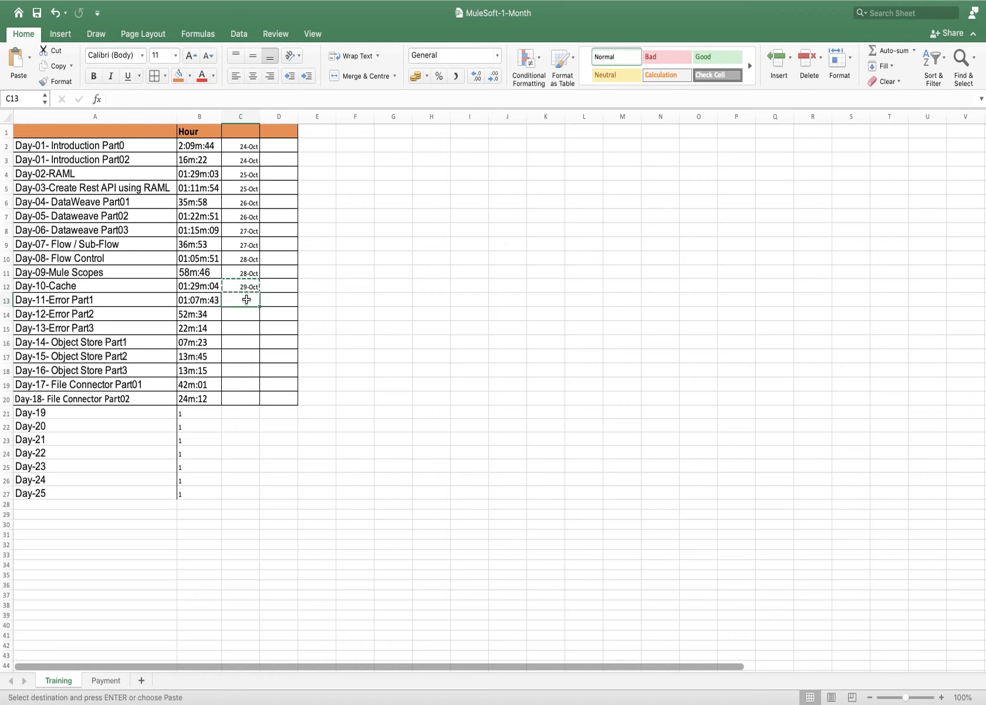
pyautogui.press('super+v')
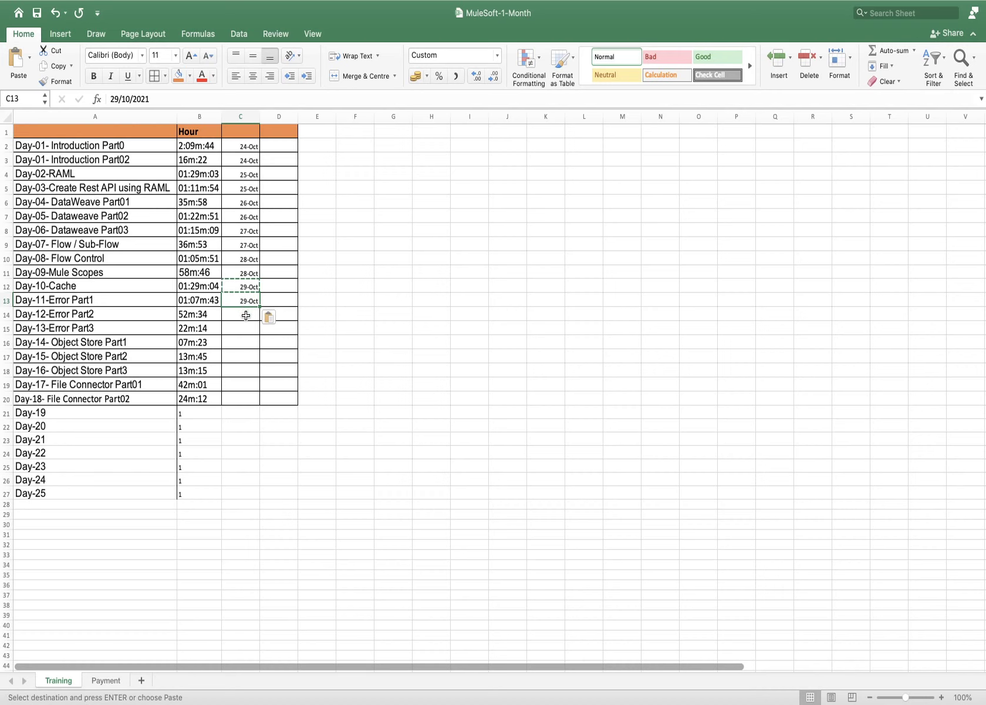
# Enter 30-Oct as the date for Day-12-Error Part2 in cell C14.
pyautogui.click(246, 316)
pyautogui.write('30')
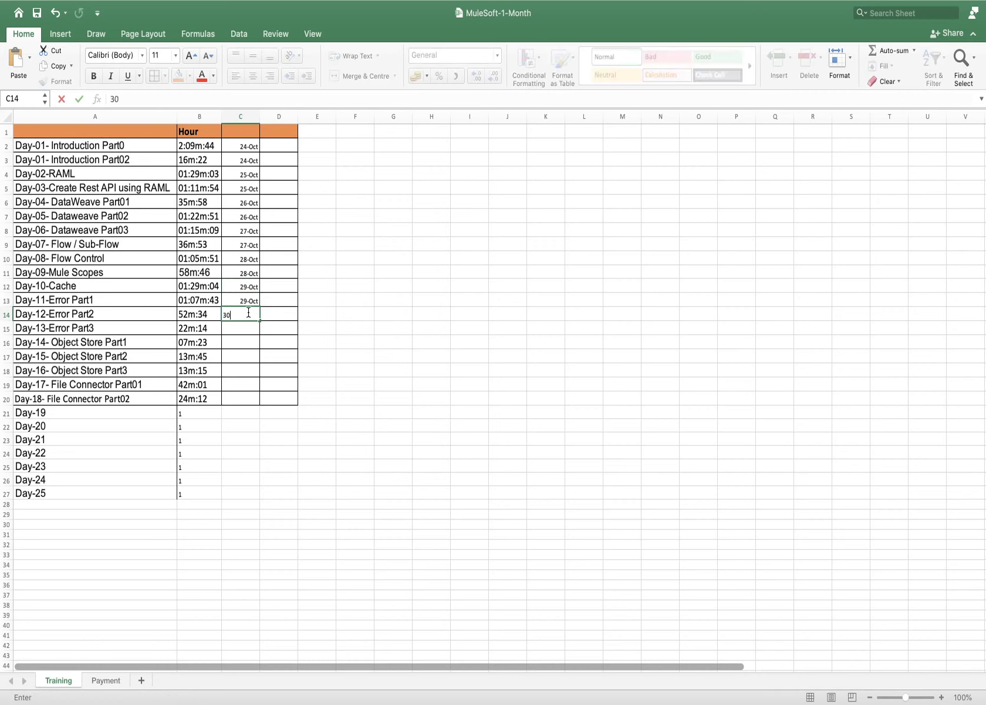
pyautogui.write('-Oct')
pyautogui.click(294, 313)
# Copy the 30-Oct date from C14 into C13:C15, covering Day-11-Error Part1 through Day-13-Error Part3.
pyautogui.click(253, 313)
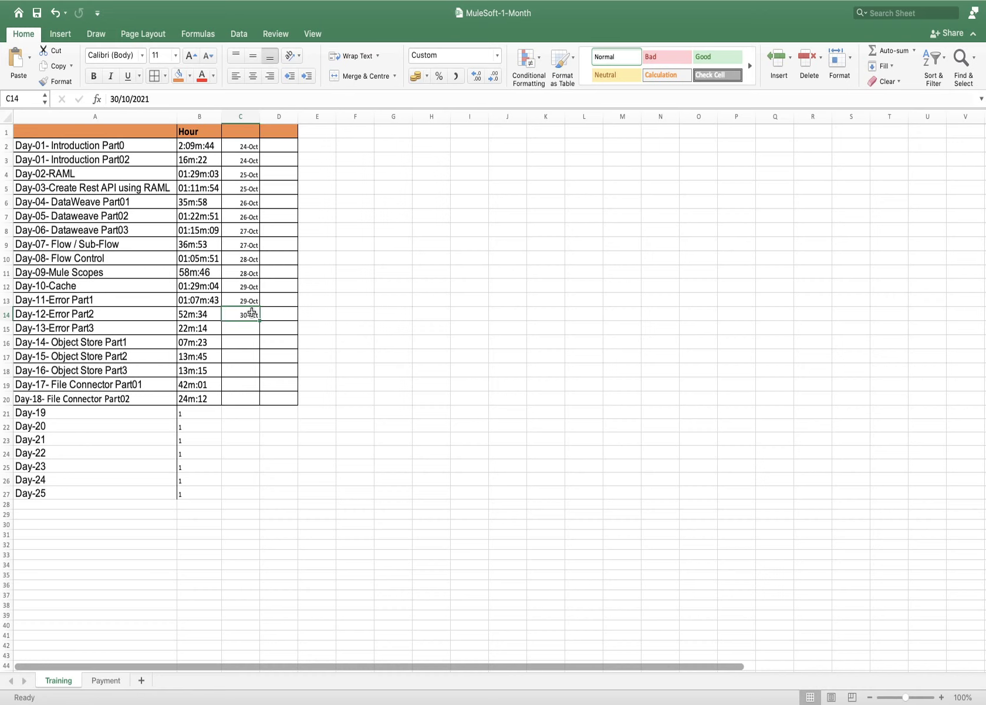
pyautogui.press('super+c')
pyautogui.moveTo(253, 326); pyautogui.dragTo(252, 366)
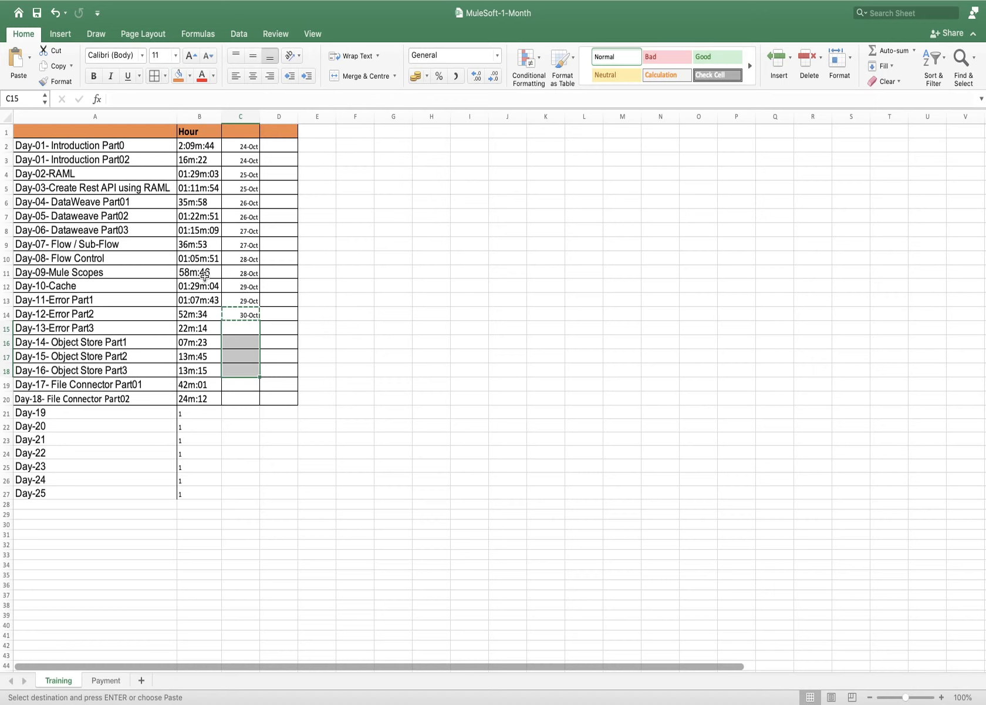
pyautogui.moveTo(251, 286); pyautogui.dragTo(250, 296)
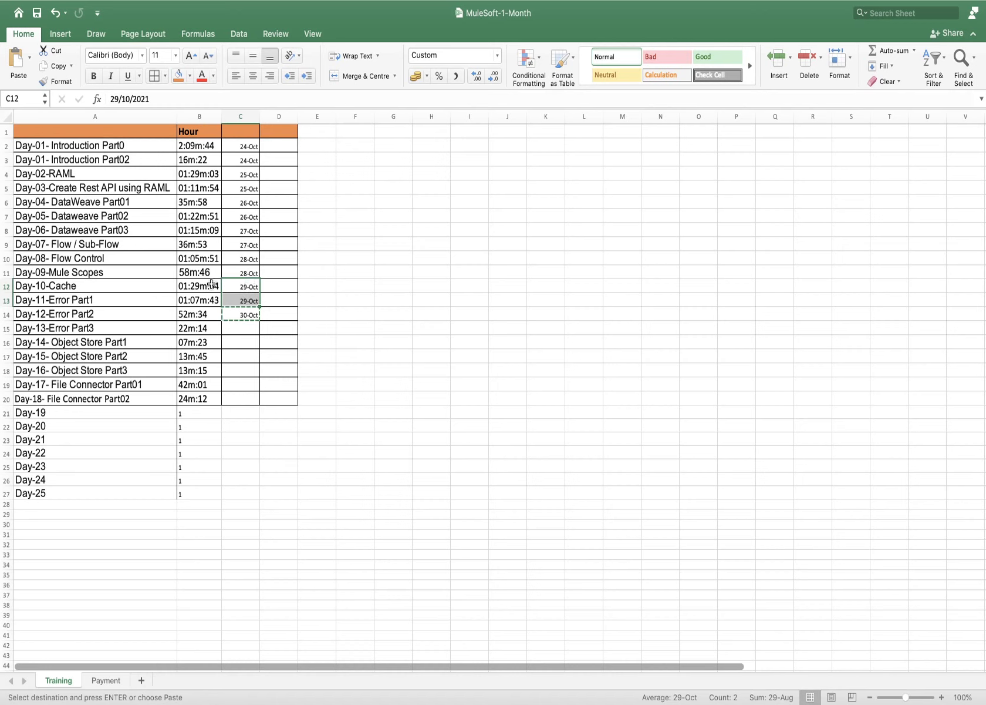
pyautogui.click(241, 301)
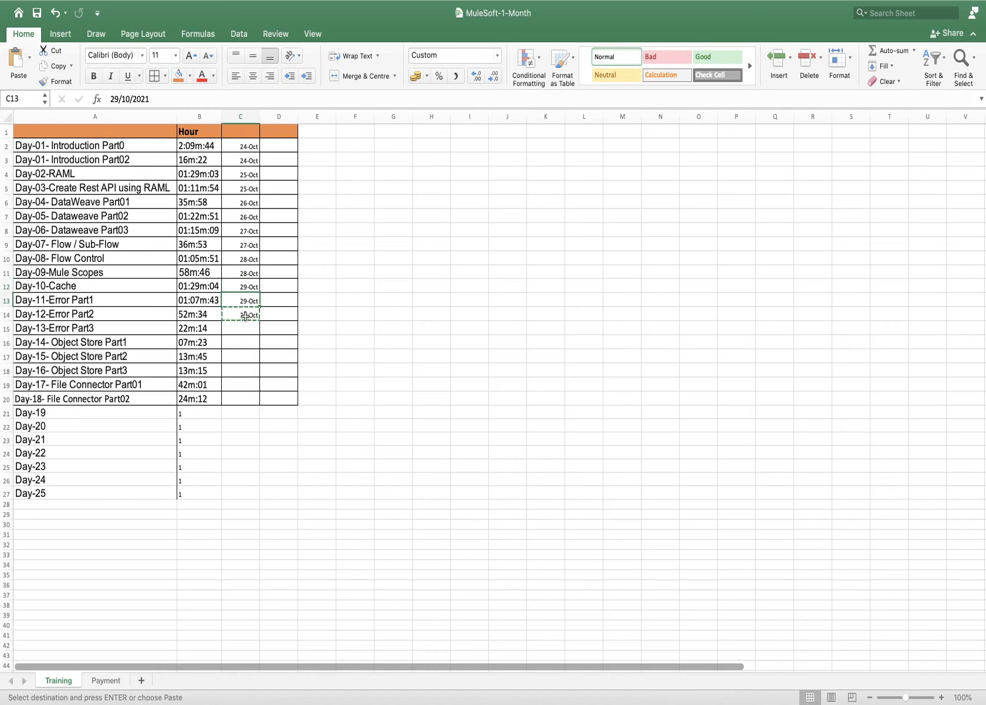
pyautogui.click(245, 316)
pyautogui.moveTo(245, 300); pyautogui.dragTo(247, 329)
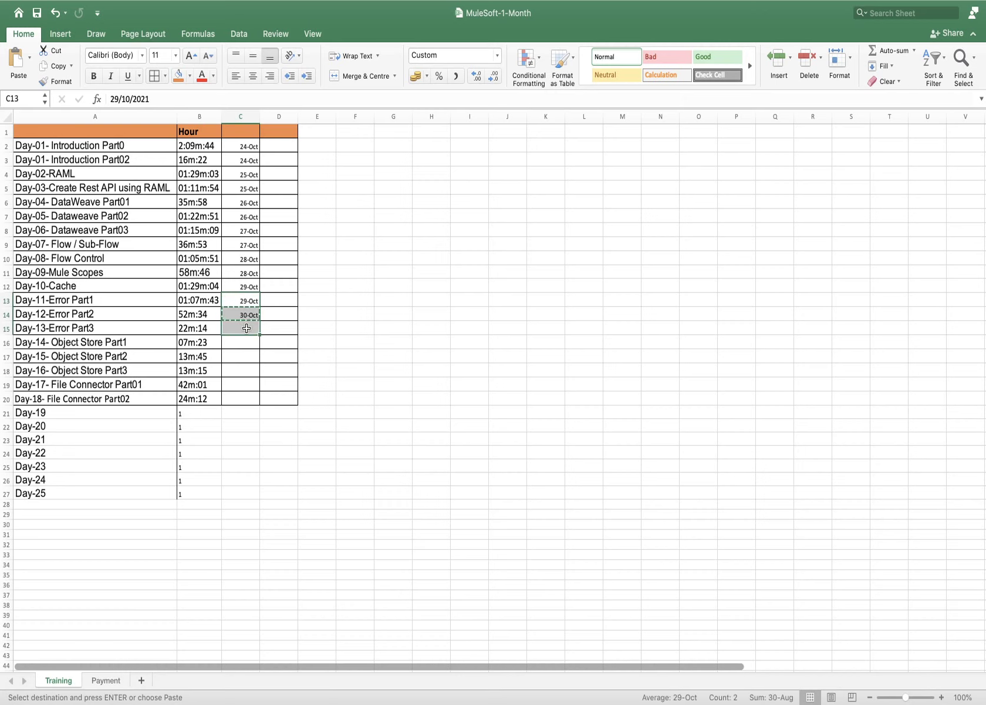
pyautogui.write('30-Oct 30-Oct 30-Oct')
pyautogui.click(284, 320)
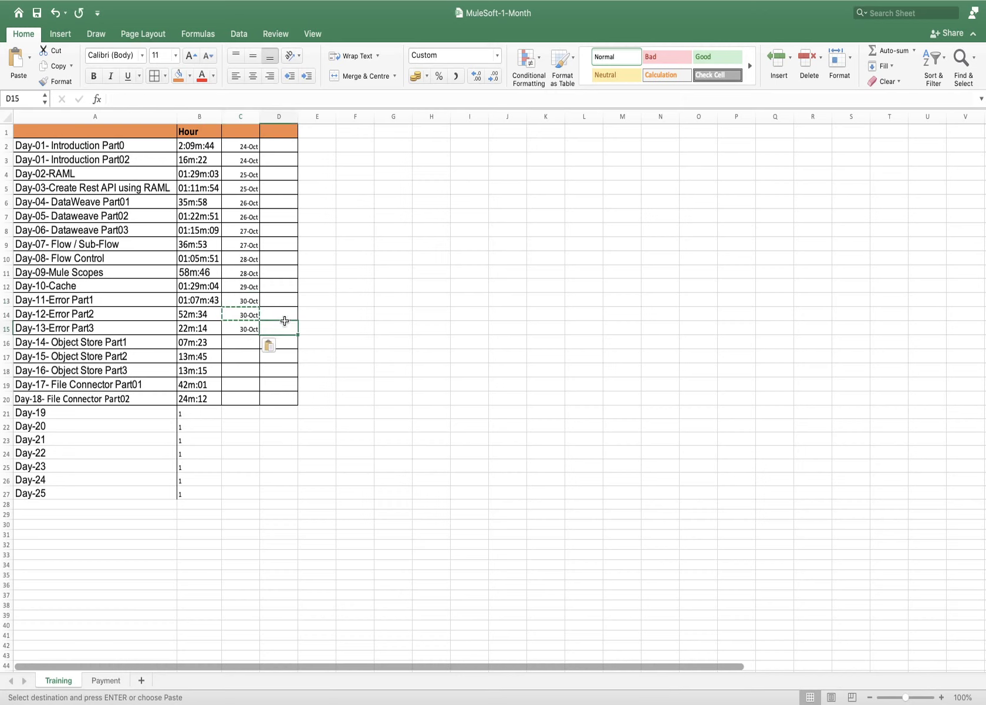
# Clear the date in C15 for Day-13-Error Part3 and enter 1-Nov there instead.
pyautogui.click(246, 346)
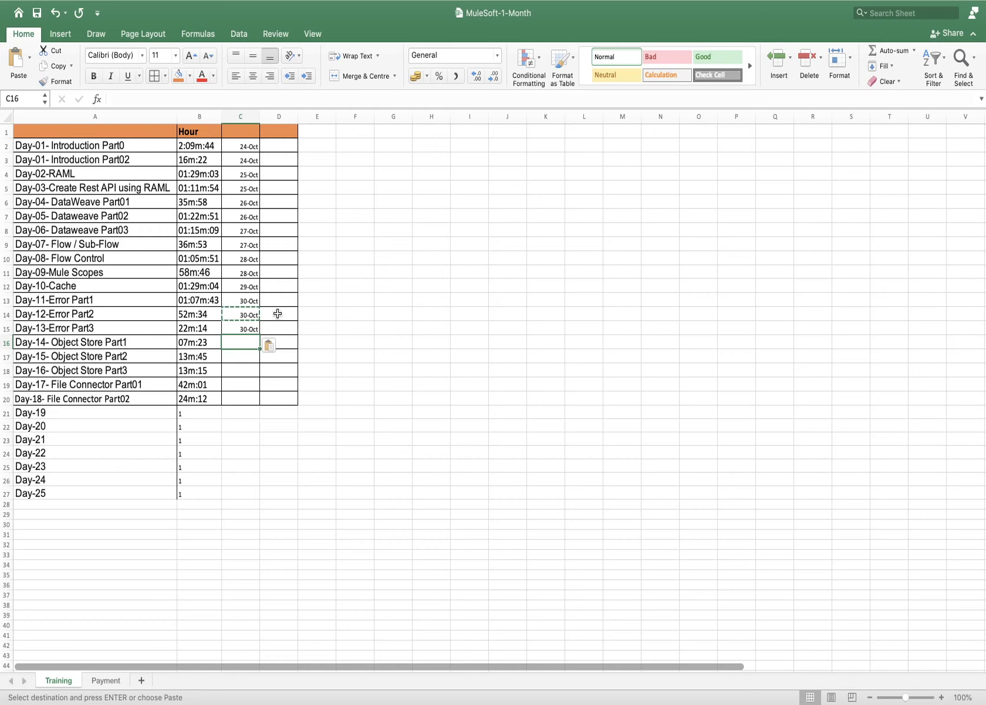
pyautogui.click(208, 298)
pyautogui.moveTo(207, 299); pyautogui.dragTo(205, 328)
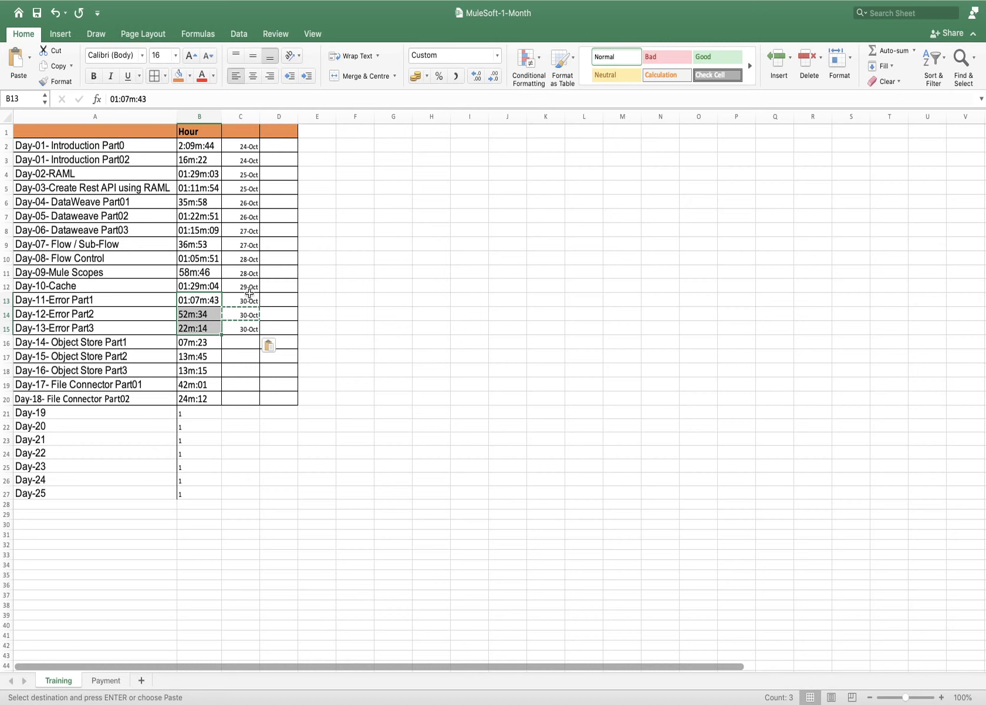
pyautogui.click(248, 326)
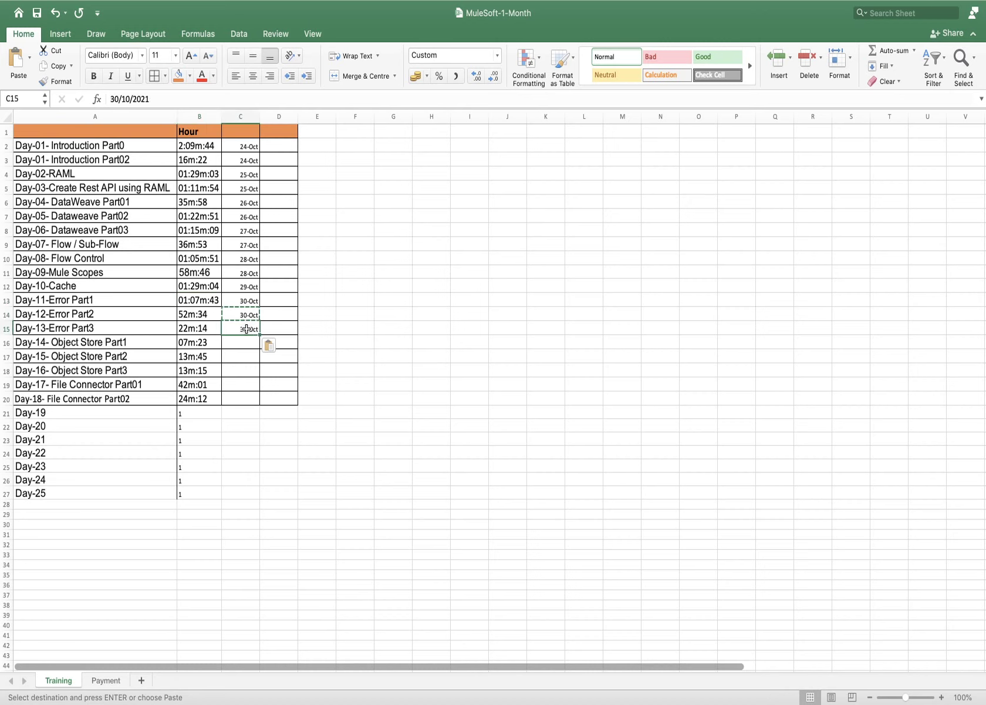
pyautogui.press('Delete')
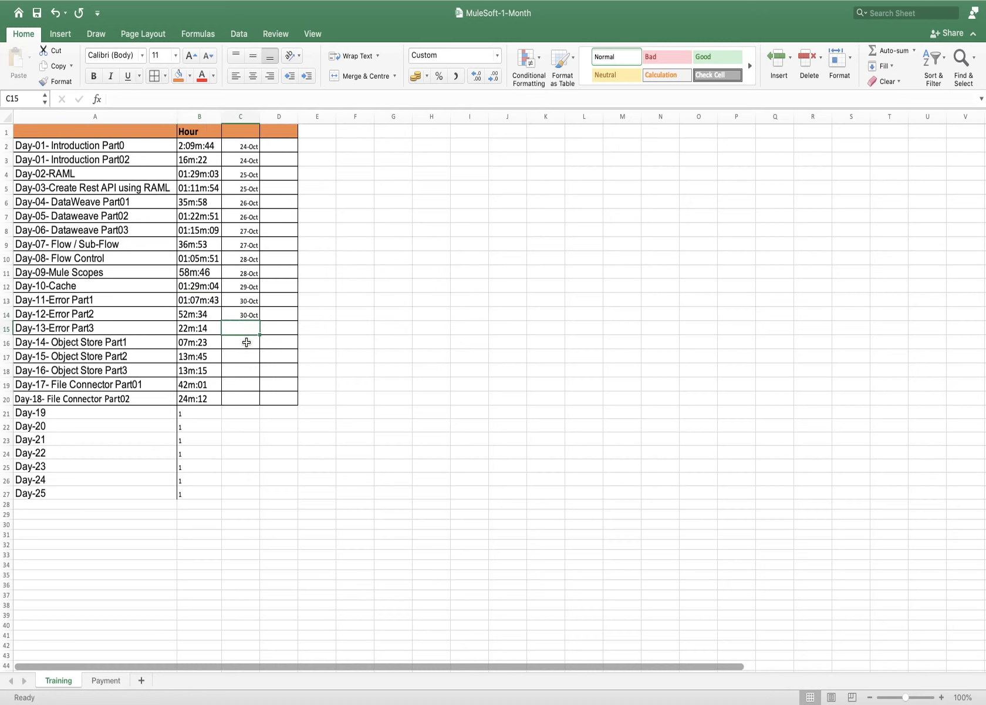
pyautogui.moveTo(248, 327); pyautogui.dragTo(249, 399)
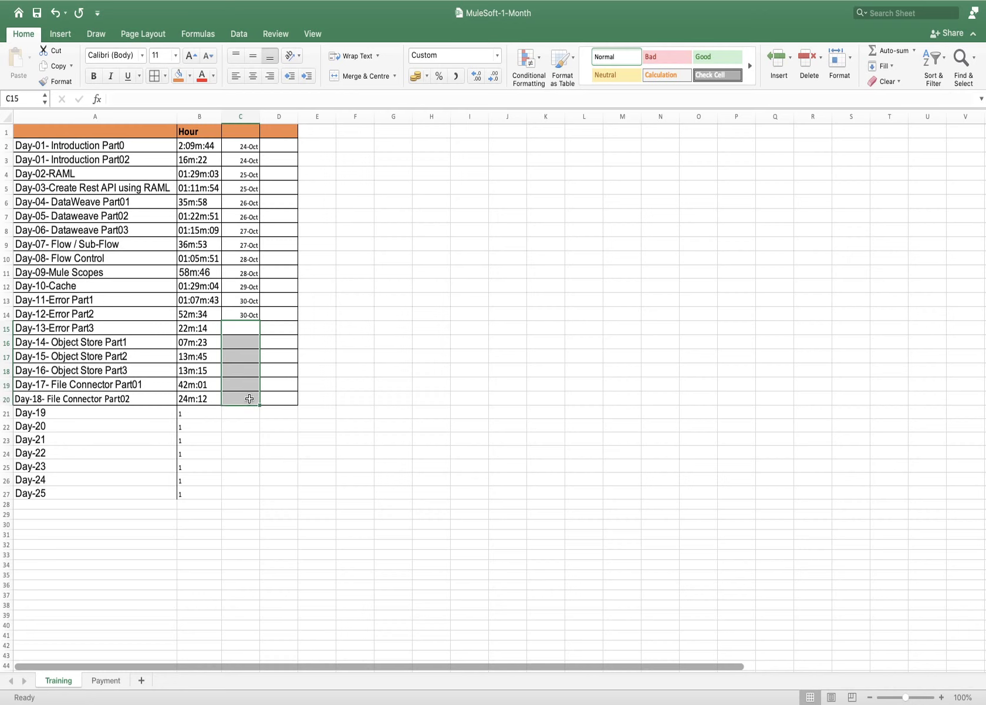
pyautogui.click(250, 331)
pyautogui.write('1')
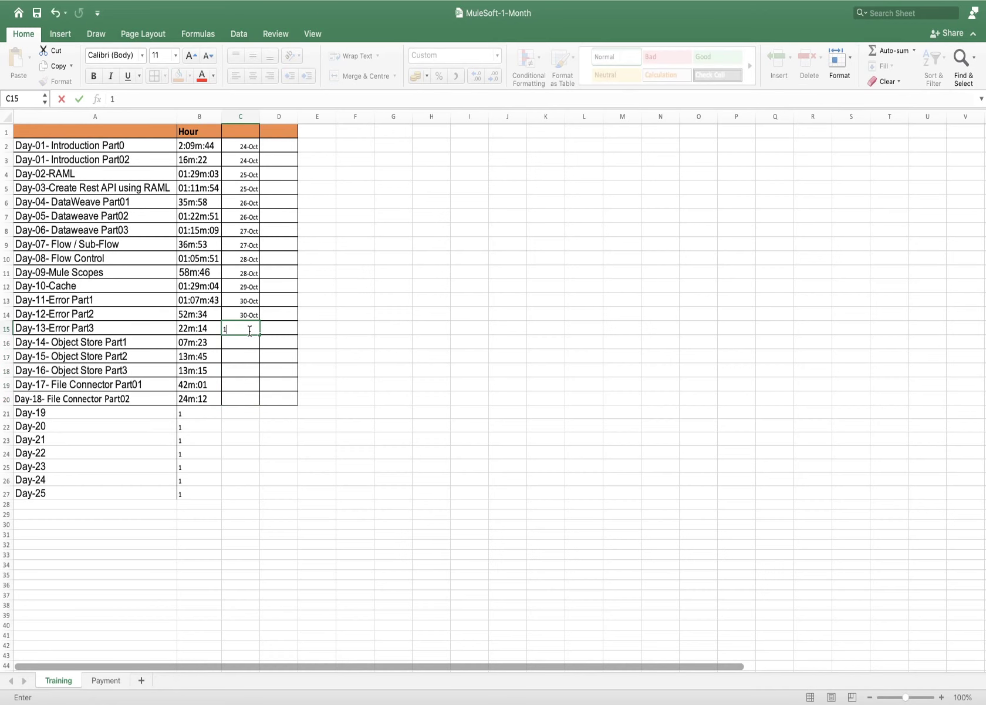
pyautogui.write('-Nov')
pyautogui.press('Return')
# Copy the 01-Nov date from C15 into C16:C20, covering Day-14 Object Store Part1 through Day-18 File Connector Part02.
pyautogui.click(256, 330)
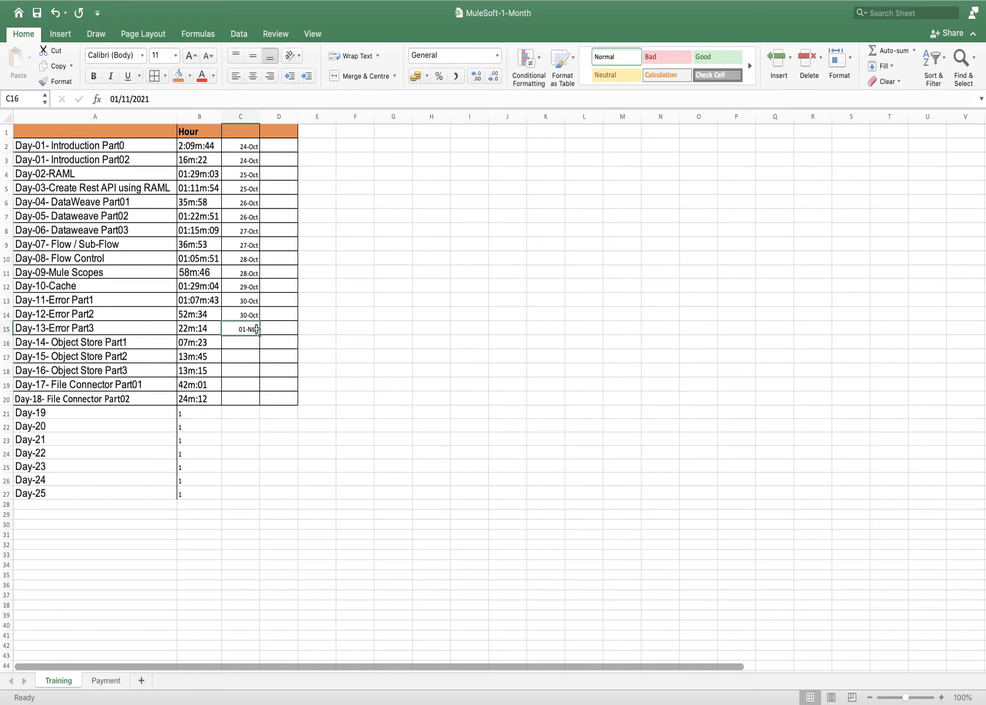
pyautogui.press('super+c')
pyautogui.moveTo(252, 342); pyautogui.dragTo(253, 396)
pyautogui.press('super+v')
pyautogui.click(279, 388)
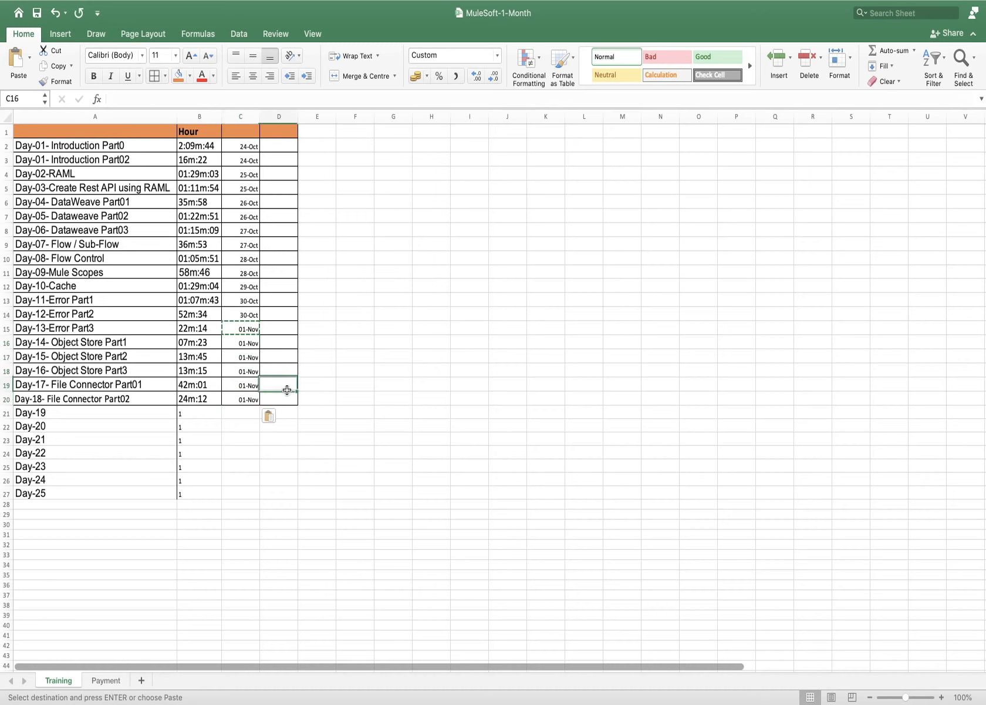
pyautogui.click(345, 344)
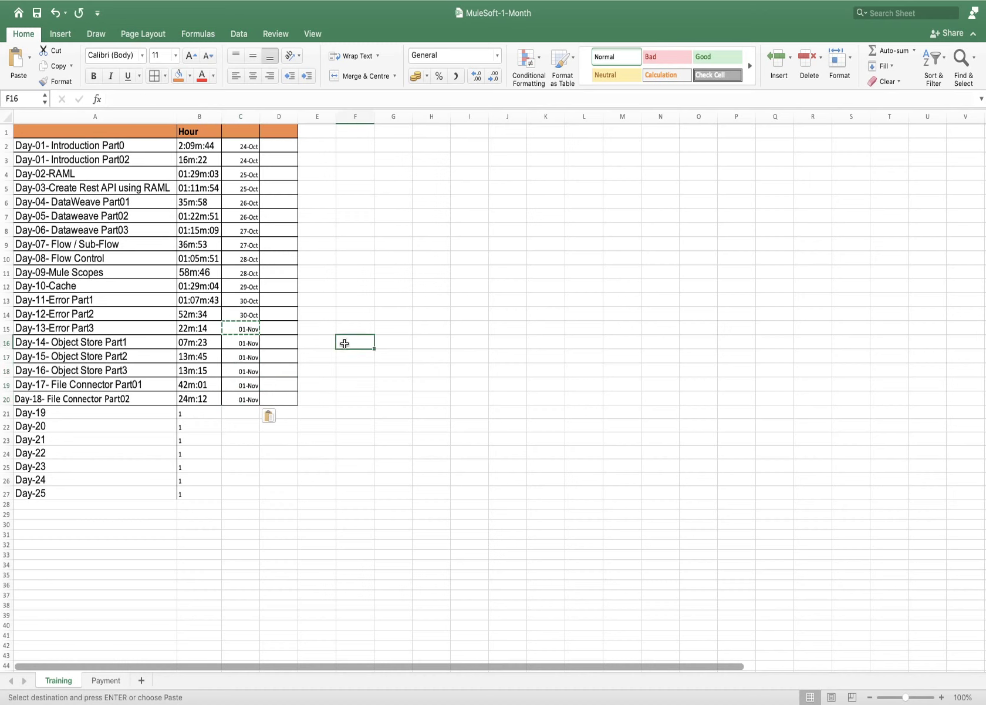
pyautogui.click(317, 328)
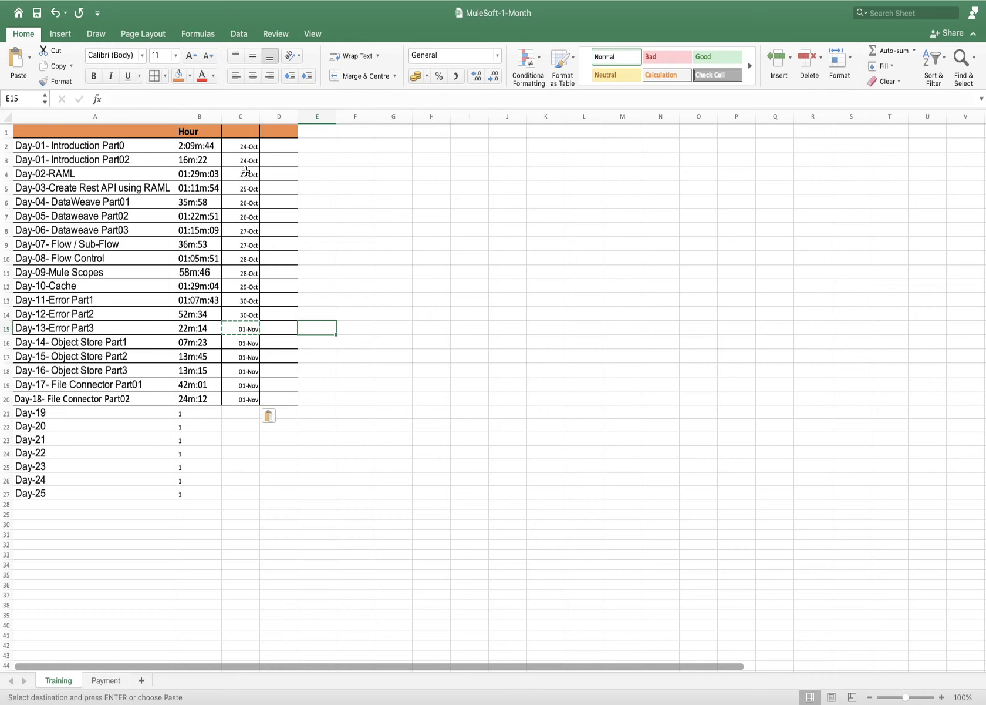
pyautogui.click(241, 412)
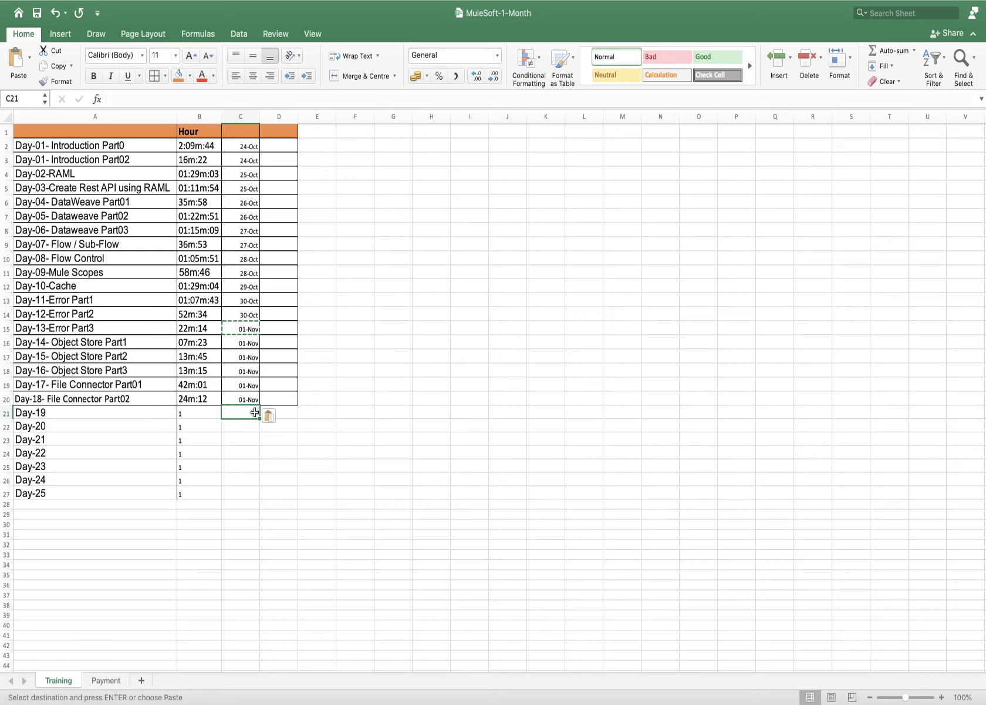
pyautogui.click(289, 395)
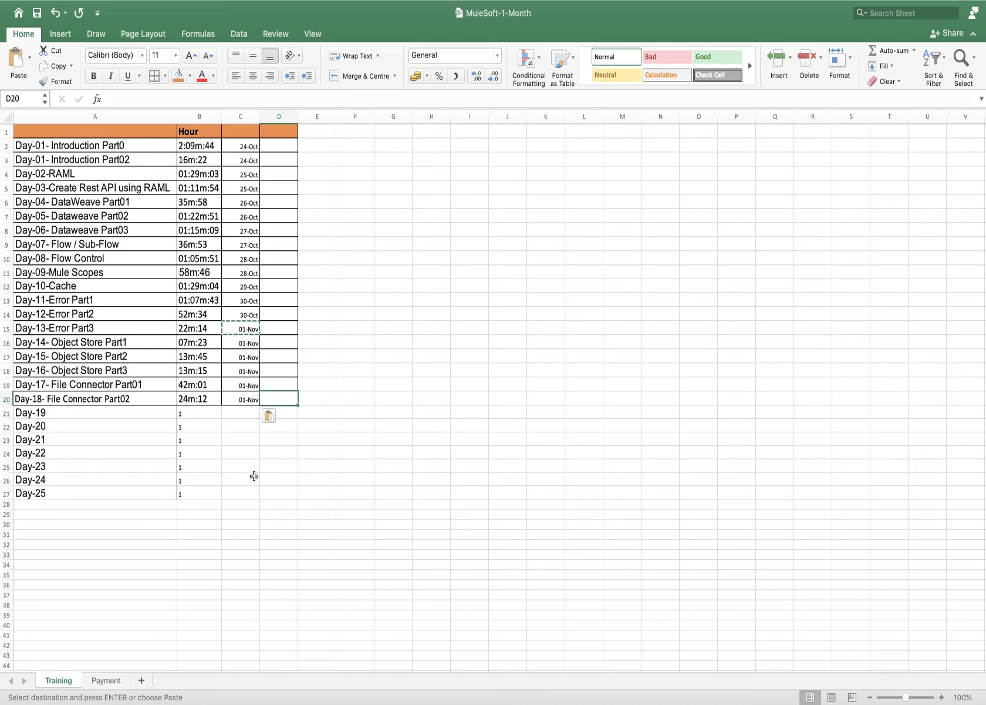
pyautogui.click(250, 411)
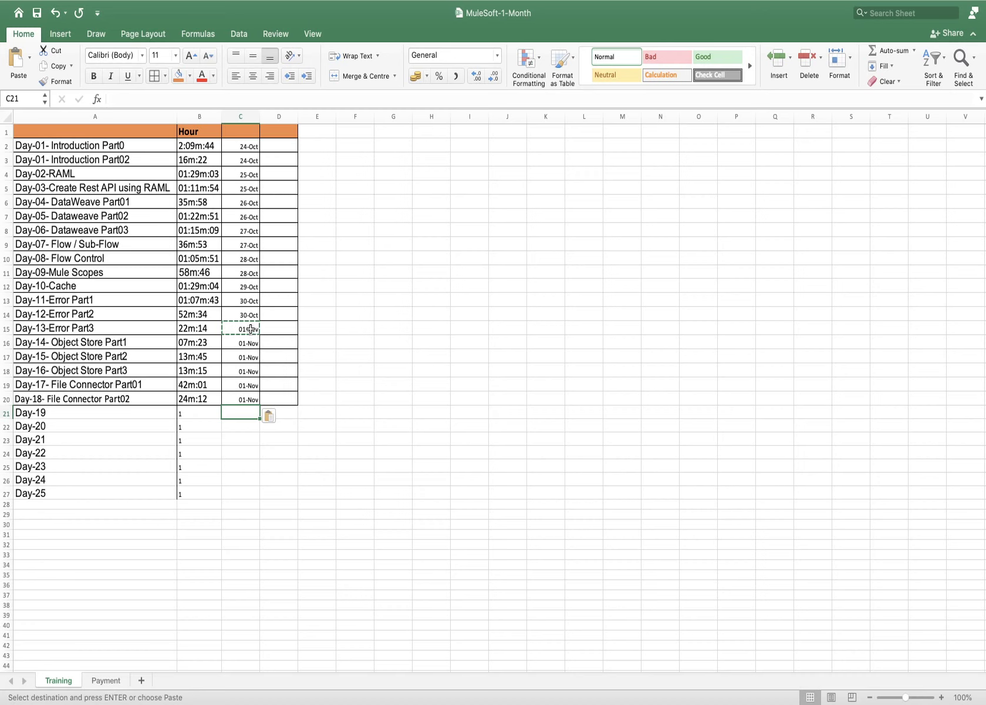
pyautogui.moveTo(251, 329); pyautogui.dragTo(252, 396)
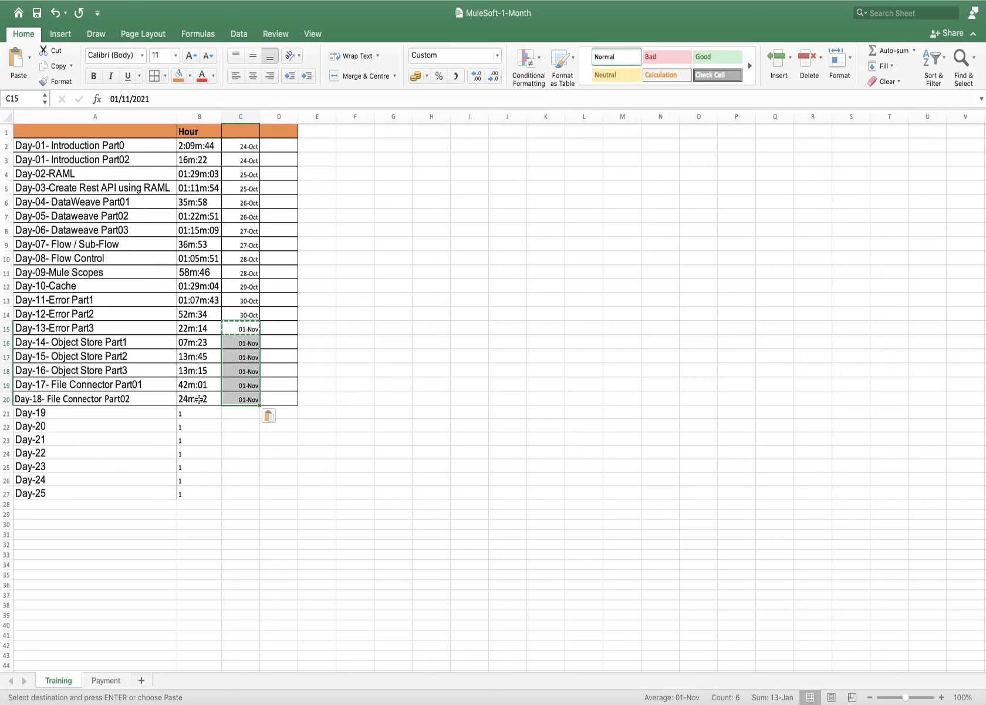
# Enter 02-Nov in C21 for Day-19 and copy the date into C22 for Day-20.
pyautogui.click(235, 416)
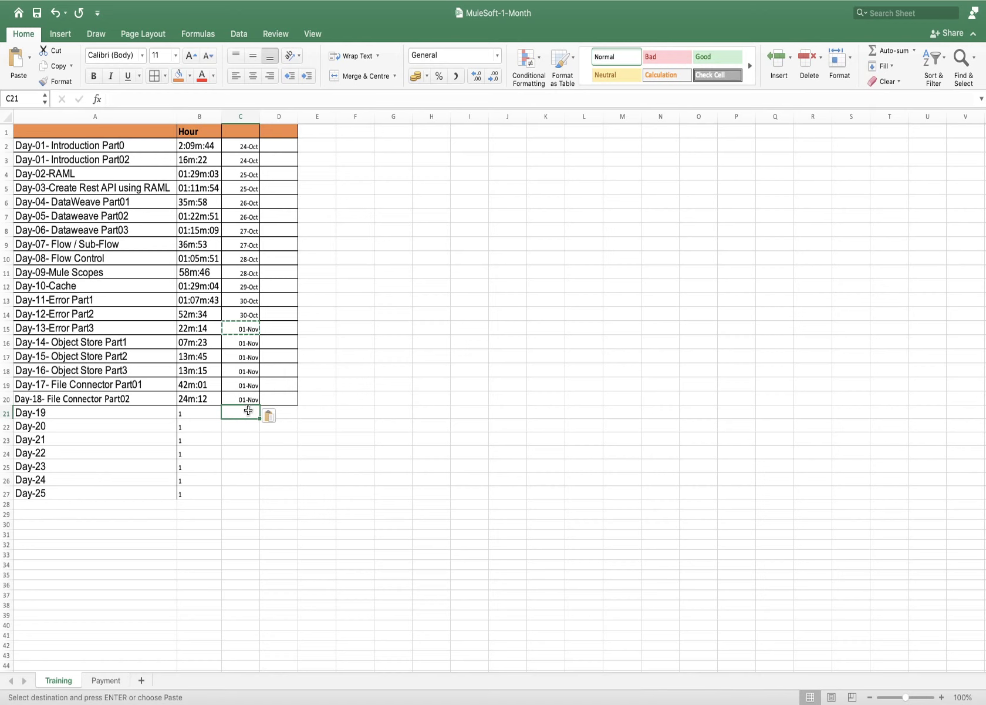
pyautogui.write('02')
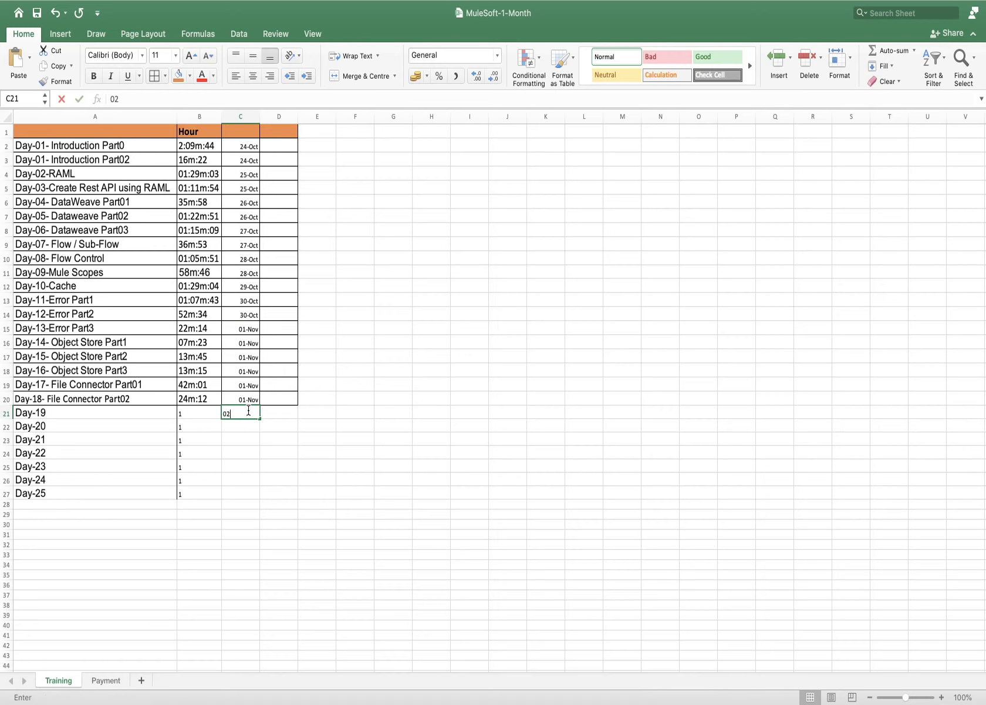
pyautogui.write('-Nov')
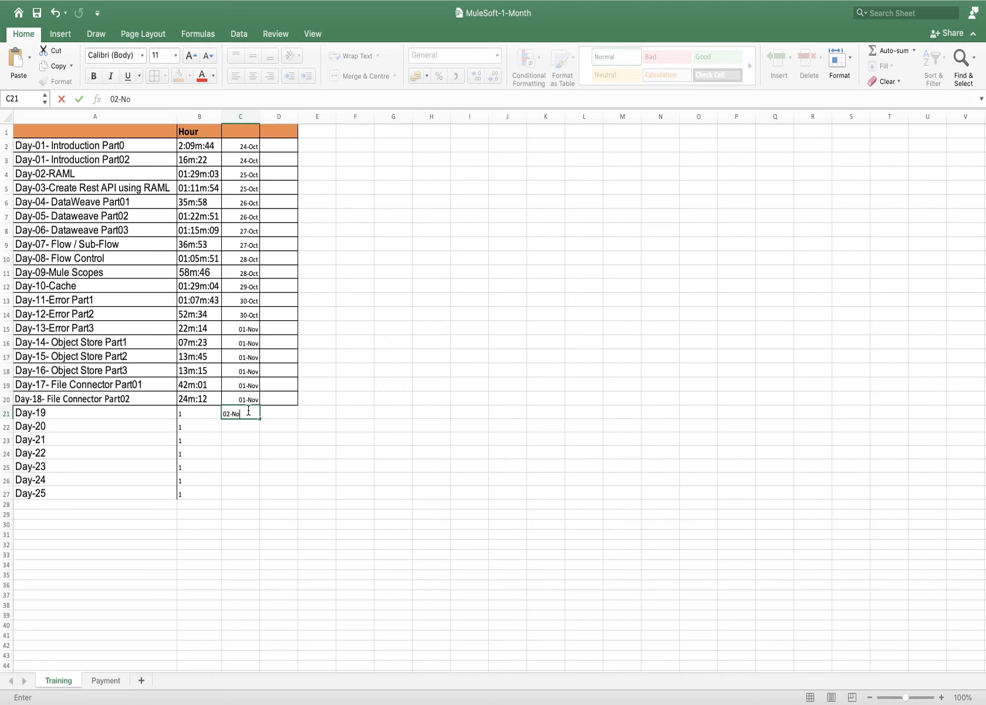
pyautogui.click(256, 437)
pyautogui.click(253, 416)
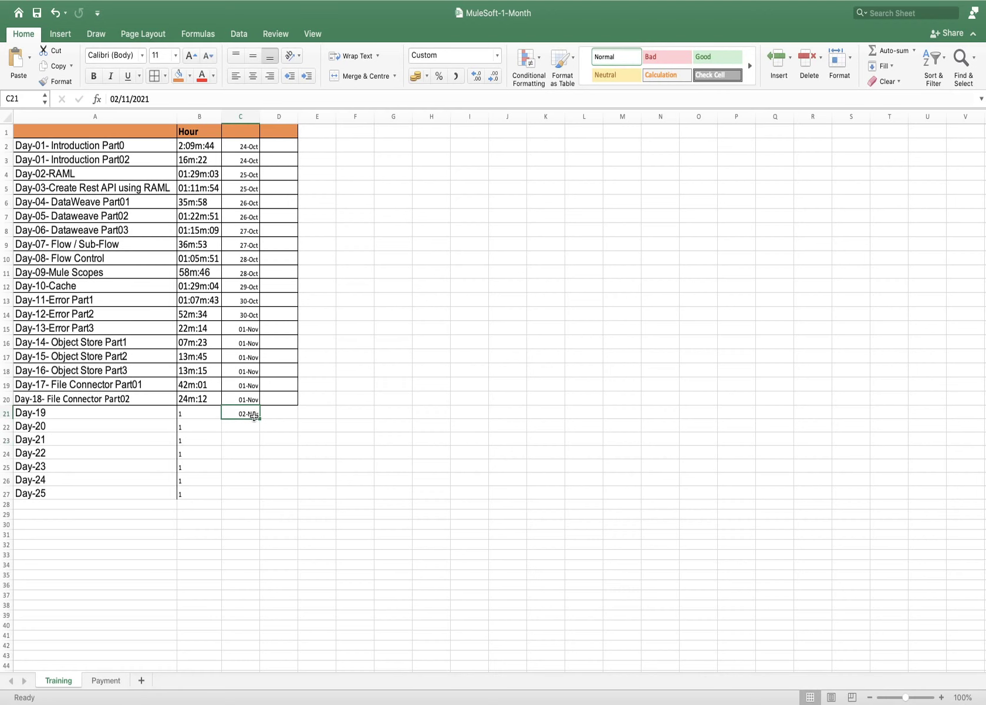
pyautogui.press('super+c')
pyautogui.click(251, 424)
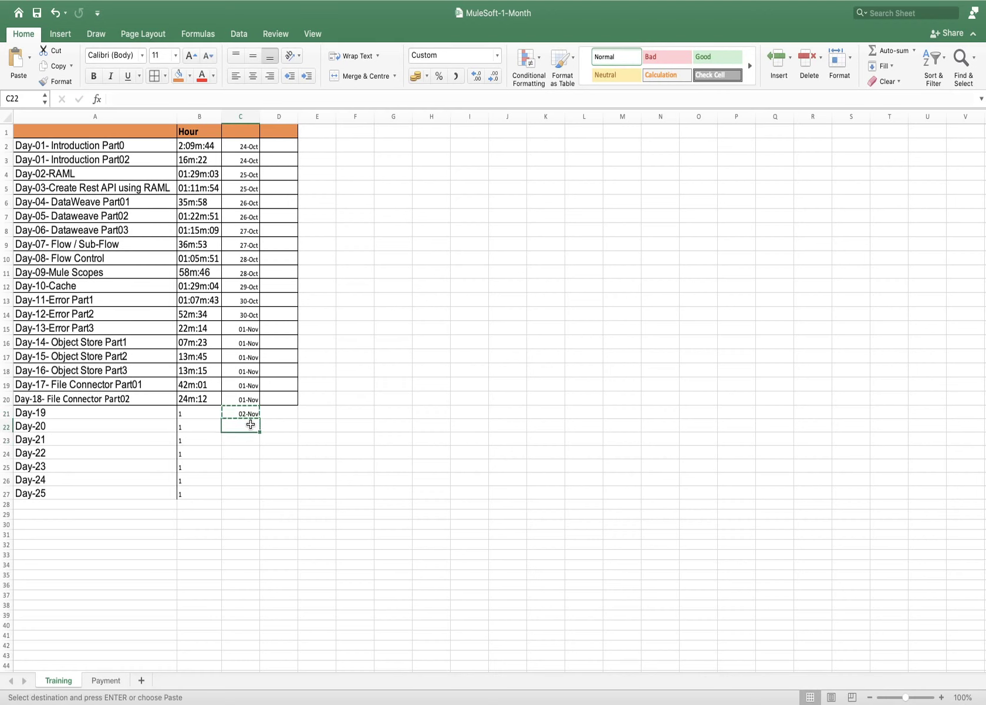
pyautogui.press('super+v')
# Enter 03-Nov as the date for Day-21 in C23 and Day-22 in C24.
pyautogui.click(246, 440)
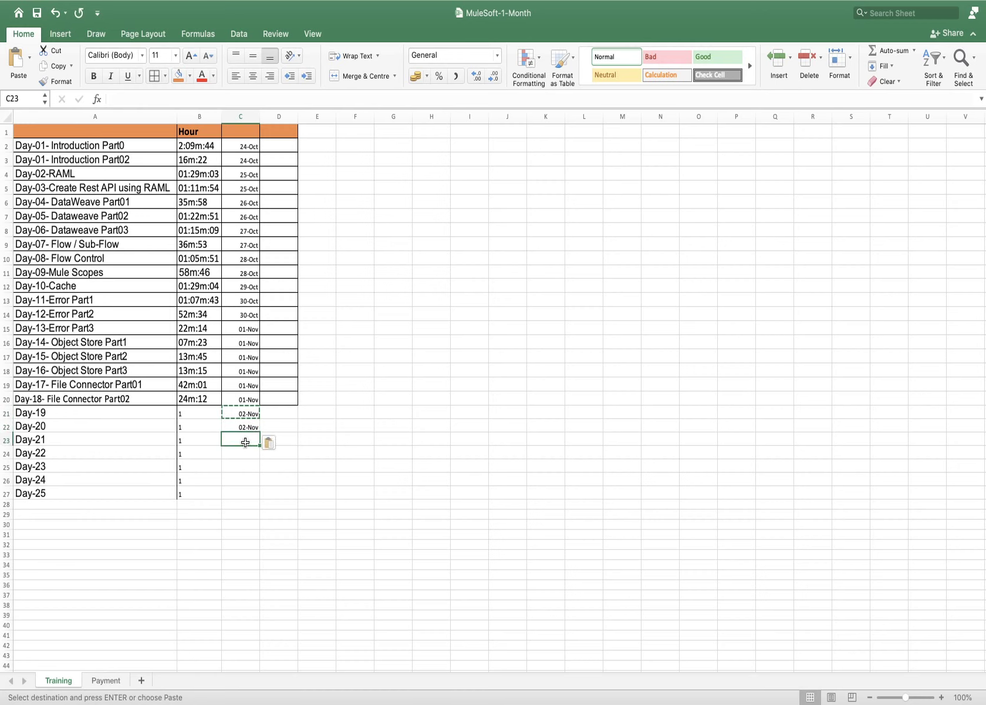
pyautogui.write('0')
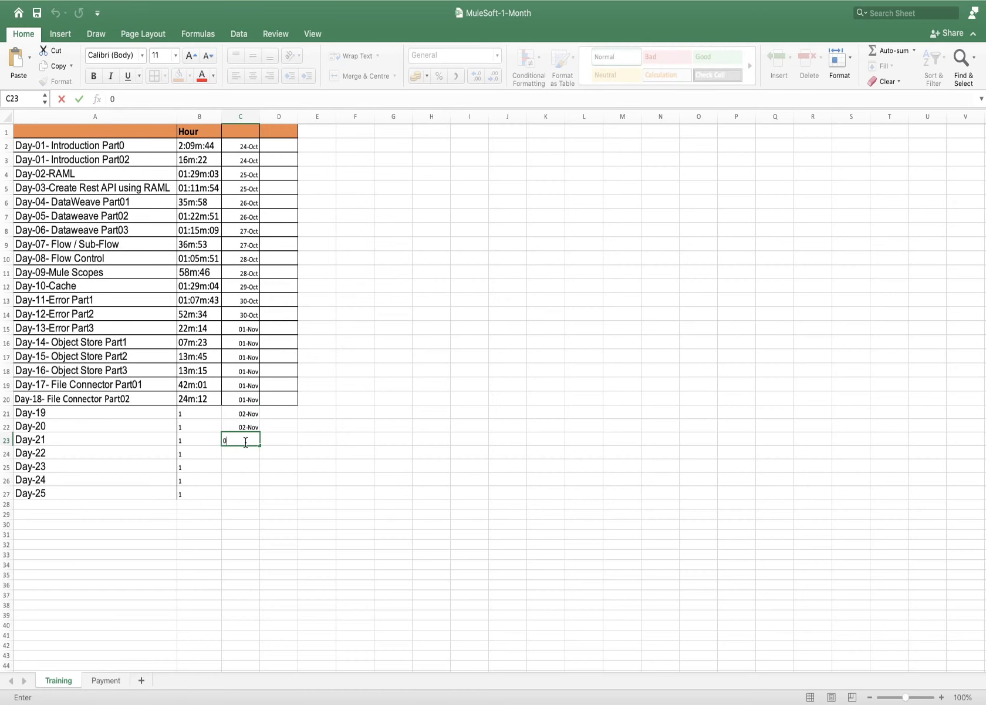
pyautogui.write('3-Nov')
pyautogui.click(247, 453)
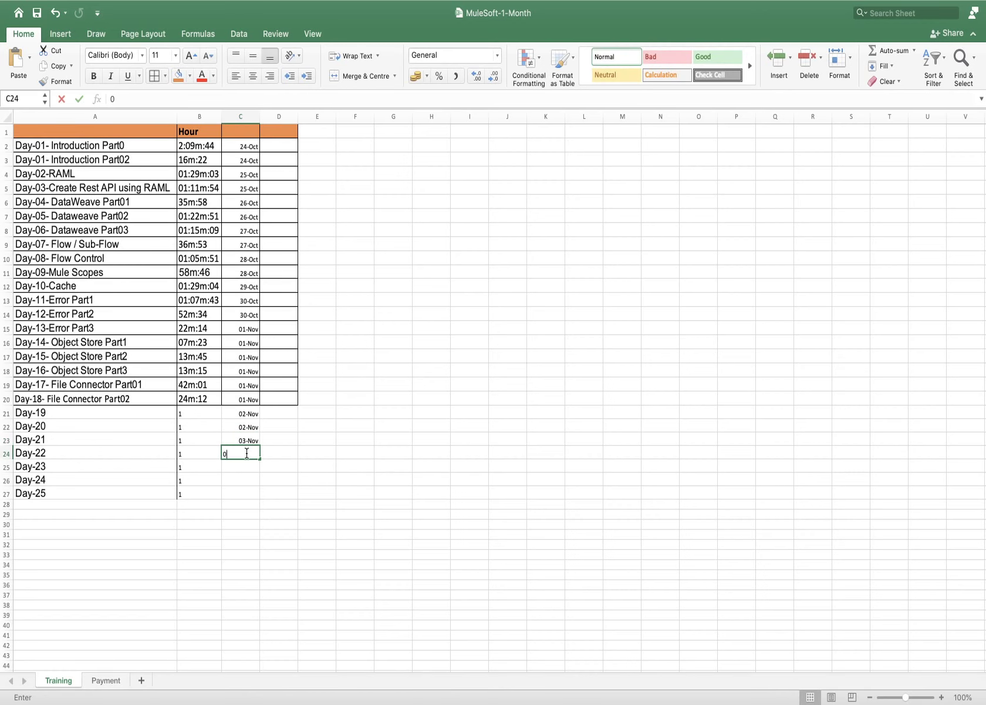
pyautogui.write('03-Nov')
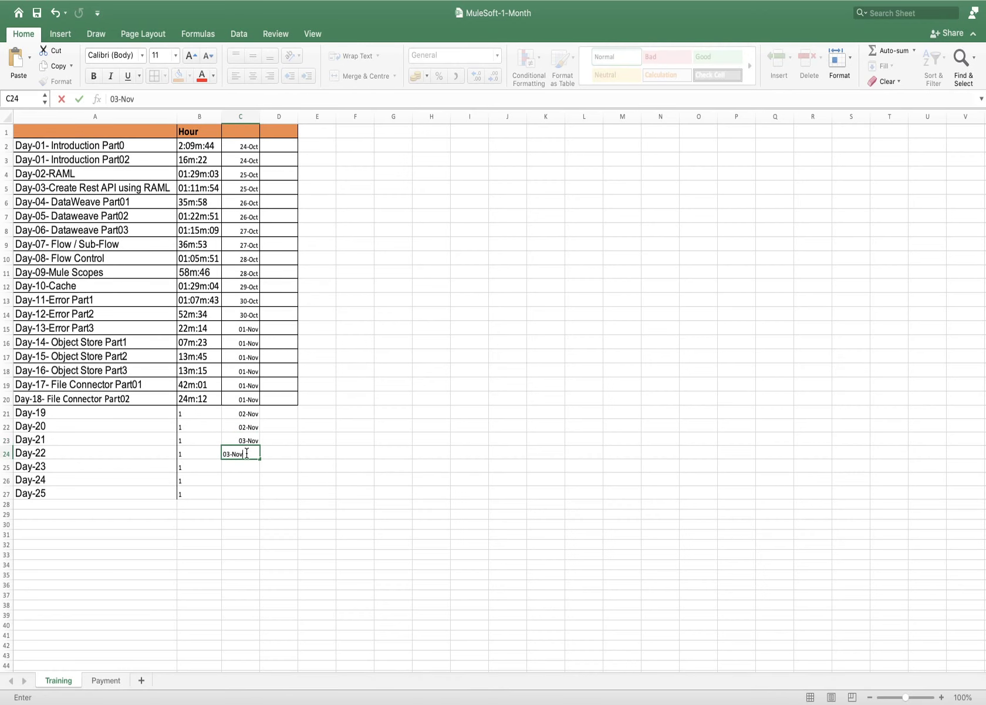
# Enter 04-Nov as the date for Day-23 in C25 and Day-24 in C26.
pyautogui.click(248, 466)
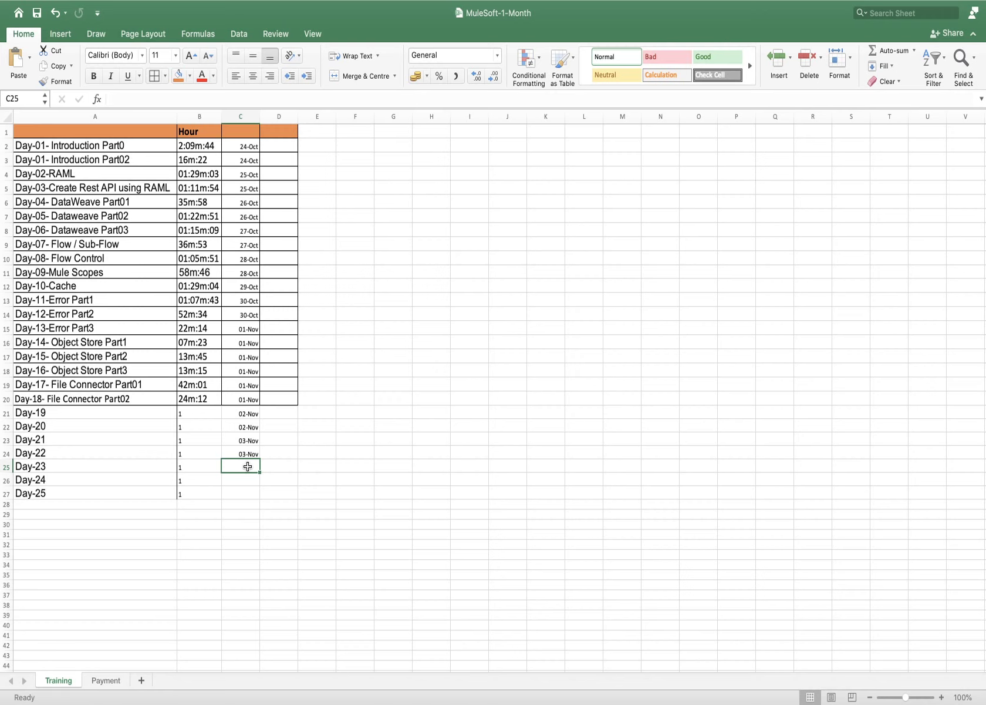
pyautogui.write('0')
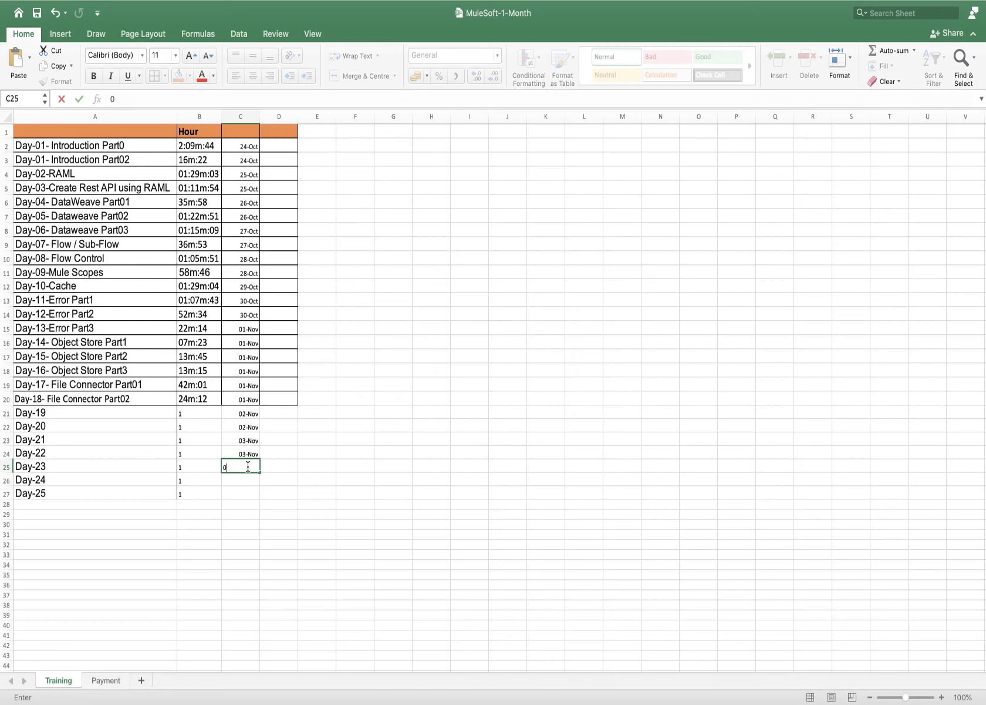
pyautogui.write('4-Nov')
pyautogui.click(251, 477)
pyautogui.write('04-Nov')
# Enter 05-Nov as the date for Day-25 in cell C27.
pyautogui.click(255, 492)
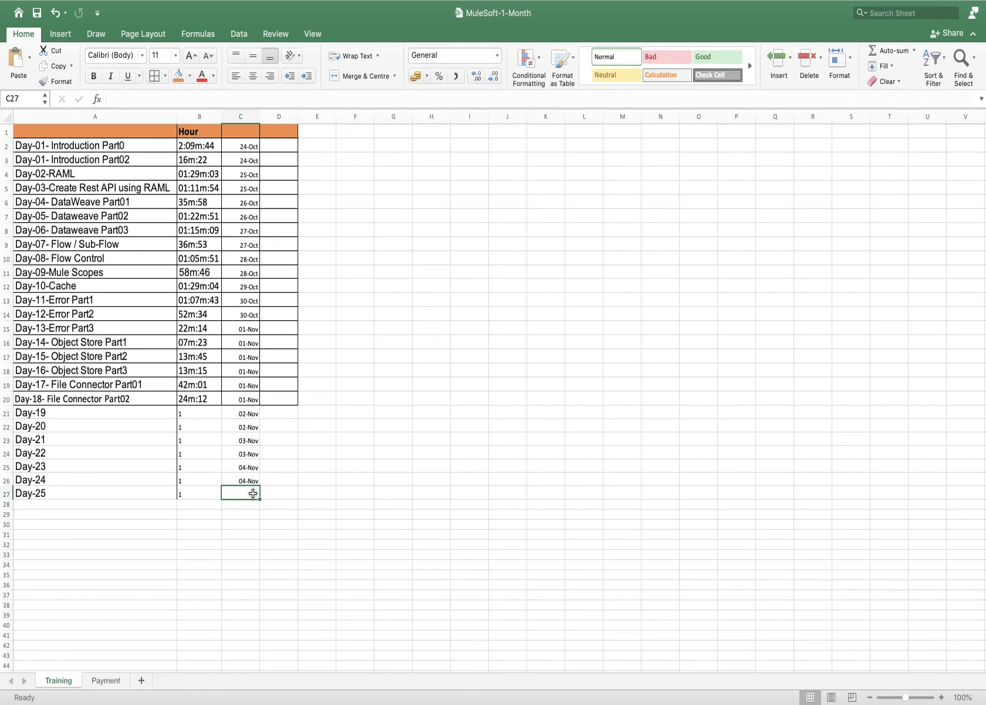
pyautogui.write('05')
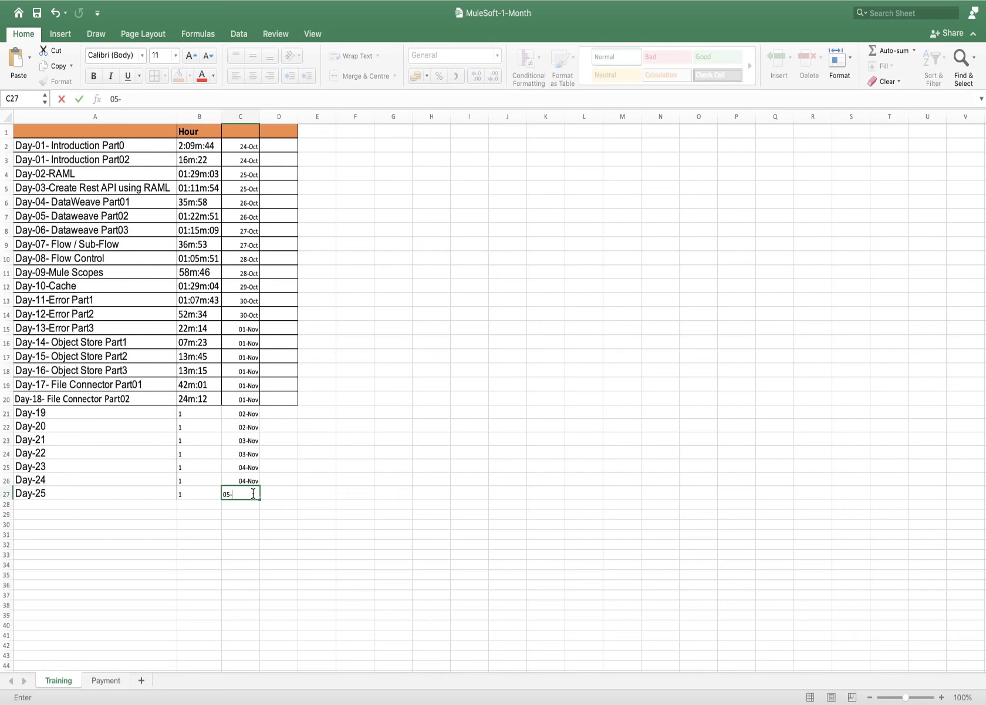
pyautogui.write('-Nov')
# Add Day-26 in A28 below the last training row and enter 1 as its hour value in B28.
pyautogui.click(118, 502)
pyautogui.write('Day')
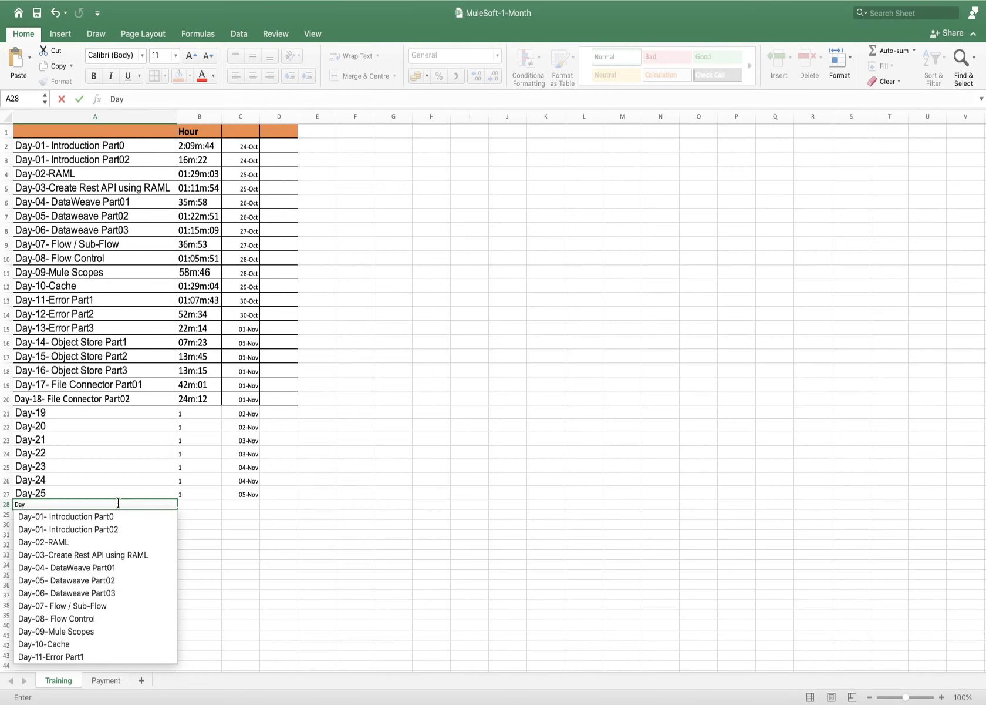
pyautogui.write('-26')
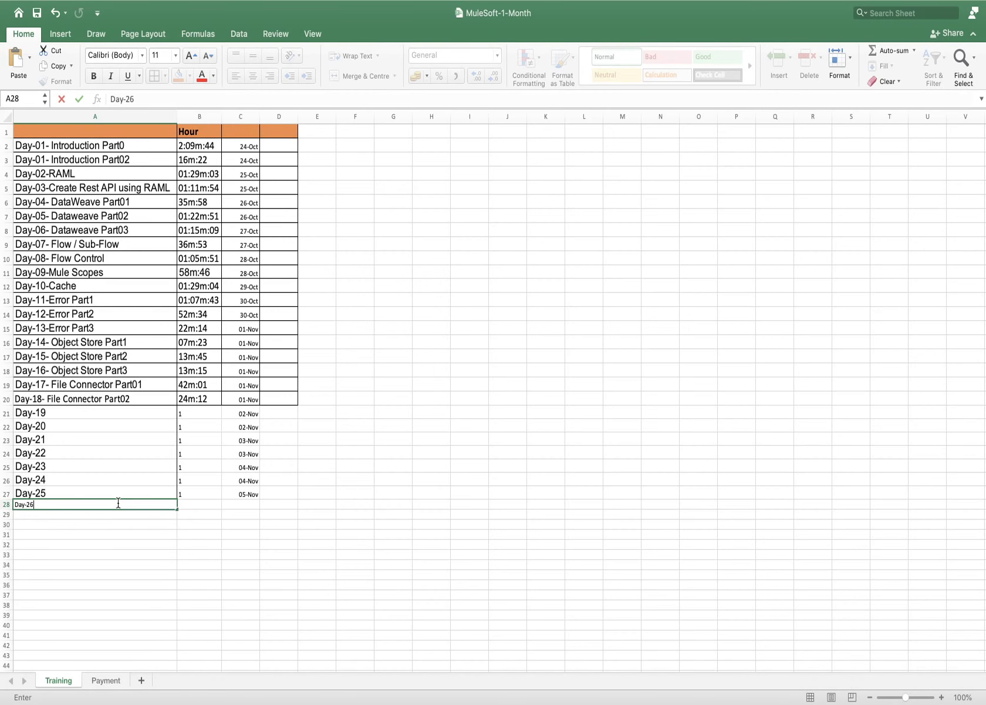
pyautogui.click(203, 503)
pyautogui.write('1')
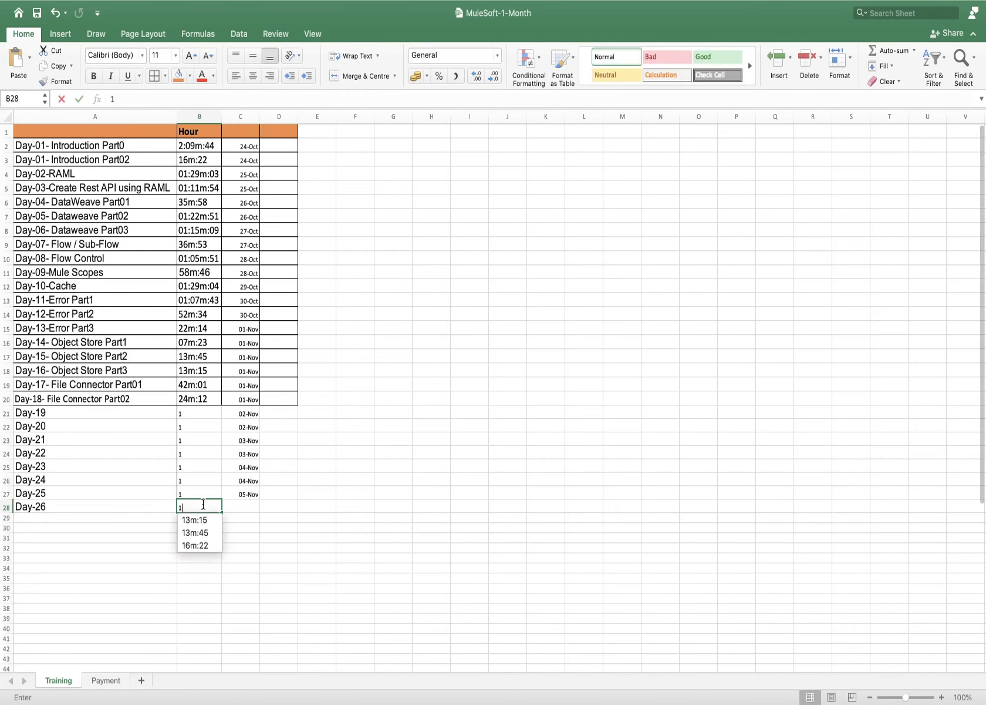
# Enter 05-Nov as the date for Day-26 in cell C28, correcting any typo in the entry.
pyautogui.click(244, 506)
pyautogui.write(')')
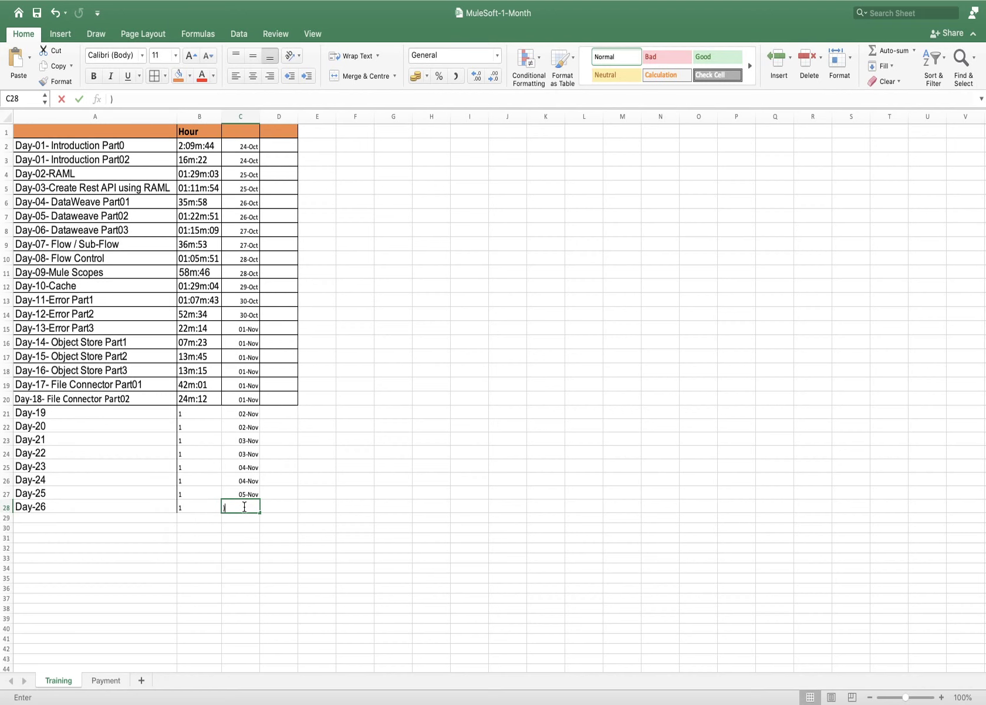
pyautogui.write('5-')
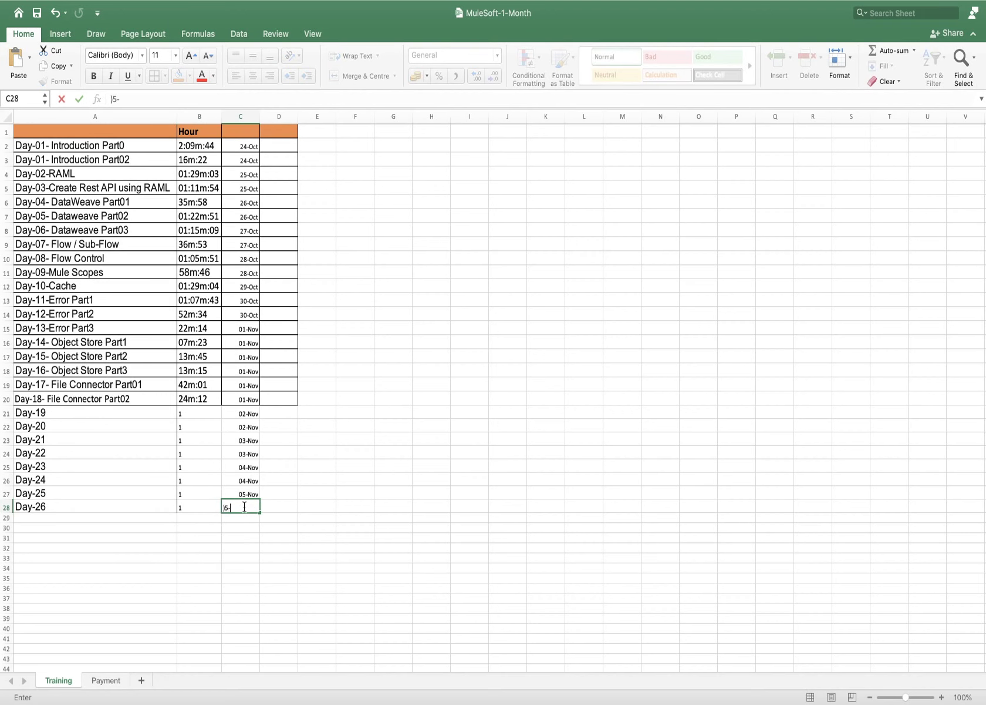
pyautogui.write('Nov')
pyautogui.click(310, 512)
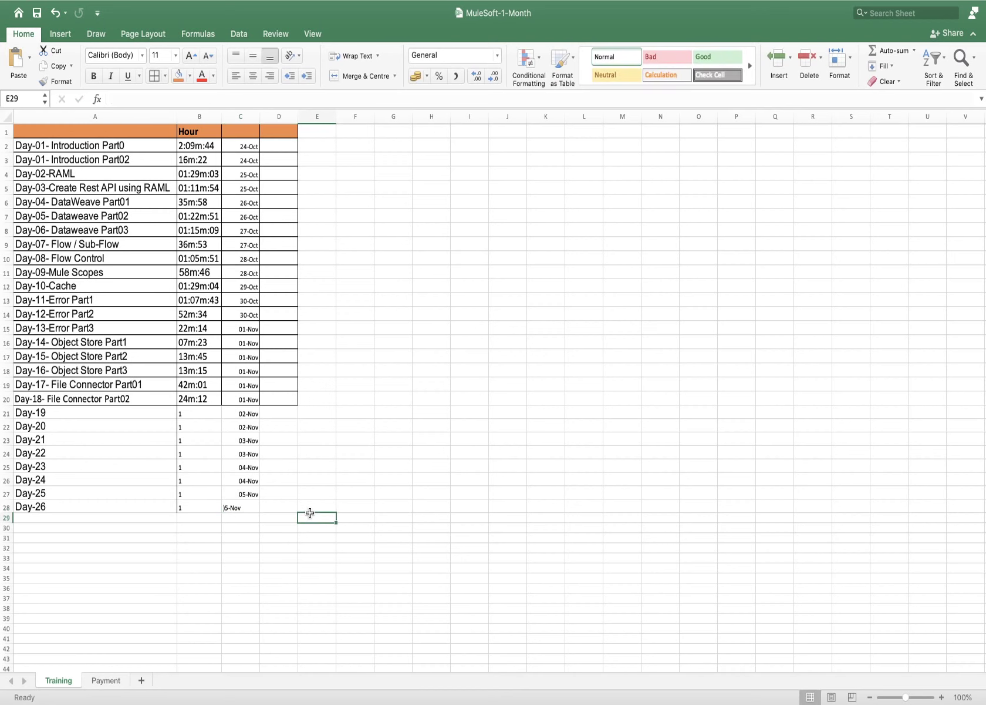
pyautogui.click(225, 508)
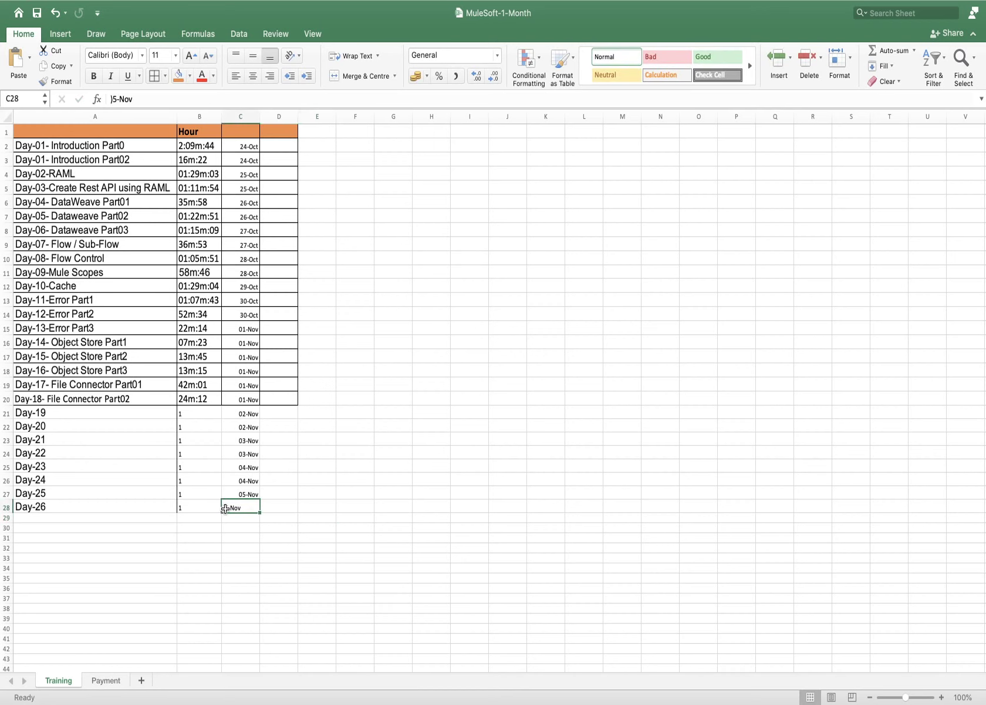
pyautogui.doubleClick(225, 508)
pyautogui.press('BackSpace')
pyautogui.write('0')
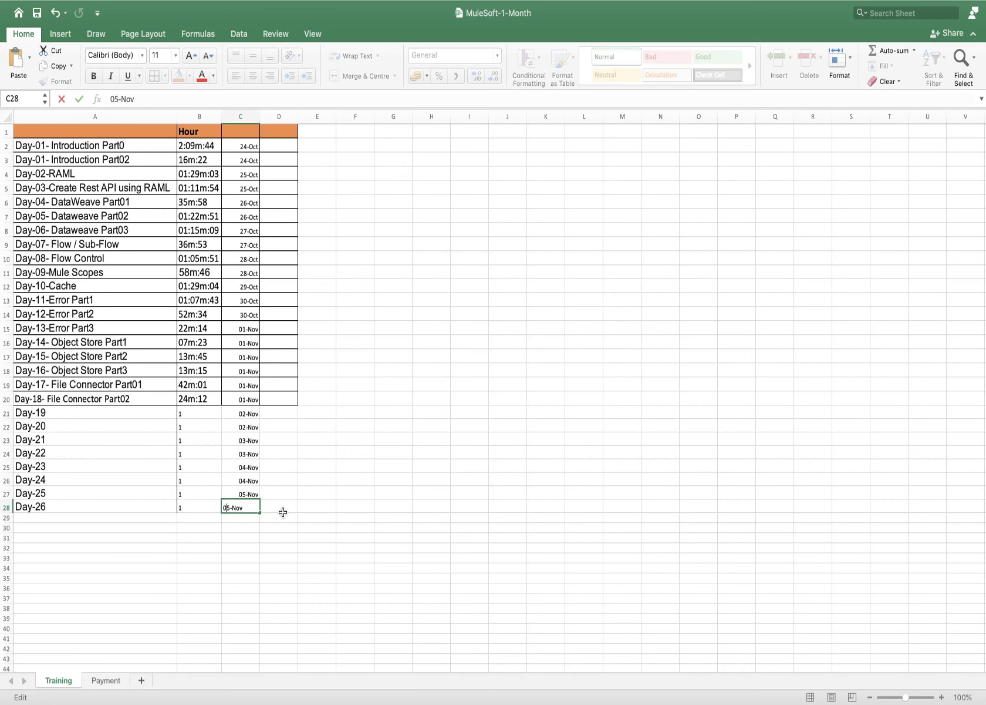
pyautogui.click(306, 510)
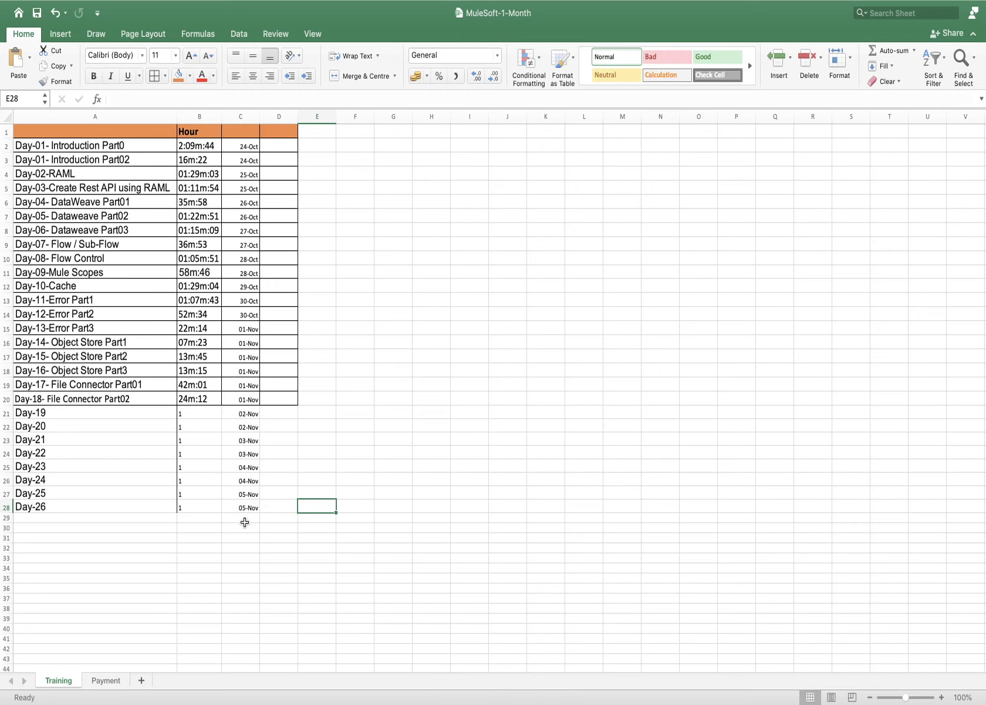
# Enter 06-Nov as the date in both C29 and C30 below the Day-26 date.
pyautogui.moveTo(244, 517); pyautogui.dragTo(245, 529)
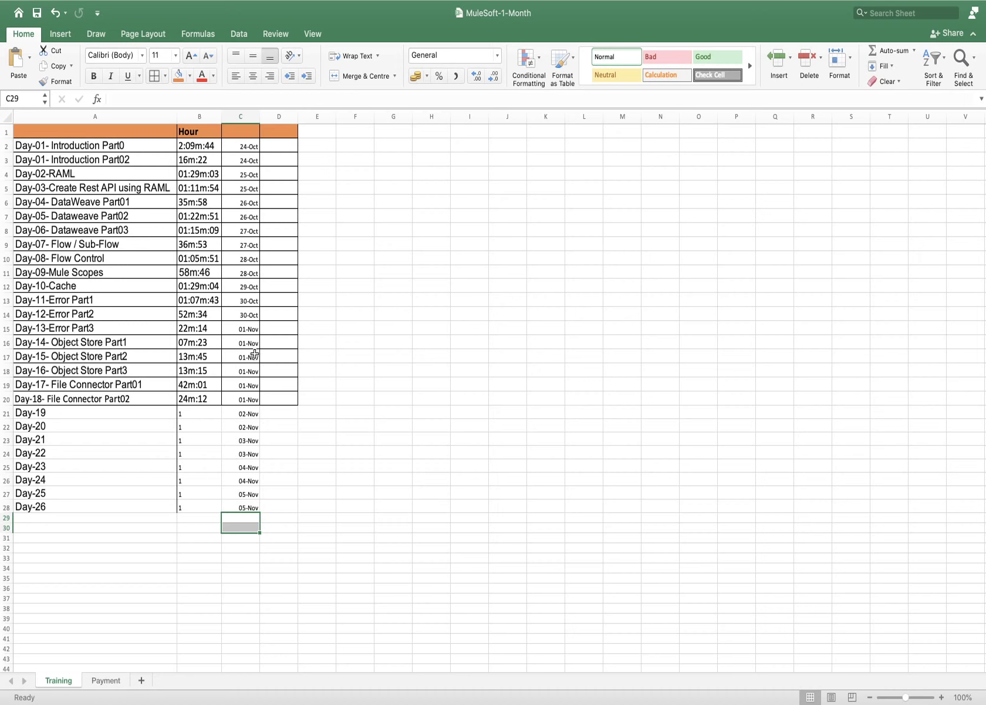
pyautogui.click(248, 517)
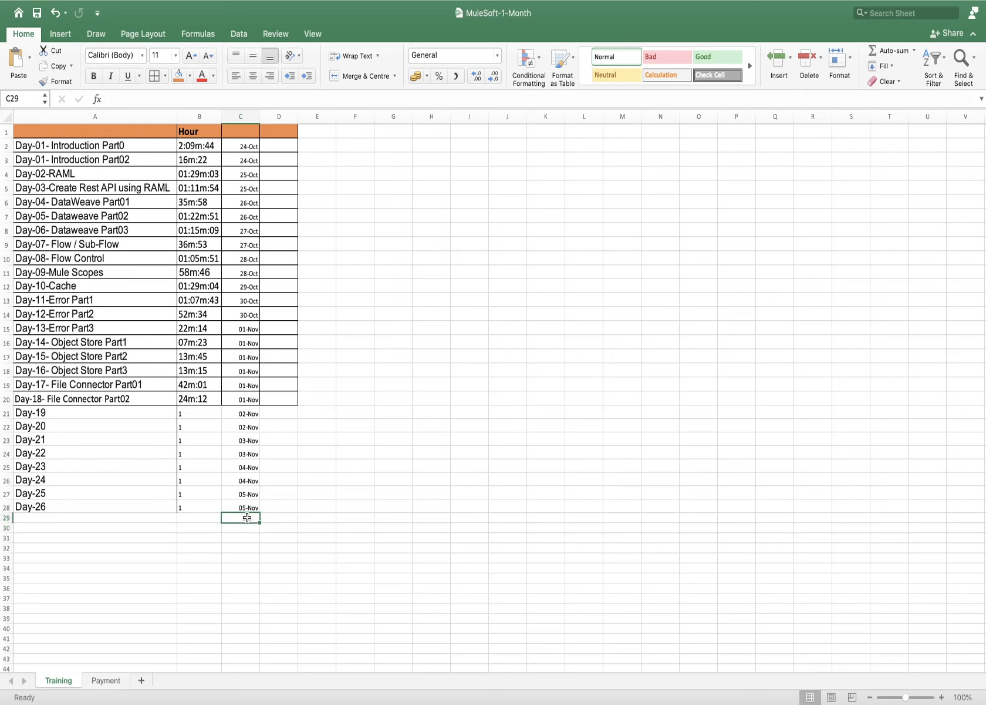
pyautogui.write('06-Nov')
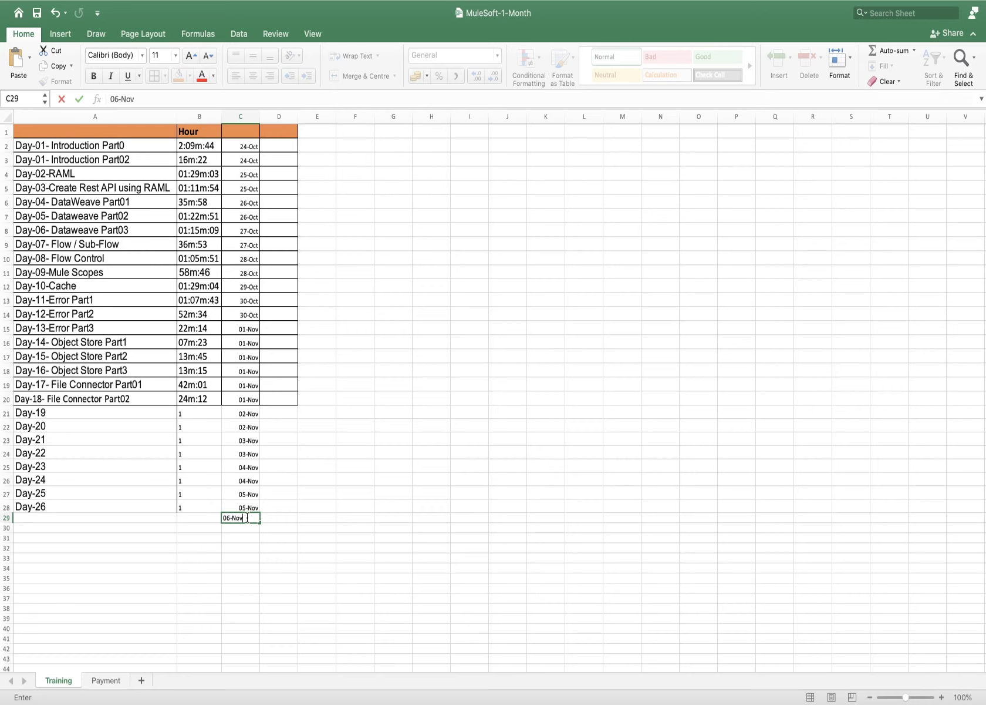
pyautogui.press('Return')
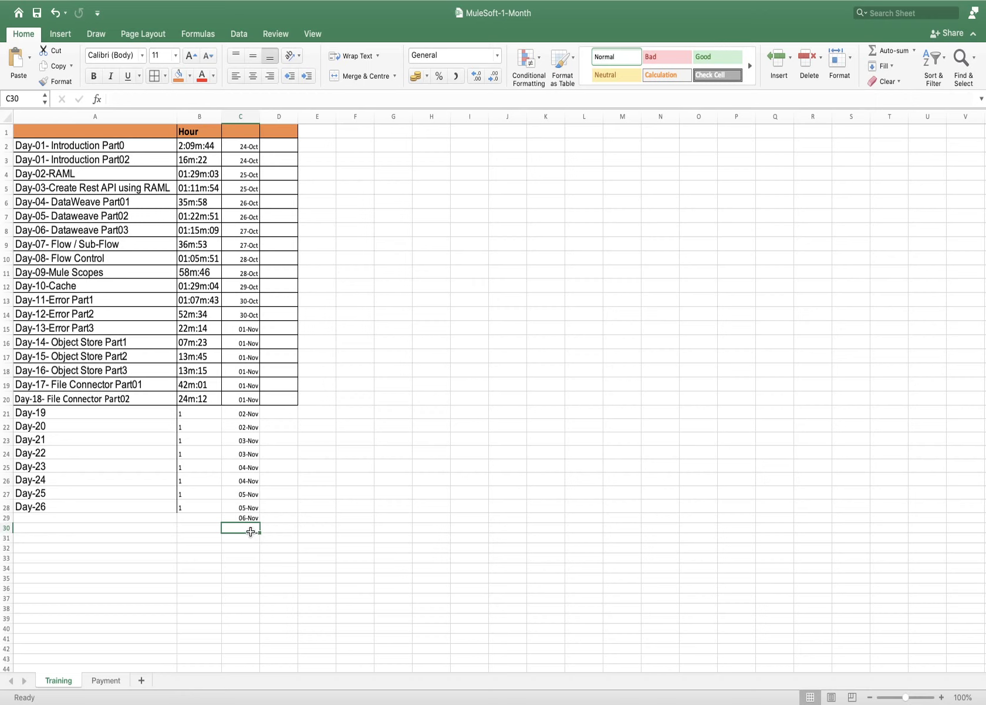
pyautogui.doubleClick(250, 530)
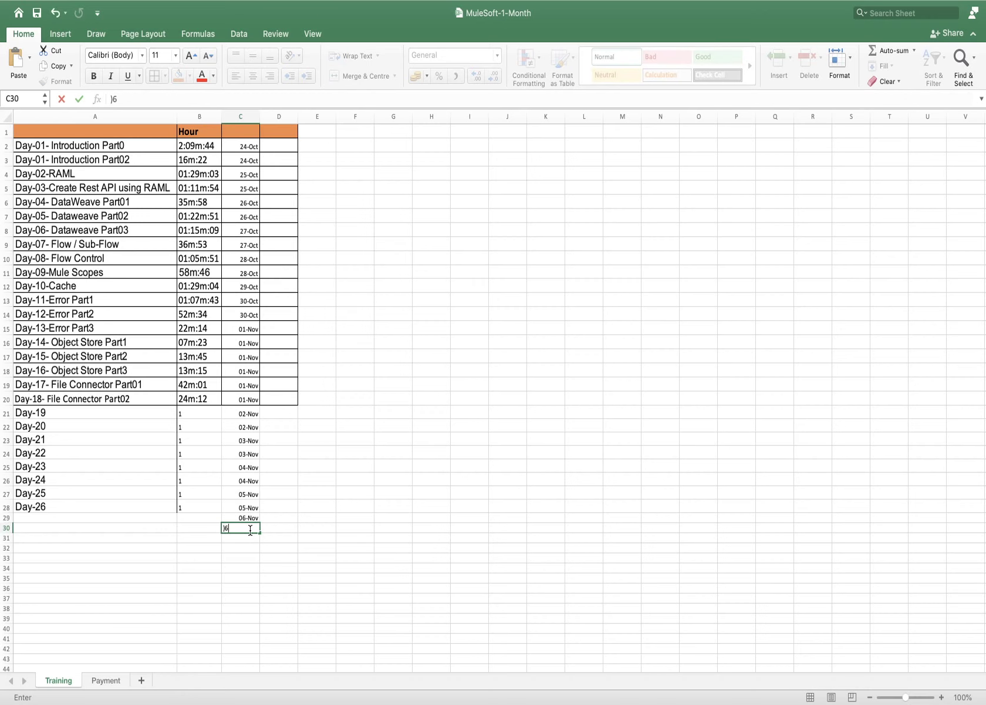
pyautogui.press('BackSpace')
pyautogui.press('BackSpace')
pyautogui.write('0')
pyautogui.click(300, 526)
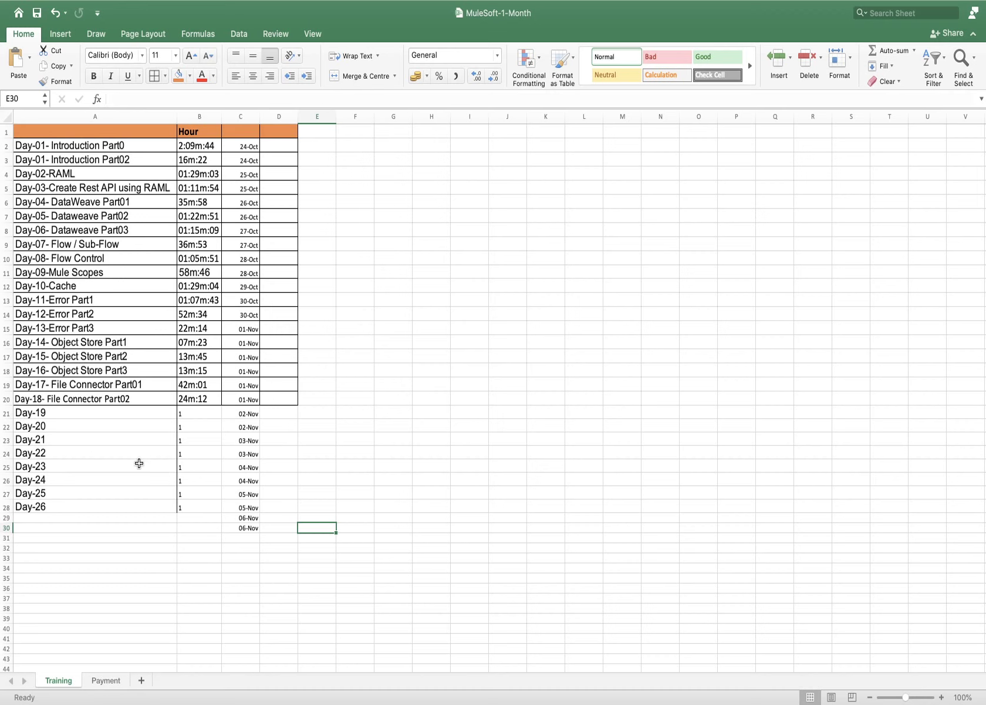
# Enter Buffer Day in A29 and copy the label into A30.
pyautogui.doubleClick(106, 519)
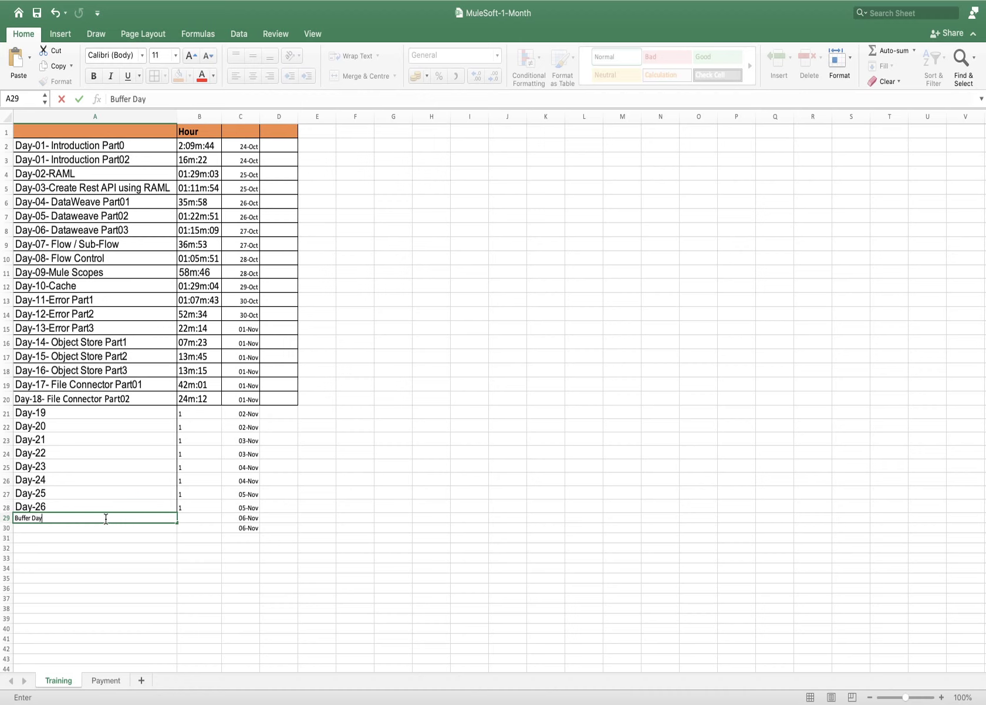
pyautogui.write('Buffer Day')
pyautogui.press('Return')
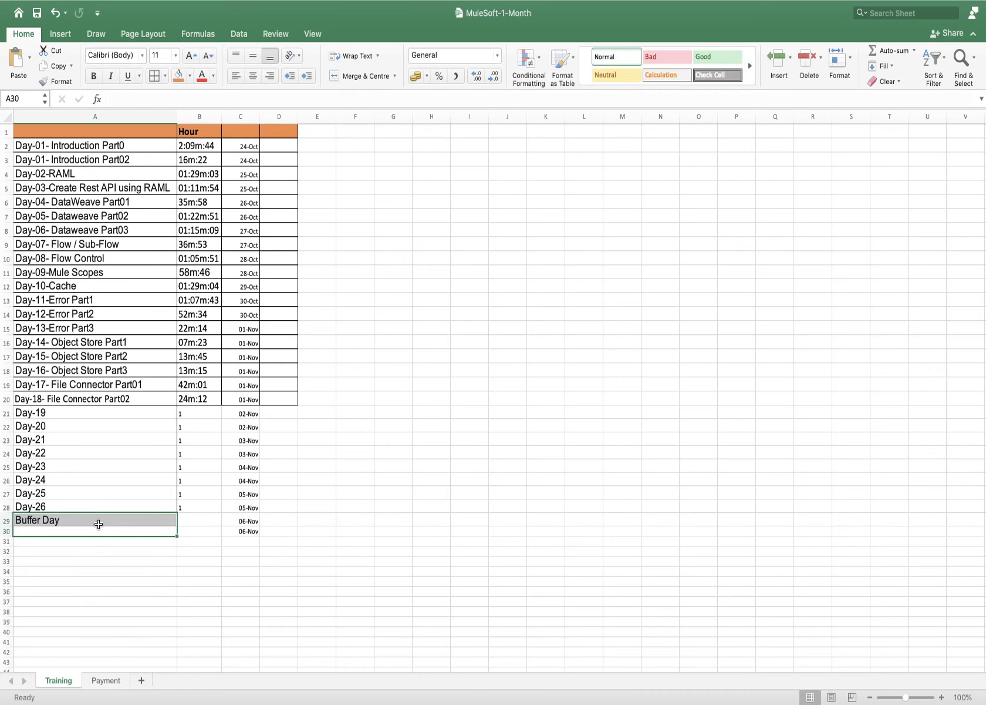
pyautogui.click(98, 522)
pyautogui.press('super+c')
pyautogui.click(97, 530)
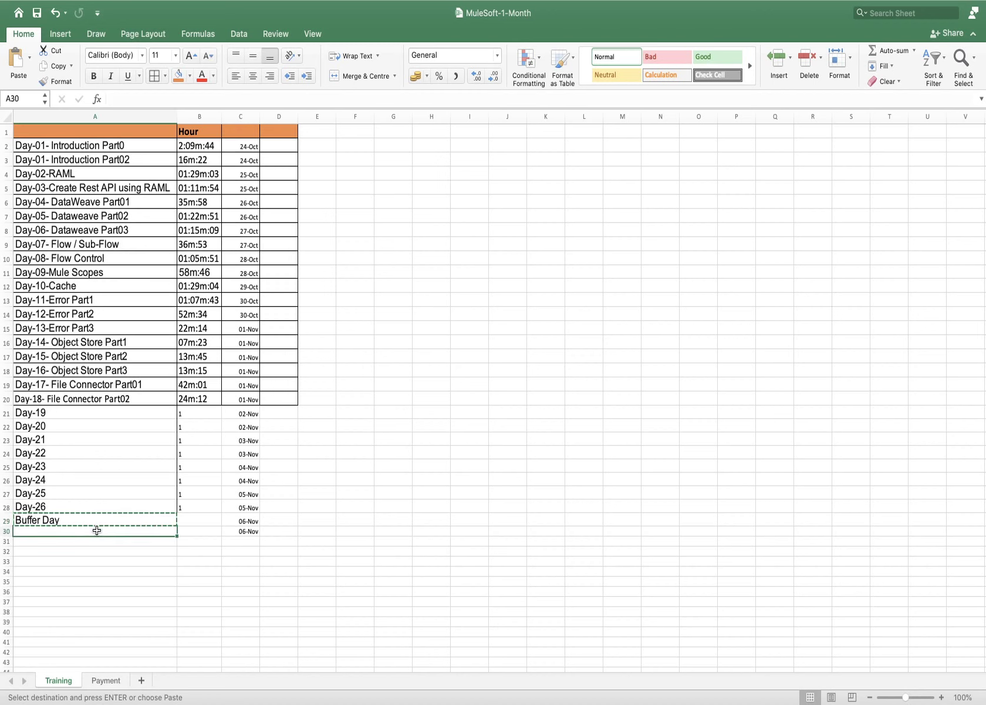
pyautogui.press('super+v')
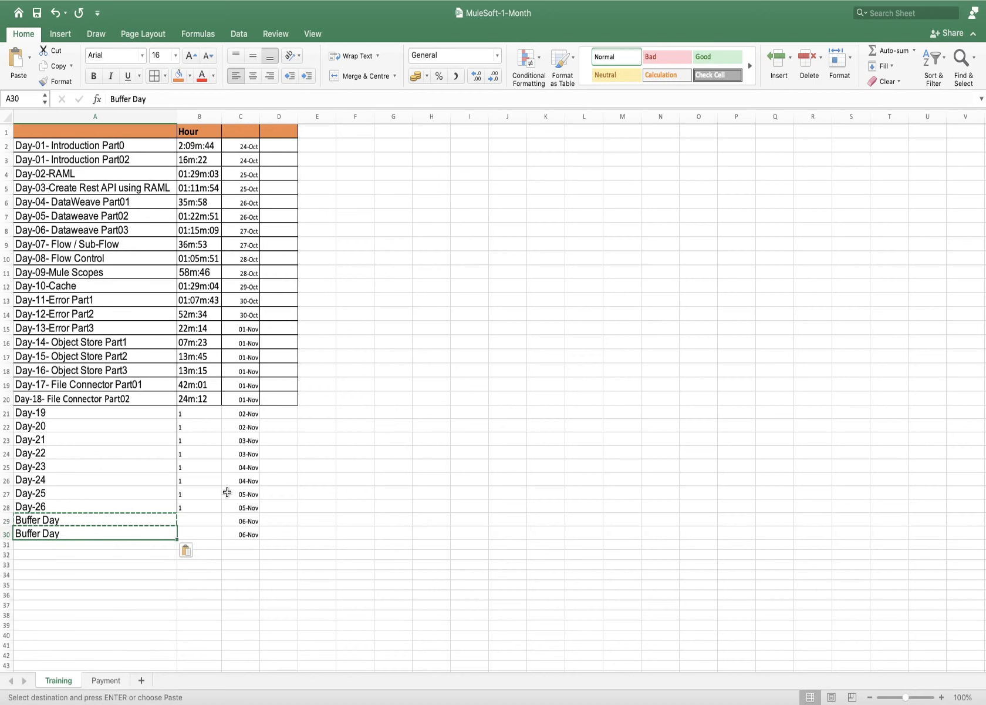
pyautogui.click(282, 412)
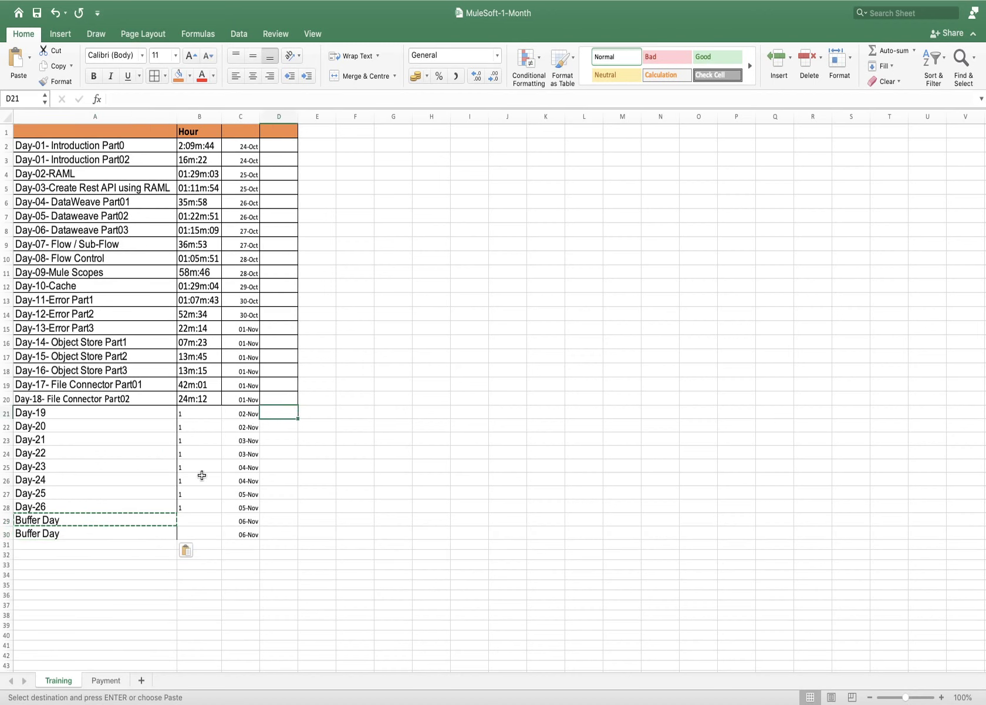
pyautogui.click(287, 517)
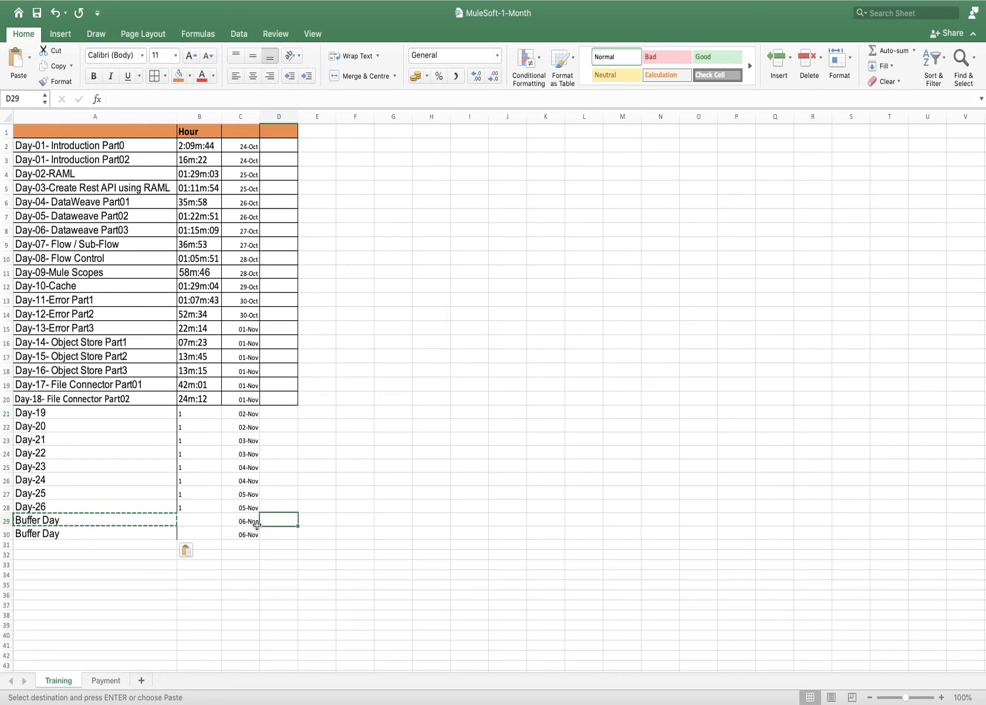
pyautogui.moveTo(254, 522); pyautogui.dragTo(254, 534)
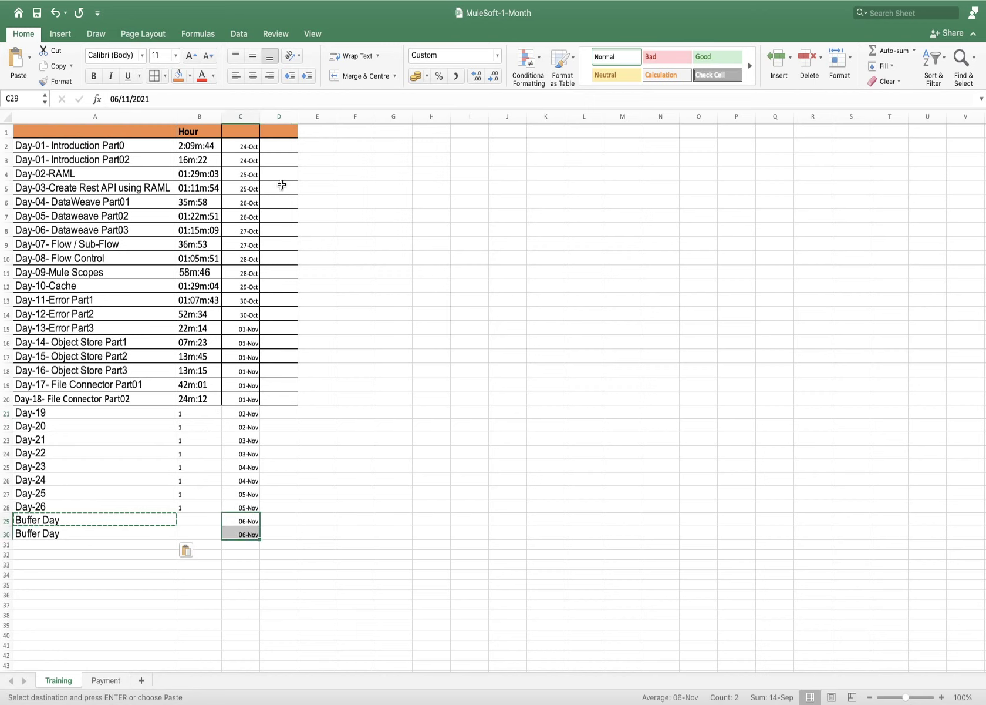
# Apply All Borders to the whole training table, range A1:D30.
pyautogui.moveTo(78, 130); pyautogui.dragTo(278, 536)
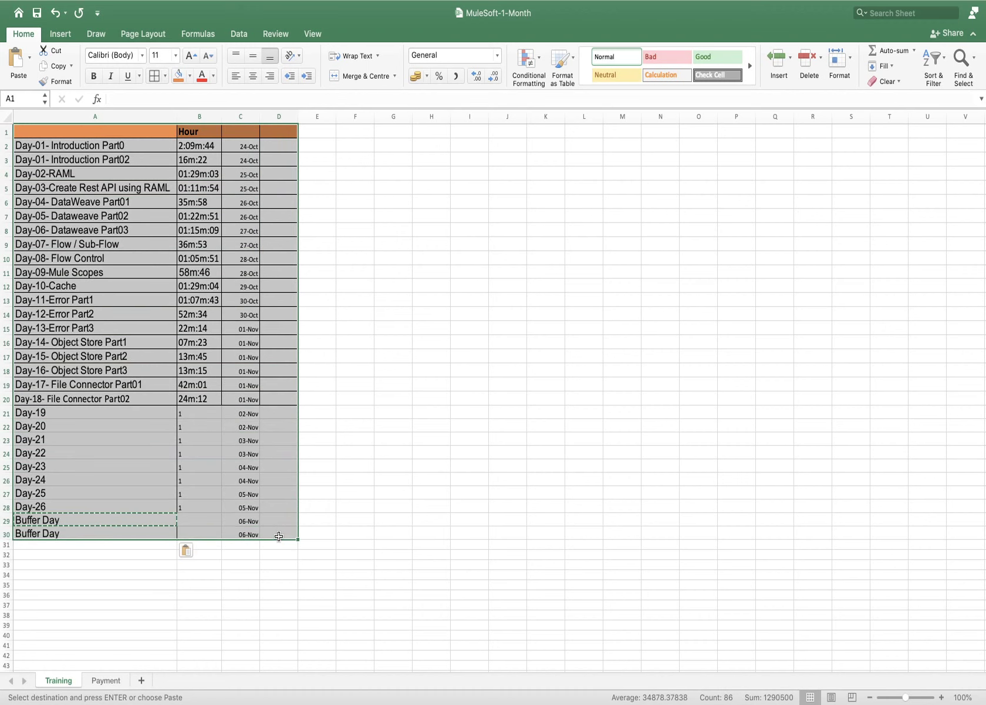
pyautogui.click(166, 74)
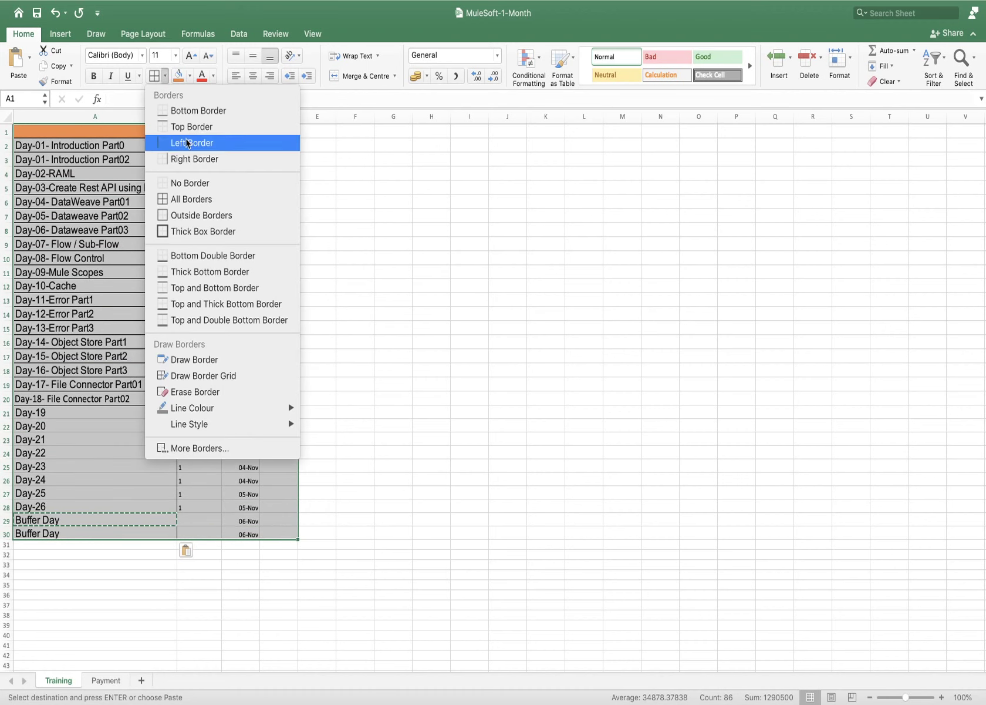
pyautogui.click(200, 201)
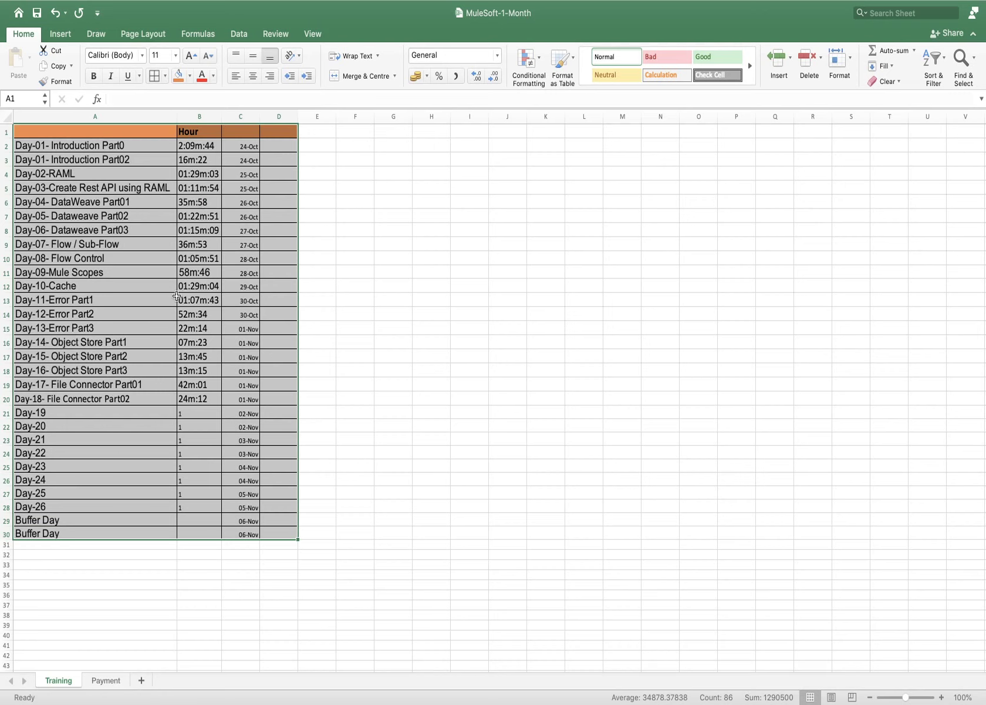
pyautogui.click(320, 361)
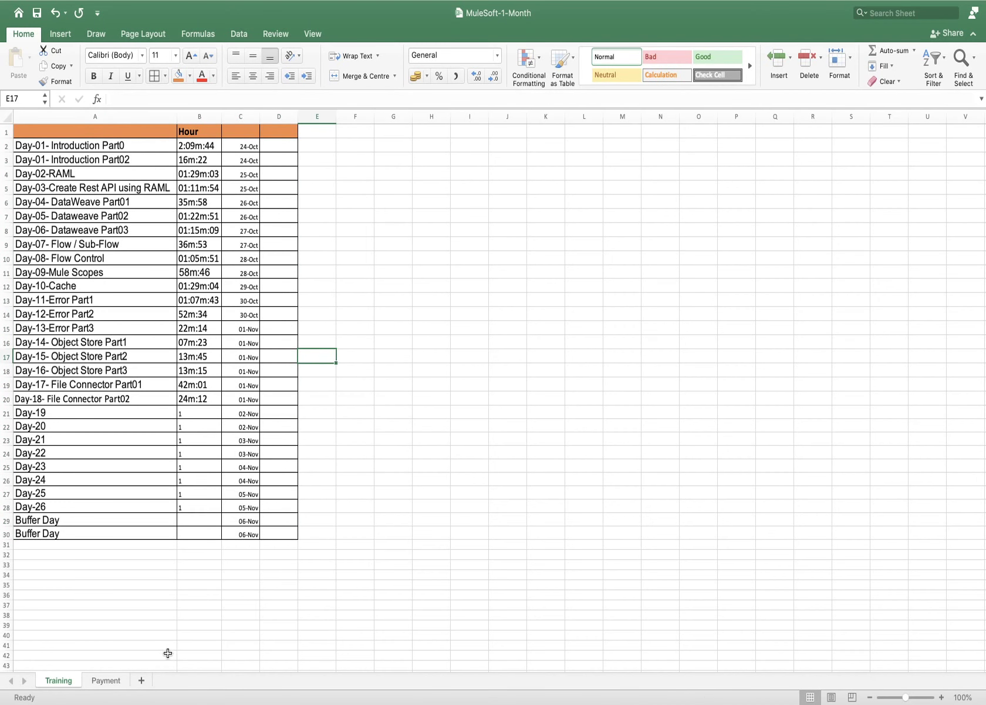
# Examine the payment module parts and durations on the Payment worksheet, comparing them with the Training schedule.
pyautogui.click(108, 680)
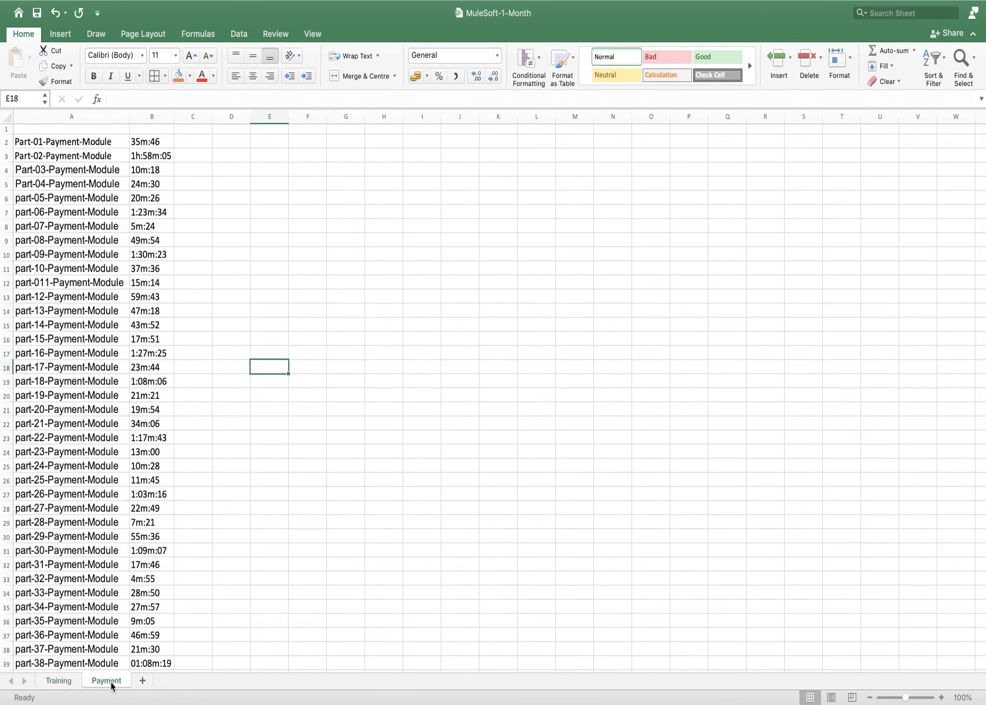
pyautogui.scroll(-9, 202, 461)
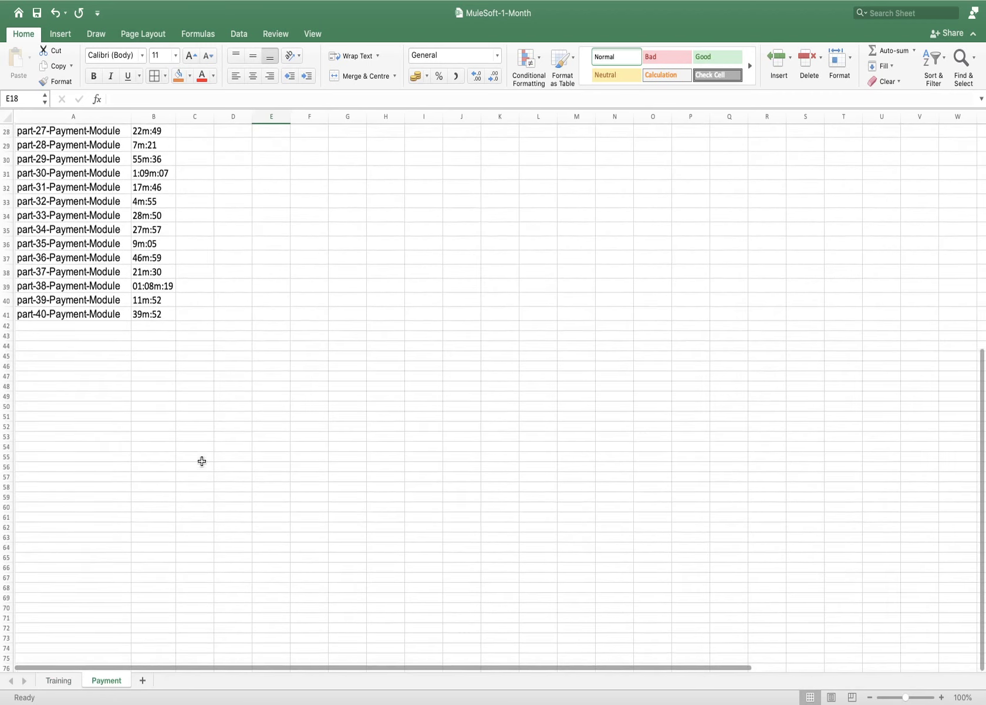
pyautogui.scroll(3, 202, 461)
pyautogui.scroll(6, 202, 461)
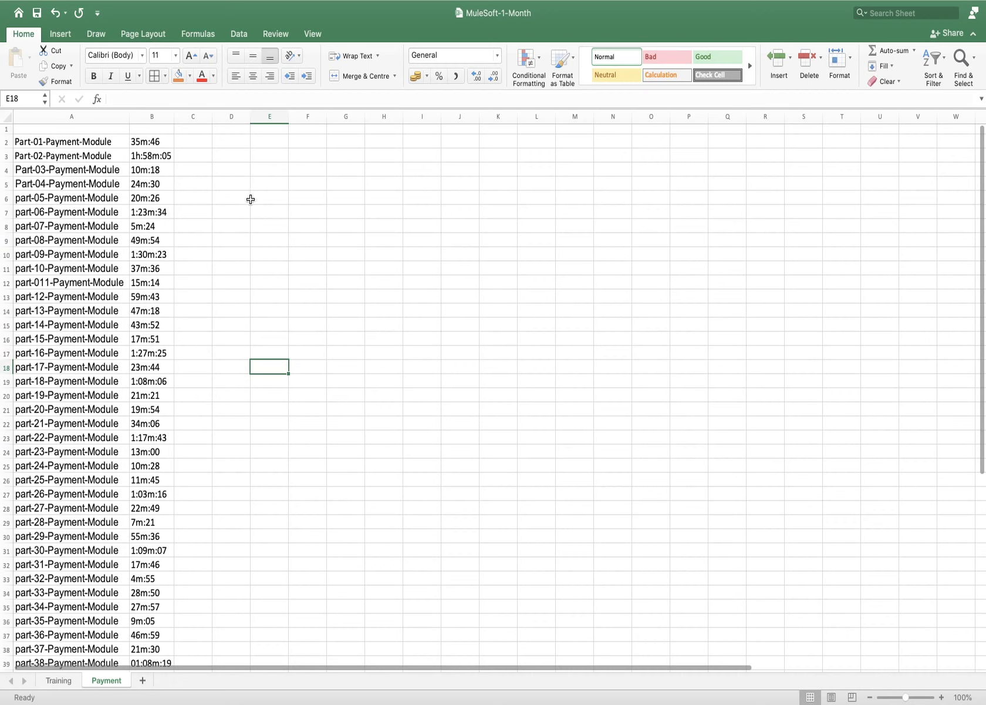
pyautogui.click(201, 140)
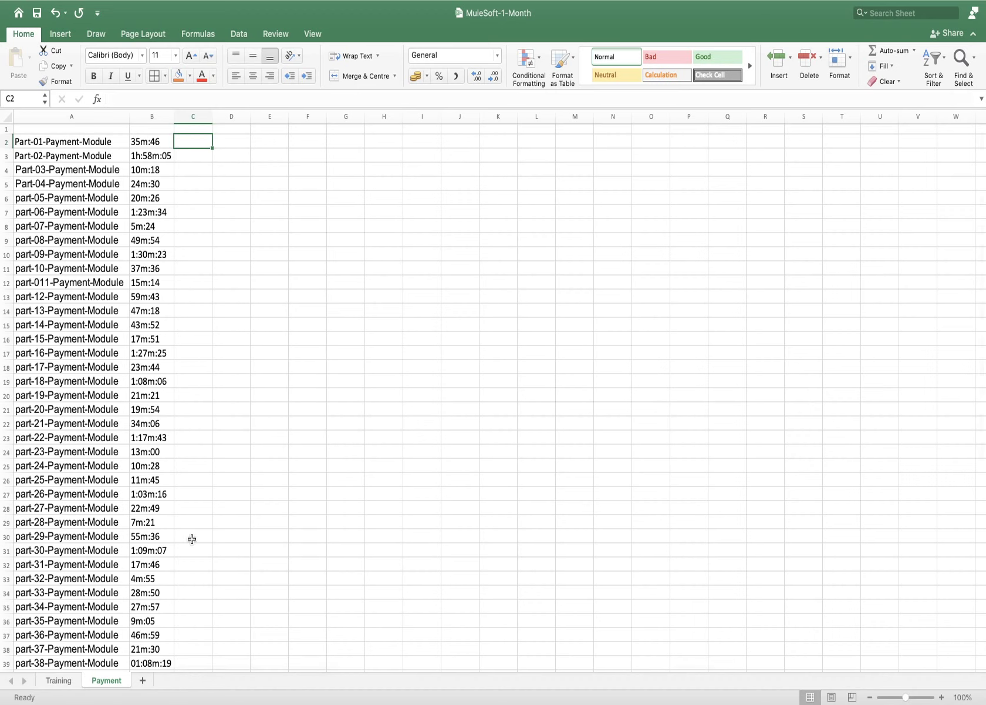
pyautogui.click(62, 681)
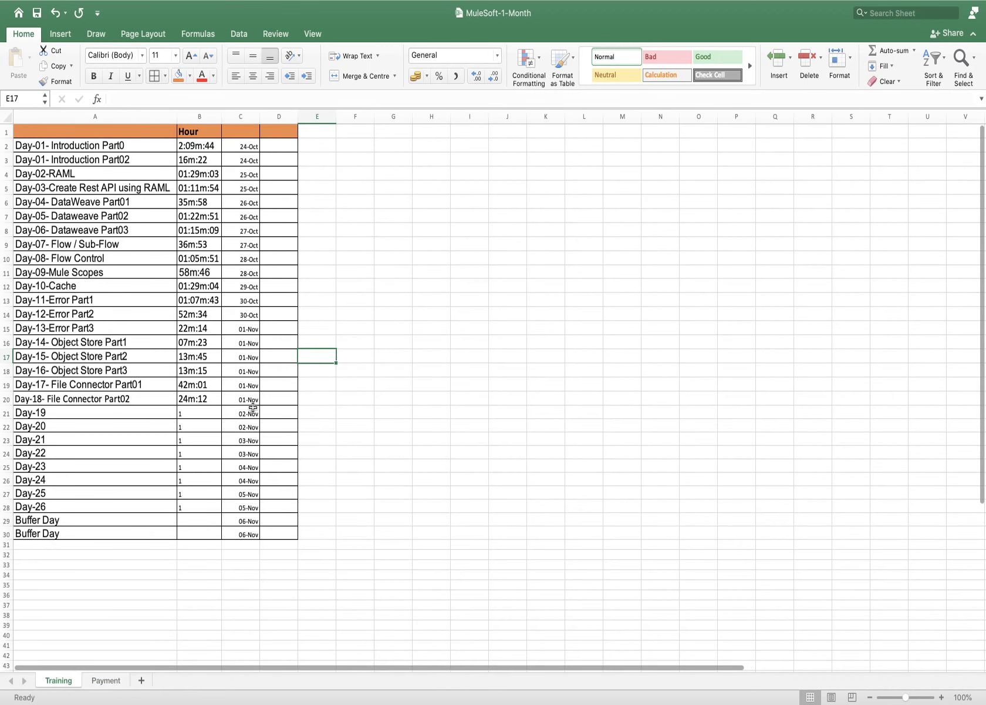
pyautogui.click(108, 680)
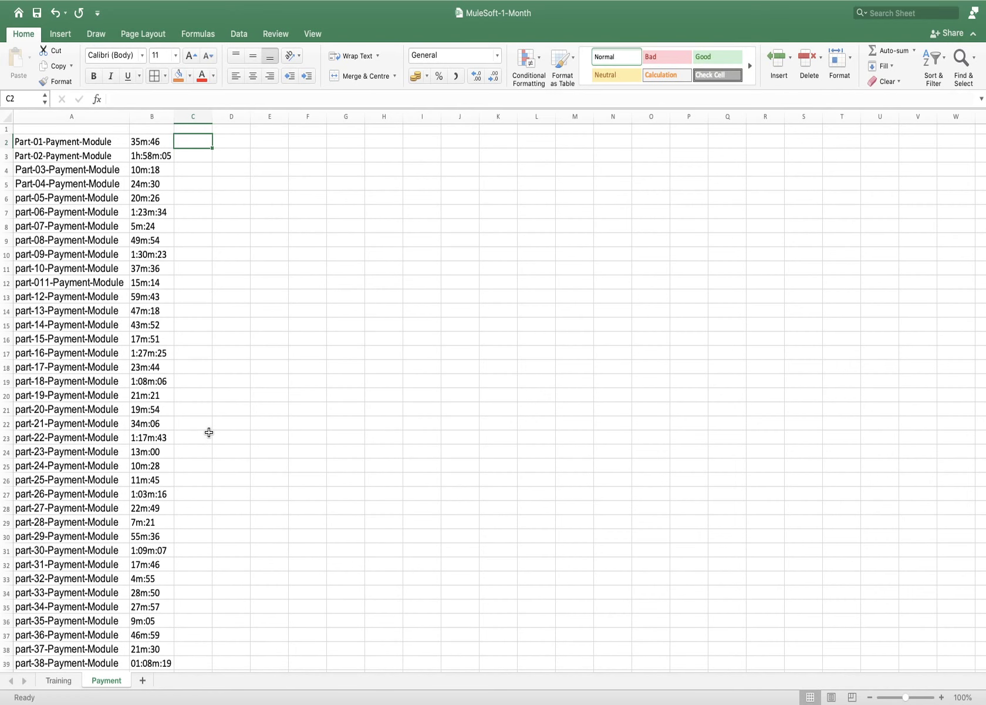
pyautogui.scroll(-5, 209, 432)
pyautogui.scroll(5, 209, 432)
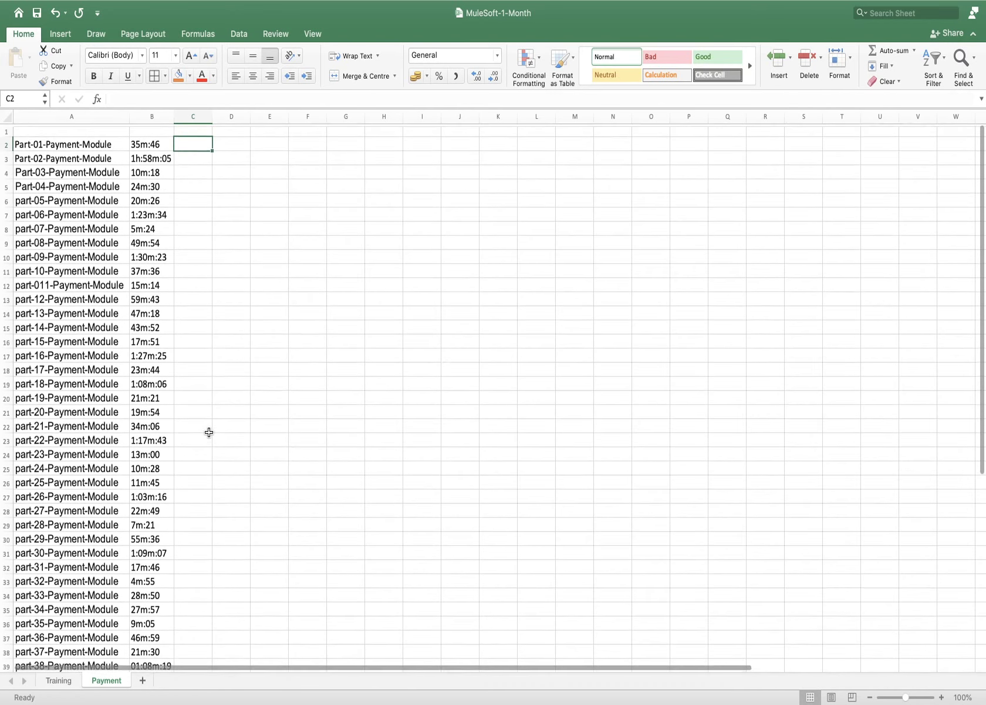
# Add a new blank worksheet after Payment and return to the Training worksheet.
pyautogui.click(143, 679)
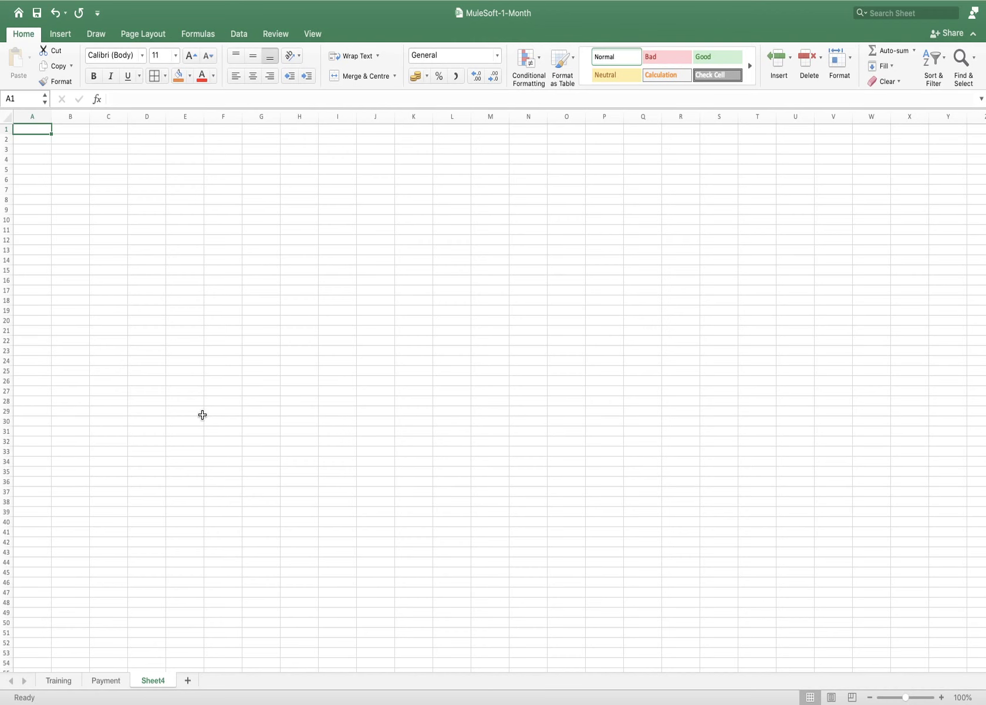
pyautogui.click(69, 680)
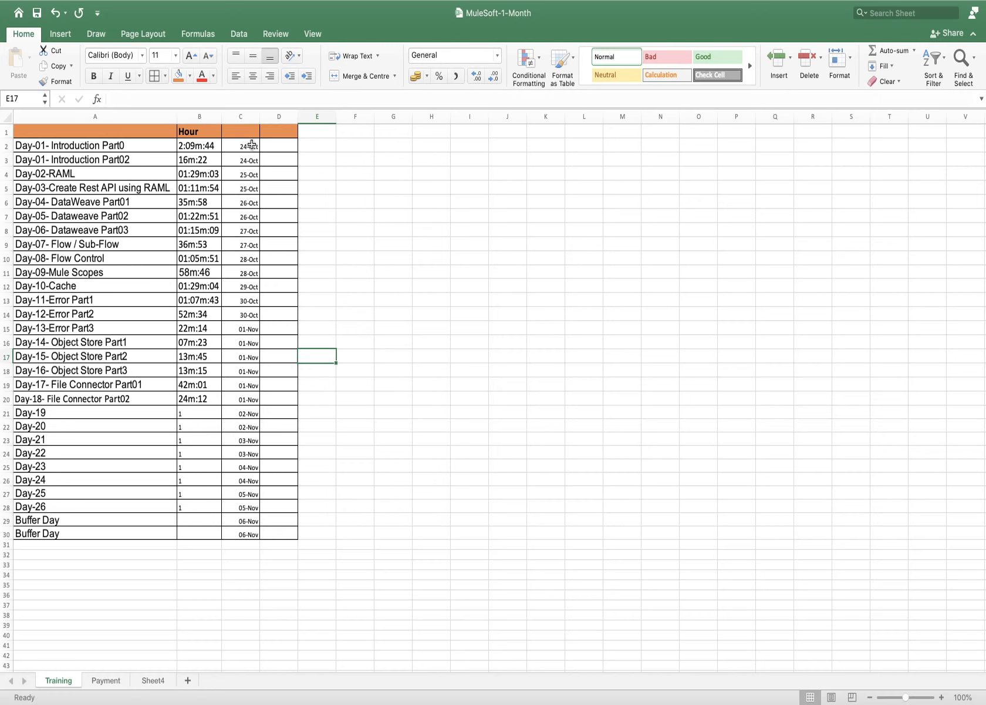
# Set the font size of the training table's body, range A2:D30, to 16.
pyautogui.moveTo(286, 145)
pyautogui.mouseDown()
pyautogui.moveTo(84, 155)
pyautogui.moveTo(46, 440)
pyautogui.moveTo(51, 533)
pyautogui.mouseUp()
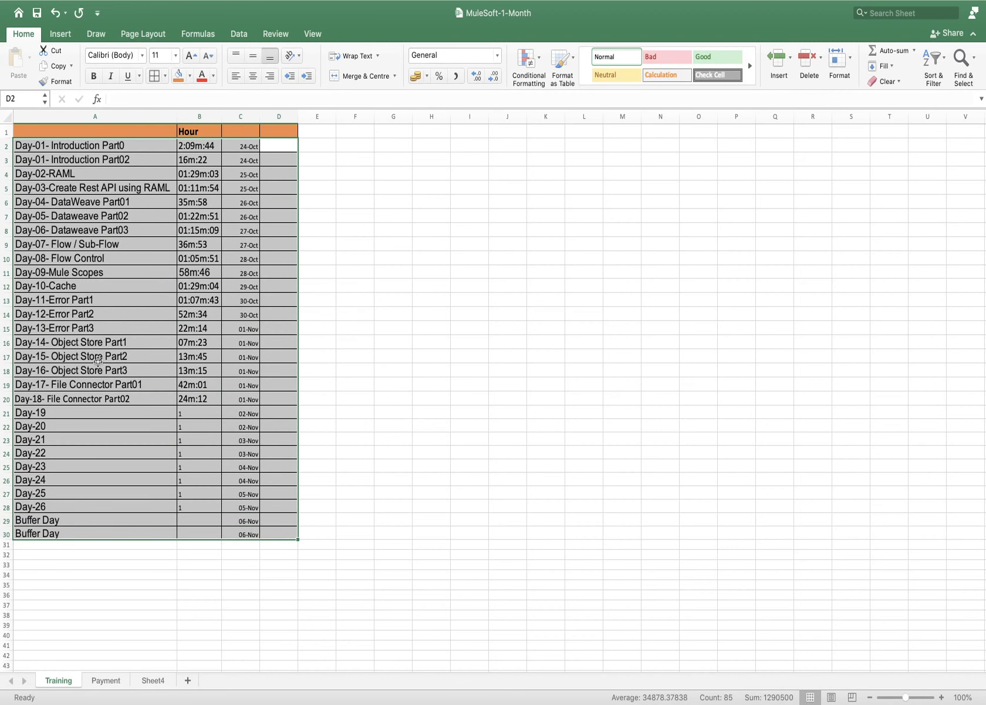
pyautogui.click(176, 55)
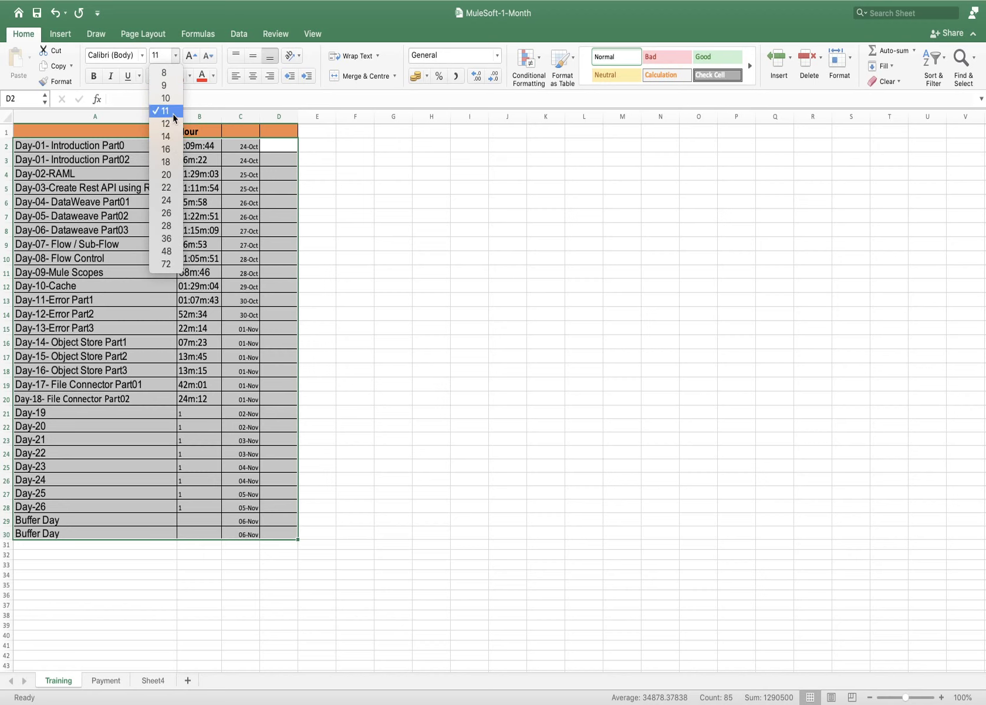
pyautogui.click(175, 150)
pyautogui.click(126, 463)
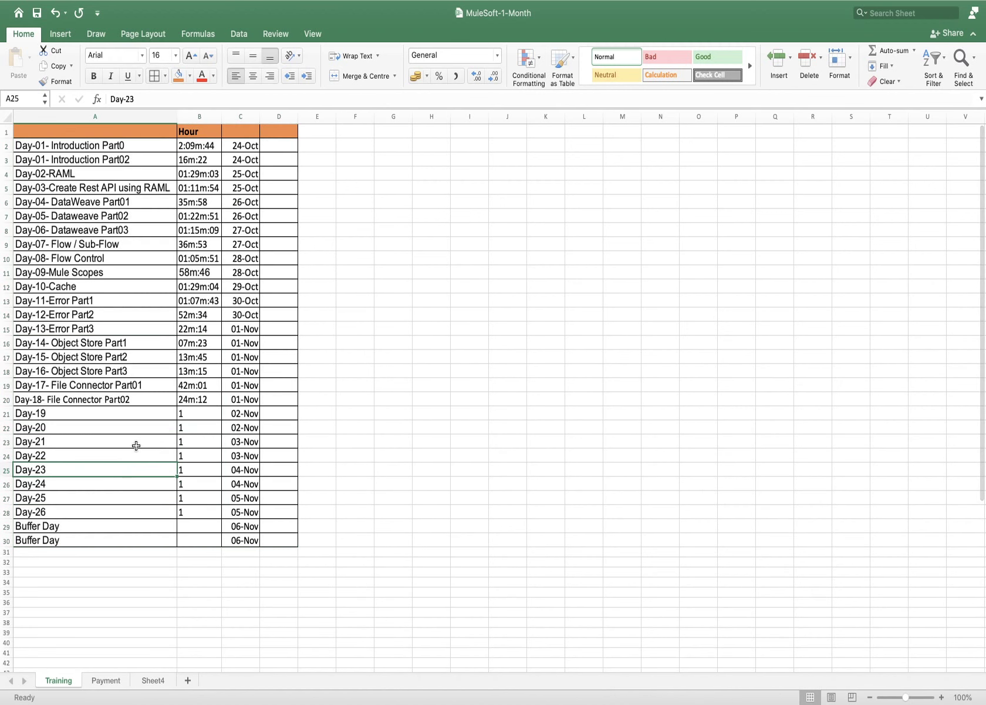
pyautogui.click(144, 400)
pyautogui.moveTo(139, 392); pyautogui.dragTo(166, 181)
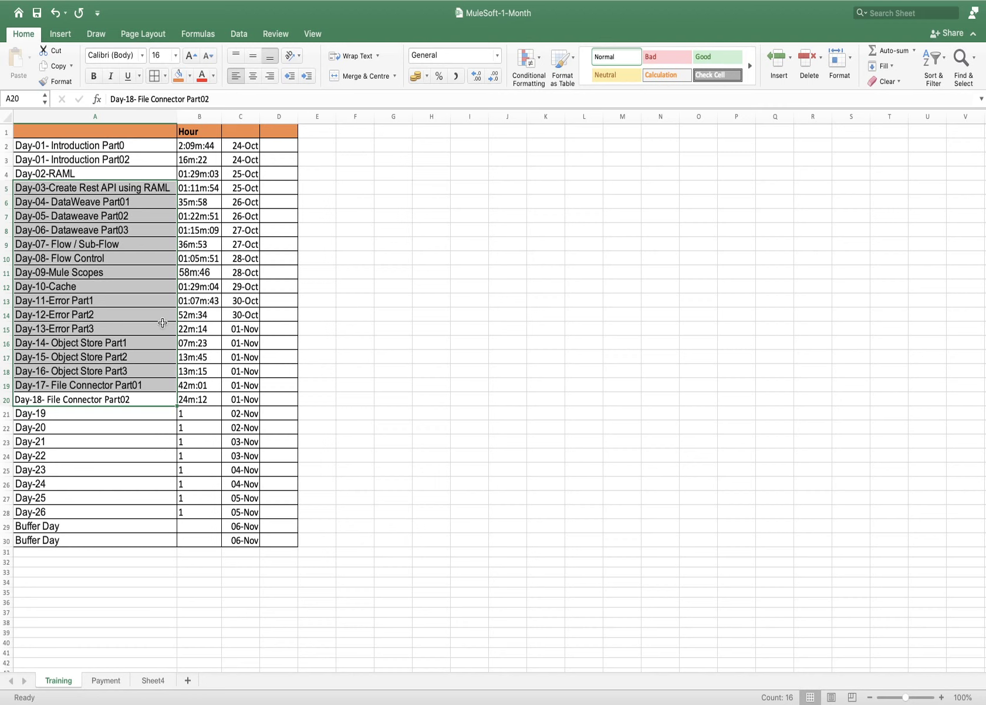
pyautogui.moveTo(143, 419); pyautogui.dragTo(142, 511)
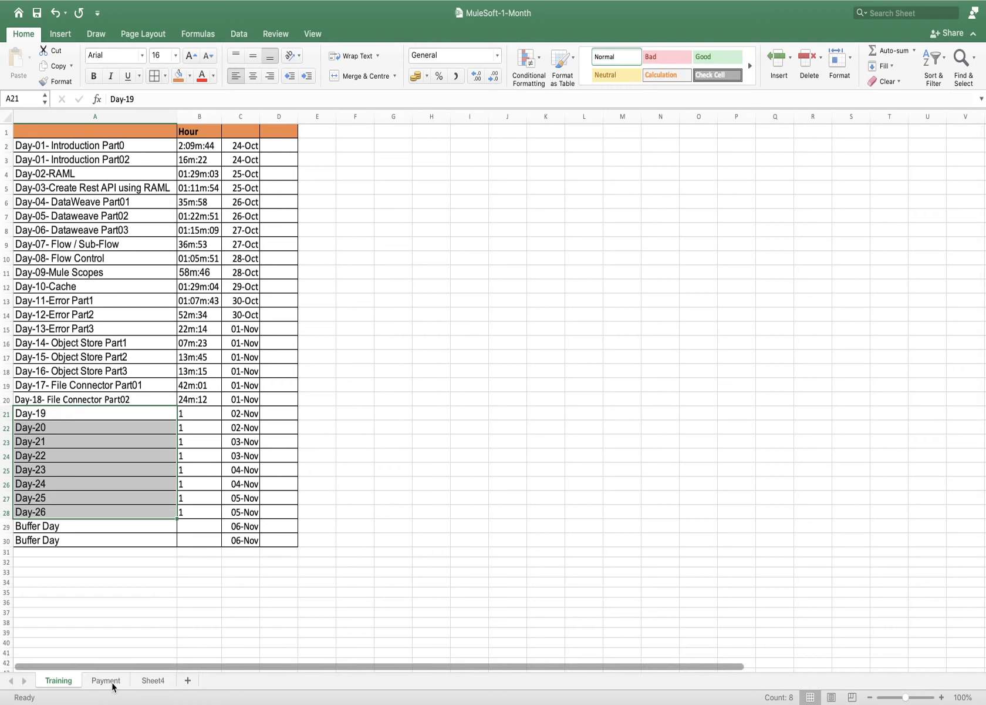
pyautogui.moveTo(168, 410); pyautogui.dragTo(193, 413)
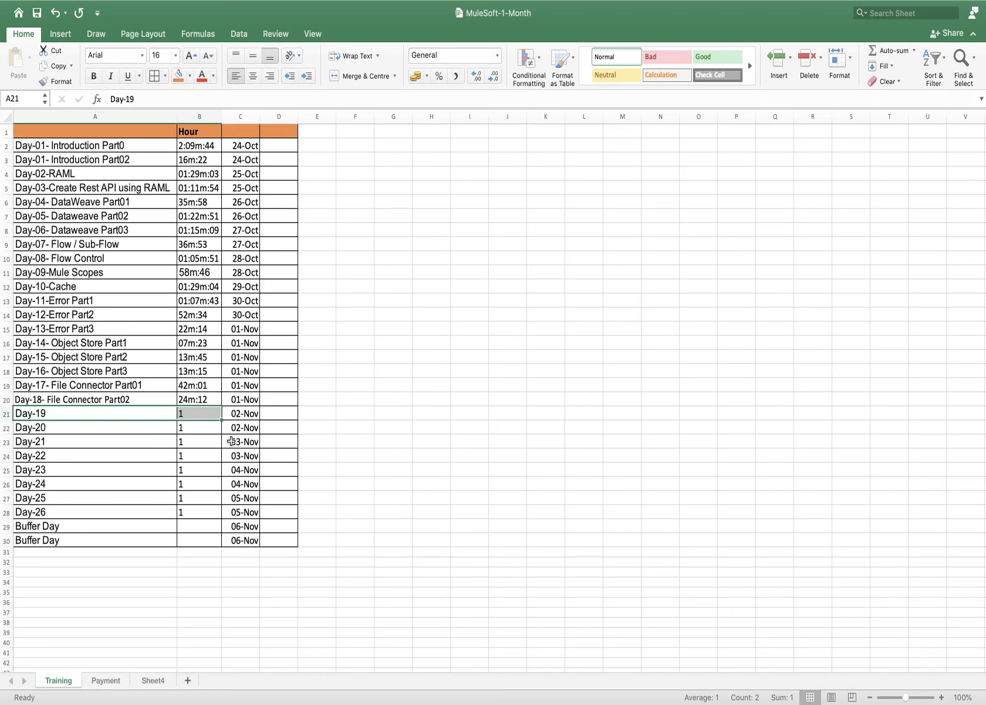
# Enter the header Target Date in C1 above the schedule dates.
pyautogui.click(239, 130)
pyautogui.write('Ta')
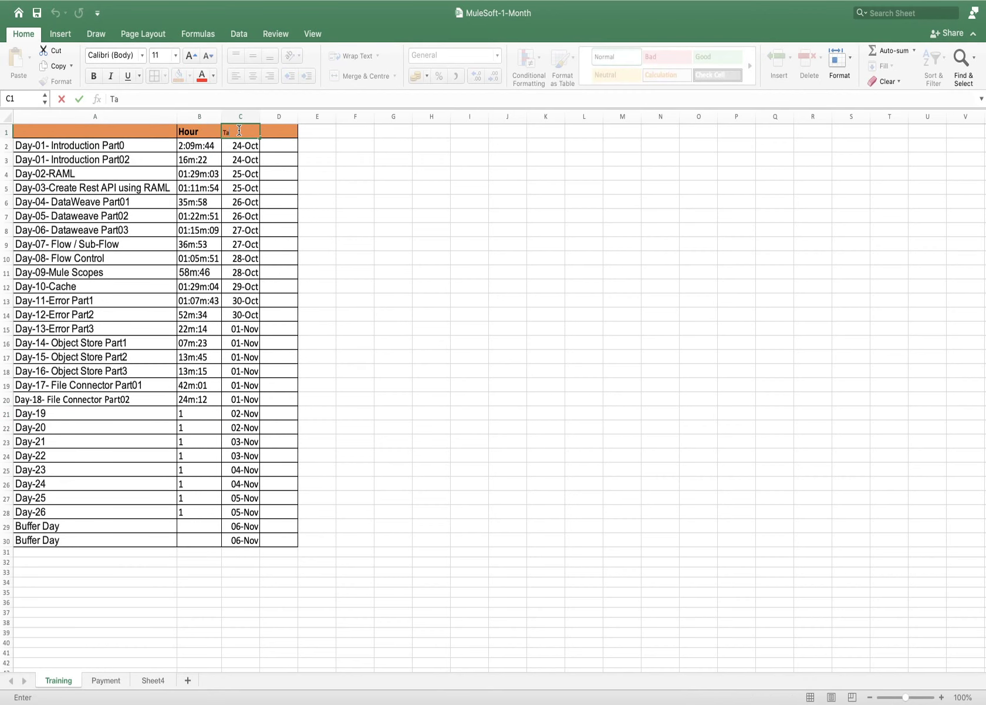
pyautogui.write('rget')
pyautogui.write('Date')
pyautogui.click(286, 185)
# Copy the Hour header's formatting onto the Target Date header in C1 and widen column C to fit the text.
pyautogui.click(217, 130)
pyautogui.press('super+c')
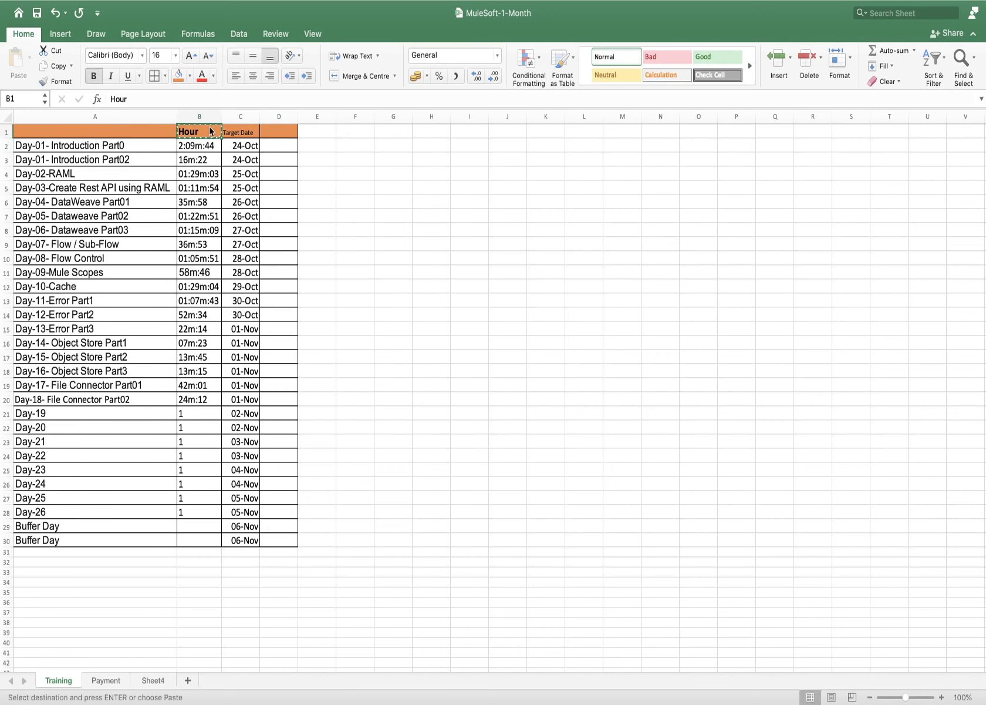
pyautogui.click(237, 127)
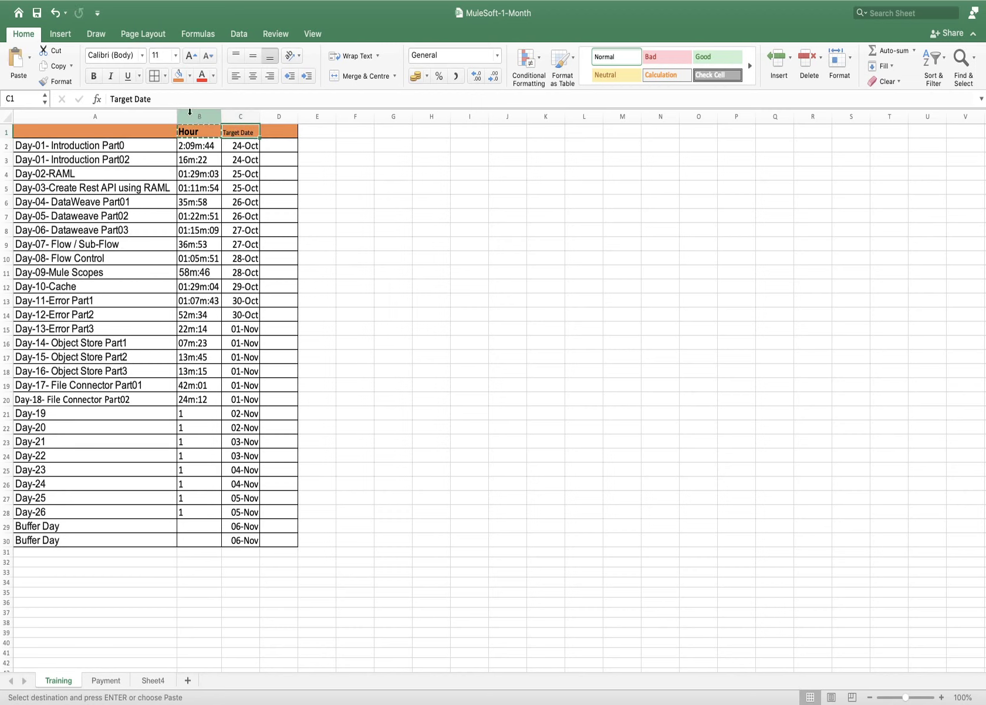
pyautogui.click(93, 76)
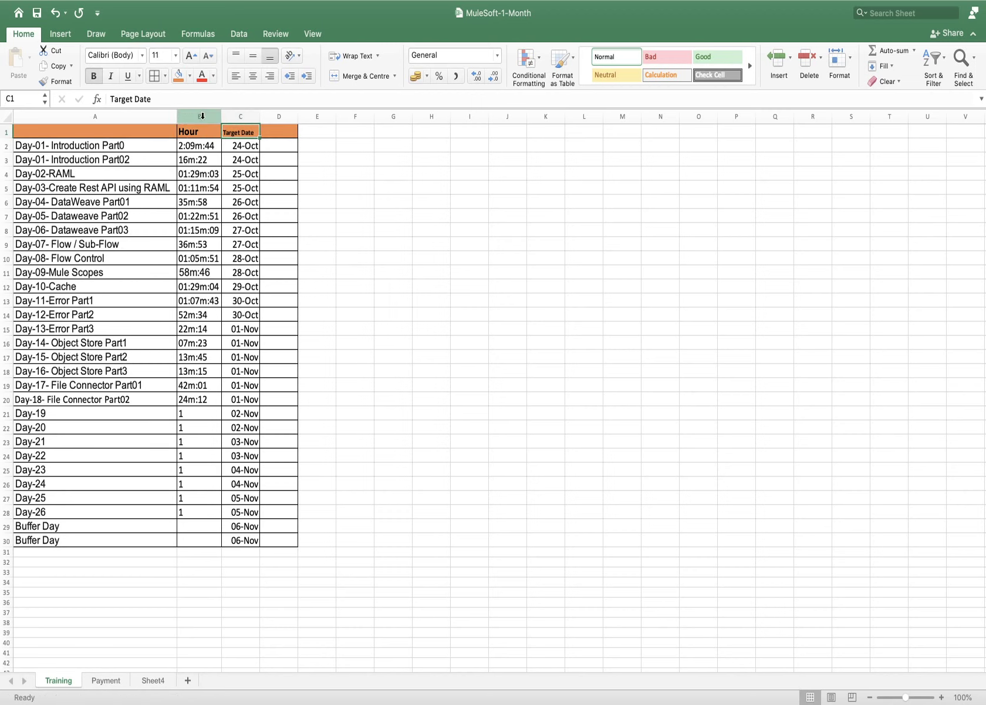
pyautogui.click(200, 128)
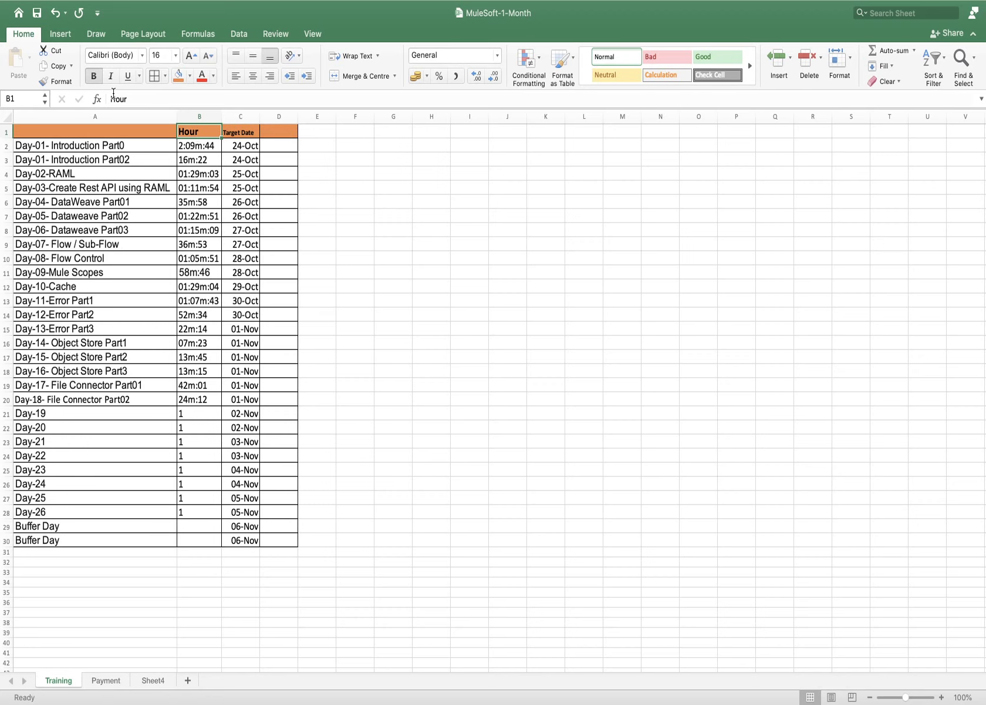
pyautogui.click(68, 82)
pyautogui.click(246, 132)
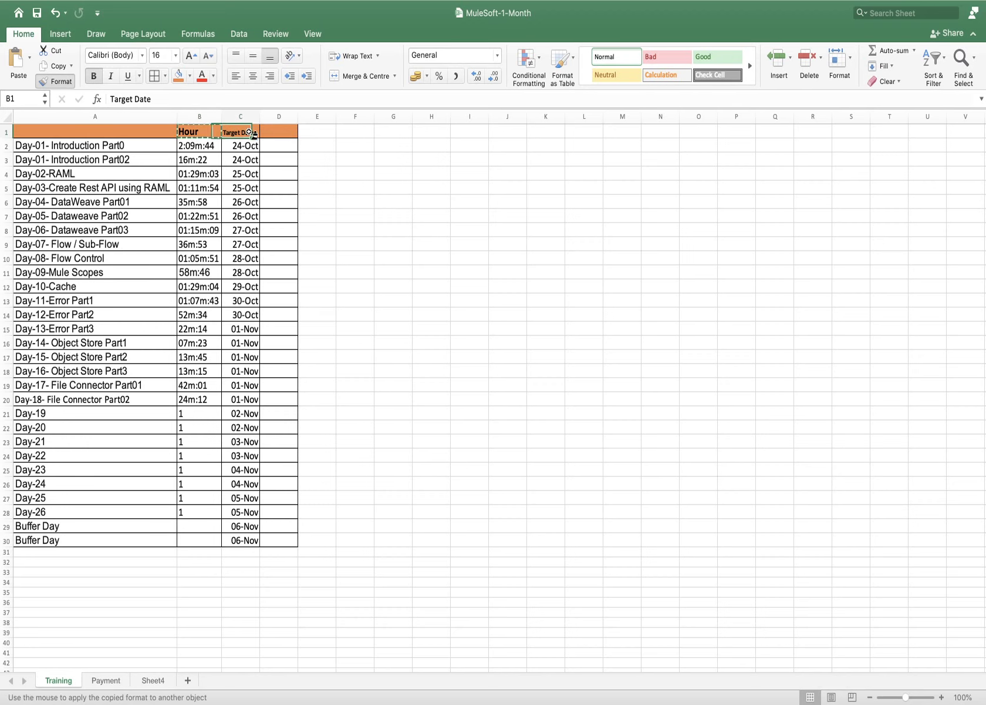
pyautogui.click(330, 210)
pyautogui.moveTo(259, 116); pyautogui.dragTo(272, 116)
pyautogui.click(322, 186)
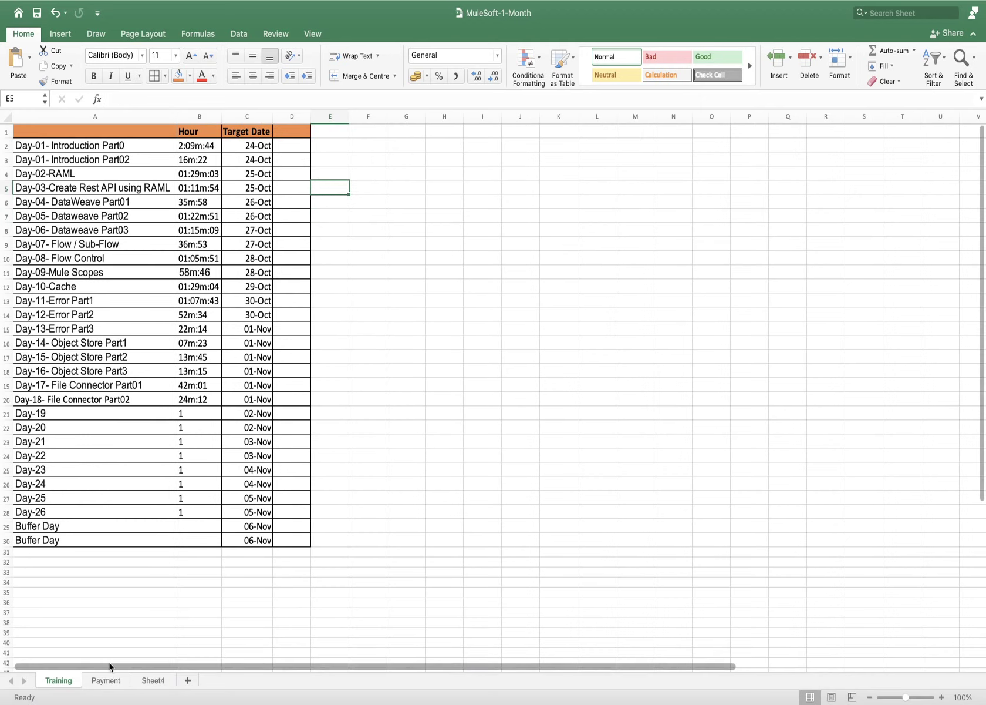
# Rename Sheet4 as Interview Prepration and return to the Training worksheet.
pyautogui.click(105, 681)
pyautogui.doubleClick(150, 681)
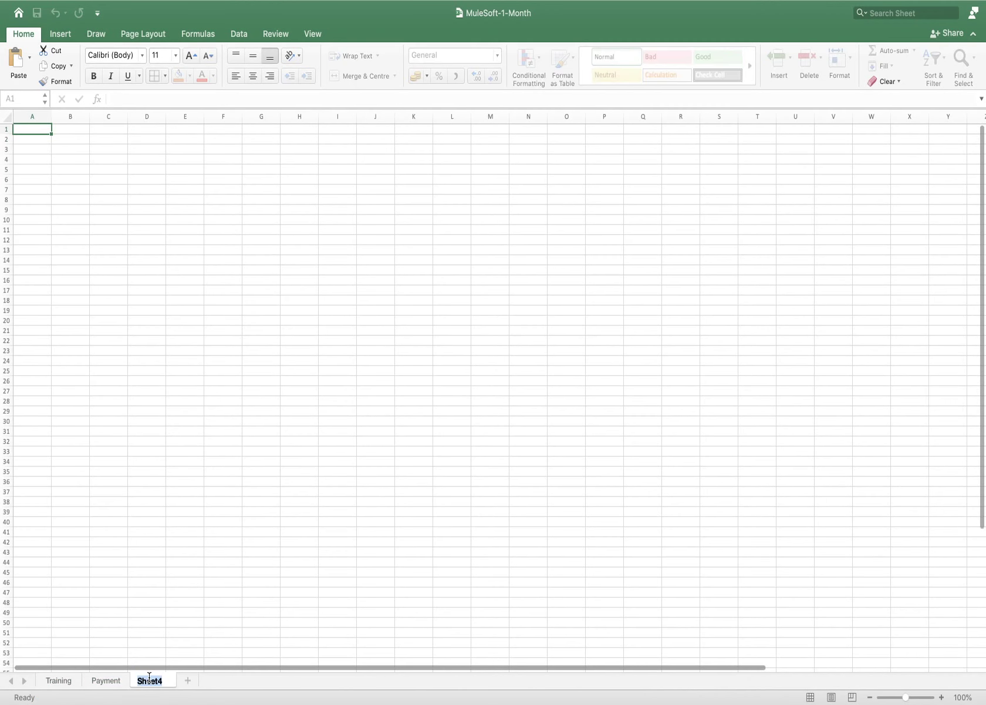
pyautogui.write('Interv')
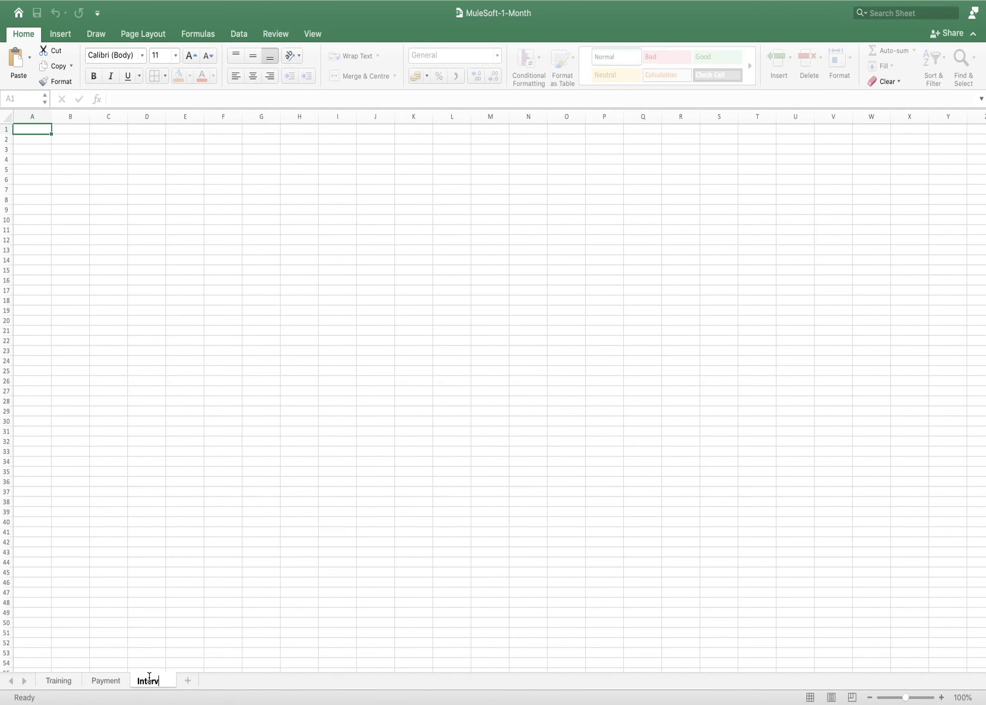
pyautogui.write('iew Prepration')
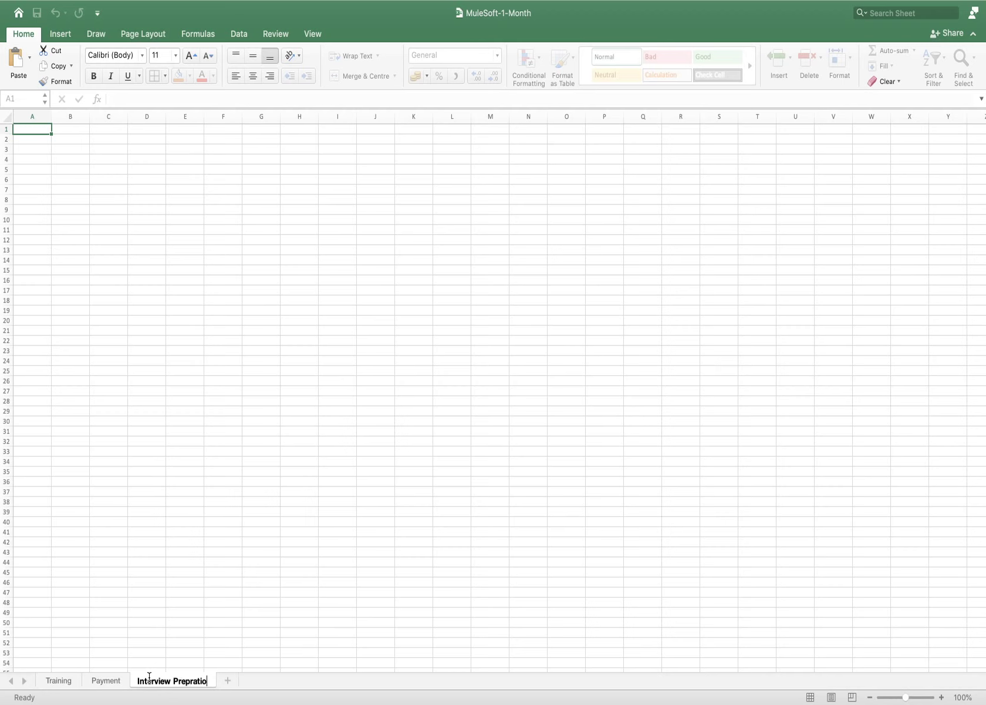
pyautogui.click(364, 501)
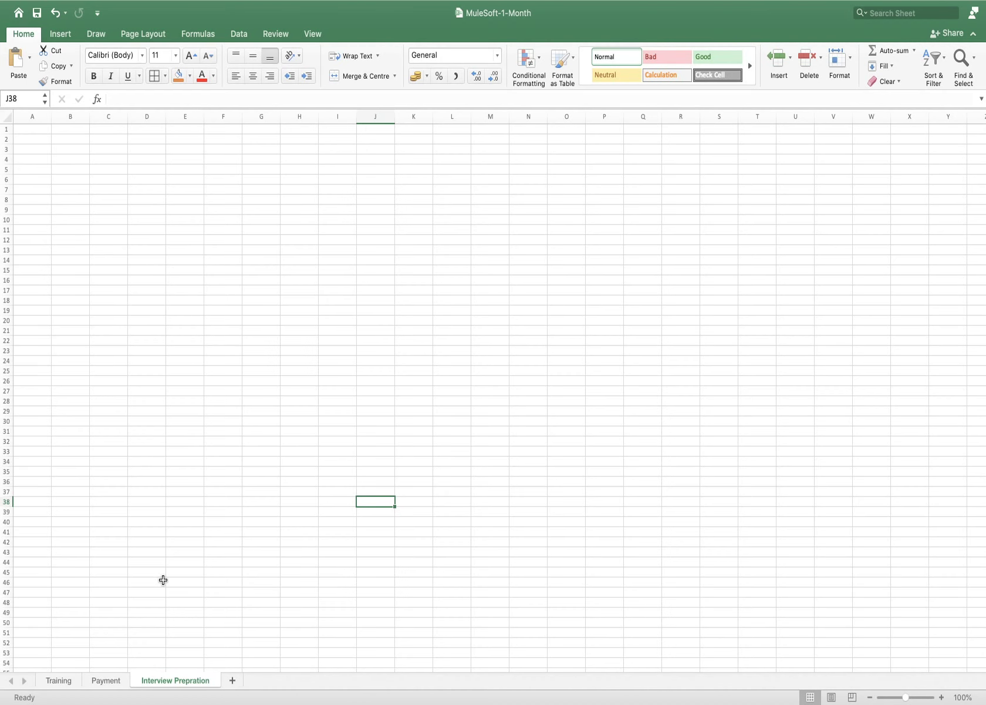
pyautogui.click(60, 681)
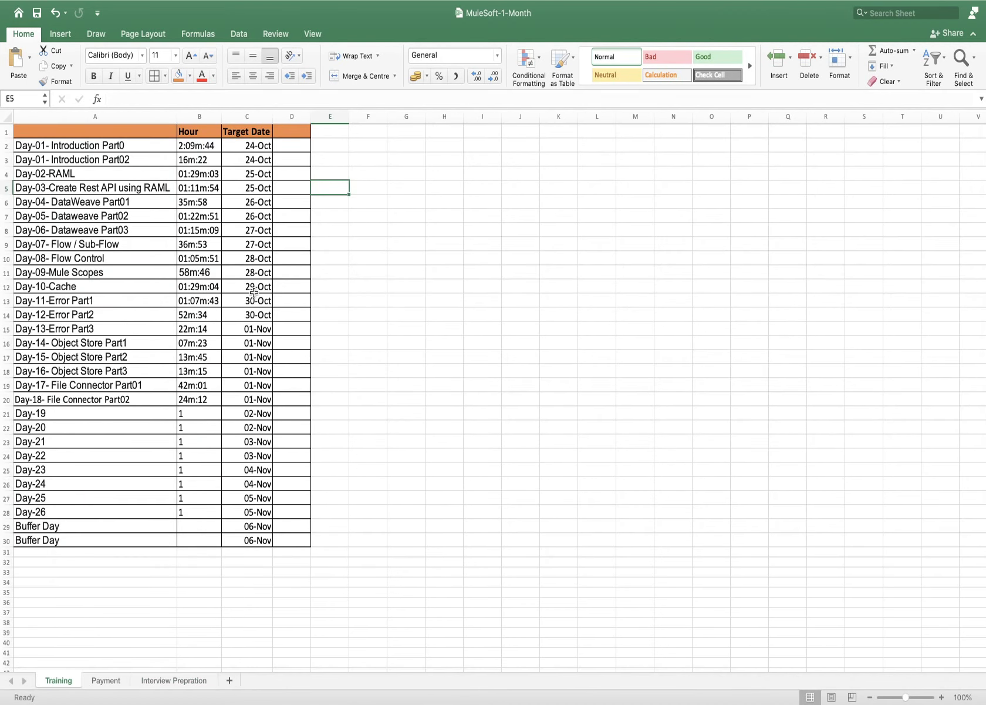
pyautogui.moveTo(203, 147); pyautogui.dragTo(203, 157)
pyautogui.moveTo(141, 145); pyautogui.dragTo(141, 159)
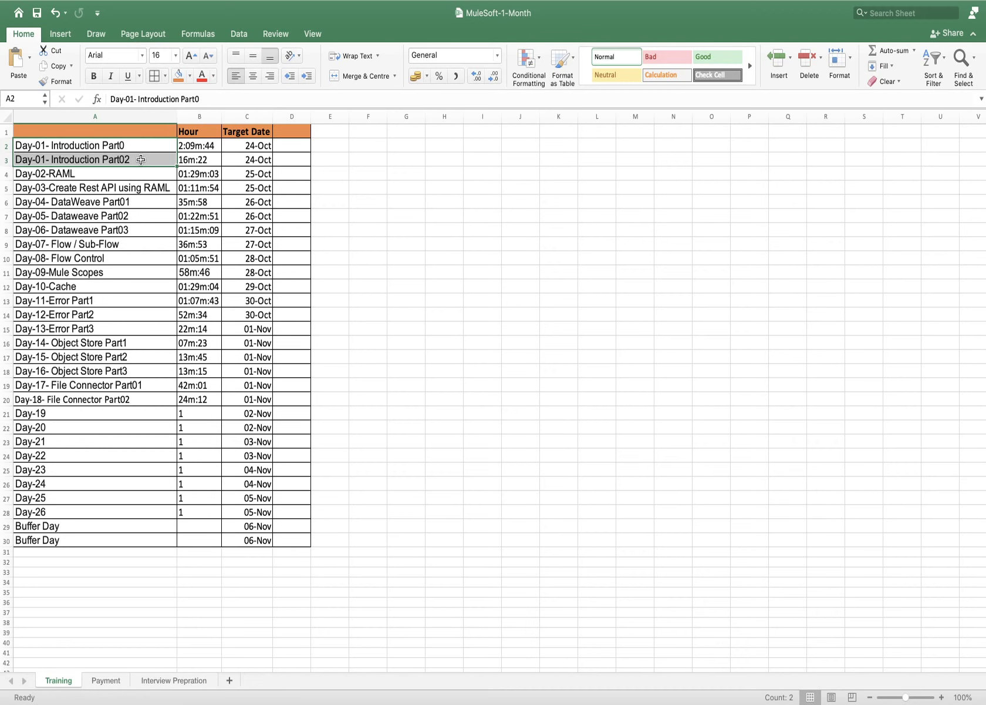
pyautogui.moveTo(136, 174); pyautogui.dragTo(143, 415)
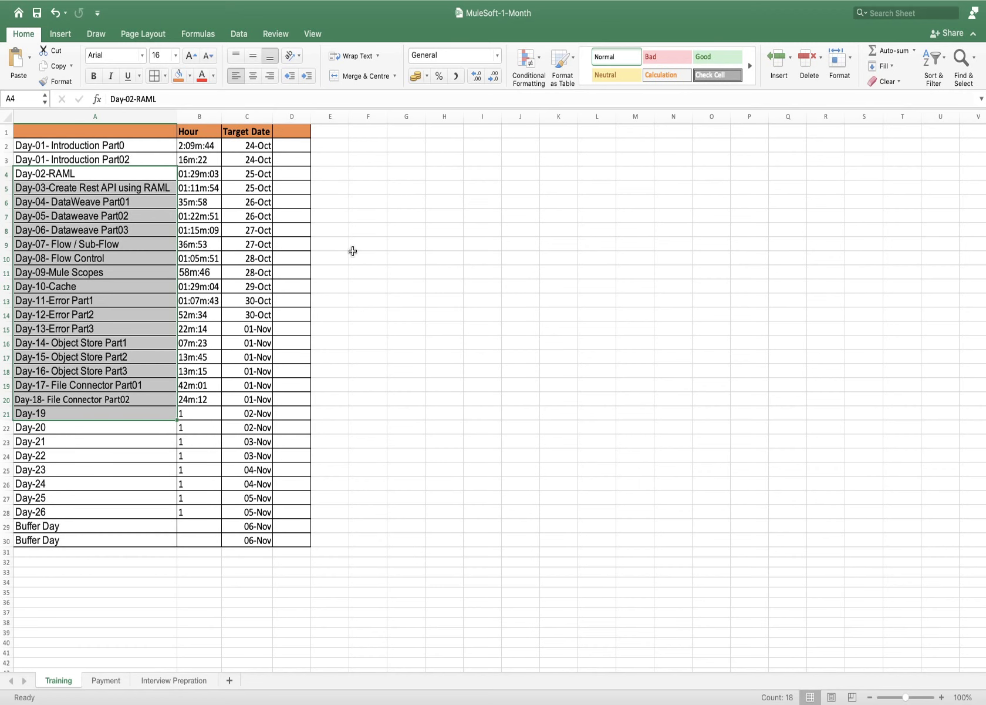
pyautogui.scroll(2, 244, 528)
# Switch to Firefox, search for EST to IST in a new browser tab, and open the worldtimebuddy converter.
pyautogui.click(79, 680)
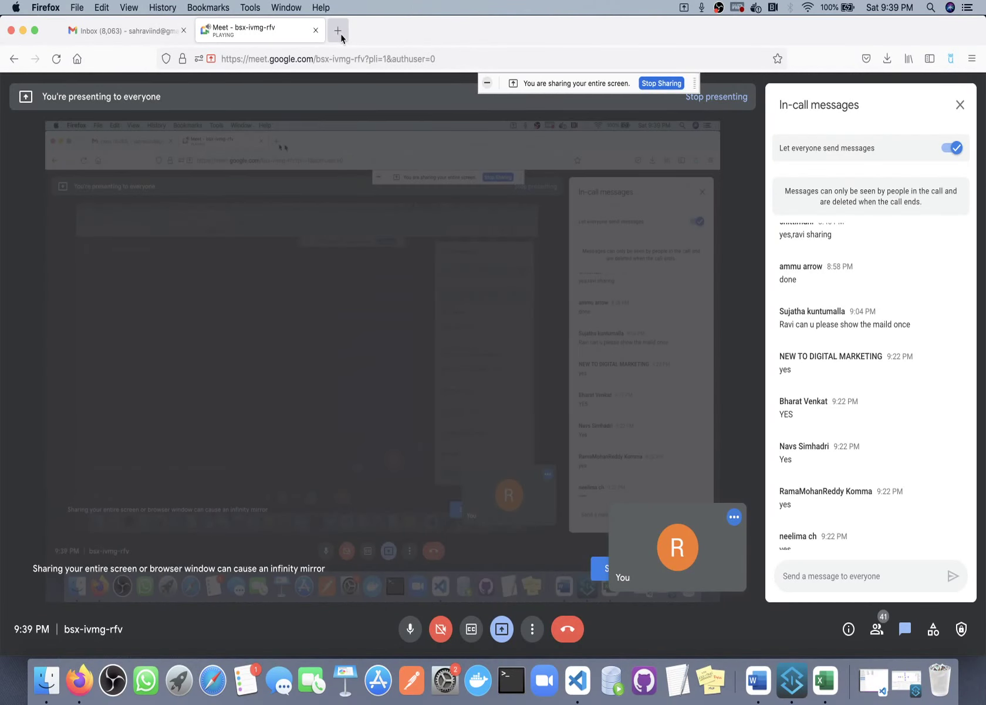
pyautogui.click(338, 30)
pyautogui.write('EST ')
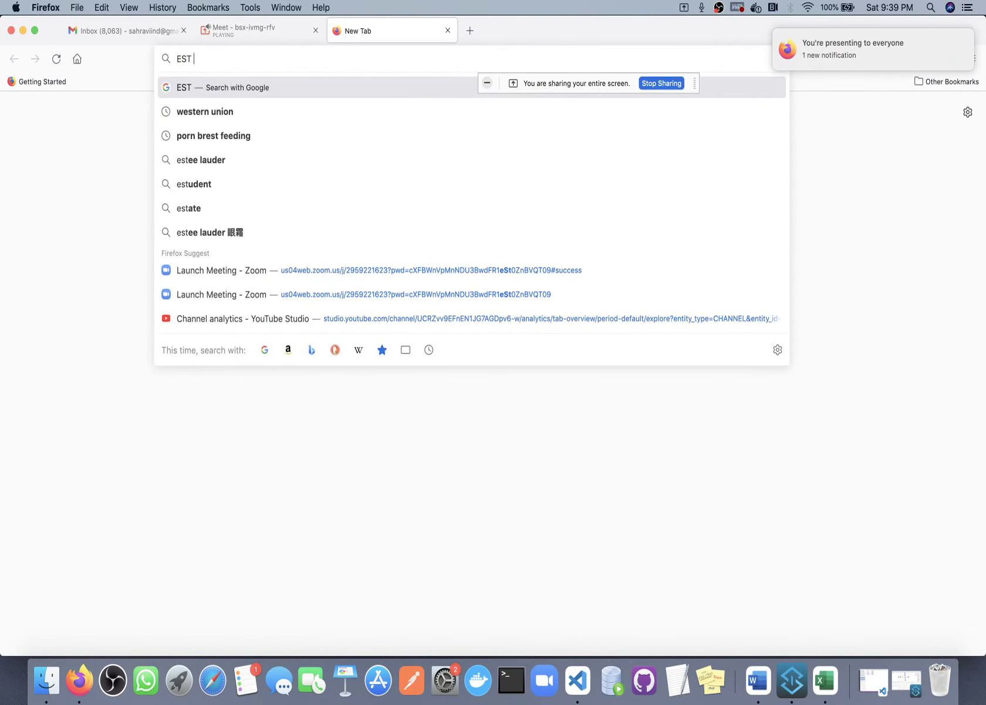
pyautogui.write('to IST')
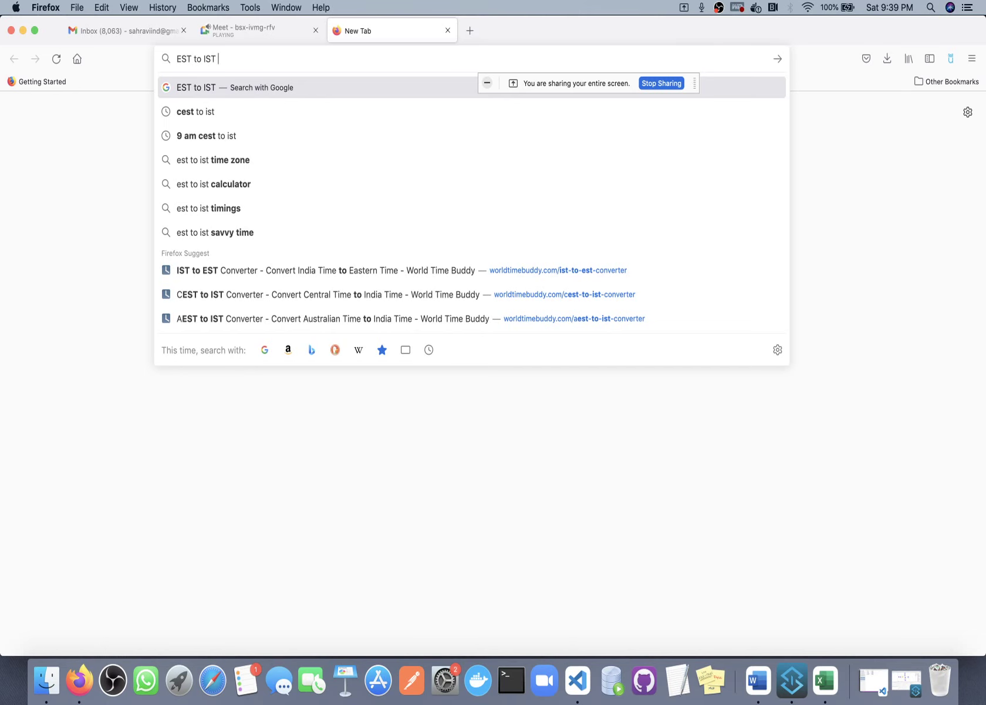
pyautogui.press('Return')
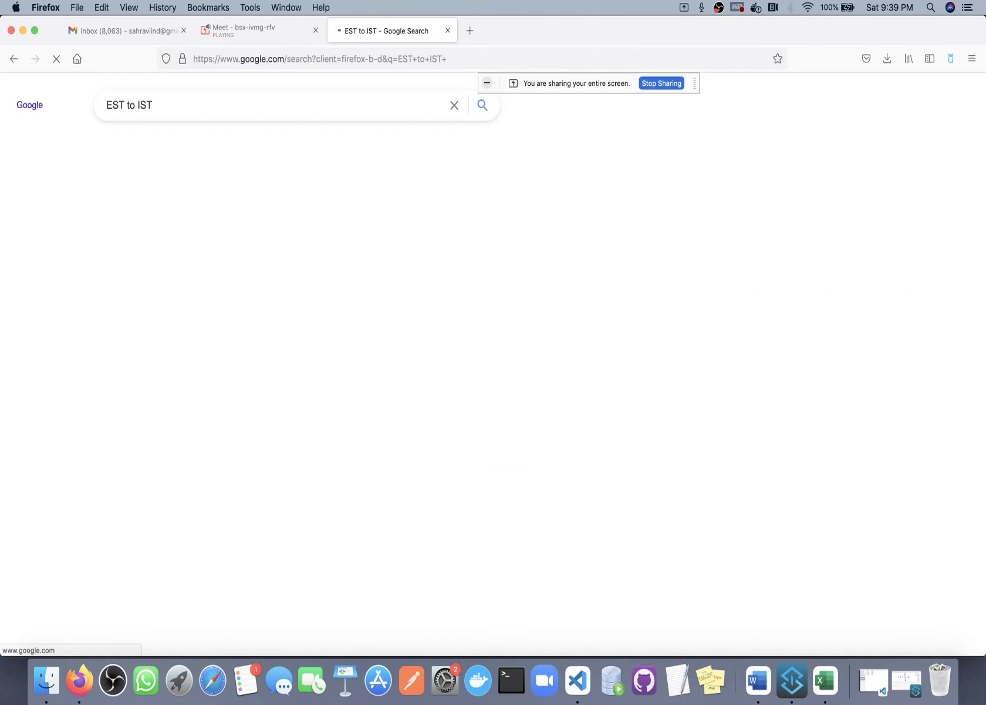
pyautogui.click(312, 223)
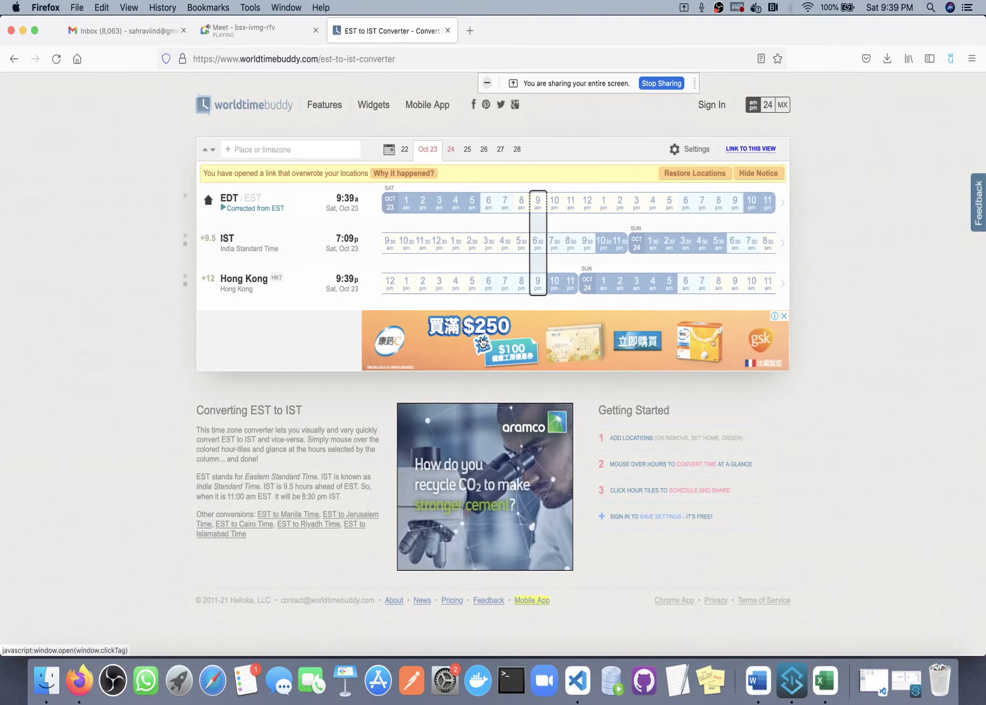
# Search for BST to IST in another new browser tab.
pyautogui.click(469, 30)
pyautogui.write('BST to')
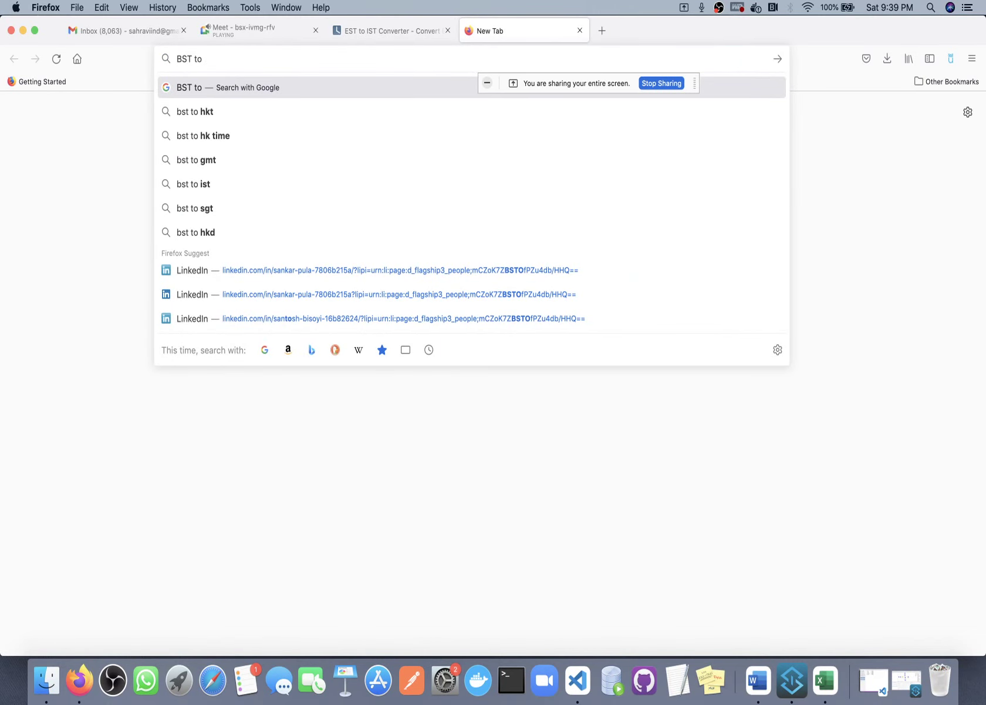
pyautogui.write(' IST')
pyautogui.press('Return')
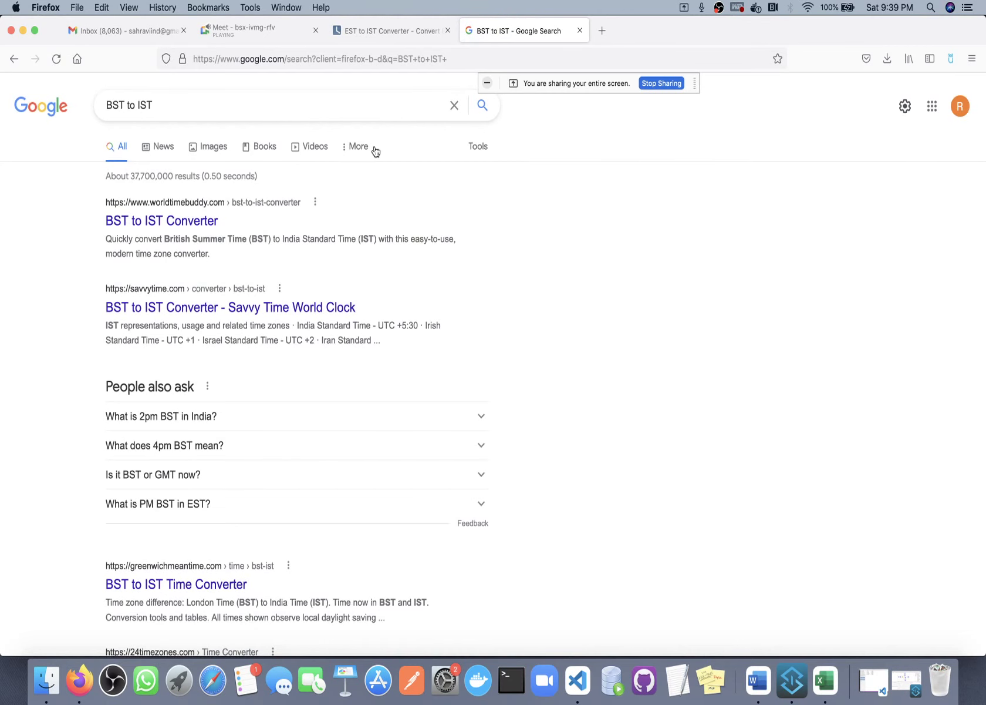
# Check the EST to IST hour comparison and the BST to IST results, and return to the Meet call.
pyautogui.click(376, 30)
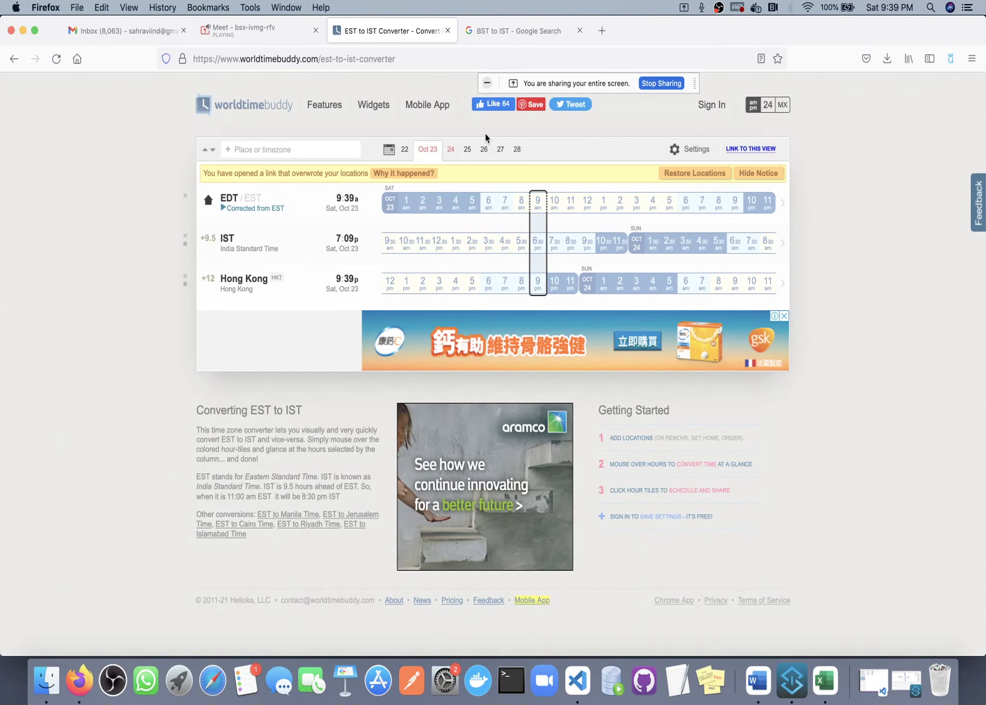
pyautogui.click(545, 31)
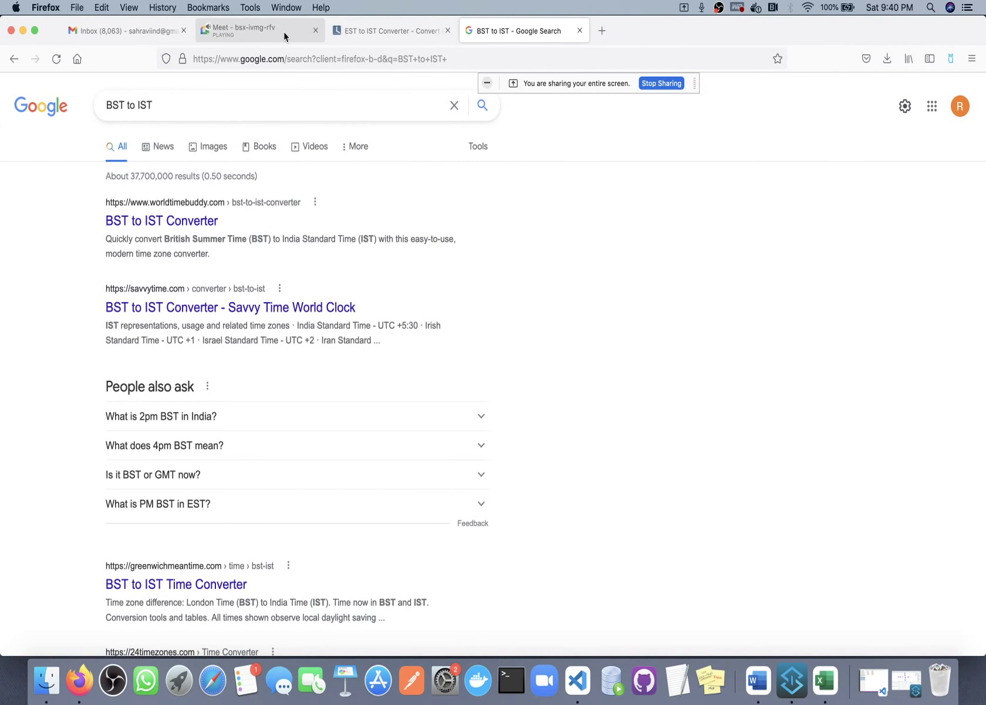
pyautogui.click(403, 33)
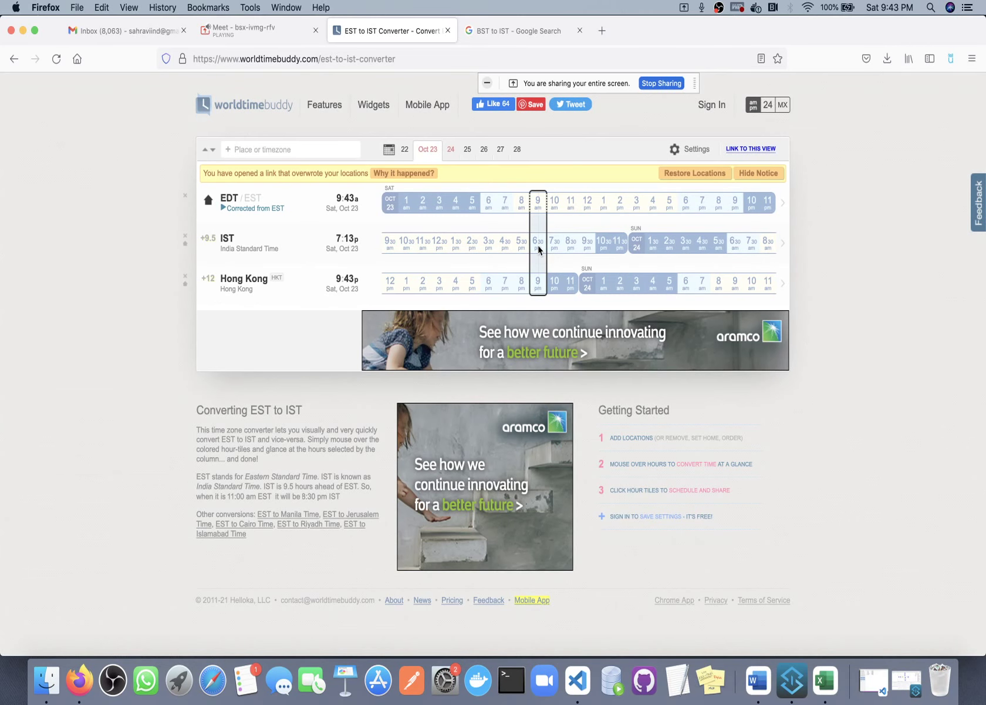
pyautogui.click(273, 33)
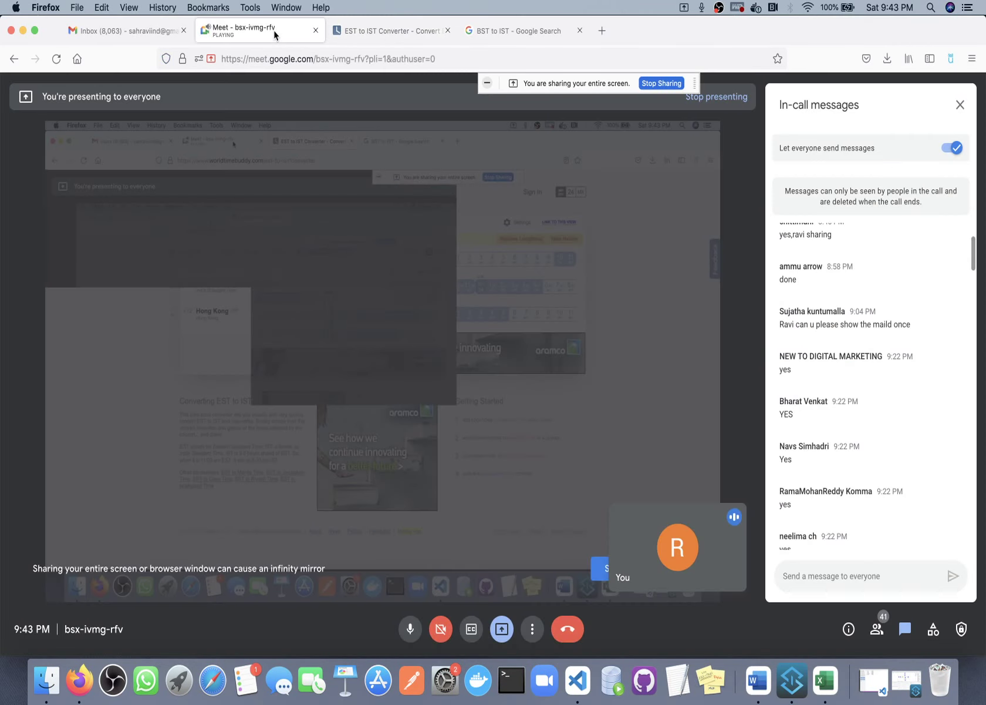
# Switch back to the MuleSoft-1-Month workbook in Excel and widen column D of the Training worksheet to about 21.33.
pyautogui.click(575, 681)
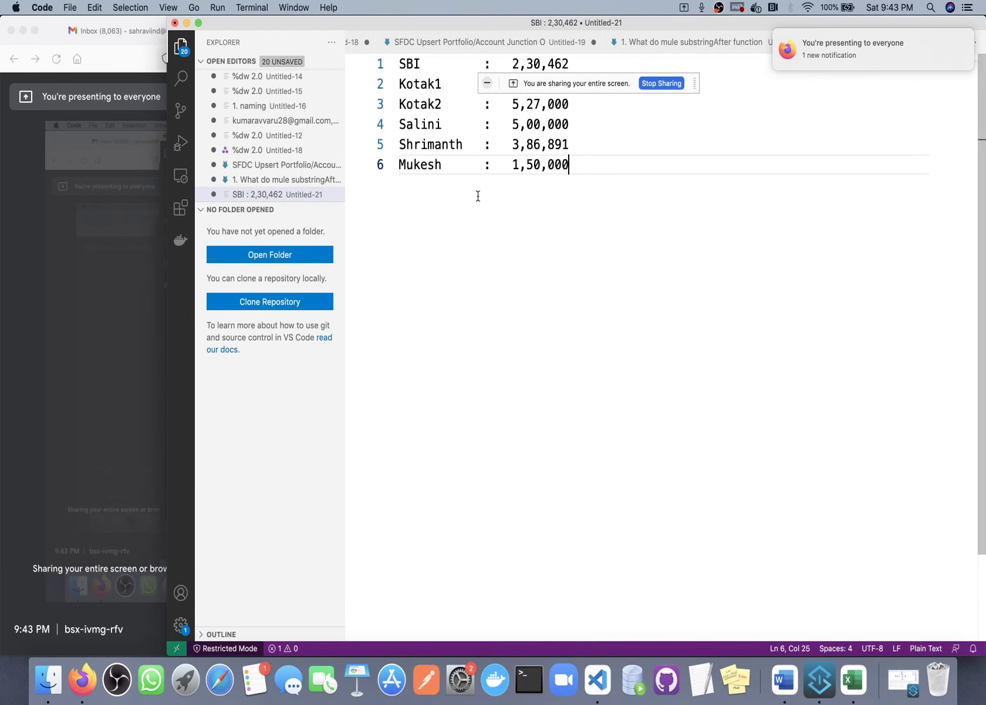
pyautogui.press('super+Tab')
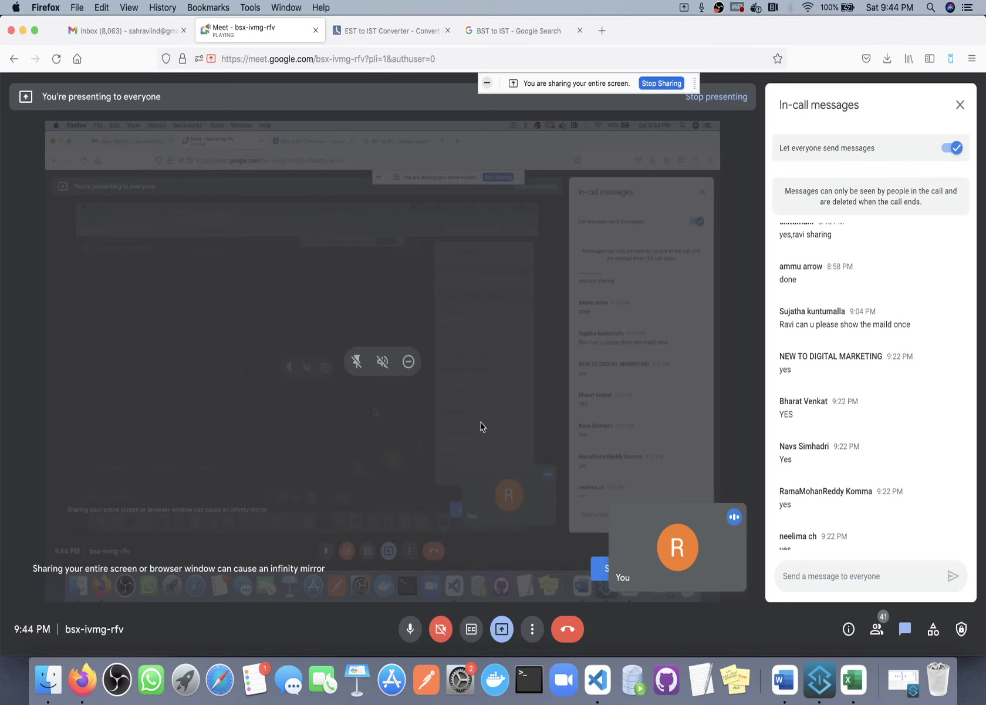
pyautogui.click(853, 679)
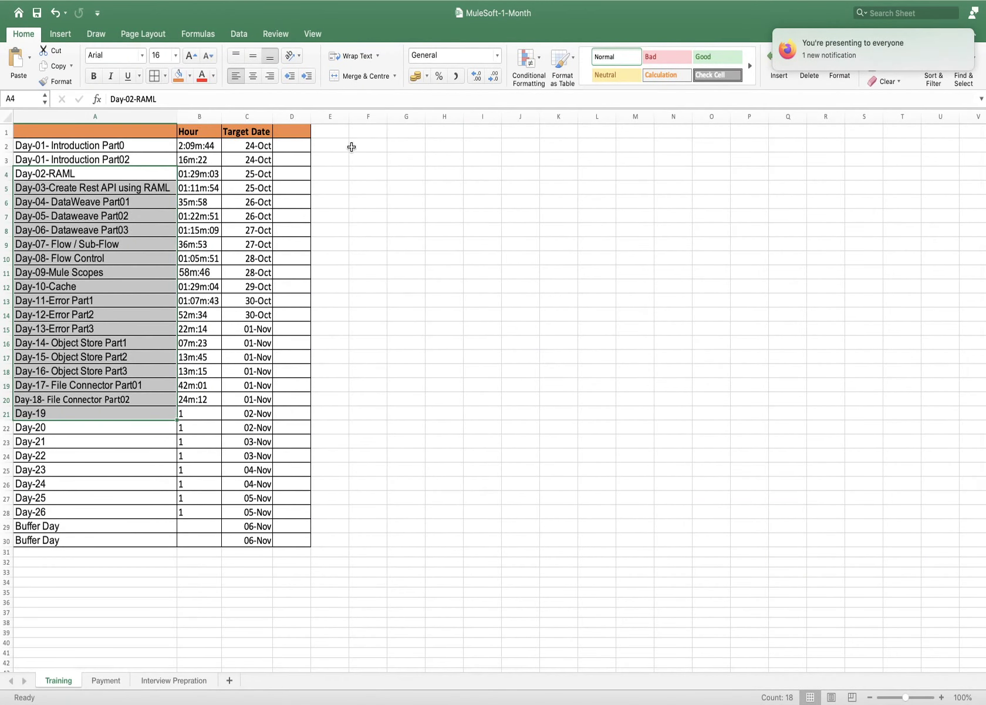
pyautogui.moveTo(311, 118); pyautogui.dragTo(351, 119)
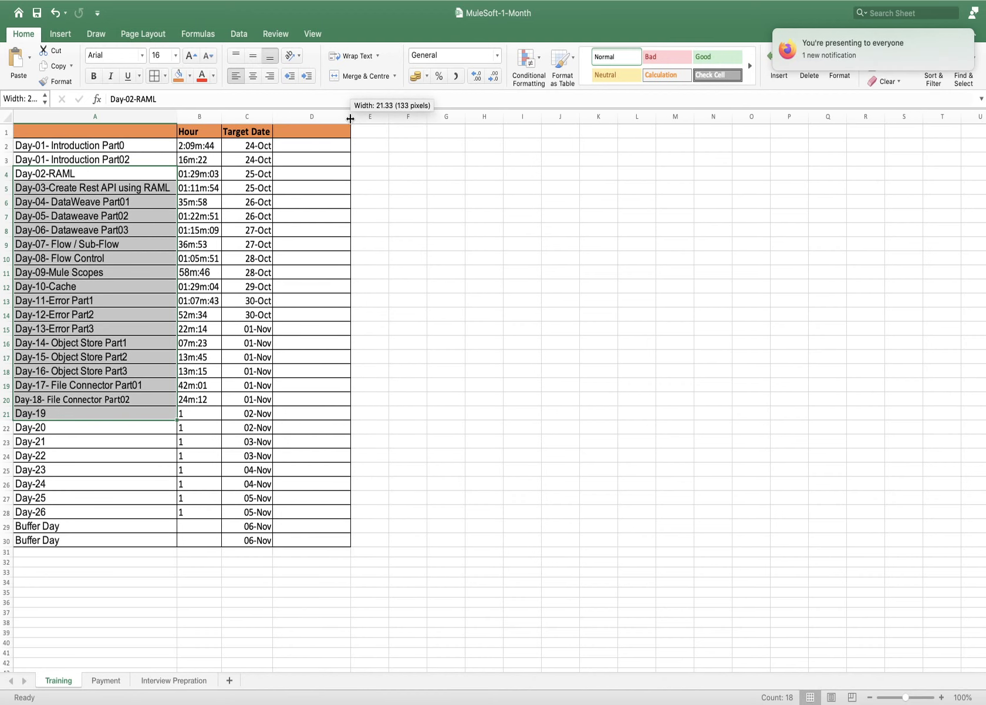
# Enter the header Meeting Time in cell D1 of the Training worksheet.
pyautogui.click(317, 115)
pyautogui.click(315, 129)
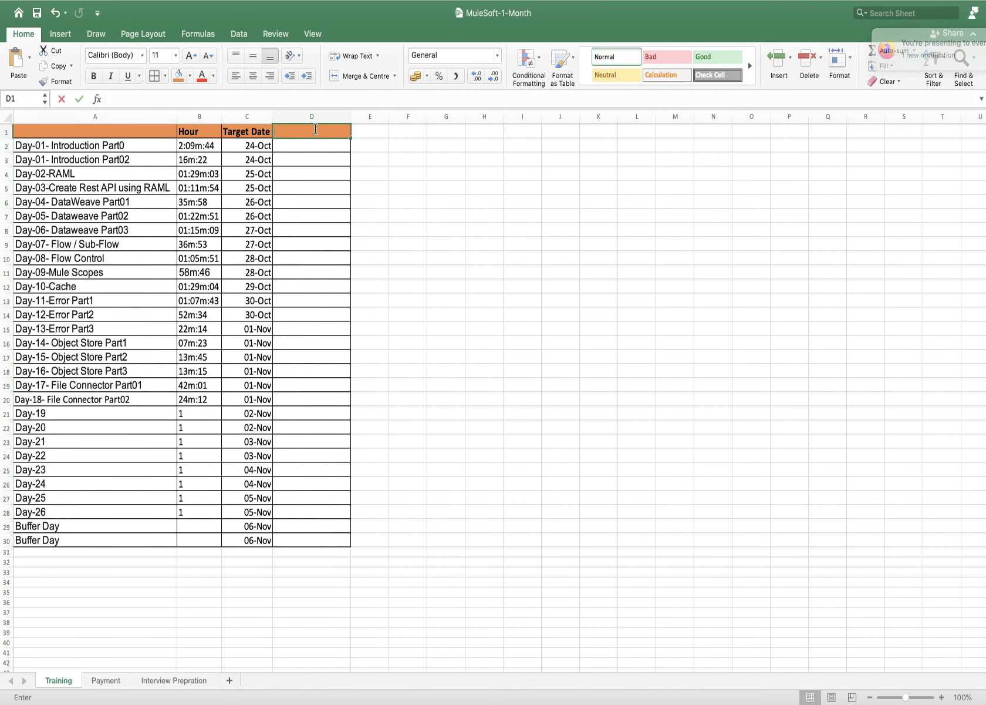
pyautogui.write('Meetin')
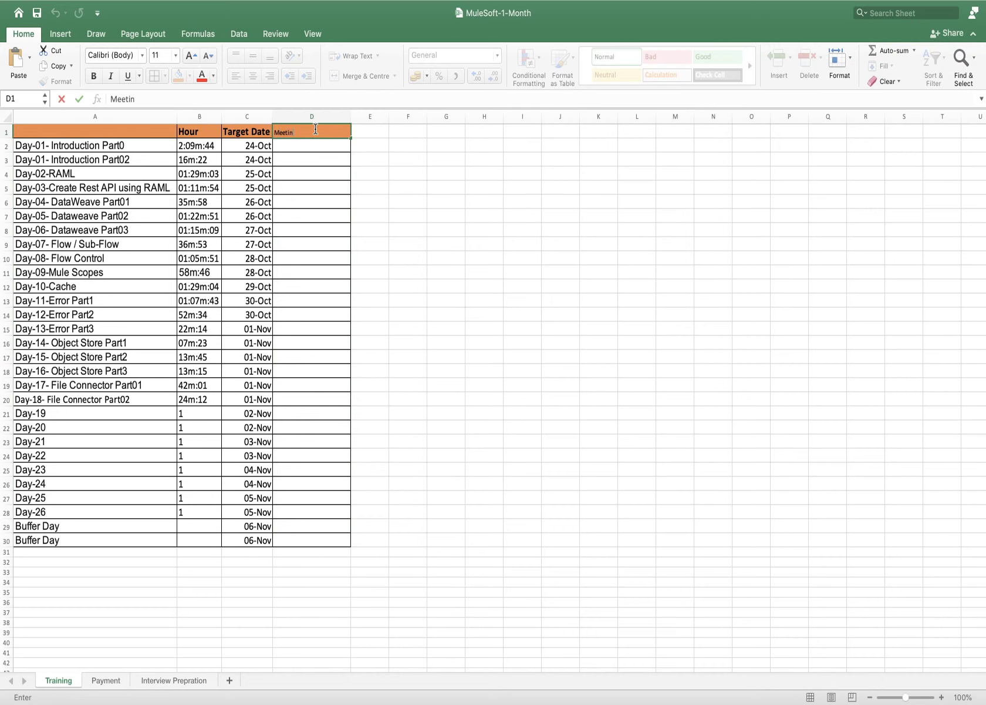
pyautogui.write('g Time')
pyautogui.click(389, 161)
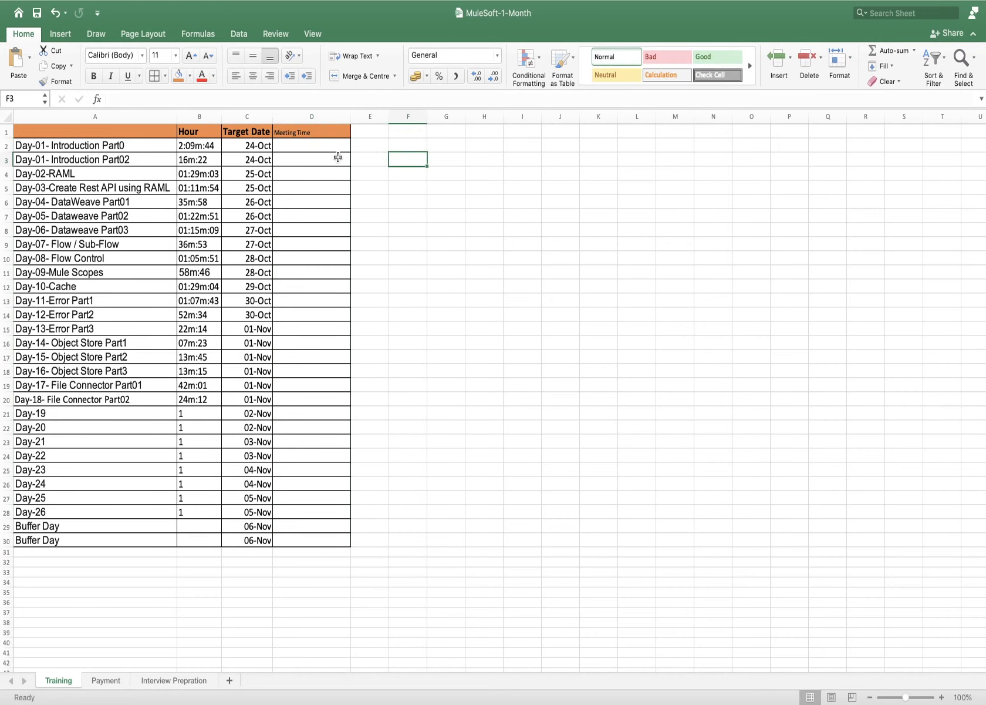
# Enter 6:00 PM- 7:00 PM IST in cell D2 and fit column D's width to its contents.
pyautogui.click(313, 145)
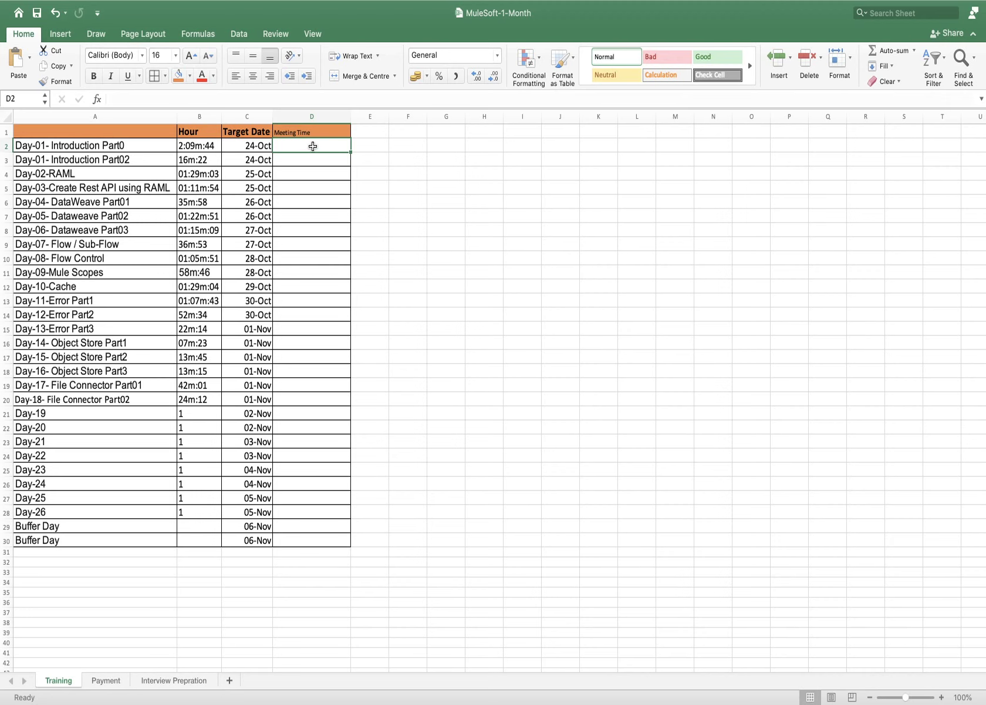
pyautogui.doubleClick(313, 145)
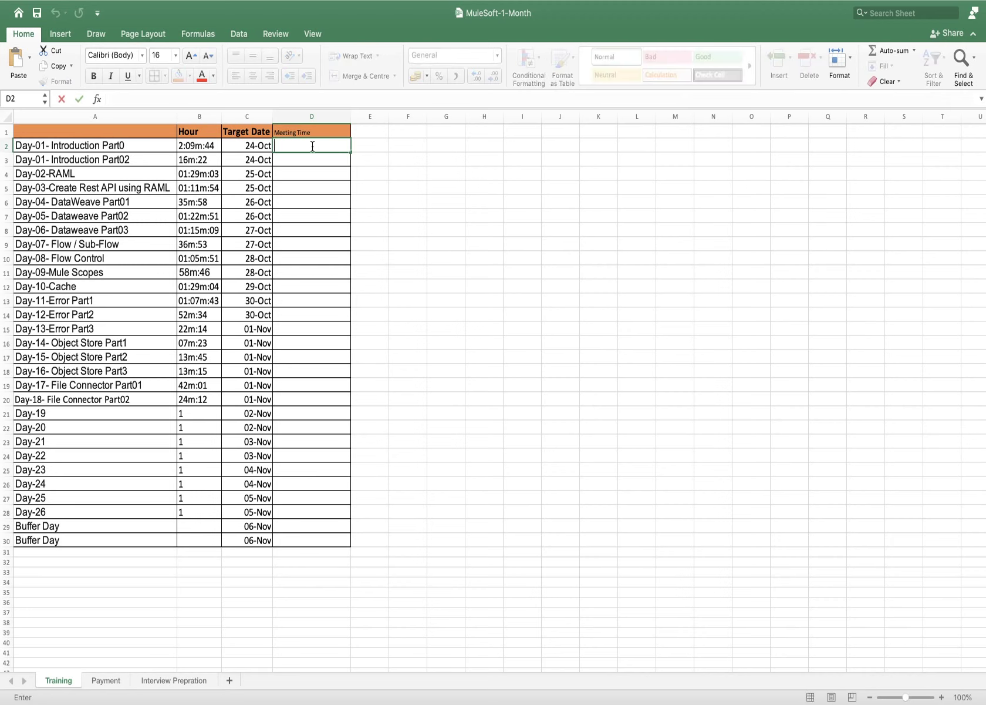
pyautogui.write('6')
pyautogui.write(';')
pyautogui.write('00')
pyautogui.press('BackSpace')
pyautogui.press('BackSpace')
pyautogui.press('BackSpace')
pyautogui.write(';')
pyautogui.press('BackSpace')
pyautogui.write(':)')
pyautogui.press('BackSpace')
pyautogui.write('00')
pyautogui.write(' PM')
pyautogui.write('- &')
pyautogui.press('BackSpace')
pyautogui.write('7:00 PM IST')
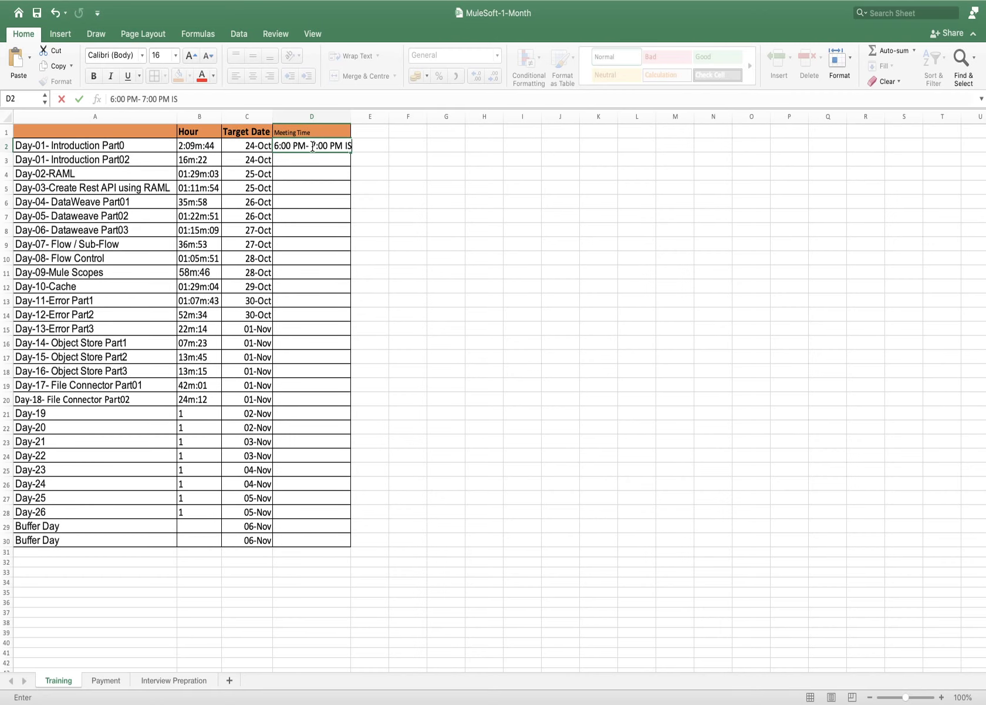
pyautogui.doubleClick(351, 119)
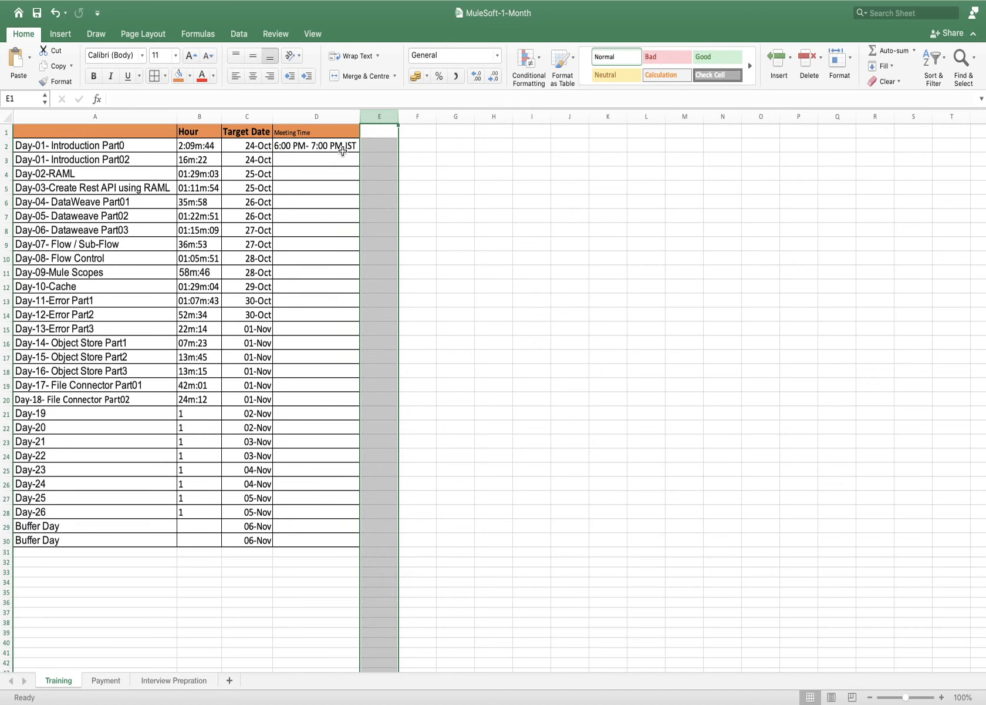
# Copy the meeting time from D2 into D3 through D30, down to the last Buffer Day row.
pyautogui.click(341, 147)
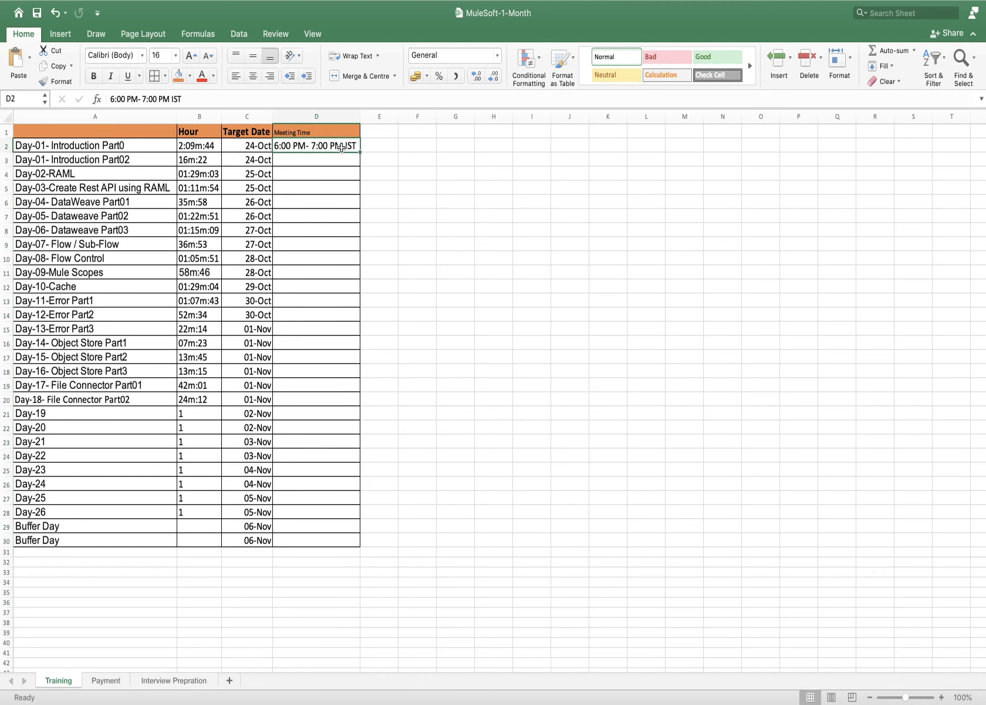
pyautogui.press('cmd+c')
pyautogui.moveTo(340, 159); pyautogui.dragTo(337, 541)
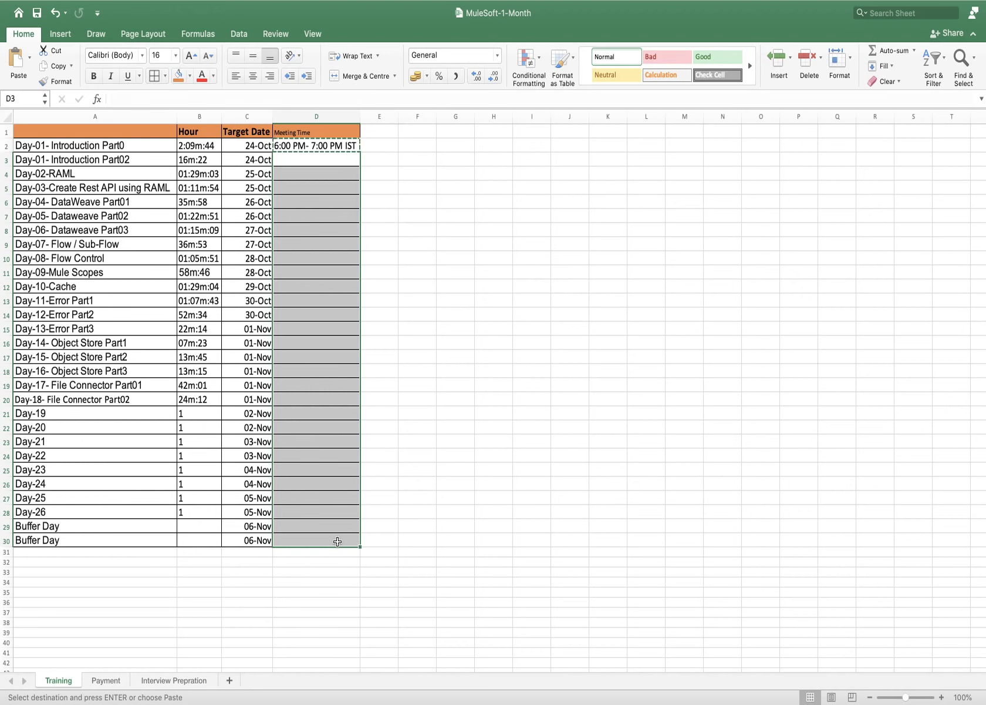
pyautogui.press('cmd+v')
pyautogui.click(431, 467)
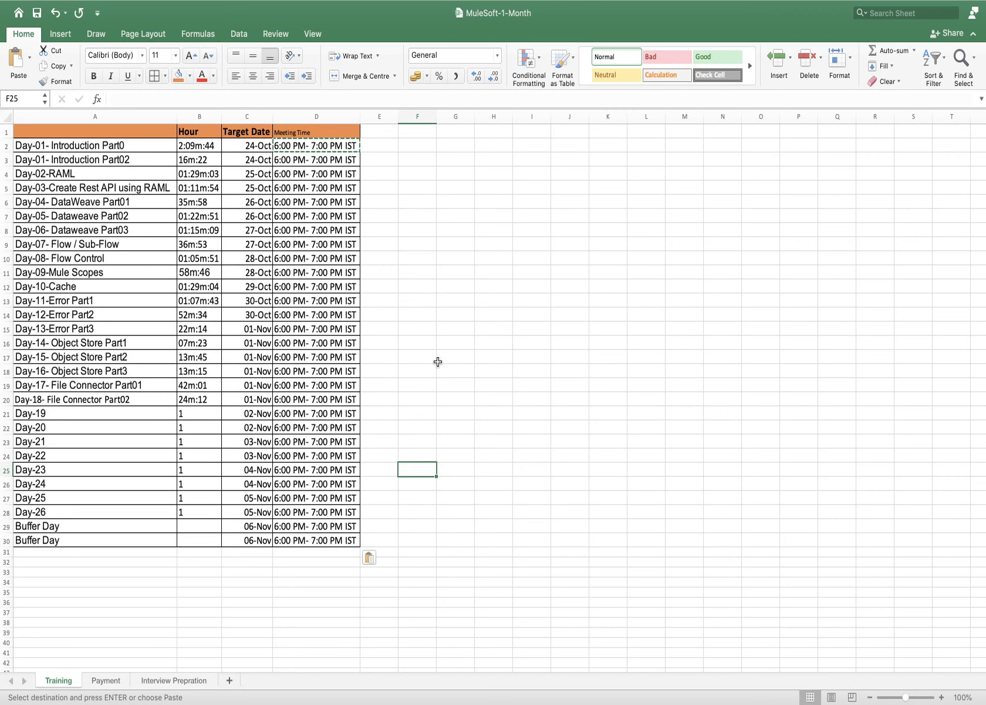
pyautogui.press('Up')
pyautogui.press('Up')
pyautogui.press('Up')
pyautogui.press('Up')
pyautogui.press('Up')
pyautogui.press('Up')
pyautogui.press('Up')
pyautogui.press('Up')
pyautogui.press('Up')
pyautogui.press('Up')
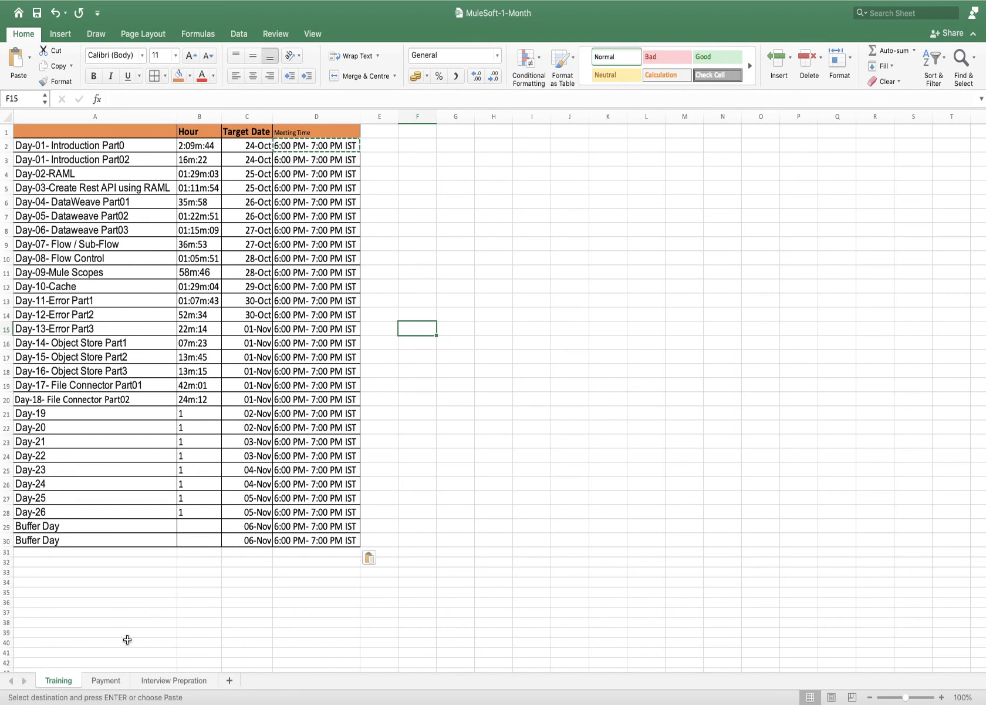
# Look at the Payment and Interview Prepration worksheets, and return to the Buffer Day rows of the Training worksheet.
pyautogui.click(101, 682)
pyautogui.click(147, 682)
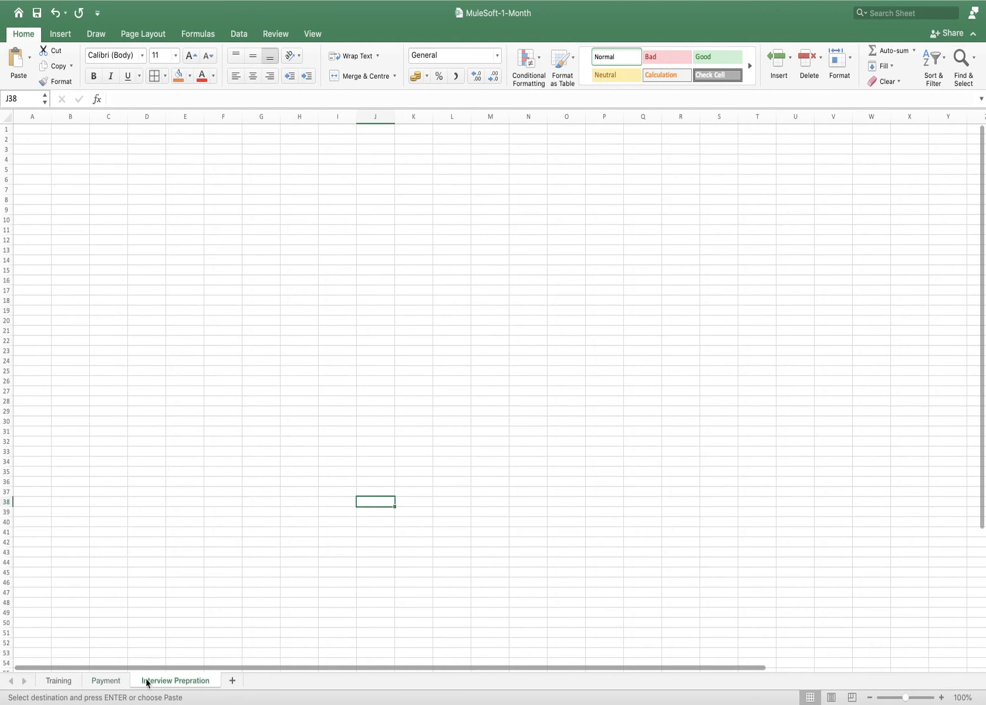
pyautogui.click(47, 683)
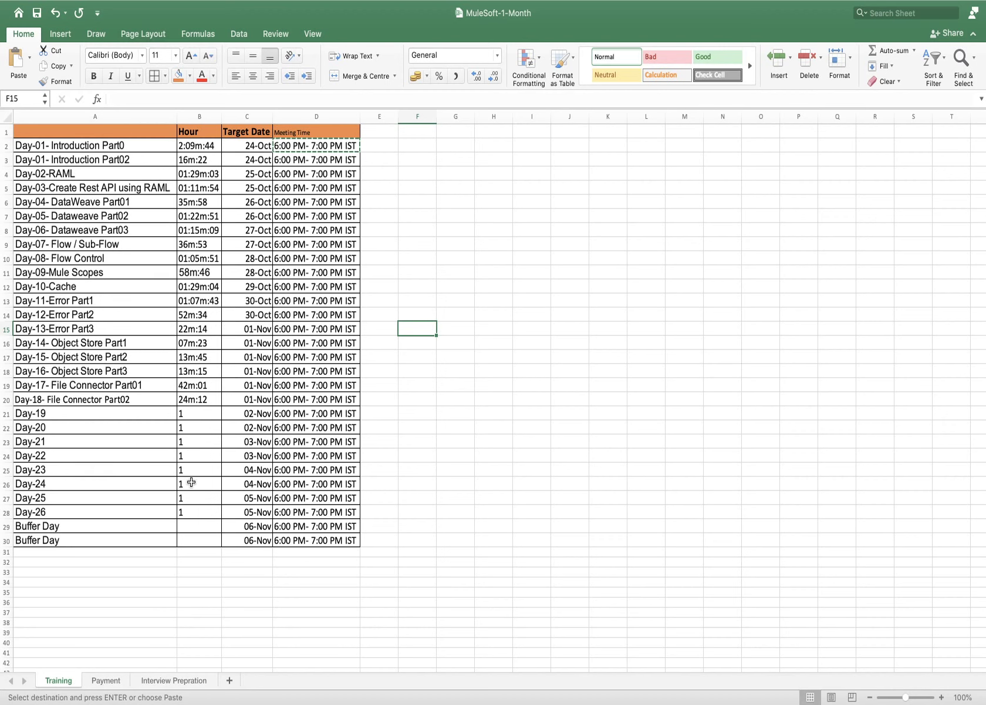
pyautogui.moveTo(113, 524); pyautogui.dragTo(97, 539)
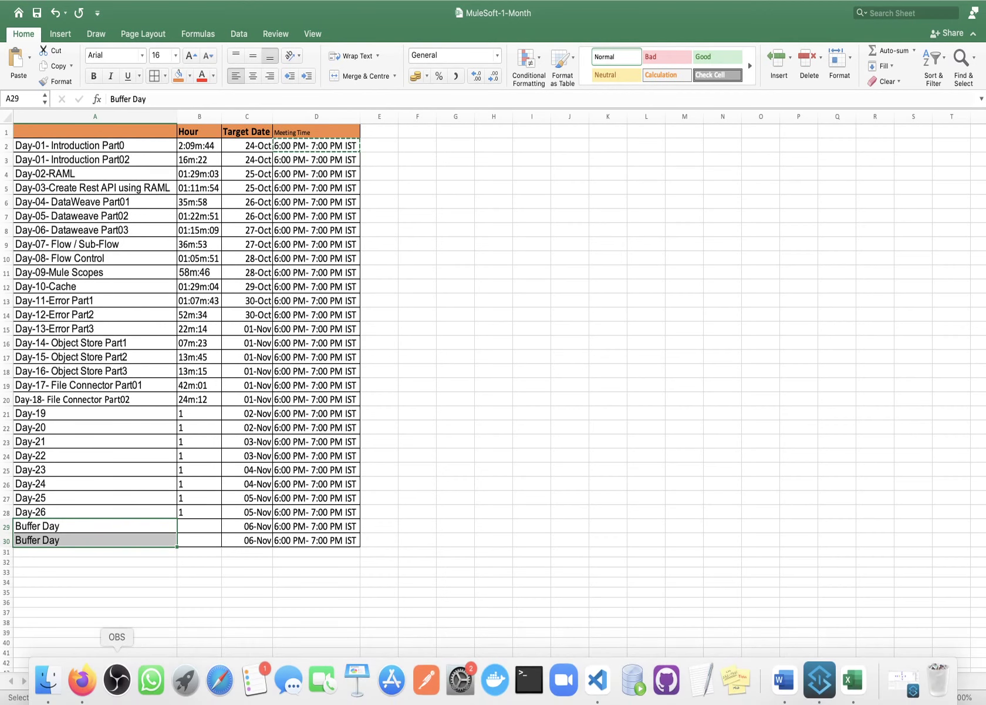
# Switch to Firefox, return to the Meet call, and look through its participant list for open microphones.
pyautogui.click(83, 679)
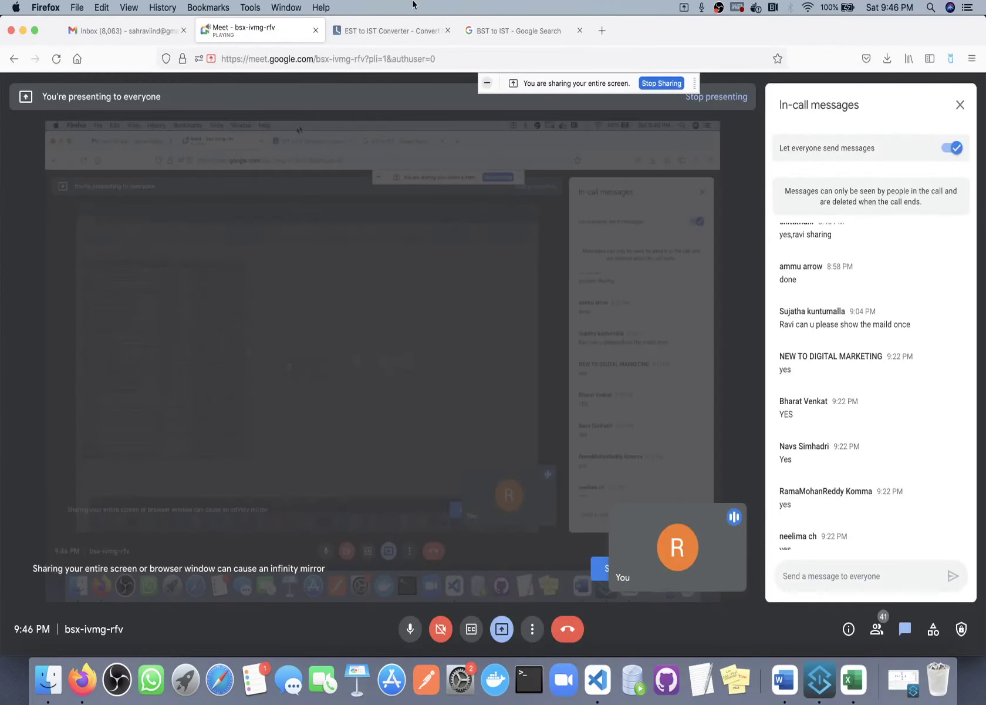
pyautogui.click(495, 33)
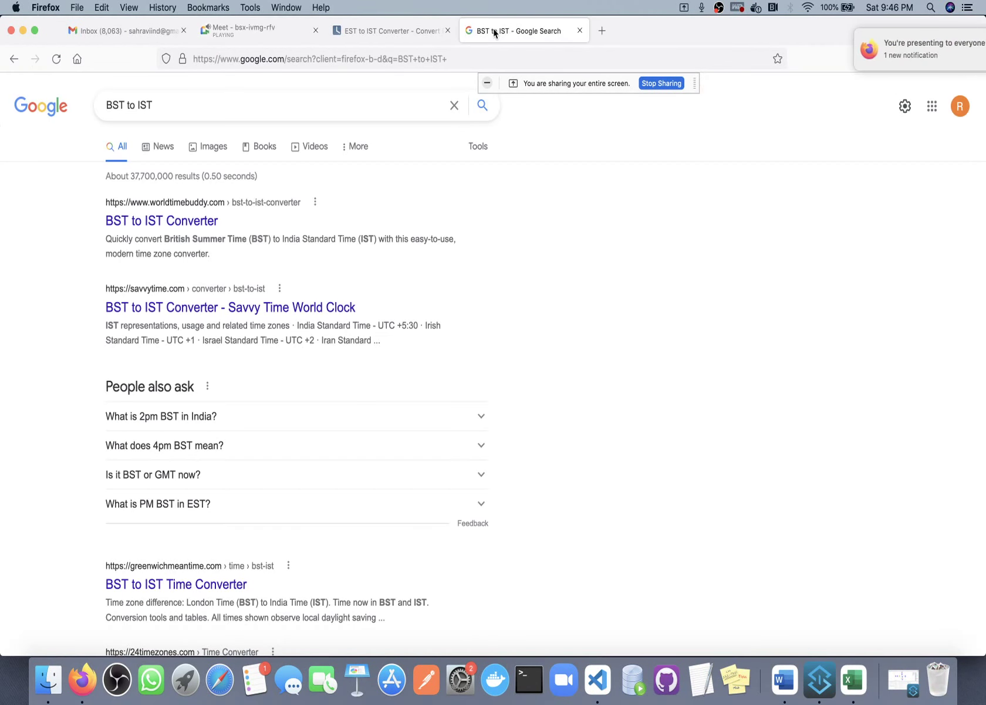
pyautogui.click(389, 33)
pyautogui.click(254, 30)
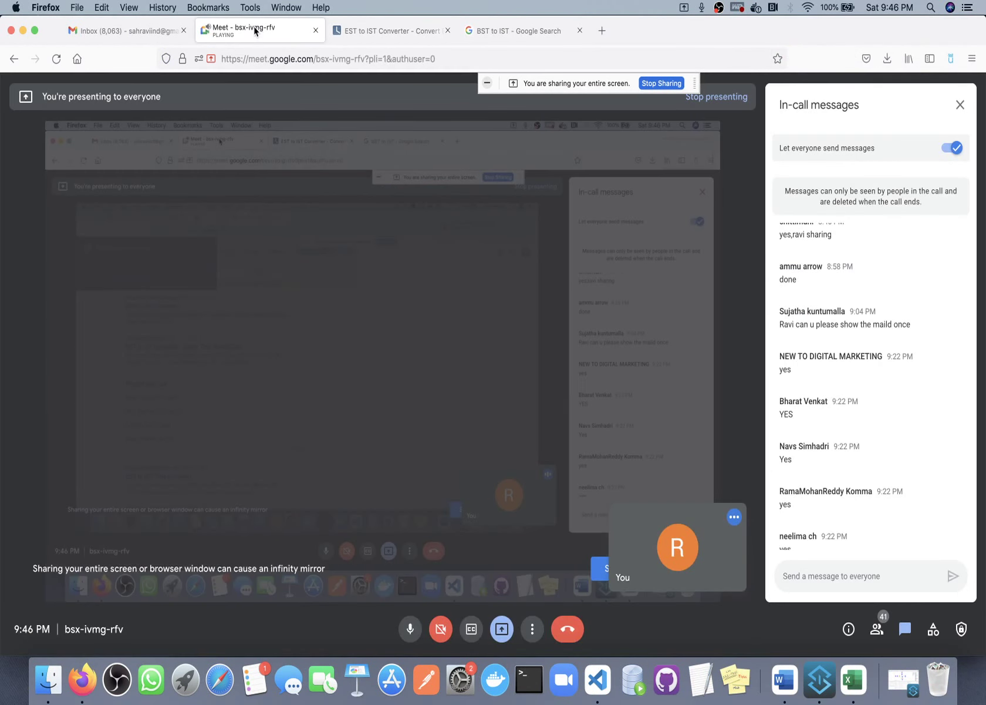
pyautogui.click(877, 629)
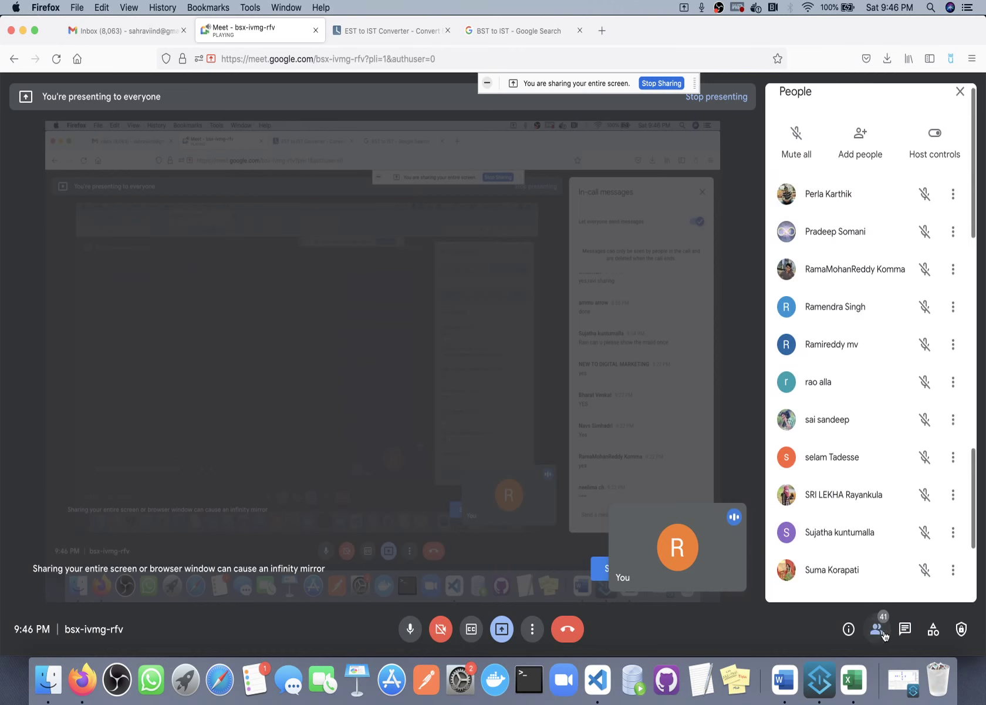
pyautogui.scroll(-3, 904, 464)
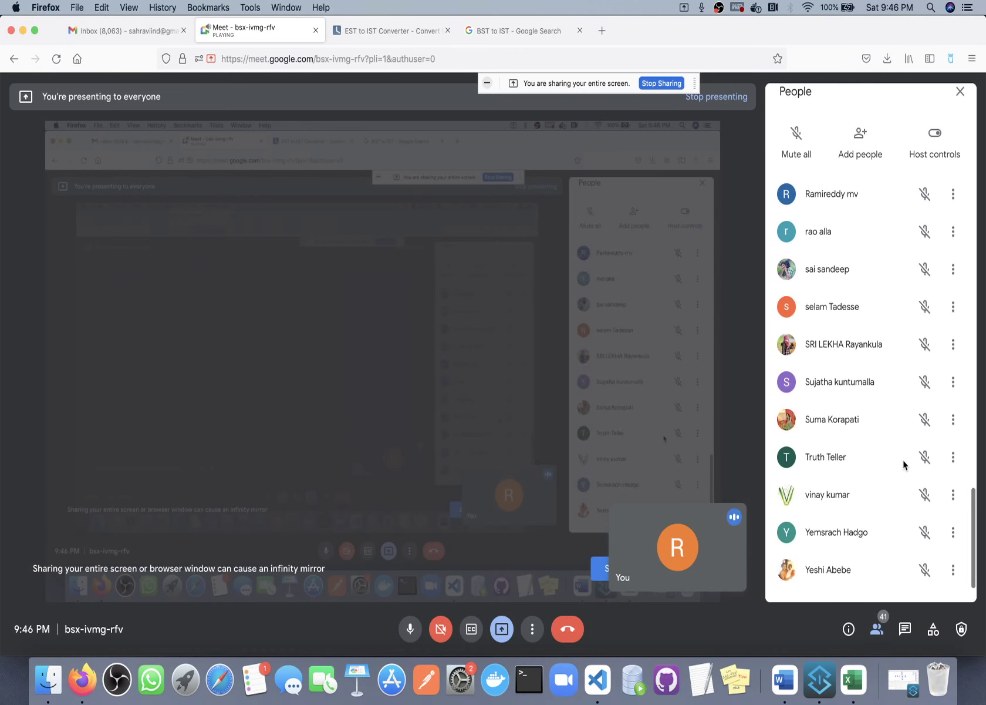
pyautogui.scroll(10, 904, 464)
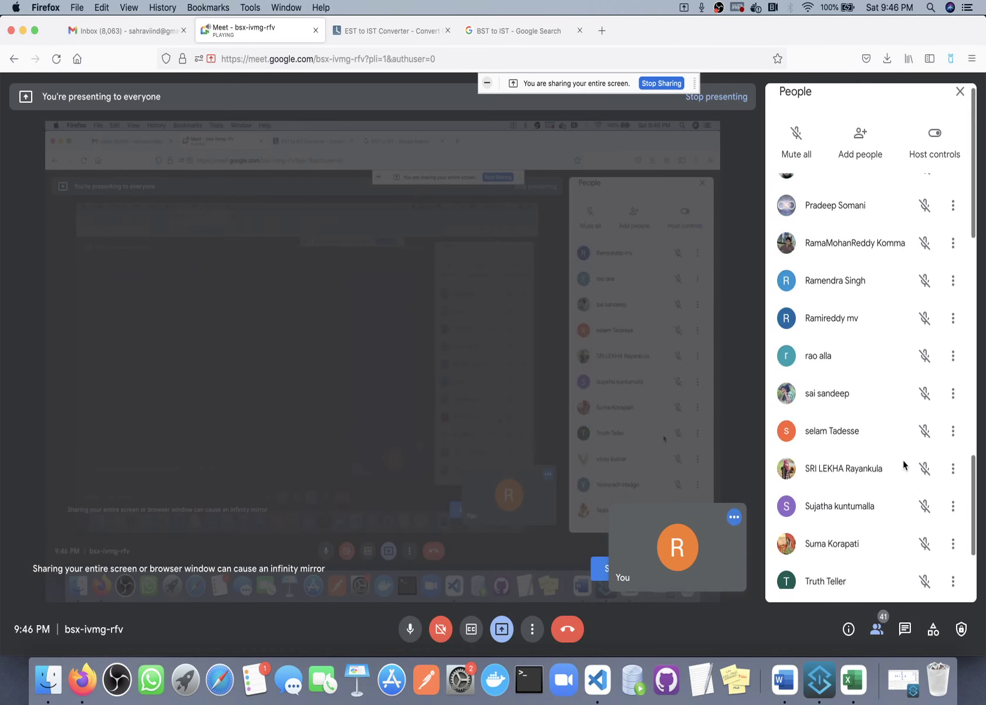
pyautogui.scroll(5, 904, 464)
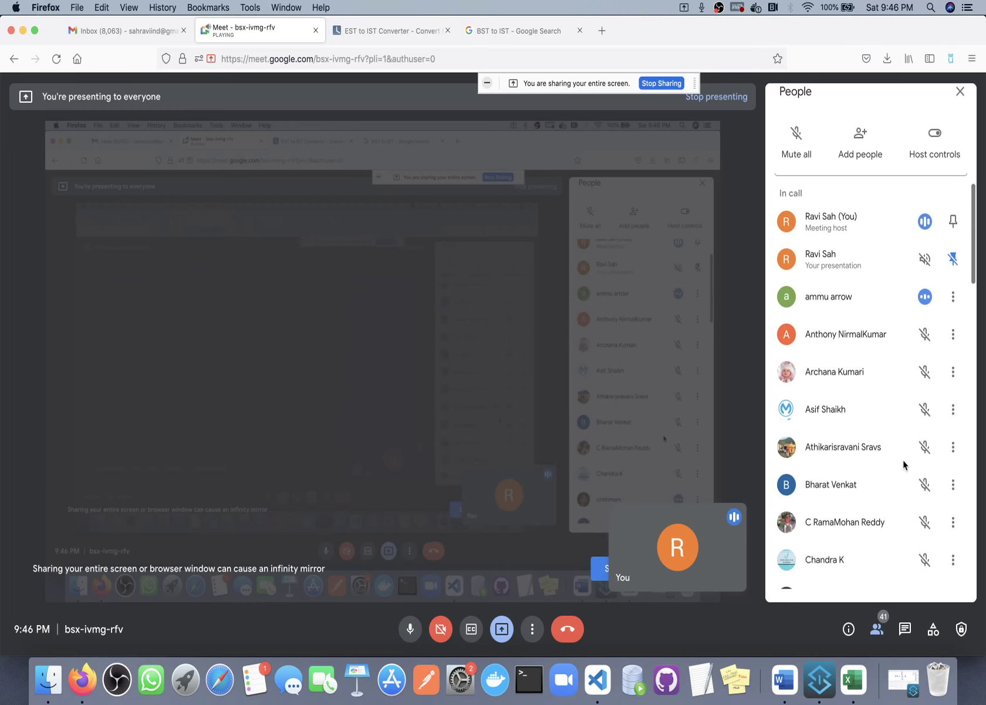
pyautogui.scroll(-4, 905, 464)
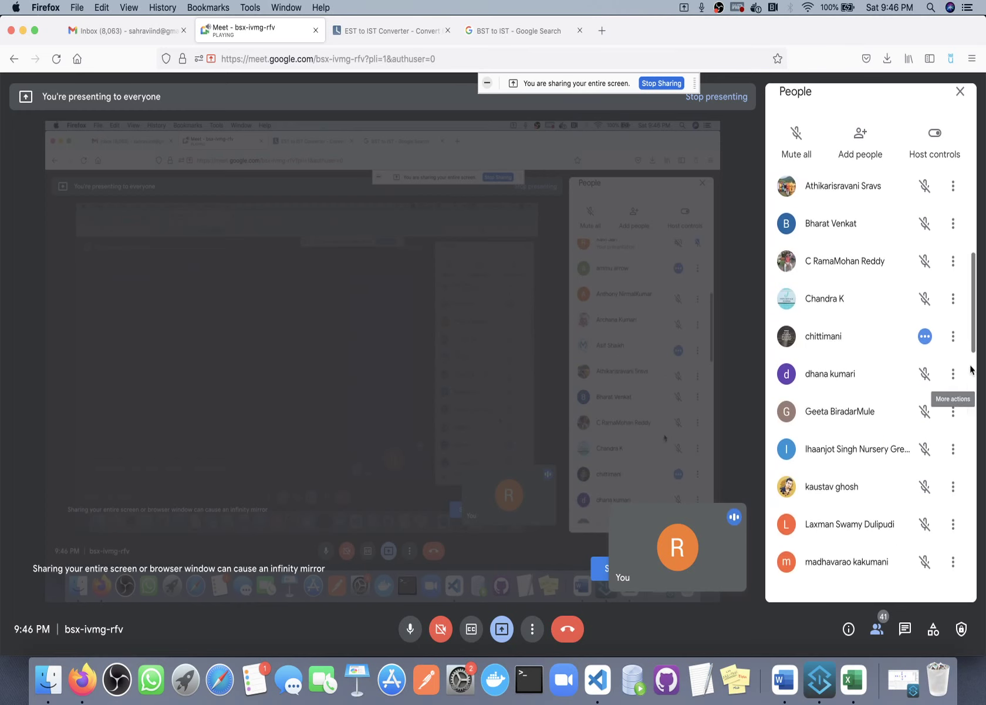
pyautogui.scroll(5, 930, 369)
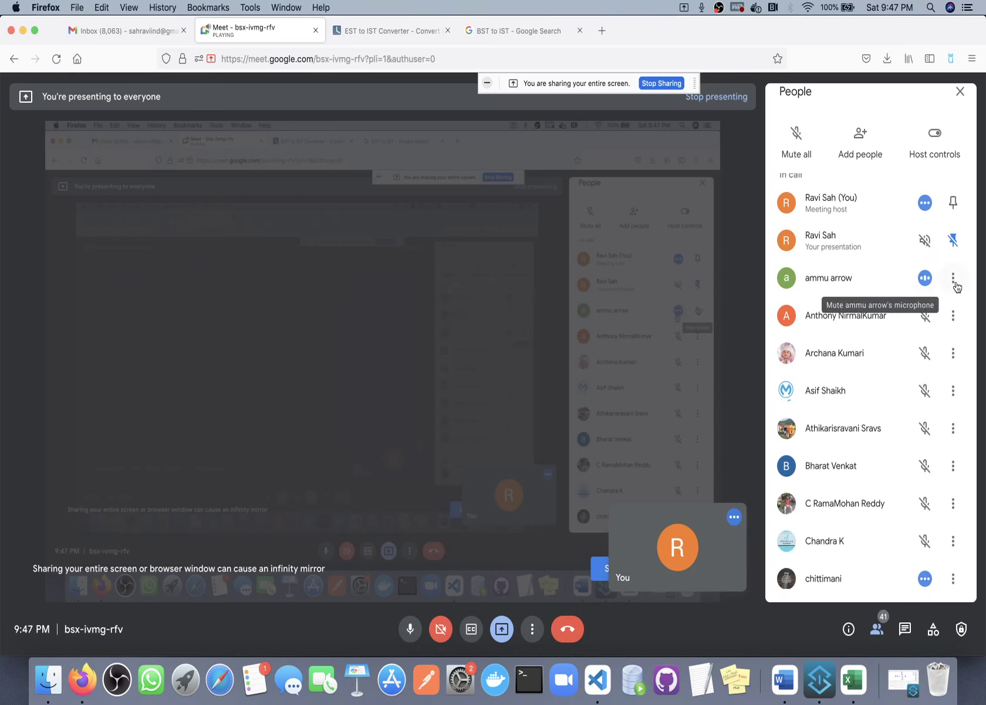
# Remove the unmuted participant listed directly below the host's presentation from the call, without filling out an abuse report.
pyautogui.click(953, 278)
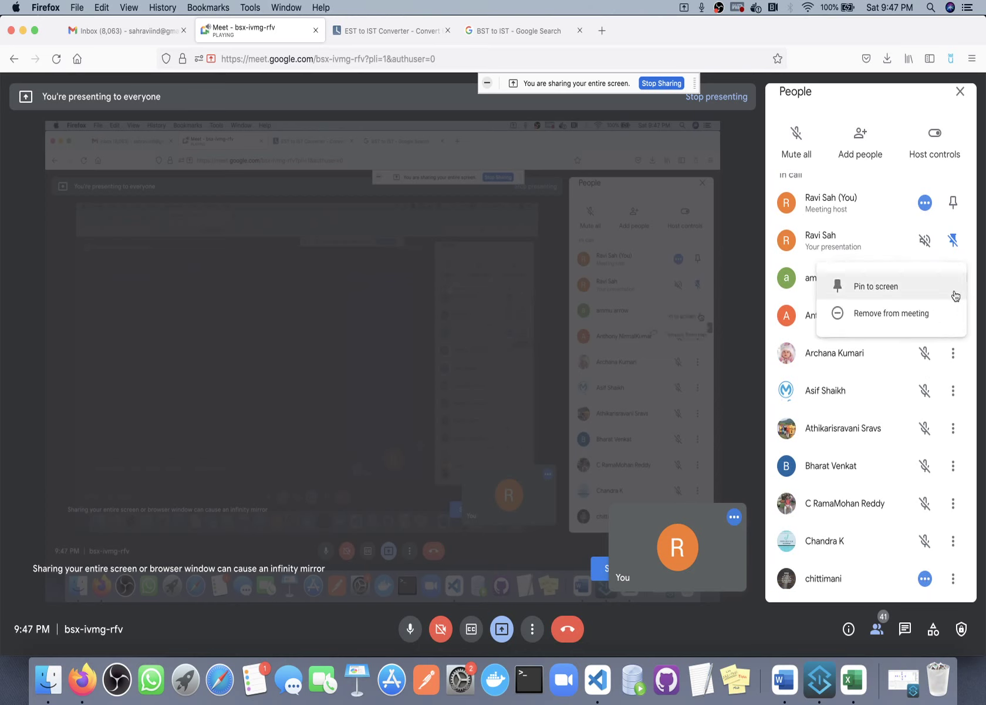
pyautogui.click(904, 316)
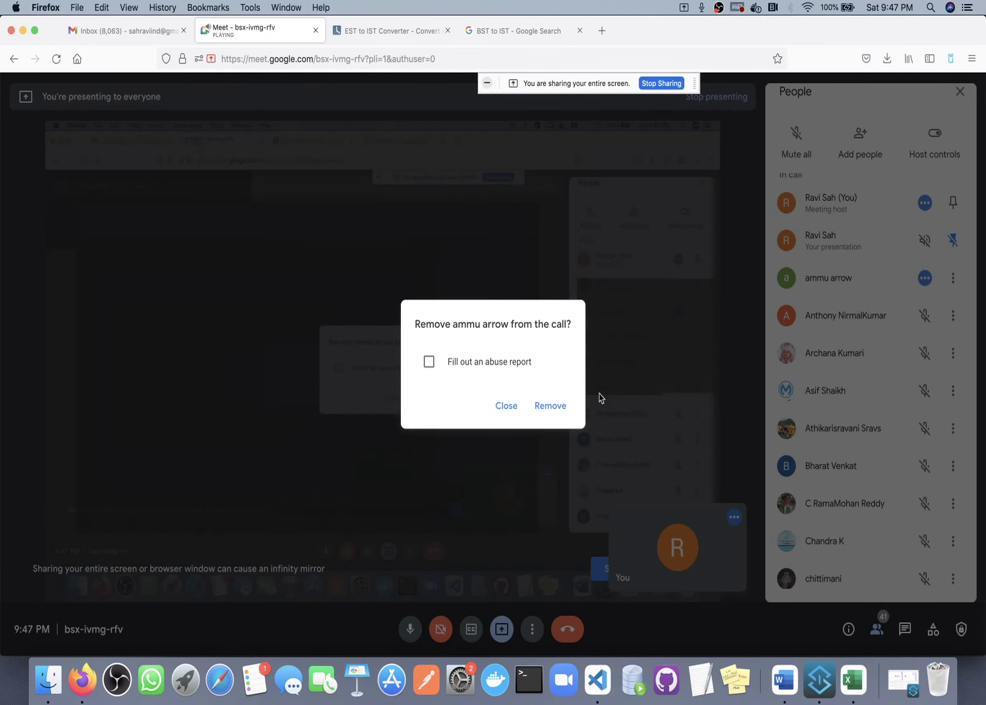
pyautogui.click(564, 406)
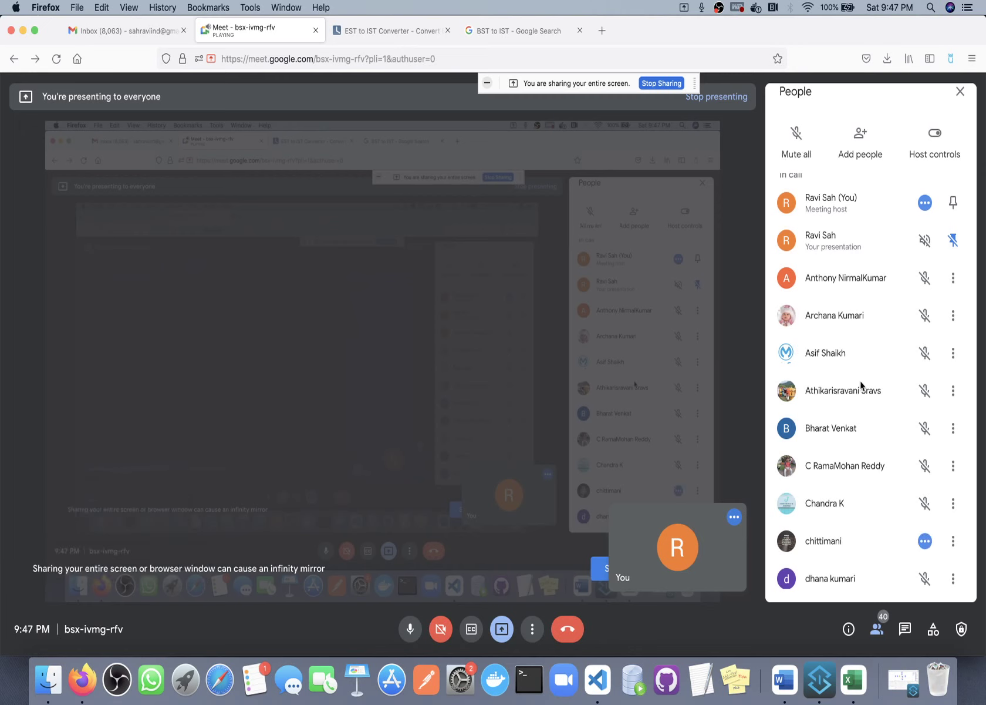
pyautogui.scroll(-10, 860, 385)
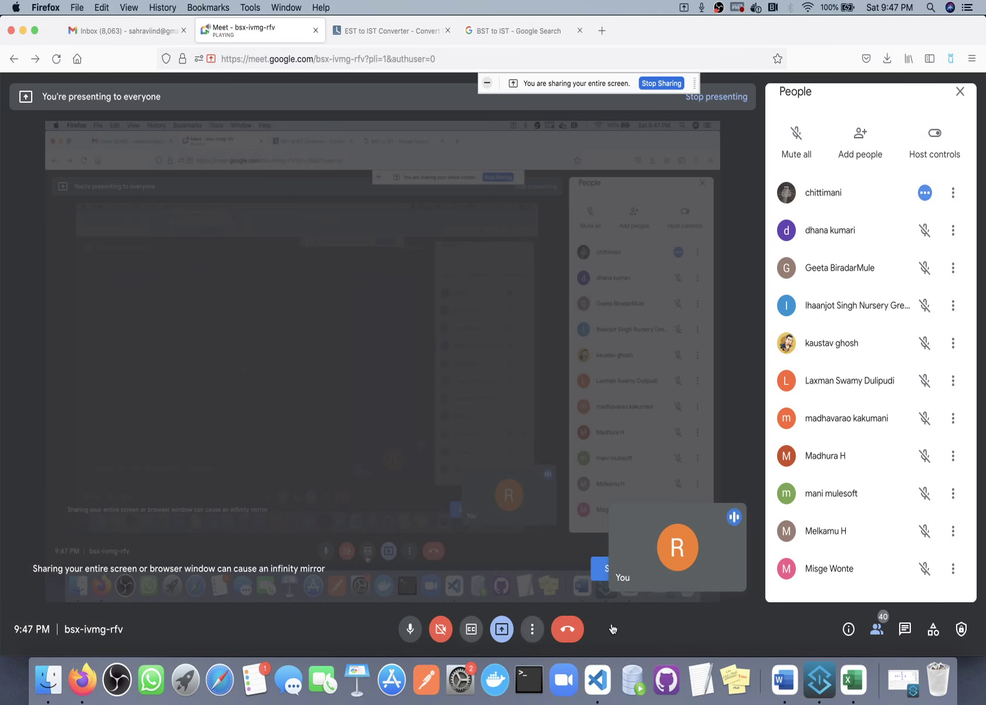
# Switch back to the MuleSoft-1-Month workbook in Excel and look over the meeting times in the Training worksheet.
pyautogui.click(856, 681)
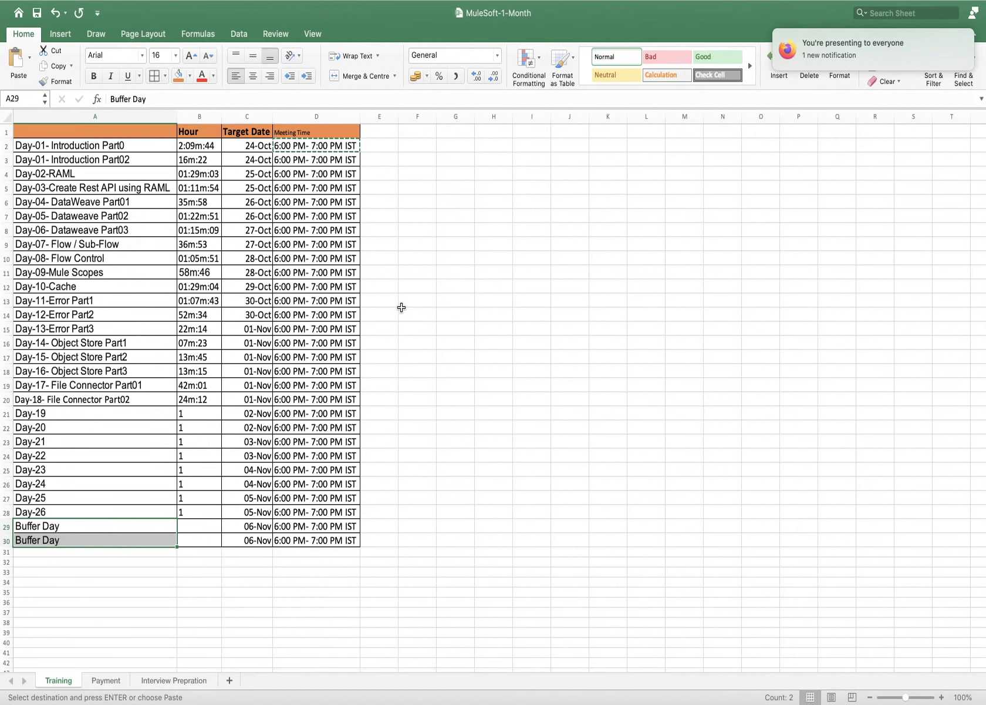
pyautogui.click(382, 147)
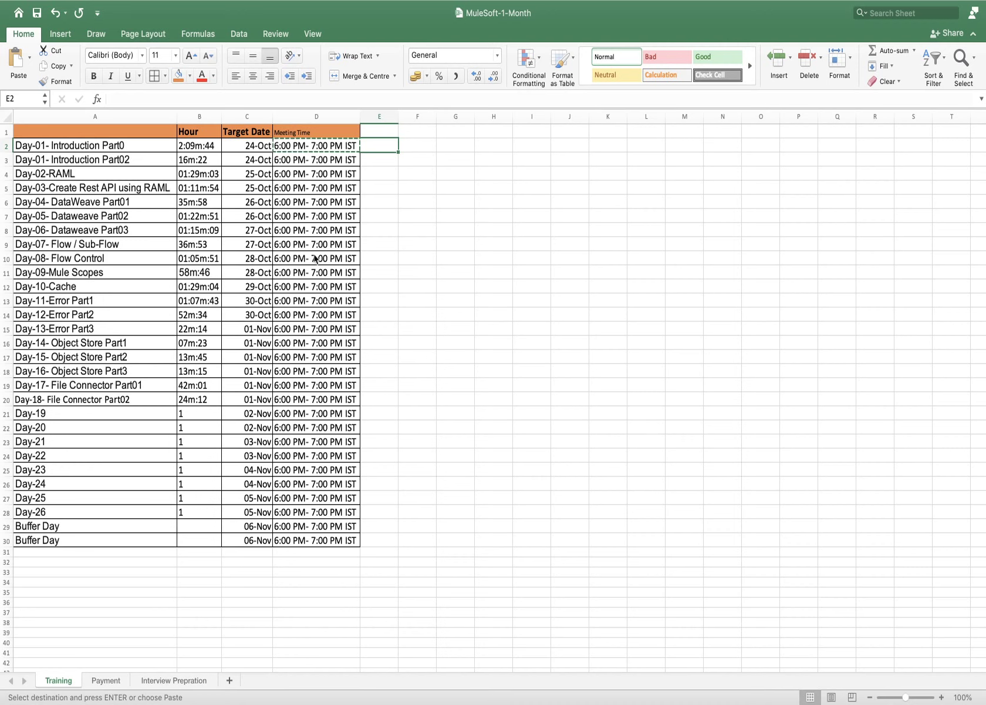
pyautogui.click(337, 241)
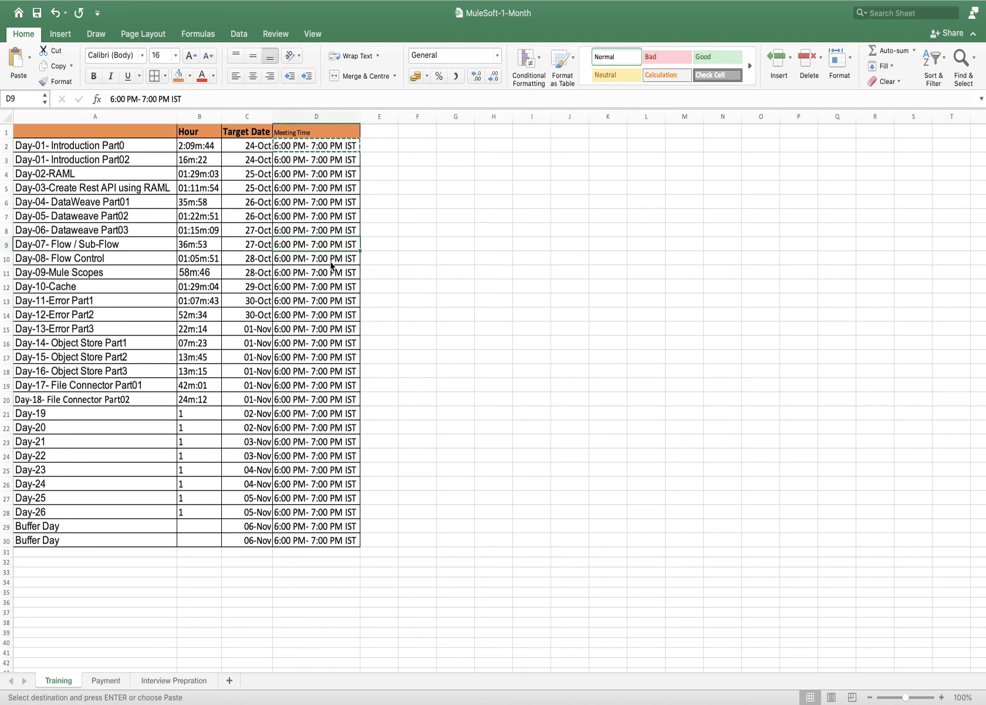
pyautogui.click(329, 264)
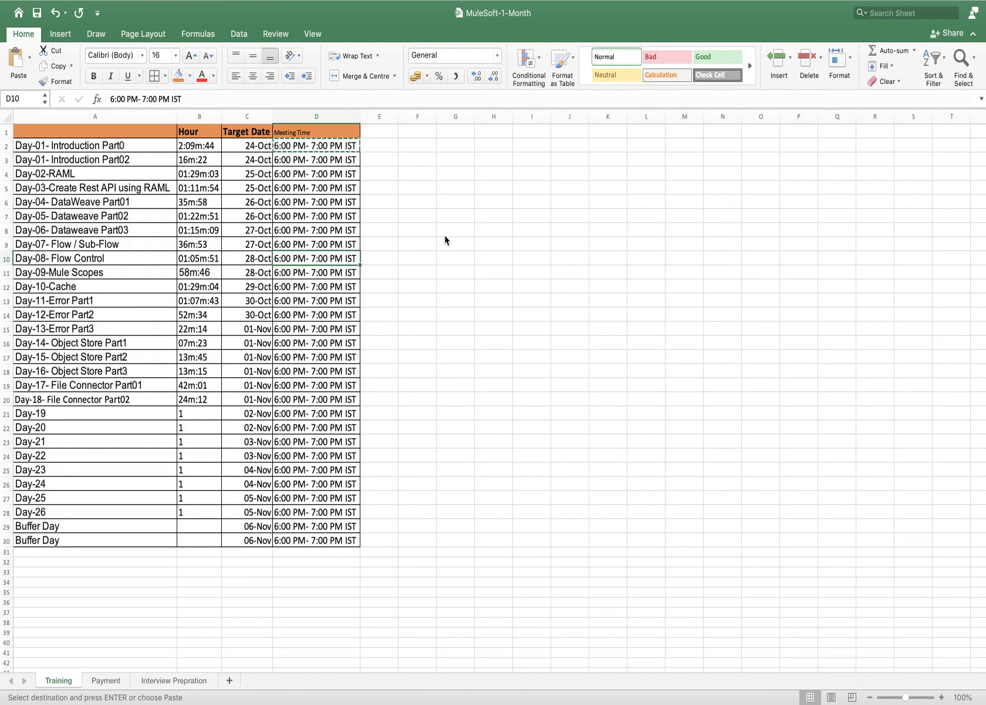
pyautogui.click(390, 215)
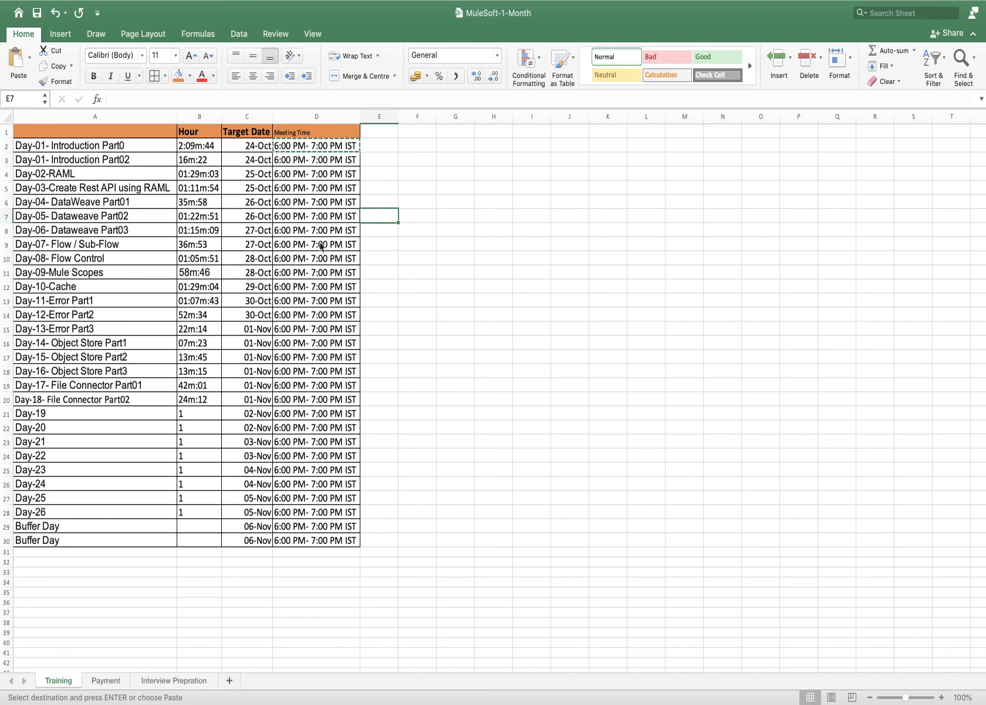
# Clear the pending copy selection and make the Meeting Time header in D1 bold.
pyautogui.click(260, 134)
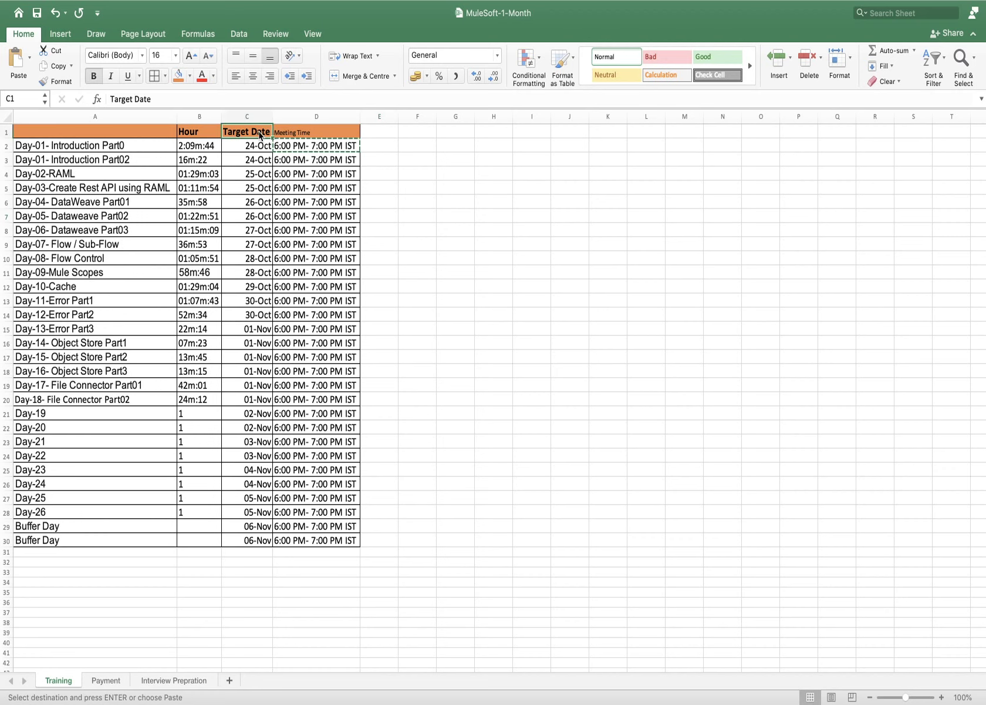
pyautogui.click(294, 132)
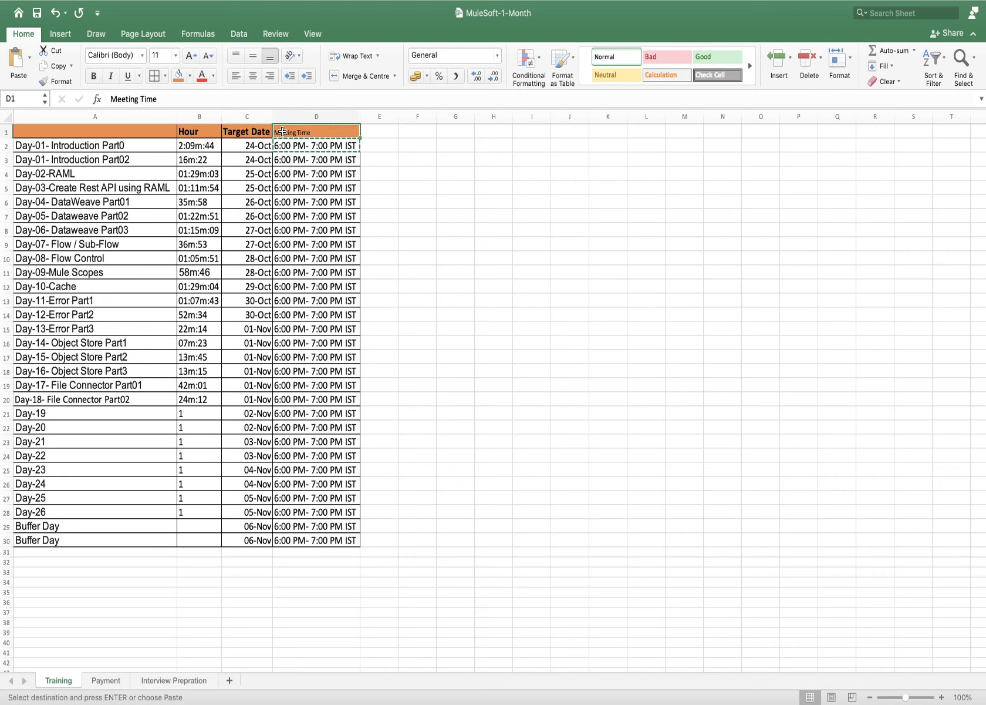
pyautogui.press('Escape')
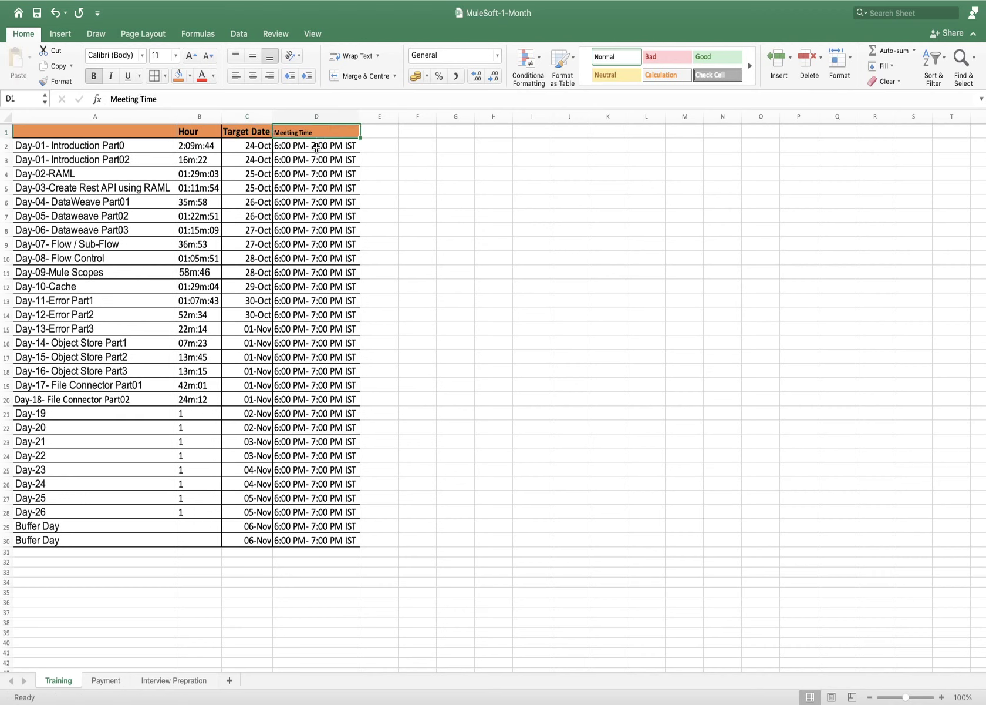
# Copy the formatting of the Target Date header in C1 onto the Meeting Time header in D1.
pyautogui.click(247, 132)
pyautogui.click(50, 82)
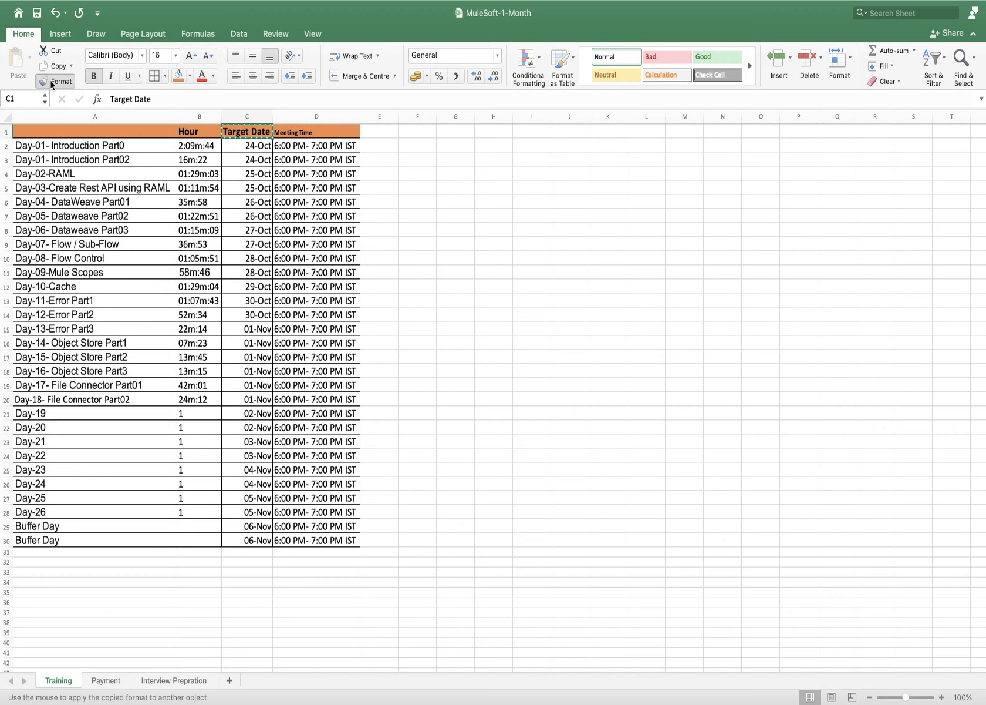
pyautogui.click(294, 132)
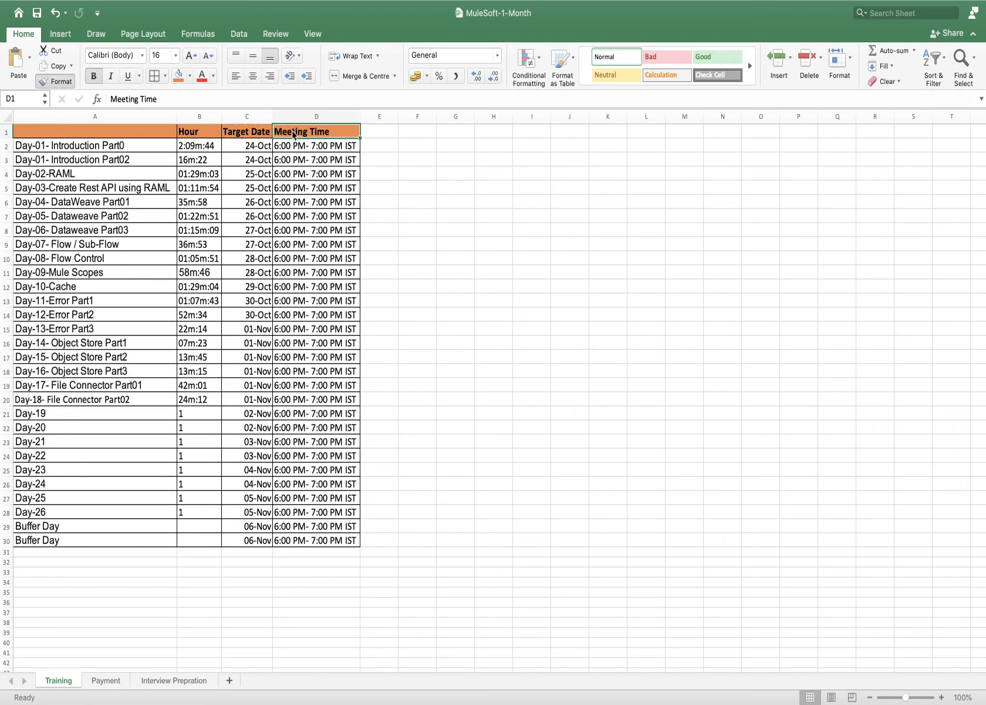
pyautogui.click(420, 179)
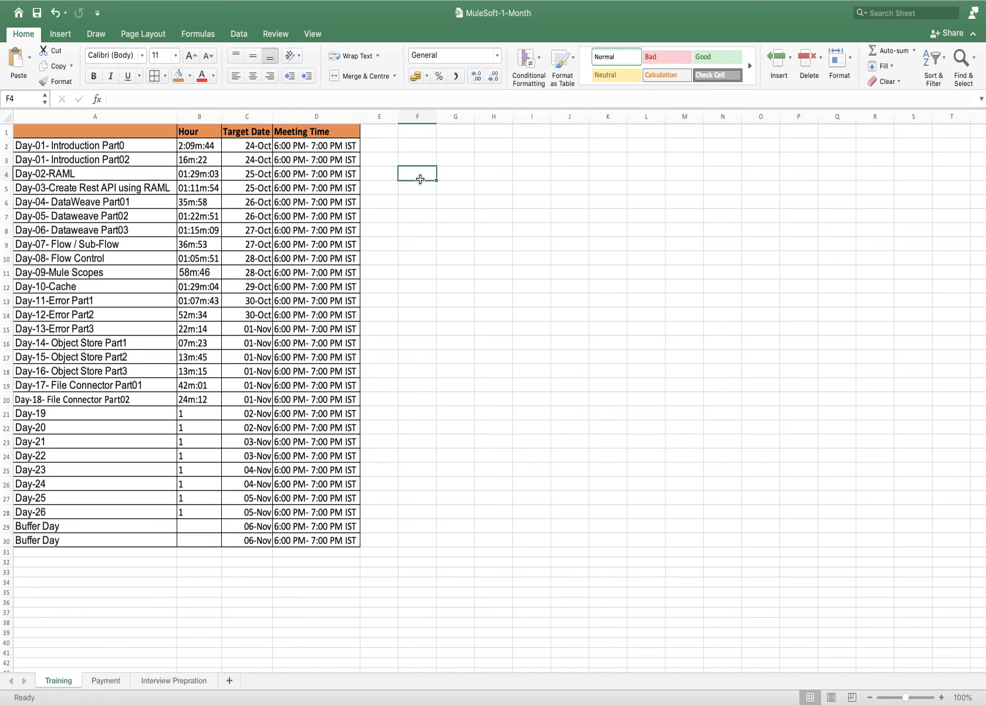
# Review the remaining sessions from Day-19 through the Buffer Day rows in A21:A30, and the Day-18 File Connector entry.
pyautogui.click(418, 262)
pyautogui.moveTo(149, 411); pyautogui.dragTo(137, 552)
pyautogui.moveTo(165, 412); pyautogui.dragTo(160, 538)
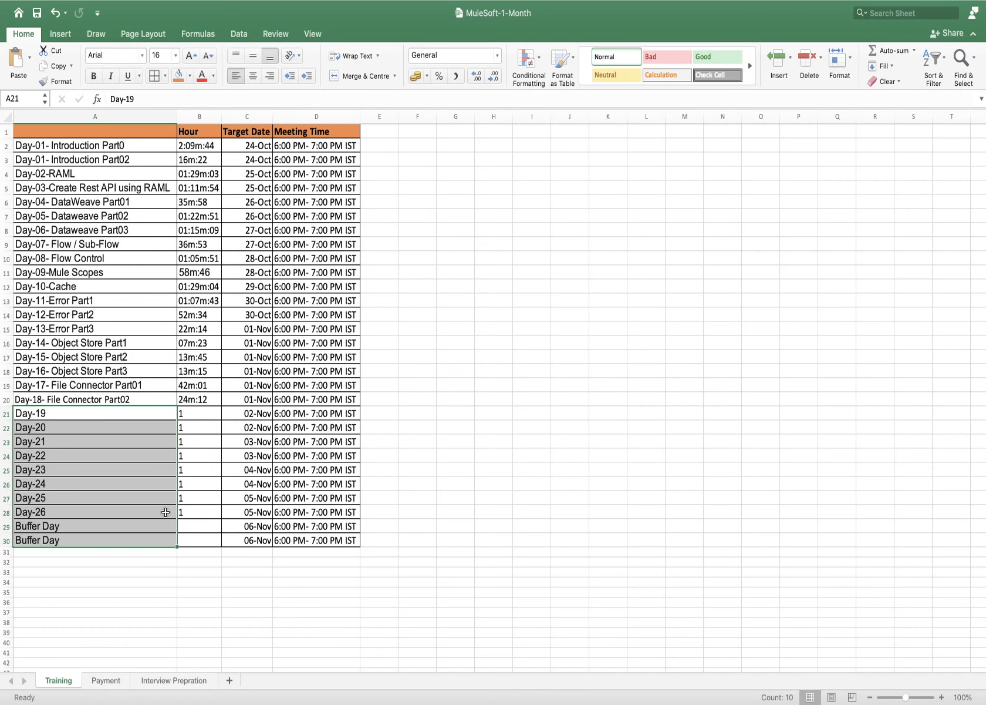
pyautogui.click(151, 397)
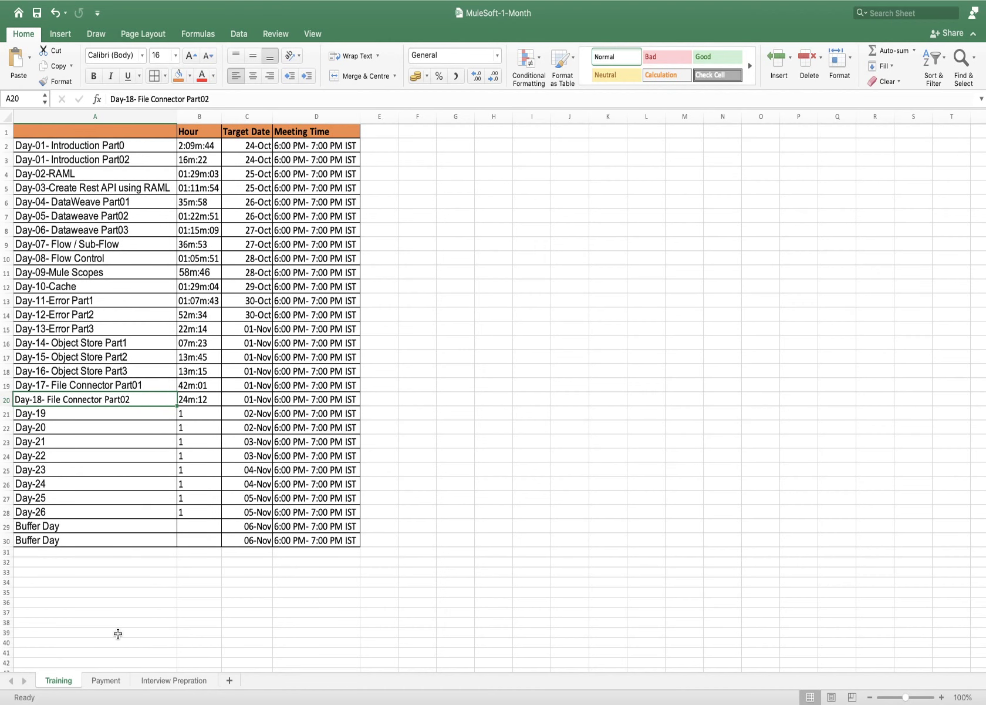
# Switch from the Training worksheet to Firefox.
pyautogui.moveTo(110, 699)
pyautogui.click(83, 680)
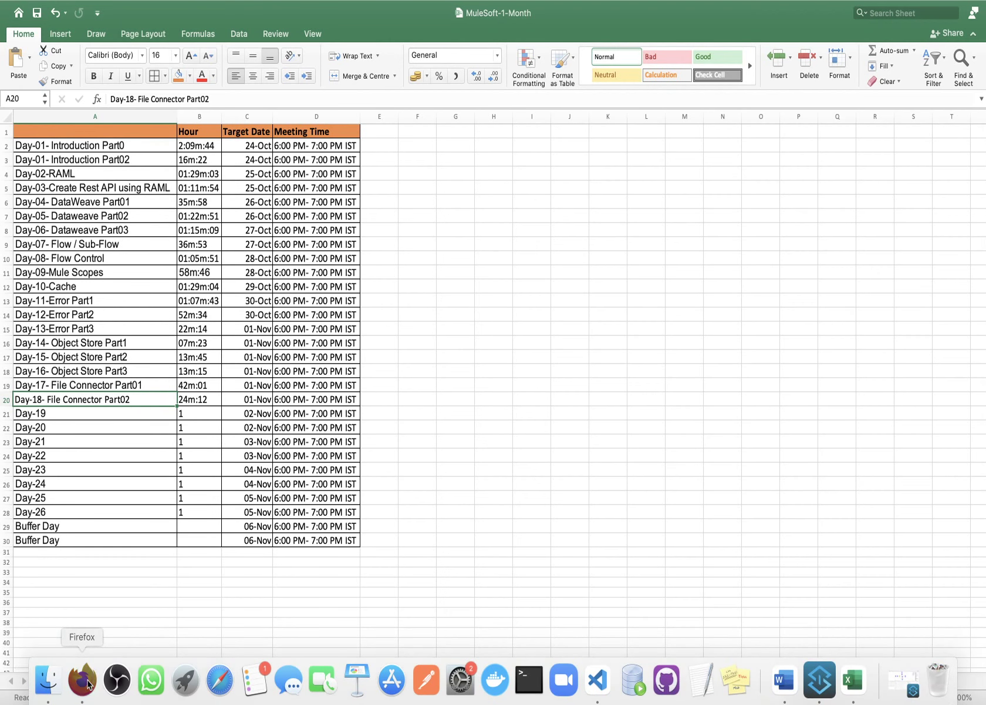